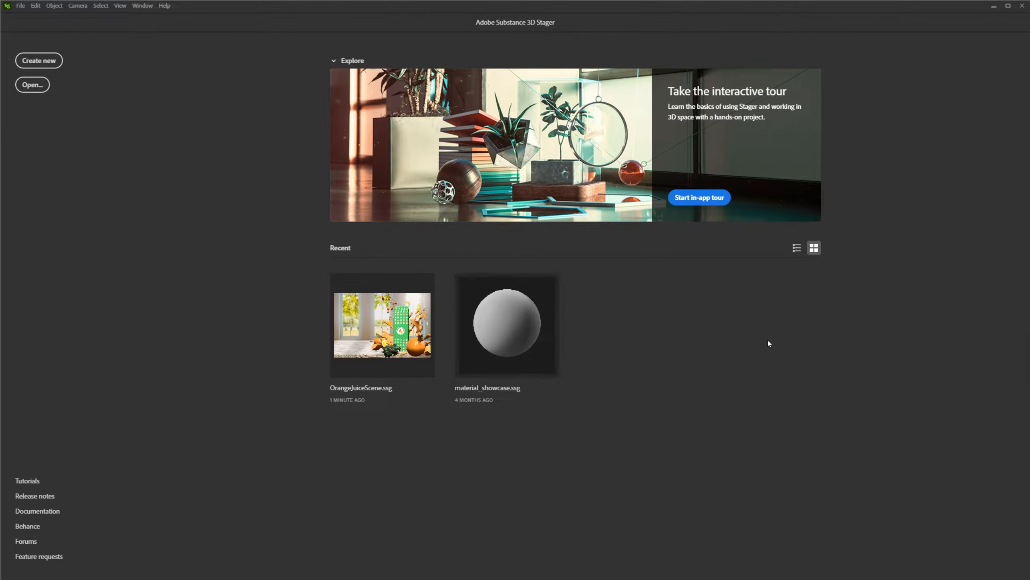
# - Create a new empty scene
pyautogui.click(33, 63)
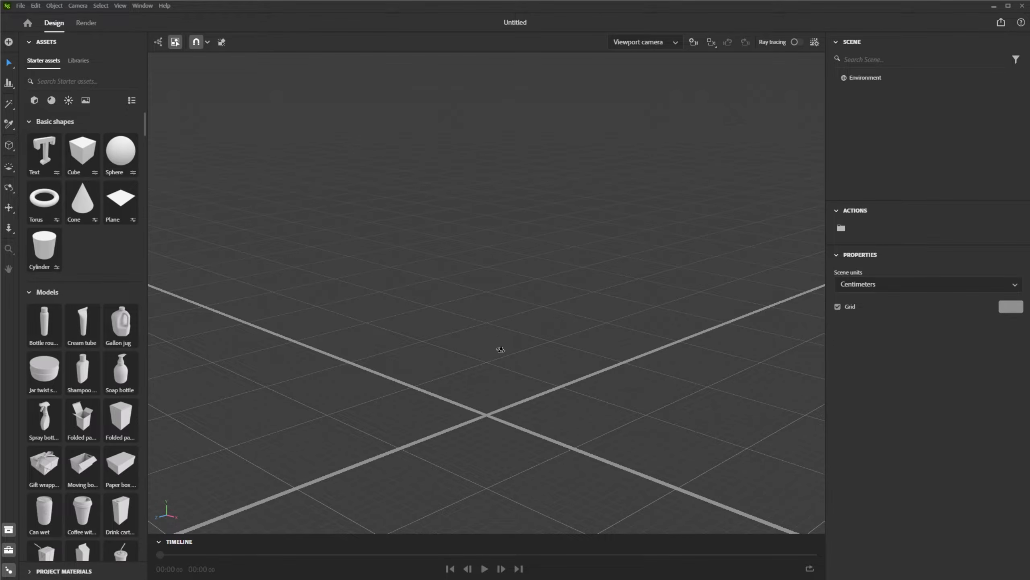
pyautogui.moveTo(499, 350); pyautogui.dragTo(529, 309)
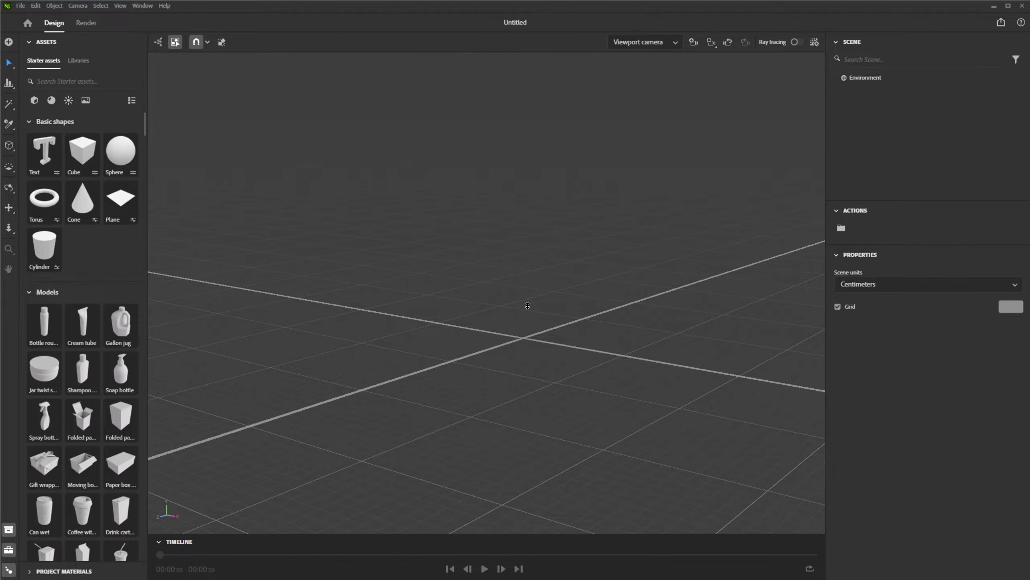
pyautogui.moveTo(527, 305); pyautogui.dragTo(571, 322)
pyautogui.moveTo(594, 408); pyautogui.dragTo(567, 318)
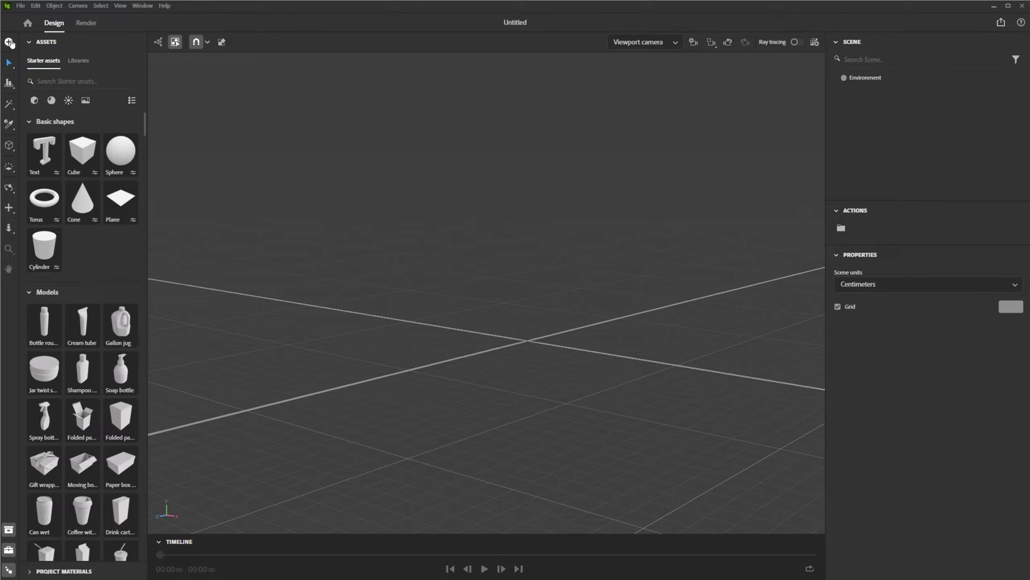
# - Check the options for adding content, view the Render workspace settings and return to the Design workspace
pyautogui.click(9, 42)
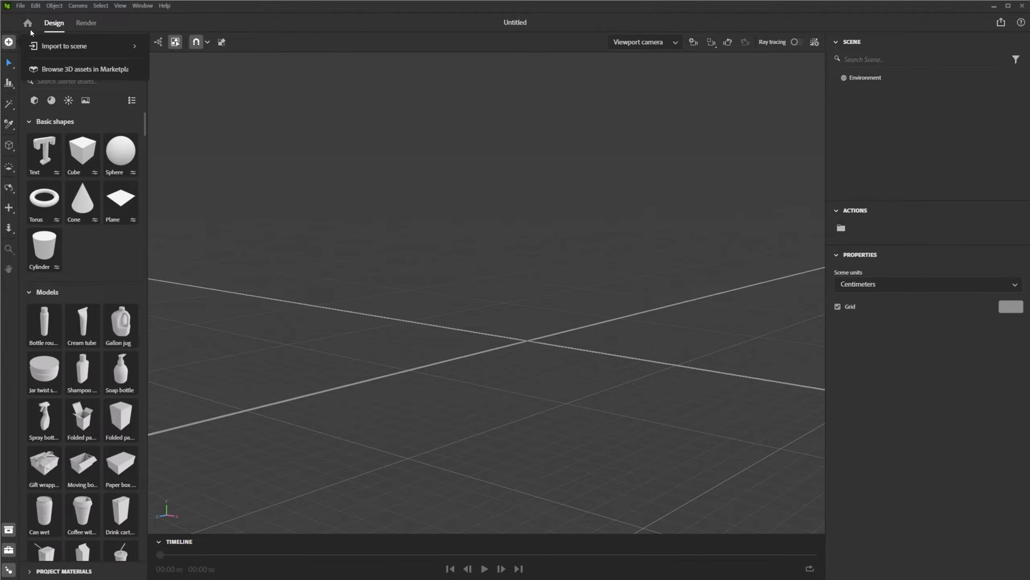
pyautogui.click(9, 42)
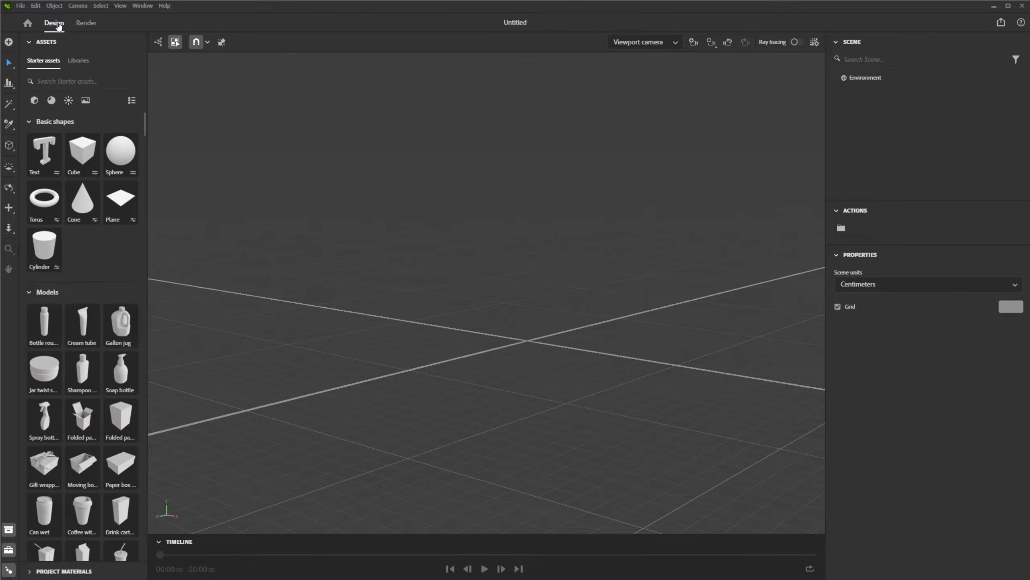
pyautogui.click(83, 26)
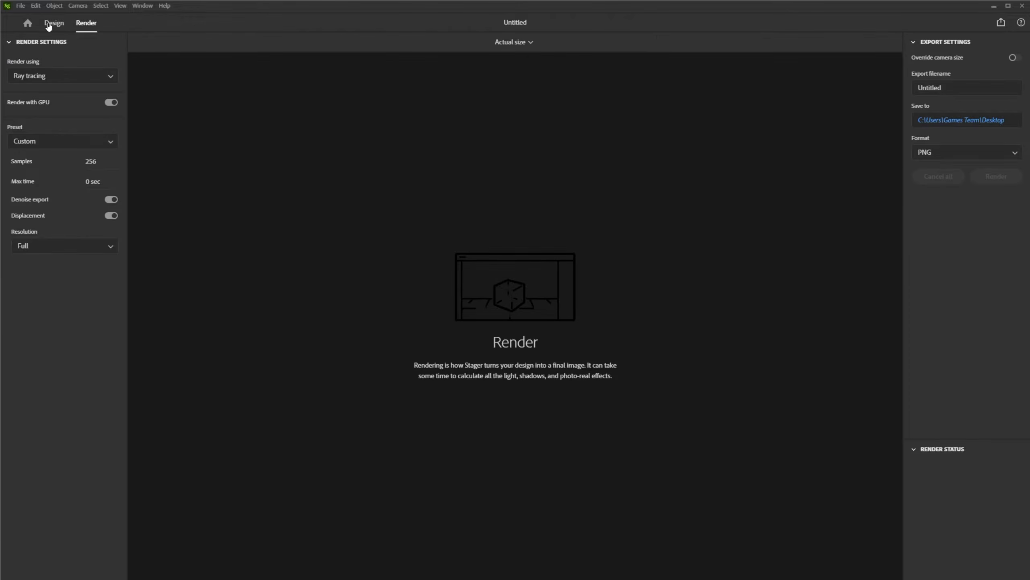
pyautogui.click(50, 25)
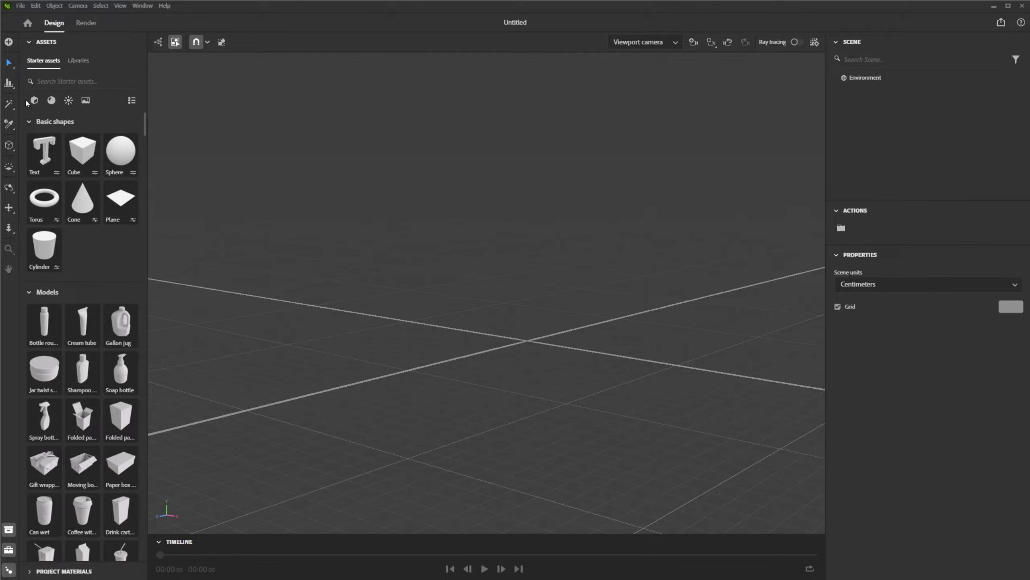
# - Look through the starter assets by category: materials, lights and images, ending on models
pyautogui.click(54, 102)
pyautogui.click(69, 102)
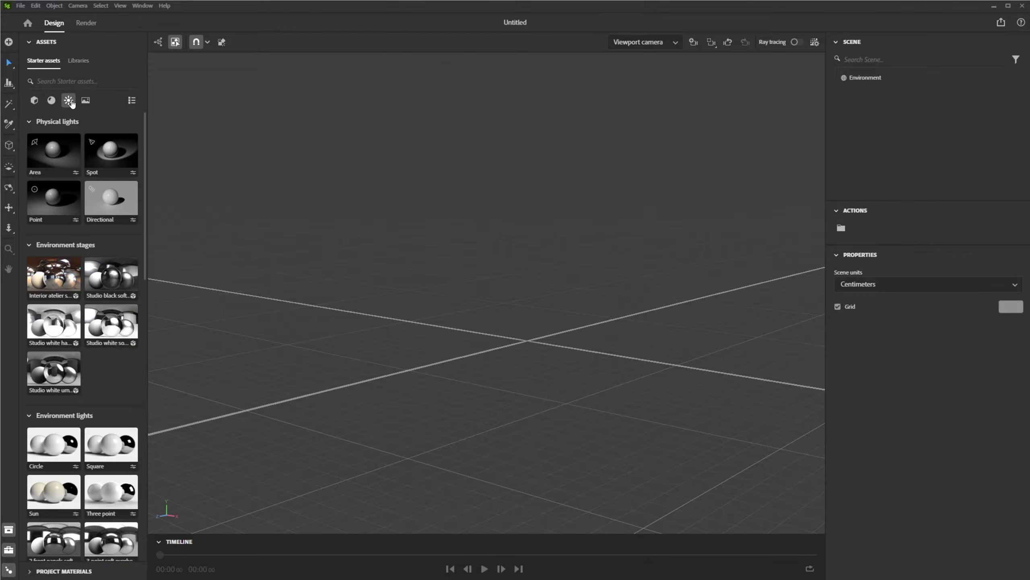
pyautogui.click(86, 102)
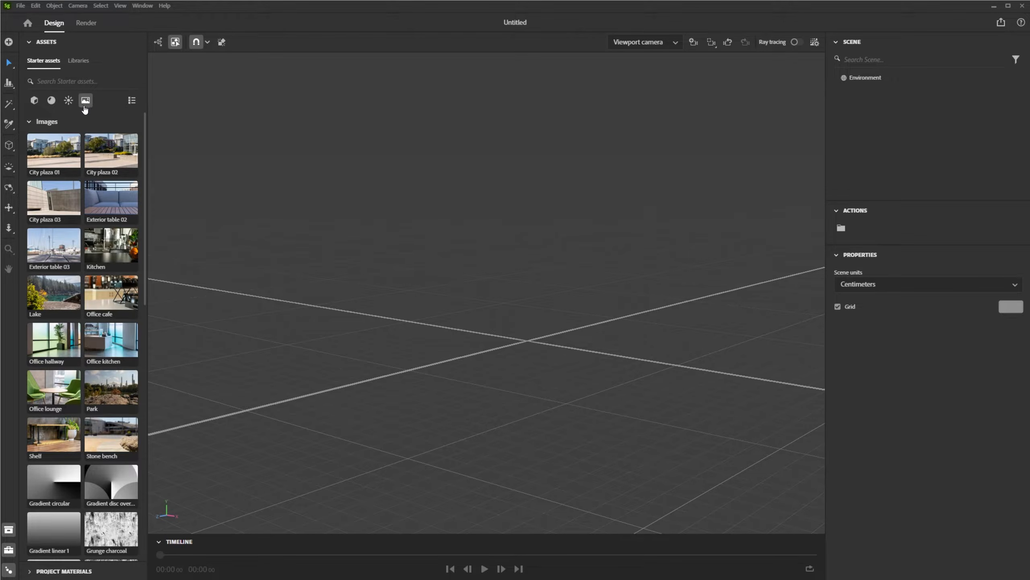
pyautogui.click(34, 100)
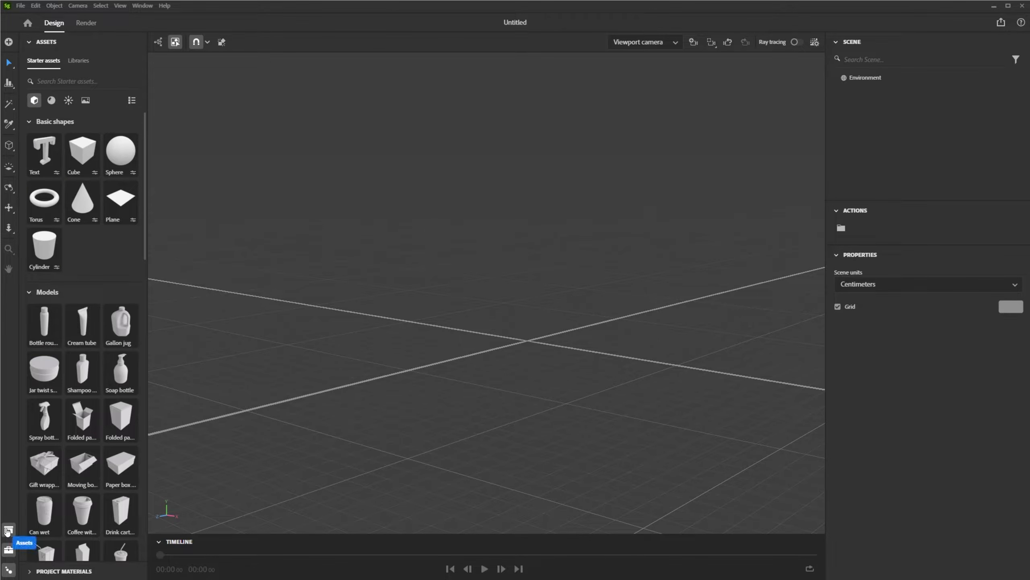
# - Toggle the visibility of the assets and project materials, and expand the project materials for a look before collapsing them
pyautogui.click(8, 532)
pyautogui.click(8, 532)
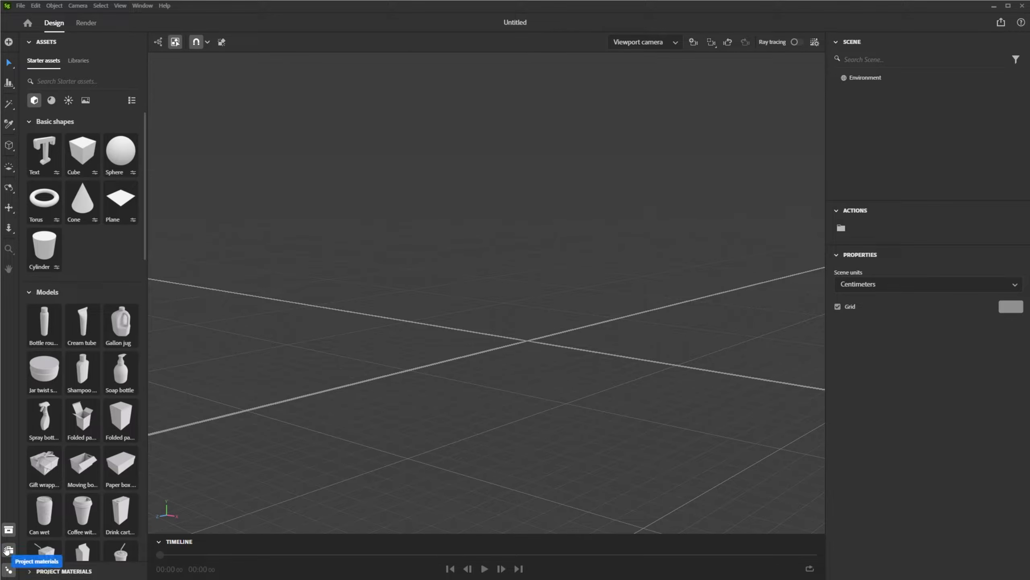
pyautogui.click(7, 550)
pyautogui.click(8, 549)
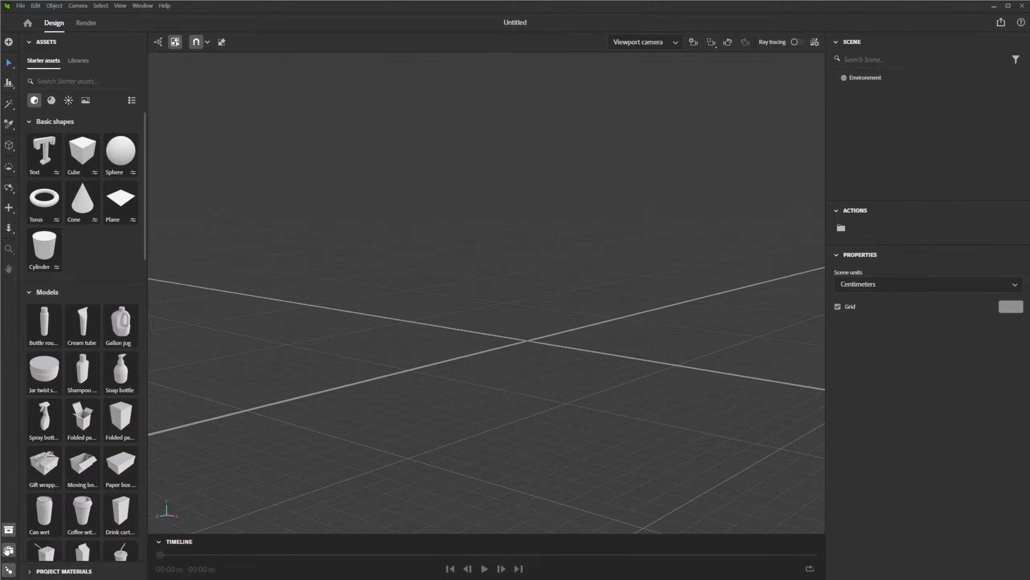
pyautogui.click(31, 573)
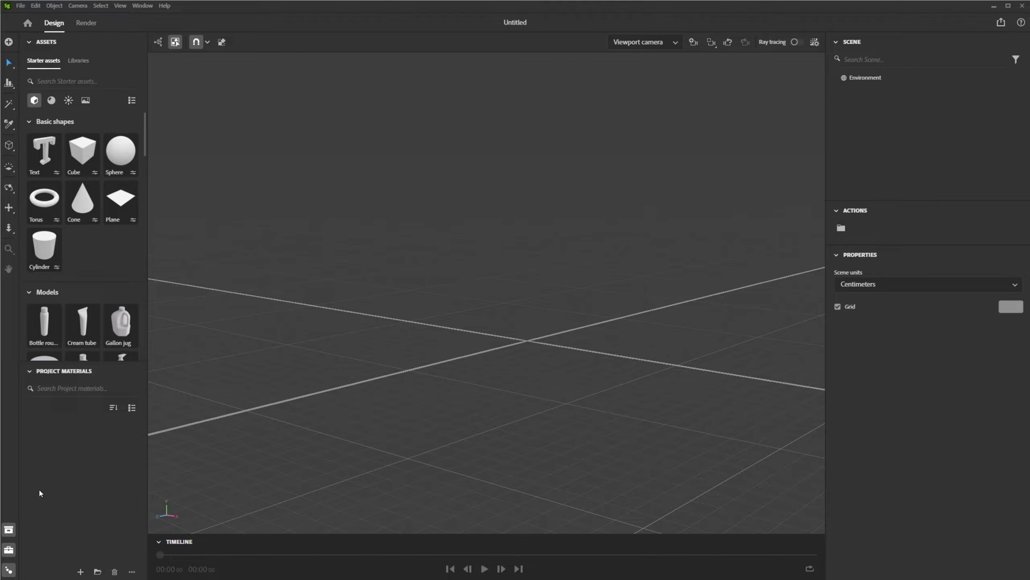
pyautogui.click(30, 370)
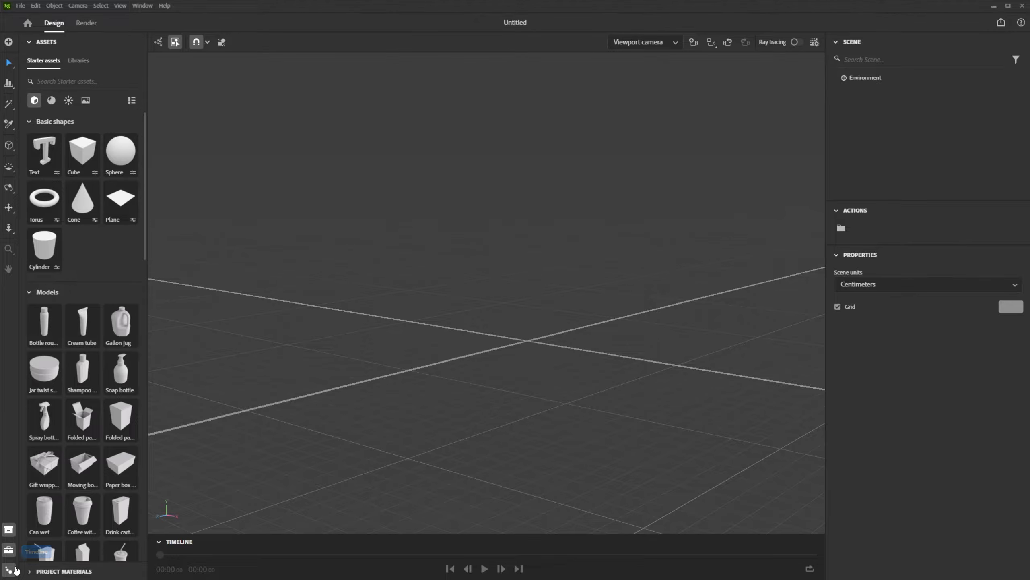
# - Hide the timeline to enlarge the viewport
pyautogui.click(15, 568)
pyautogui.click(16, 568)
pyautogui.click(16, 570)
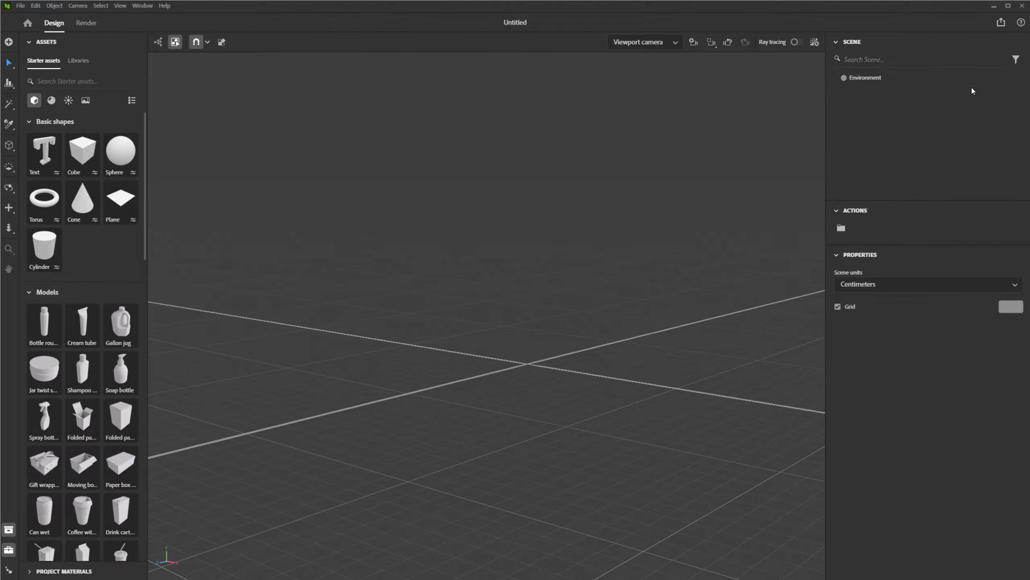
# - Select the Environment in the scene and review its ground, background and lights properties
pyautogui.click(863, 79)
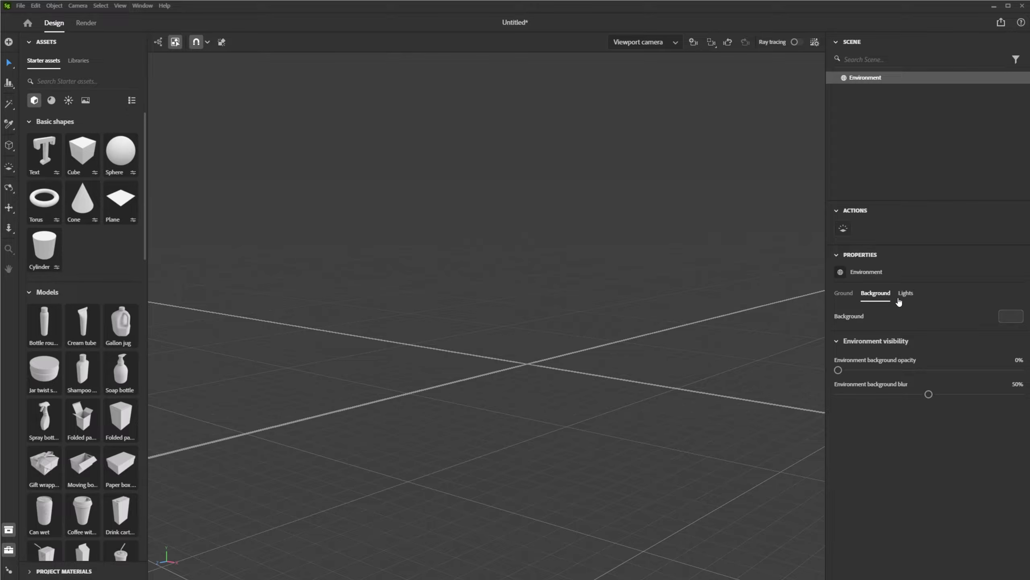
pyautogui.click(843, 293)
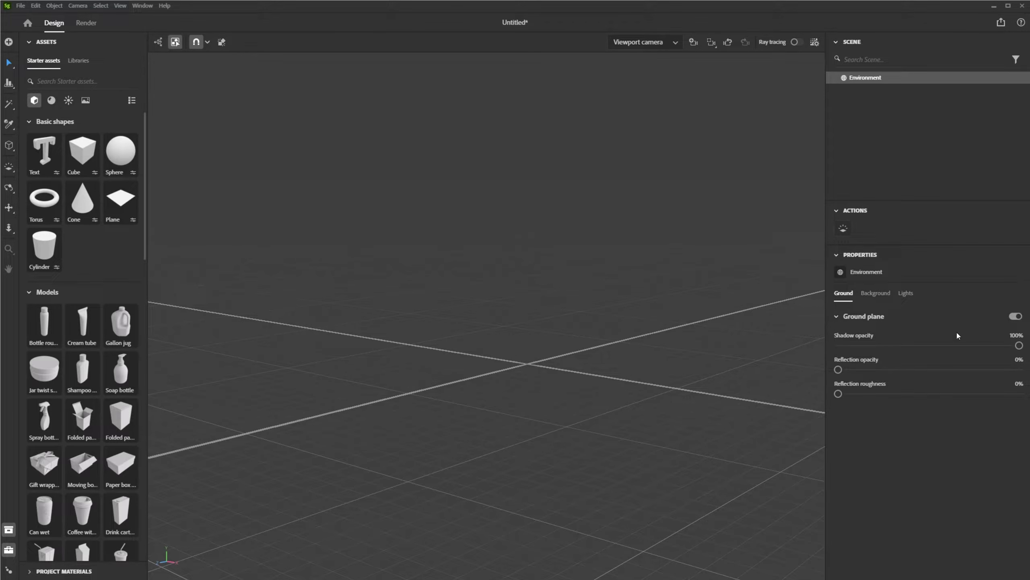
pyautogui.click(872, 294)
pyautogui.click(909, 295)
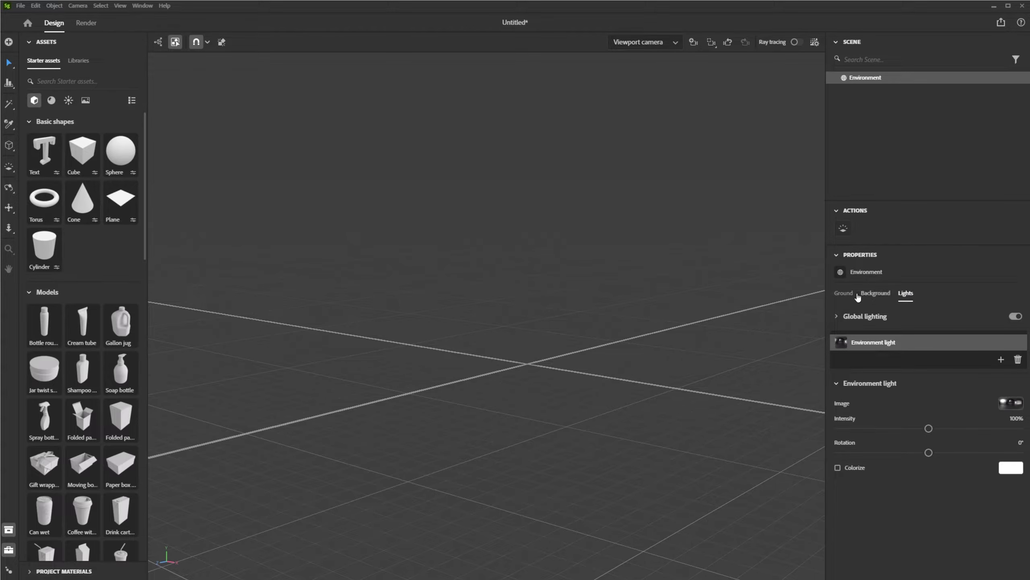
pyautogui.click(843, 293)
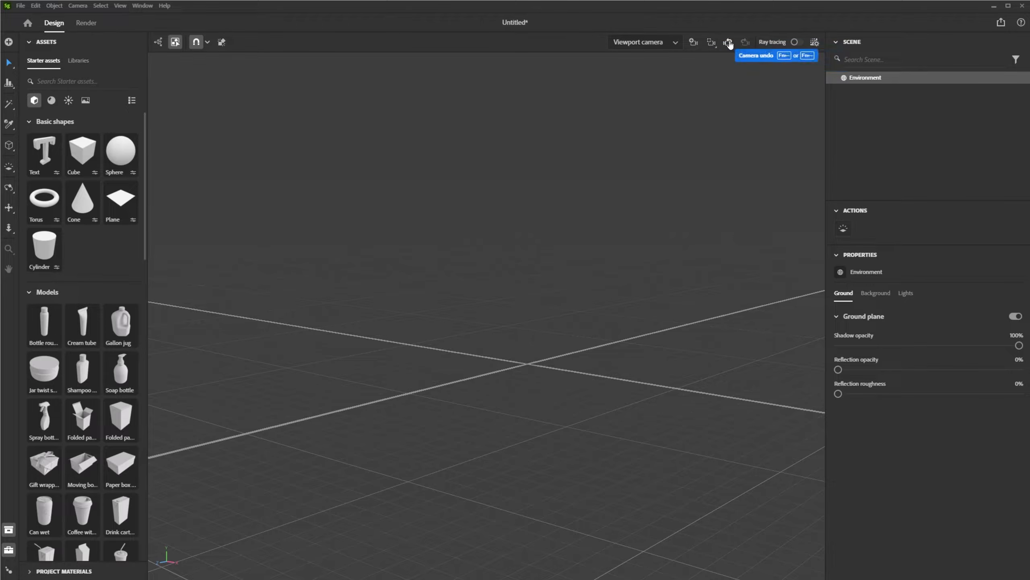
# - Examine the available viewport cameras and the real-time render settings with their quality presets, leaving them as they are
pyautogui.click(676, 43)
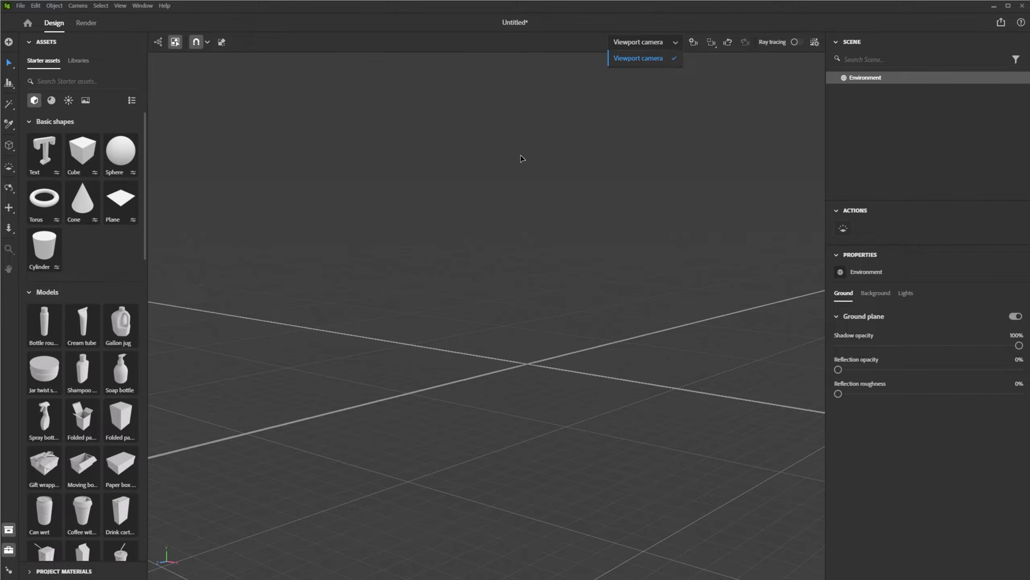
pyautogui.click(954, 144)
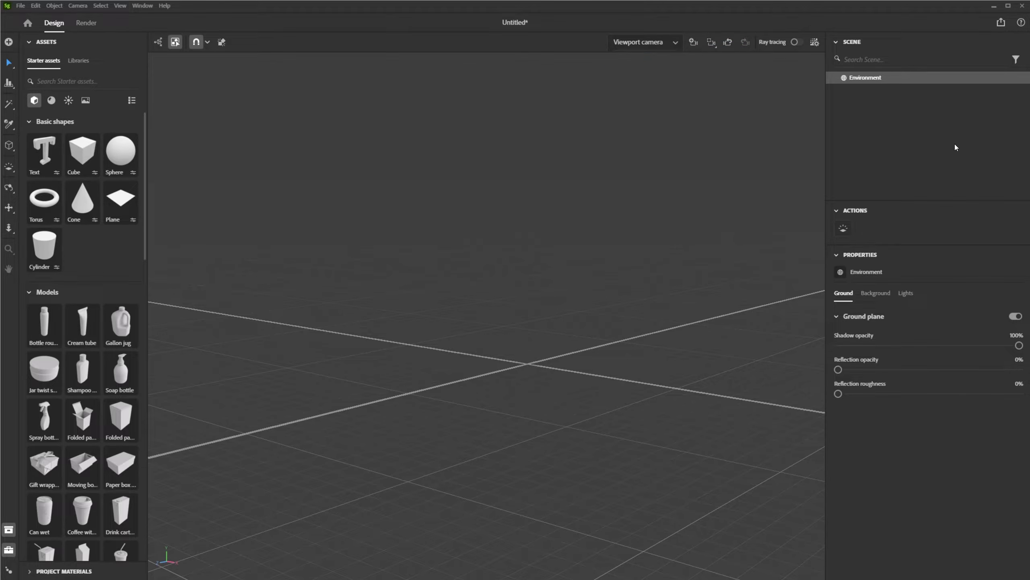
pyautogui.click(814, 44)
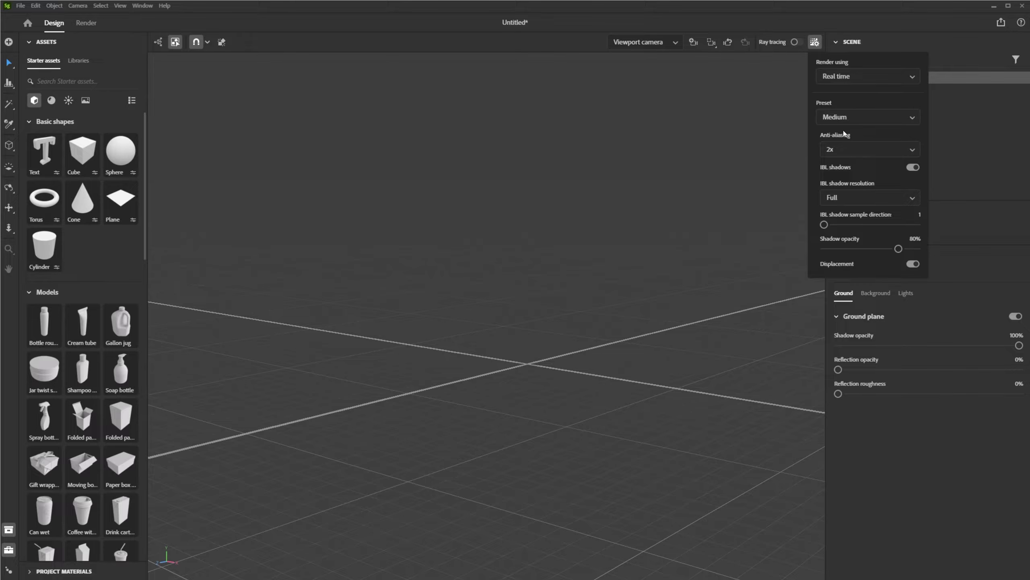
pyautogui.click(859, 122)
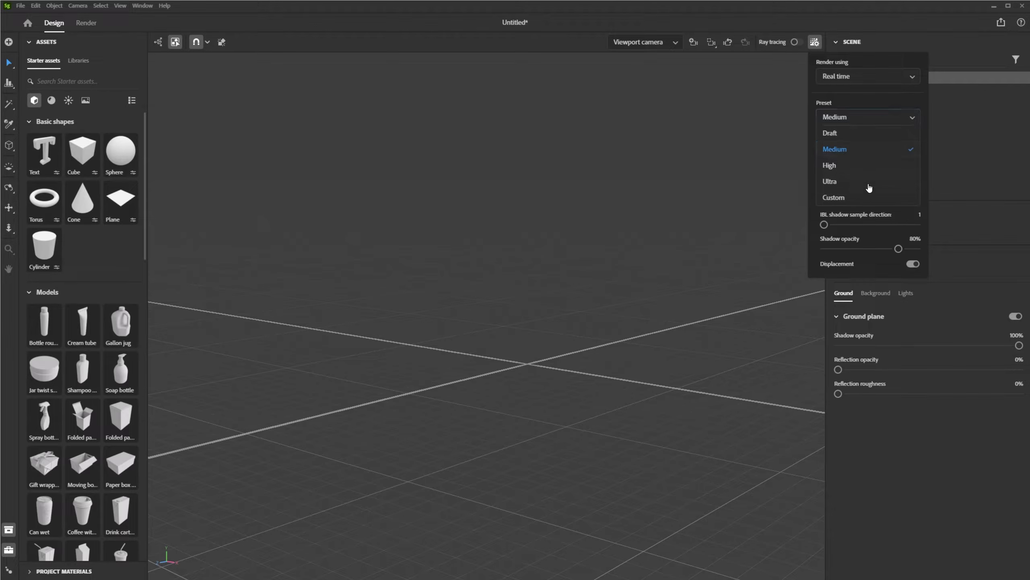
pyautogui.click(877, 101)
pyautogui.click(963, 112)
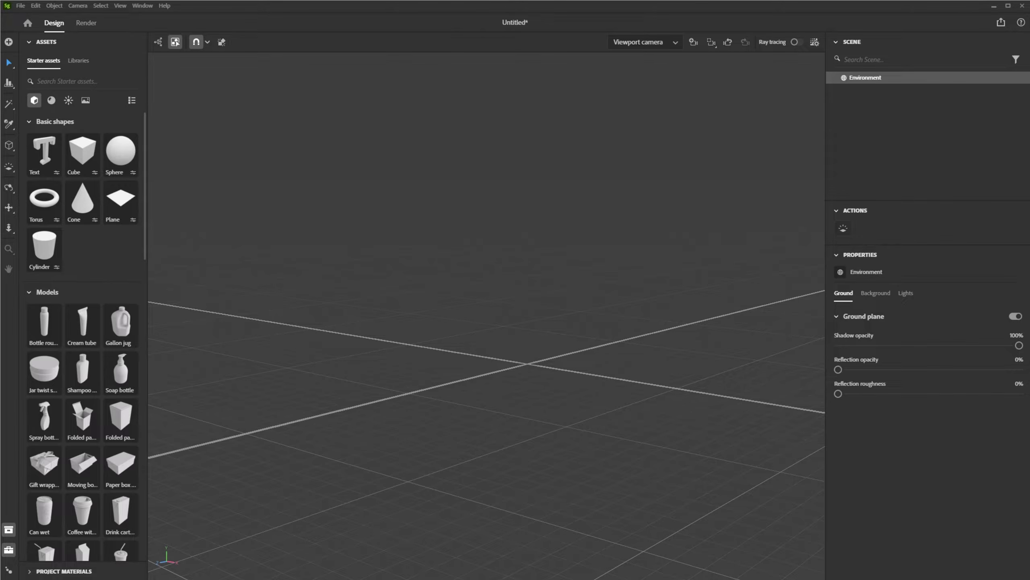
# - Switch to File Explorer and inspect the orange model's files and textures in the Creative Juice folder, then close the window
pyautogui.moveTo(1029, 36); pyautogui.dragTo(715, 38)
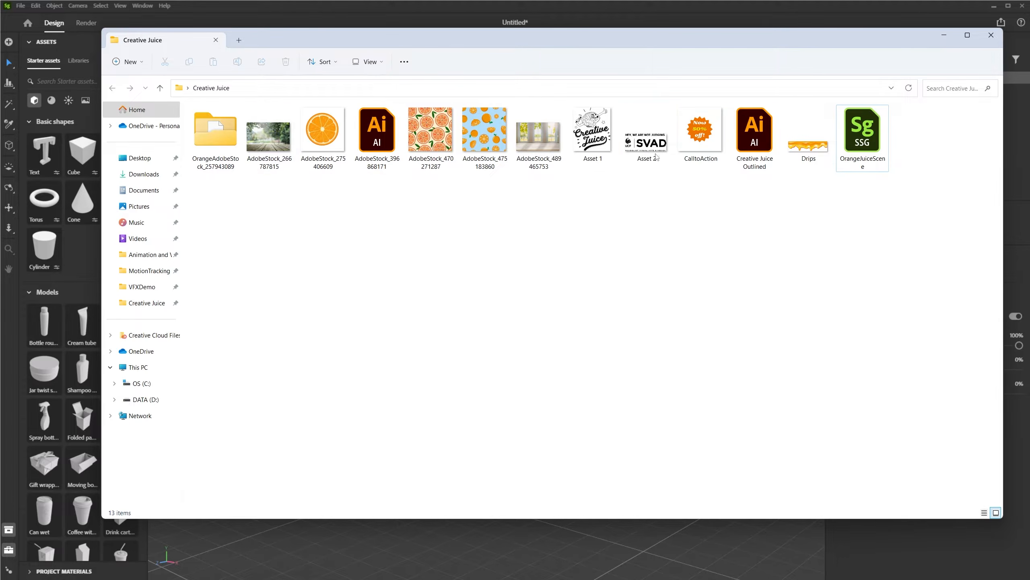
pyautogui.doubleClick(219, 124)
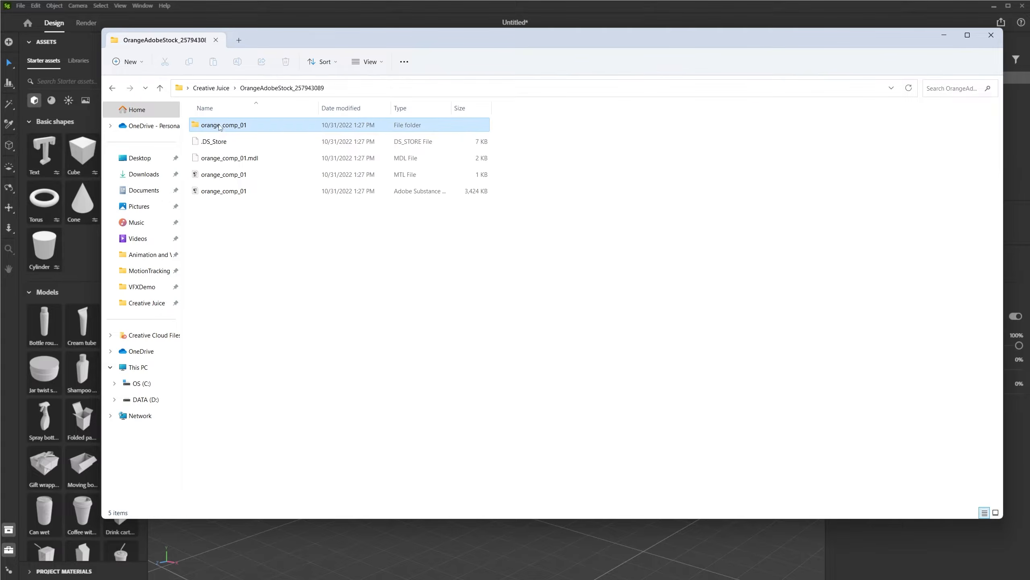
pyautogui.click(236, 178)
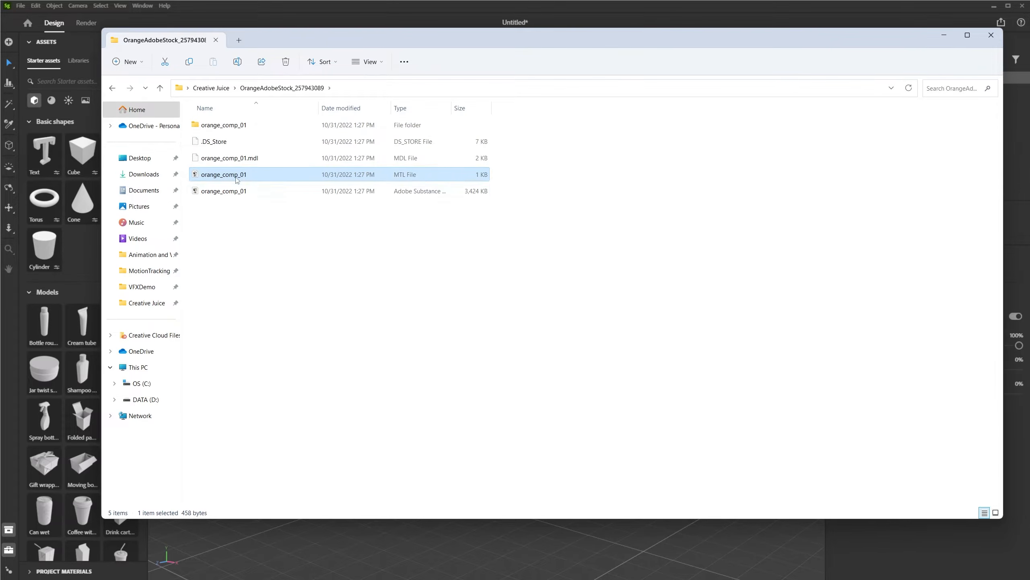
pyautogui.click(244, 192)
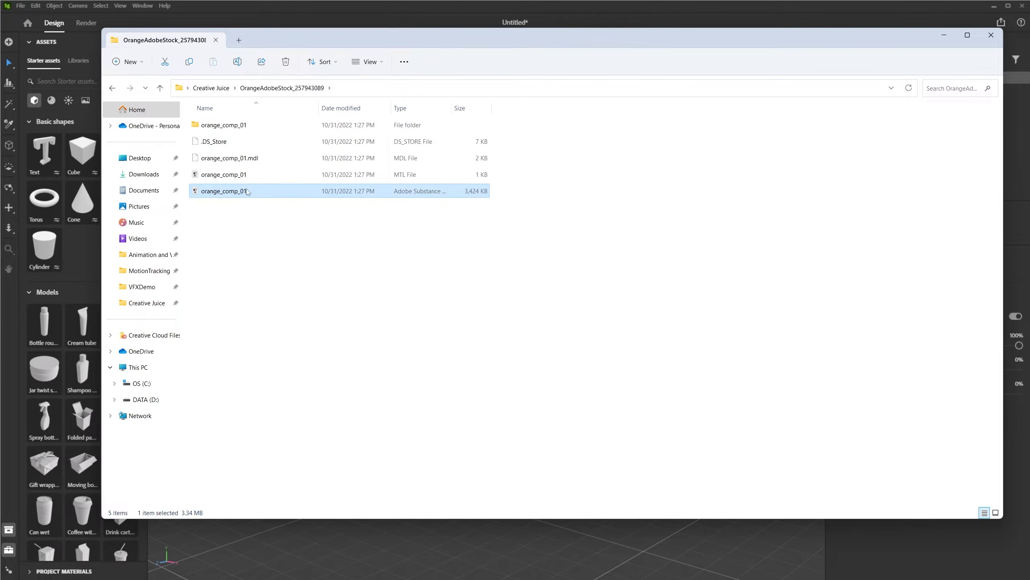
pyautogui.doubleClick(240, 125)
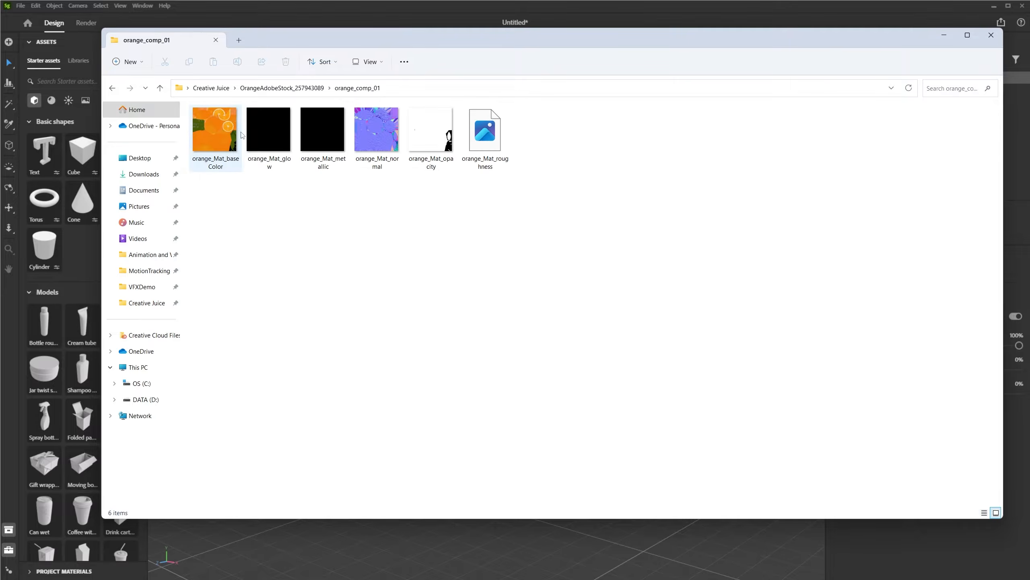
pyautogui.click(160, 88)
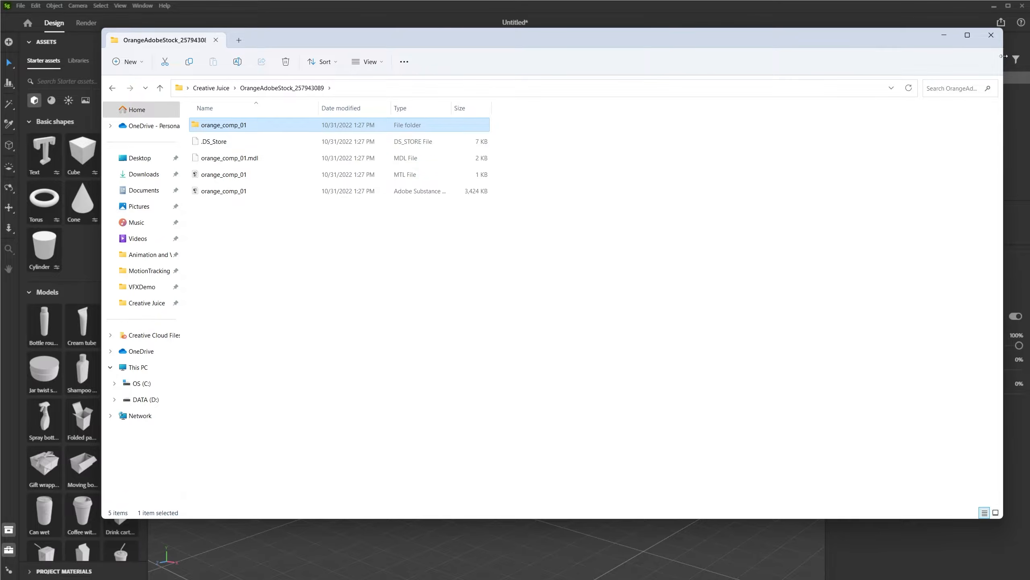
pyautogui.click(991, 35)
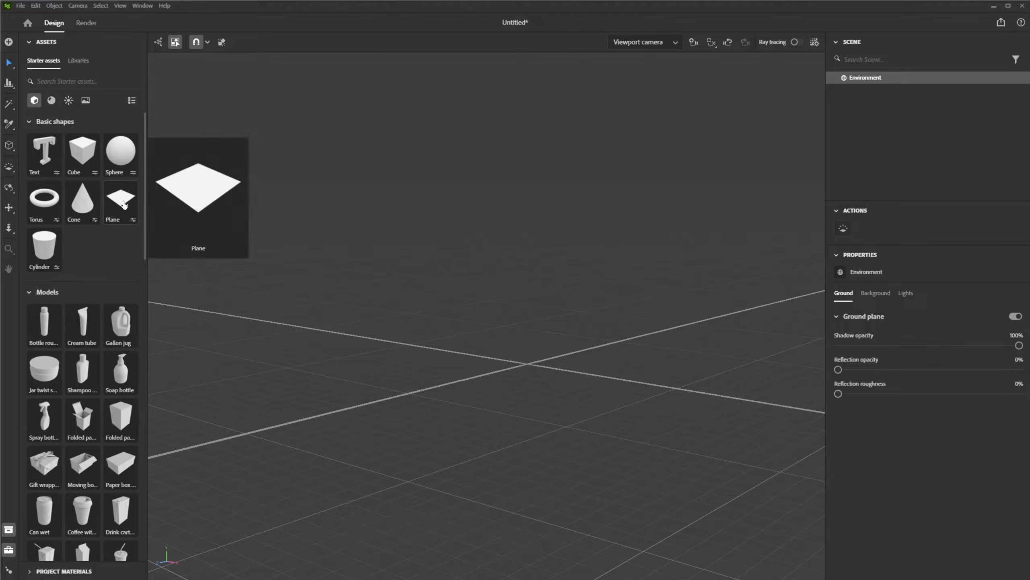
# - Browse the starter models for a suitable drink package and look at the file import options
pyautogui.scroll(-3, 107, 319)
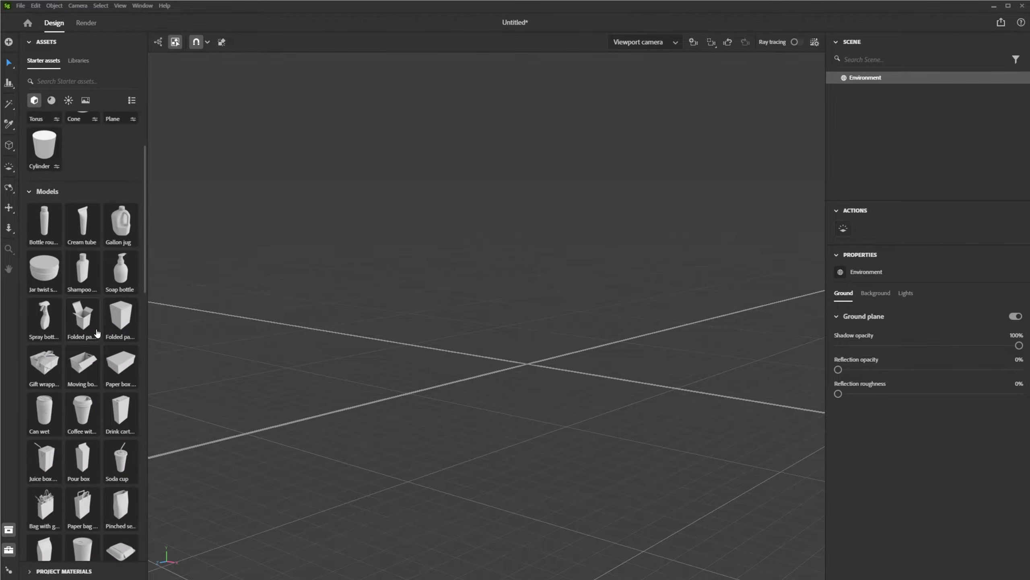
pyautogui.scroll(-3, 101, 321)
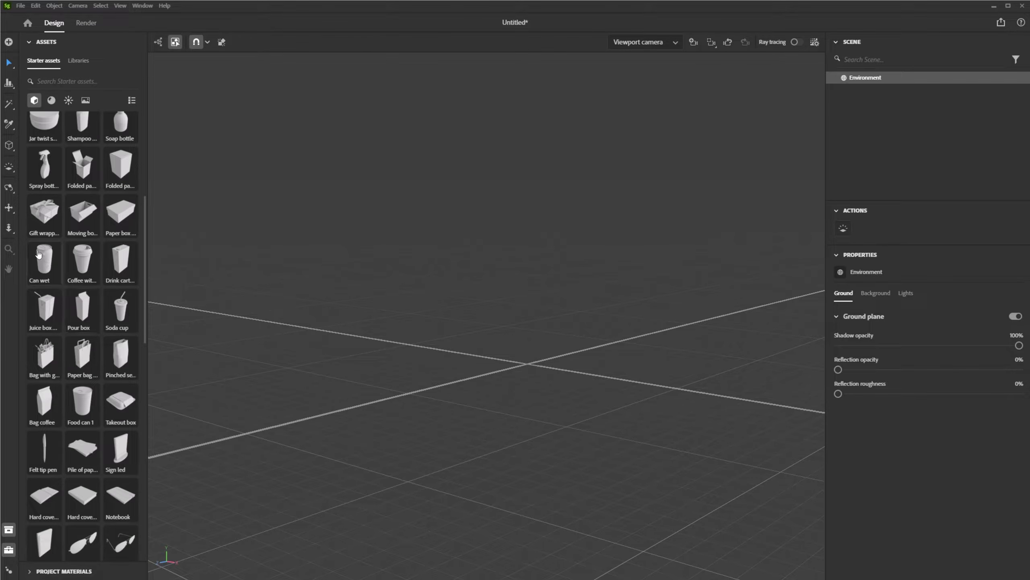
pyautogui.moveTo(39, 254)
pyautogui.click(20, 5)
pyautogui.moveTo(81, 148)
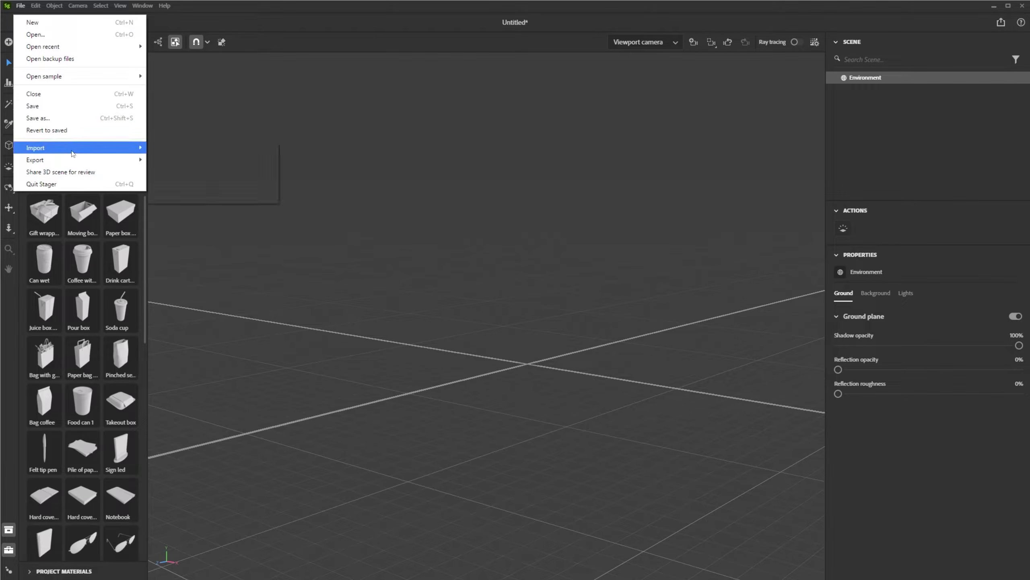
pyautogui.click(143, 279)
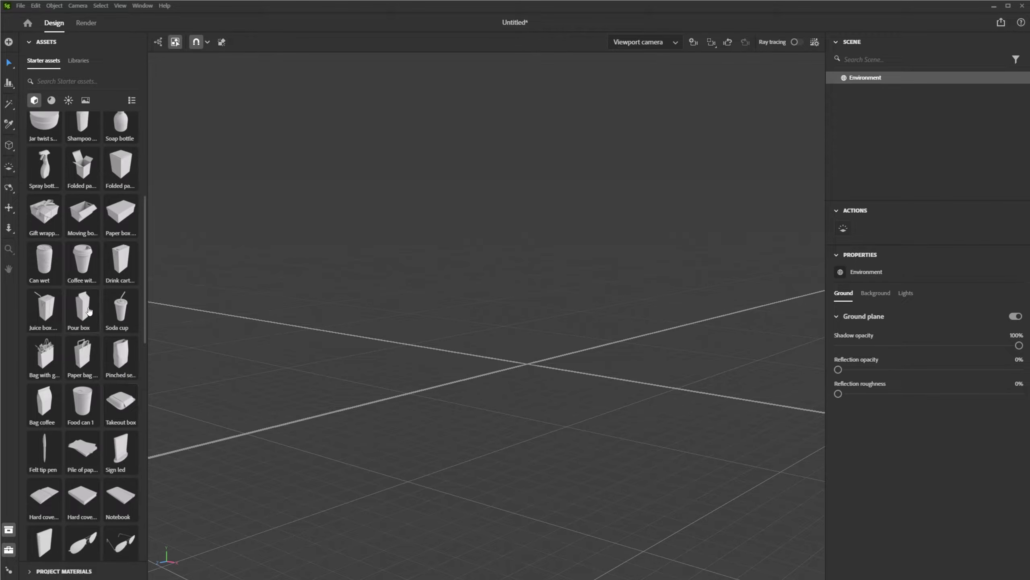
# - Add the Juice box with straw starter model to the scene and shift it slightly along the Z axis
pyautogui.moveTo(62, 313)
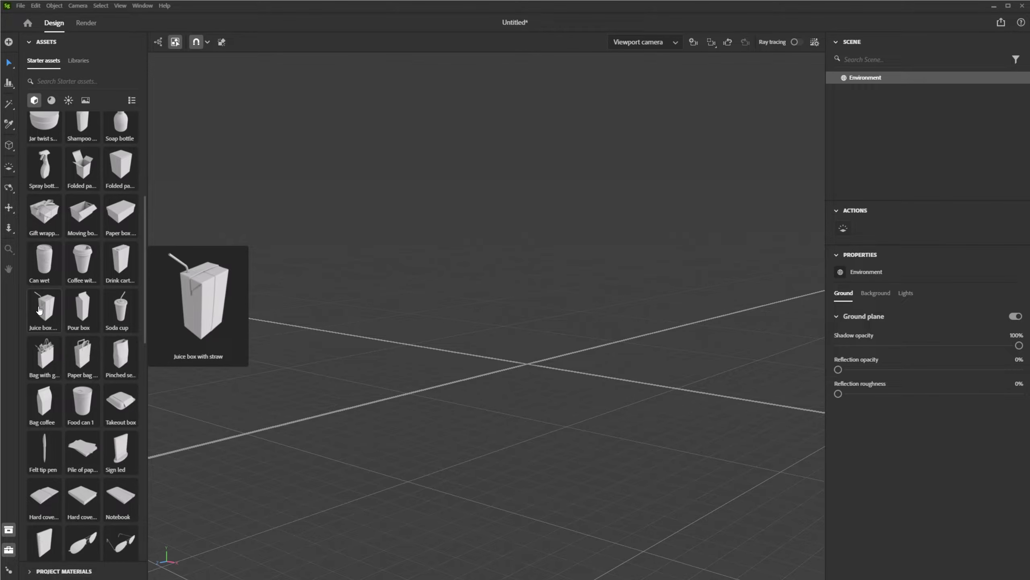
pyautogui.click(47, 310)
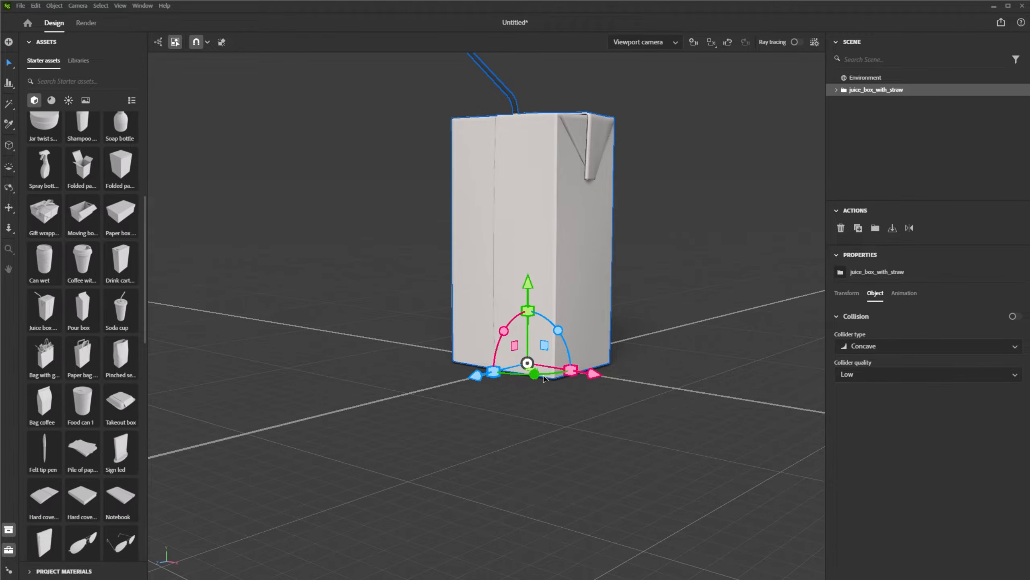
pyautogui.moveTo(544, 378)
pyautogui.mouseDown()
pyautogui.moveTo(592, 380)
pyautogui.moveTo(558, 380)
pyautogui.moveTo(740, 434)
pyautogui.moveTo(522, 398)
pyautogui.moveTo(532, 365)
pyautogui.mouseUp()
pyautogui.click(544, 346)
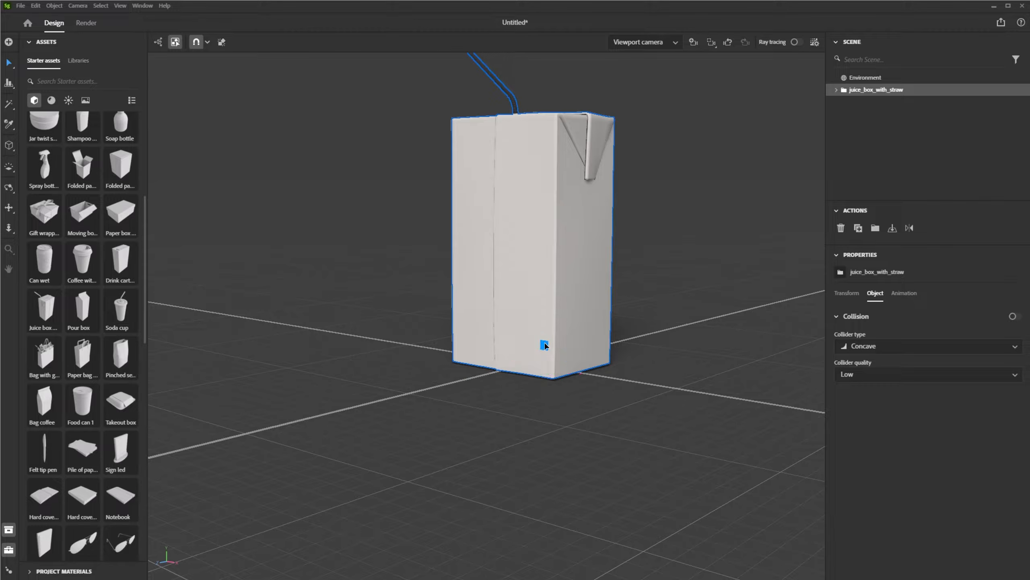
pyautogui.click(534, 374)
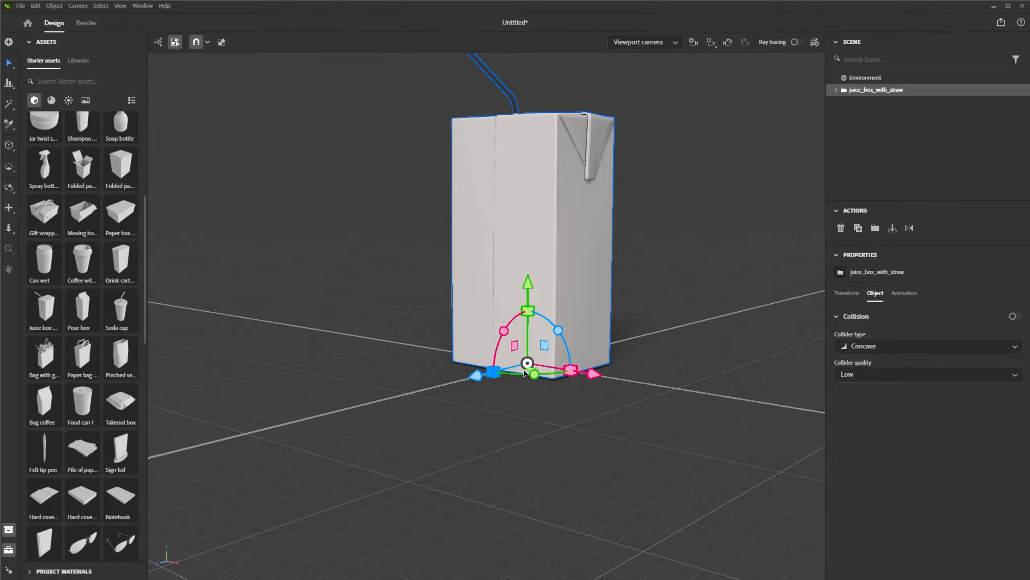
pyautogui.click(534, 374)
pyautogui.moveTo(527, 363)
pyautogui.mouseDown()
pyautogui.moveTo(546, 364)
pyautogui.moveTo(510, 369)
pyautogui.mouseUp()
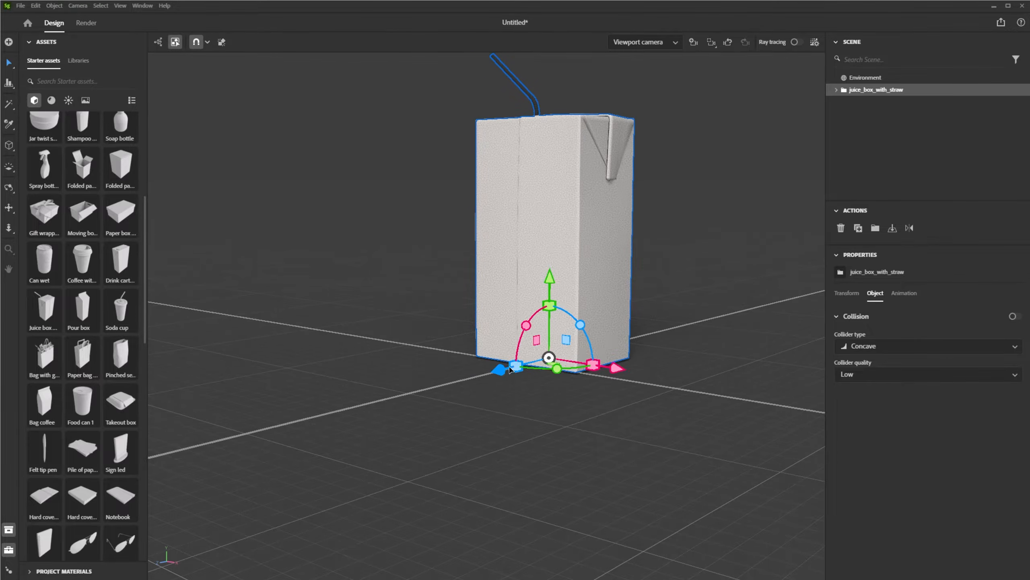
# - Try moving the juice box upward off the ground and undo the move
pyautogui.keyDown('shift'); pyautogui.moveTo(588, 358); pyautogui.dragTo(531, 368); pyautogui.keyUp('shift')
pyautogui.moveTo(550, 273); pyautogui.dragTo(554, 213)
pyautogui.hotkey('ctrl', 'z')
# - Rotate the juice box to about -127° around its vertical axis and try out the scale handles
pyautogui.press('e')
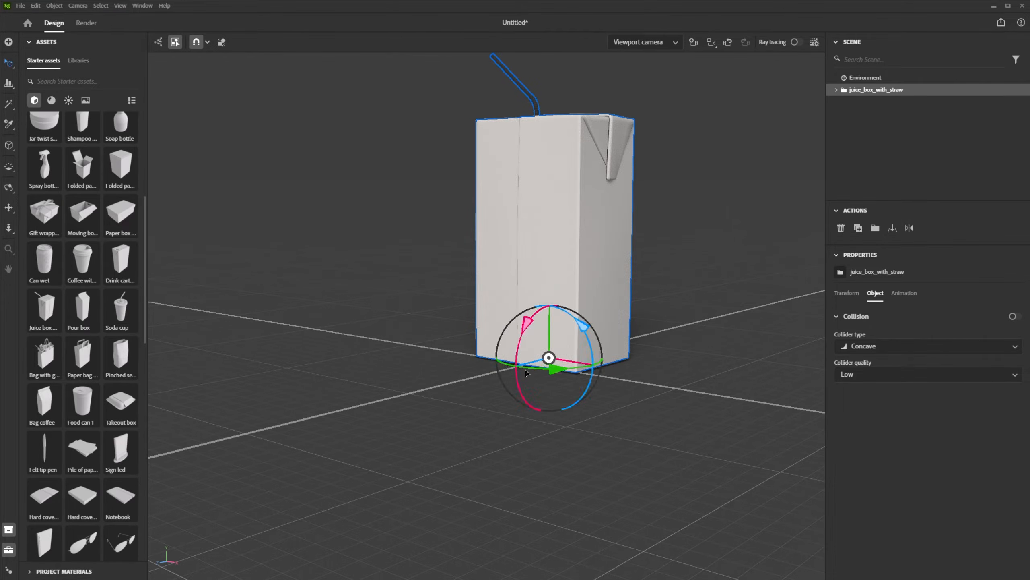
pyautogui.moveTo(553, 373); pyautogui.dragTo(345, 349)
pyautogui.press('r')
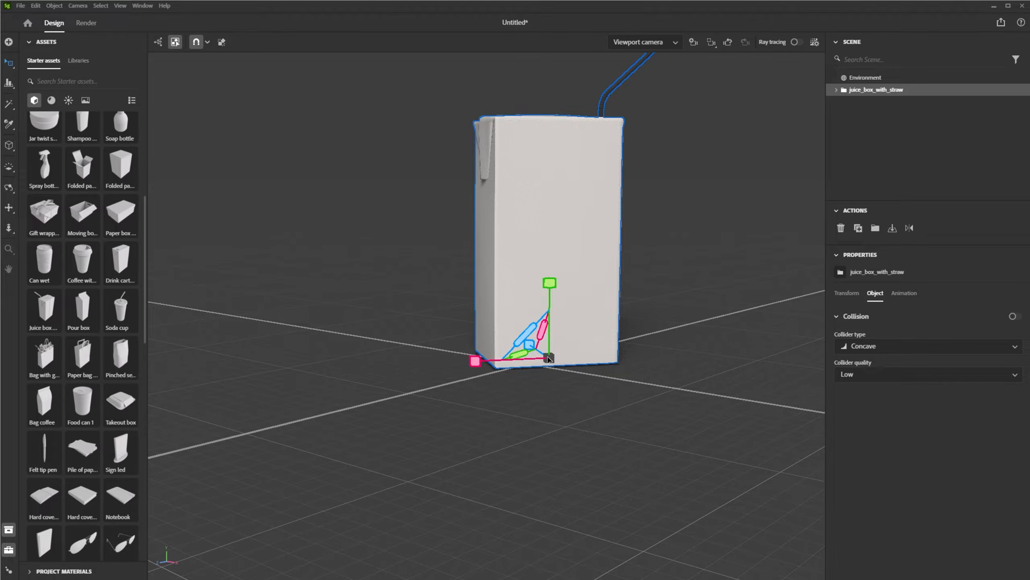
pyautogui.moveTo(548, 358)
pyautogui.mouseDown()
pyautogui.moveTo(653, 345)
pyautogui.moveTo(552, 357)
pyautogui.mouseUp()
pyautogui.moveTo(550, 283)
pyautogui.mouseDown()
pyautogui.moveTo(547, 211)
pyautogui.moveTo(551, 308)
pyautogui.moveTo(550, 282)
pyautogui.mouseUp()
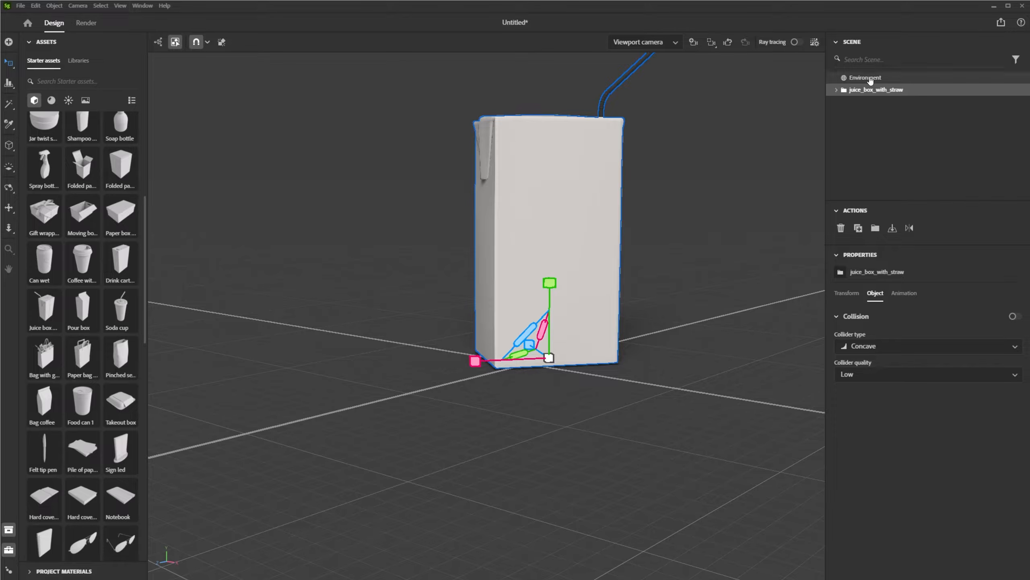
# - Expand the juice_box_with_straw group and inspect its tube_mesh and body_mesh parts one at a time
pyautogui.click(836, 90)
pyautogui.click(864, 106)
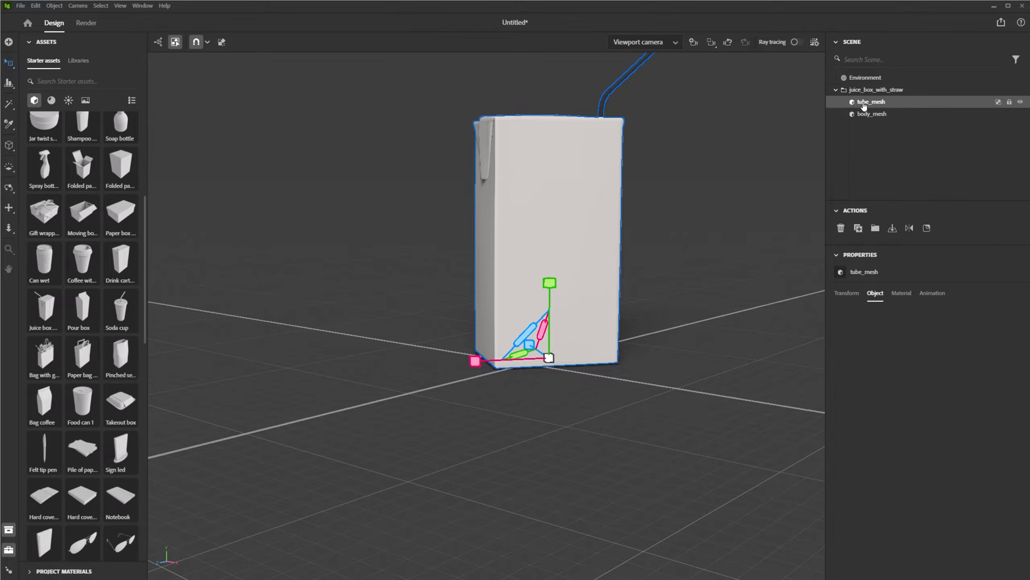
pyautogui.click(869, 114)
pyautogui.click(864, 103)
pyautogui.click(870, 113)
pyautogui.click(869, 102)
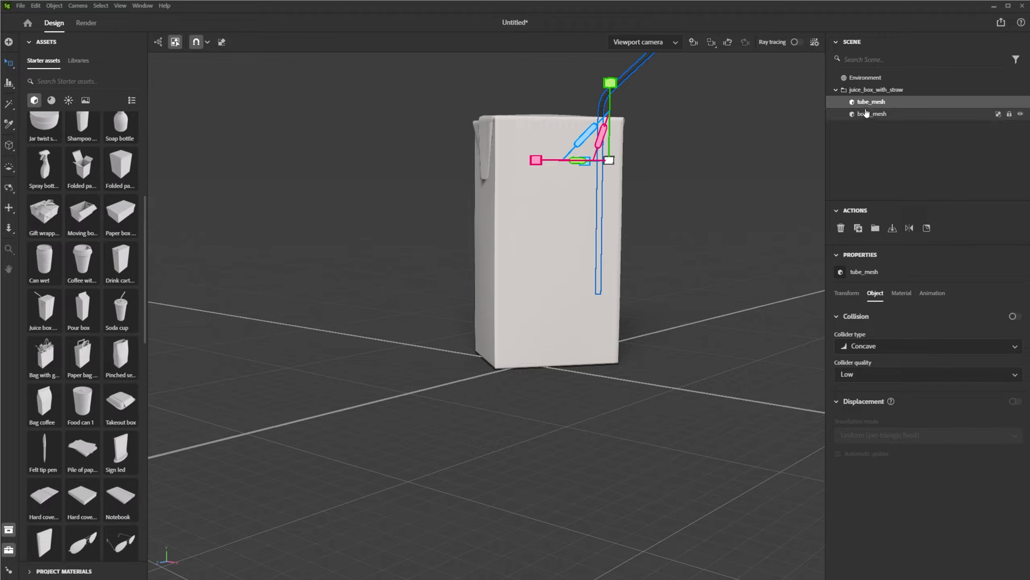
pyautogui.click(867, 115)
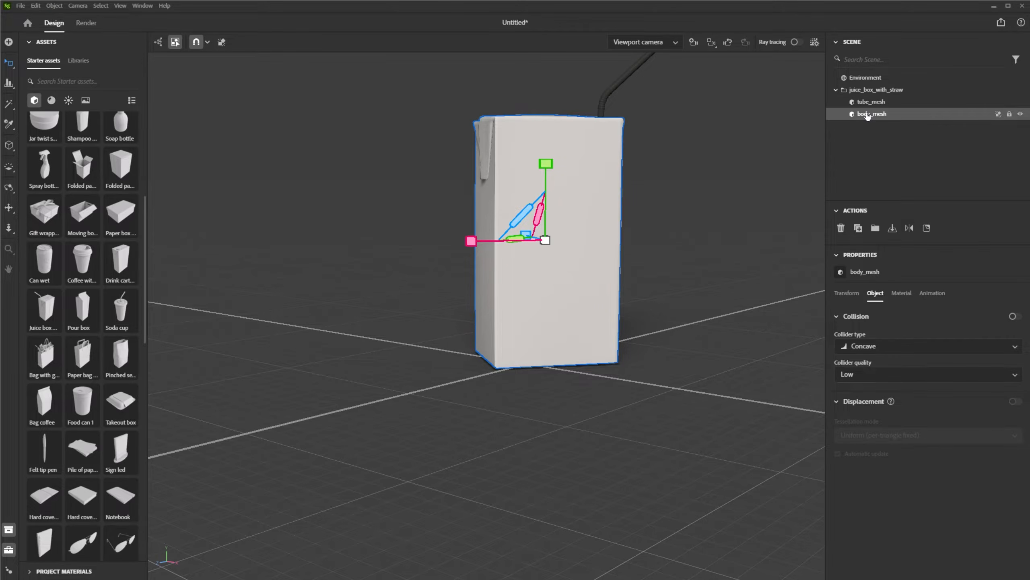
pyautogui.click(872, 102)
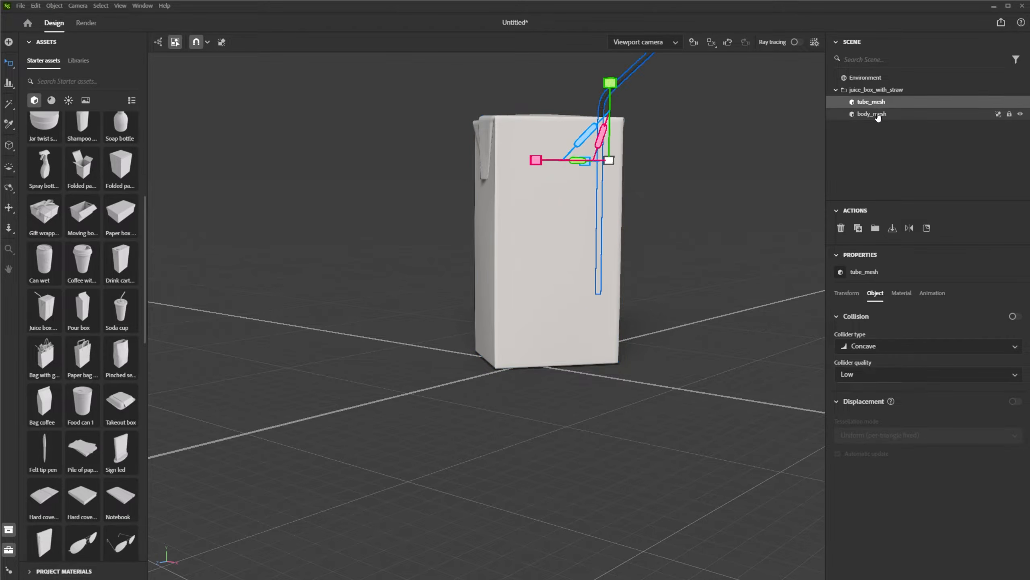
pyautogui.click(873, 114)
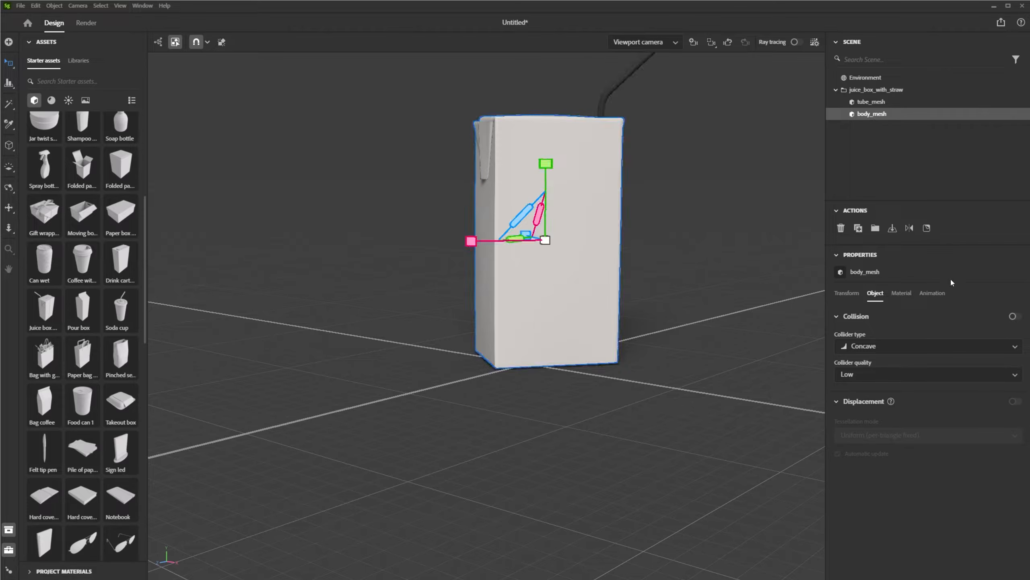
# - Try stretching body_mesh to a scale of 3.5 along X with the axes unlinked, and restore its linked original proportions
pyautogui.click(848, 294)
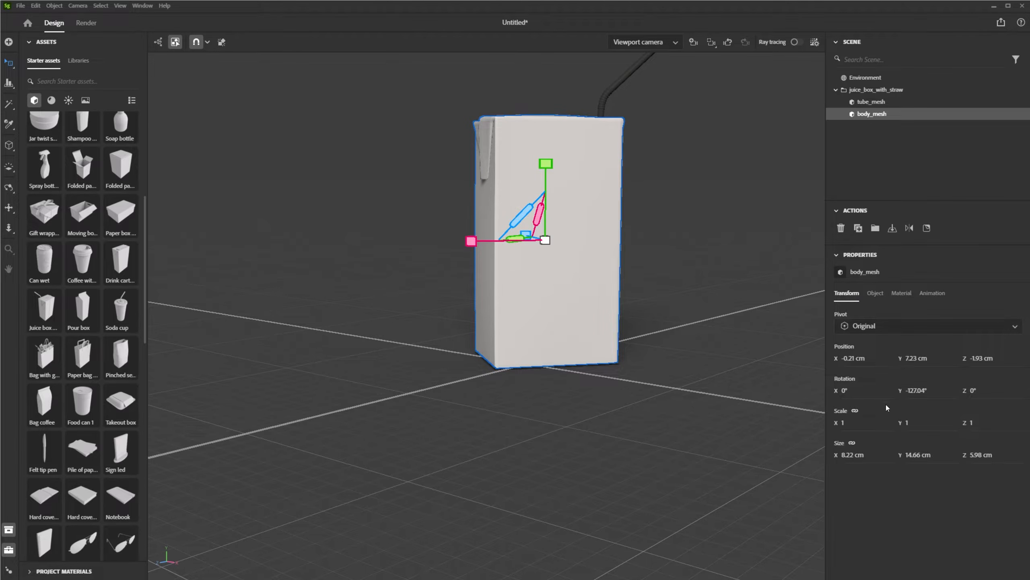
pyautogui.click(855, 411)
pyautogui.moveTo(471, 241); pyautogui.dragTo(275, 246)
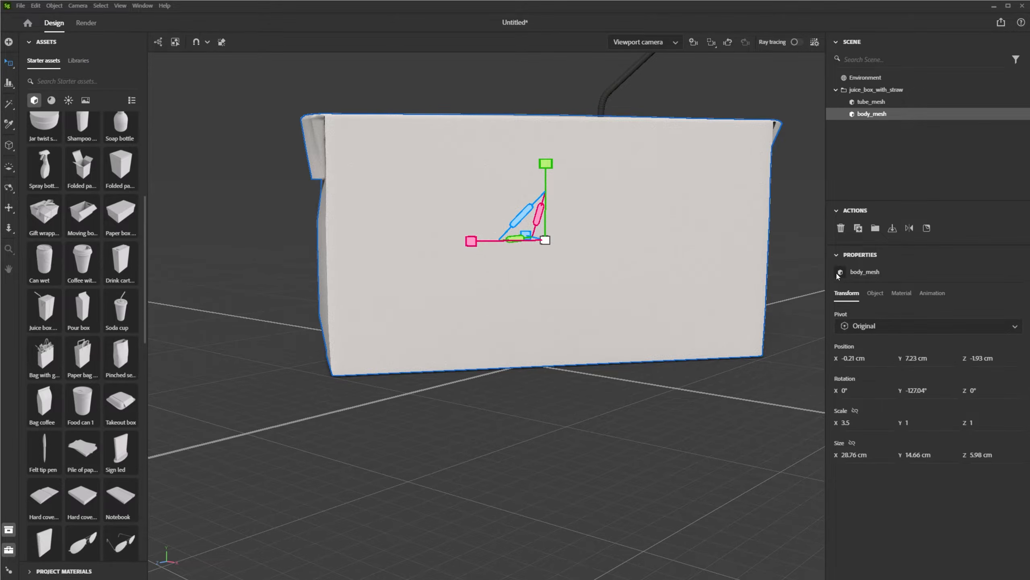
pyautogui.click(856, 411)
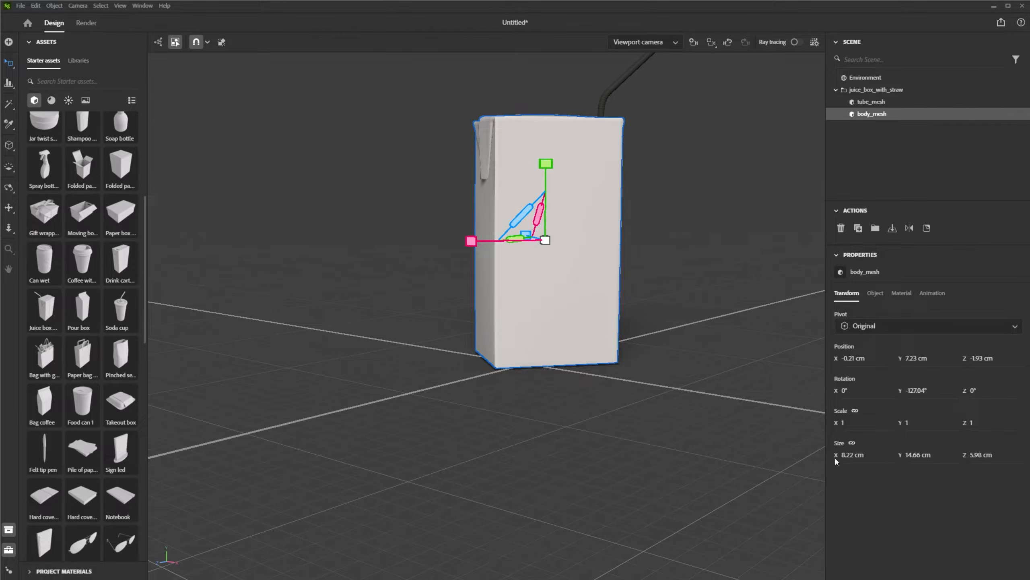
# - Try scaling body_mesh uniformly to about 0.89 and moving it upward away from the straw, undoing each change
pyautogui.moveTo(853, 461)
pyautogui.mouseDown()
pyautogui.moveTo(892, 460)
pyautogui.moveTo(852, 460)
pyautogui.mouseUp()
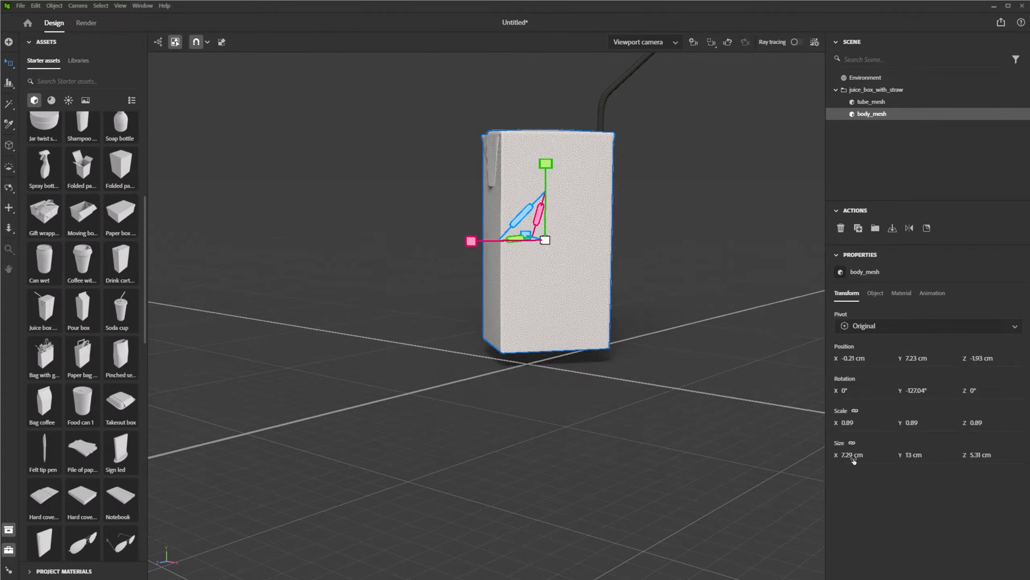
pyautogui.hotkey('ctrl', 'z')
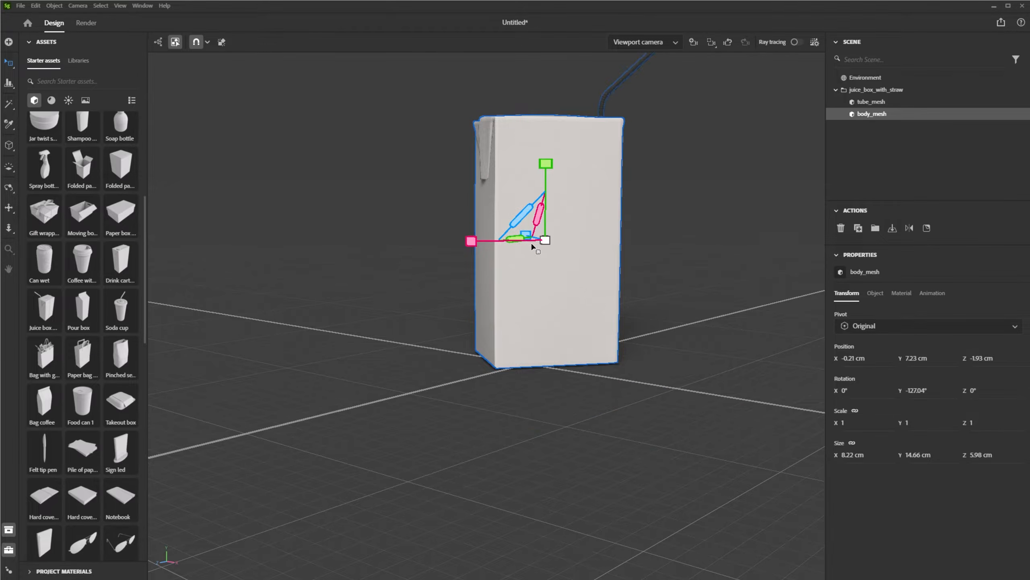
pyautogui.scroll(-3, 532, 246)
pyautogui.press('m')
pyautogui.moveTo(533, 246); pyautogui.dragTo(529, 75)
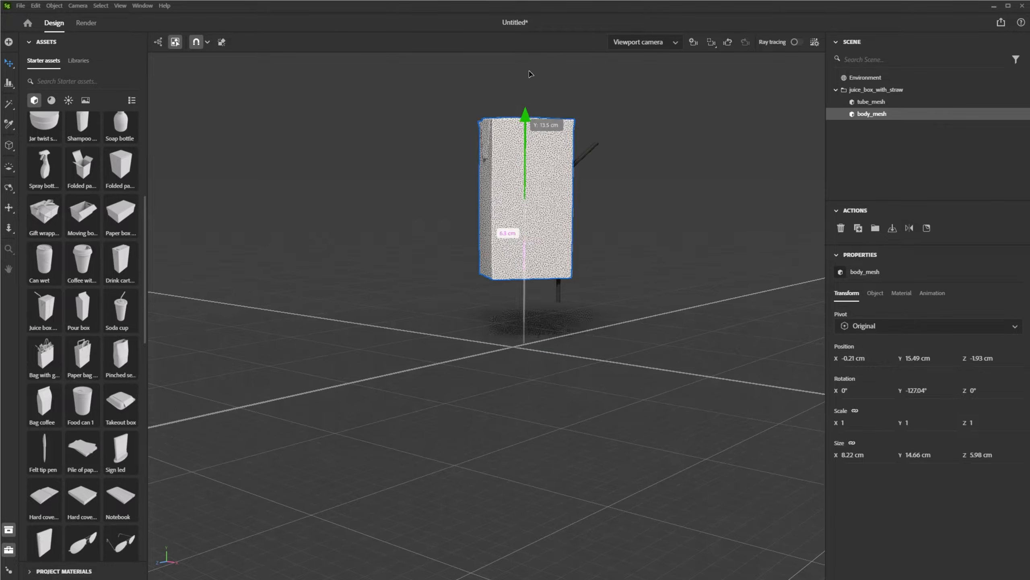
pyautogui.hotkey('ctrl', 'z')
# - Raise the whole juice_box_with_straw group about 12 cm and drop it back onto the ground plane
pyautogui.click(876, 90)
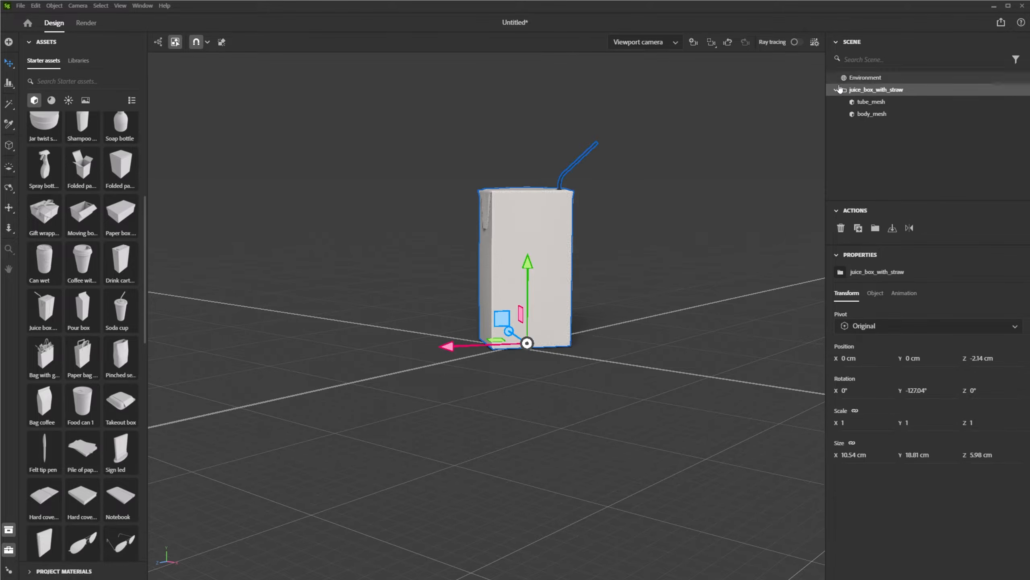
pyautogui.click(838, 90)
pyautogui.moveTo(527, 273); pyautogui.dragTo(512, 141)
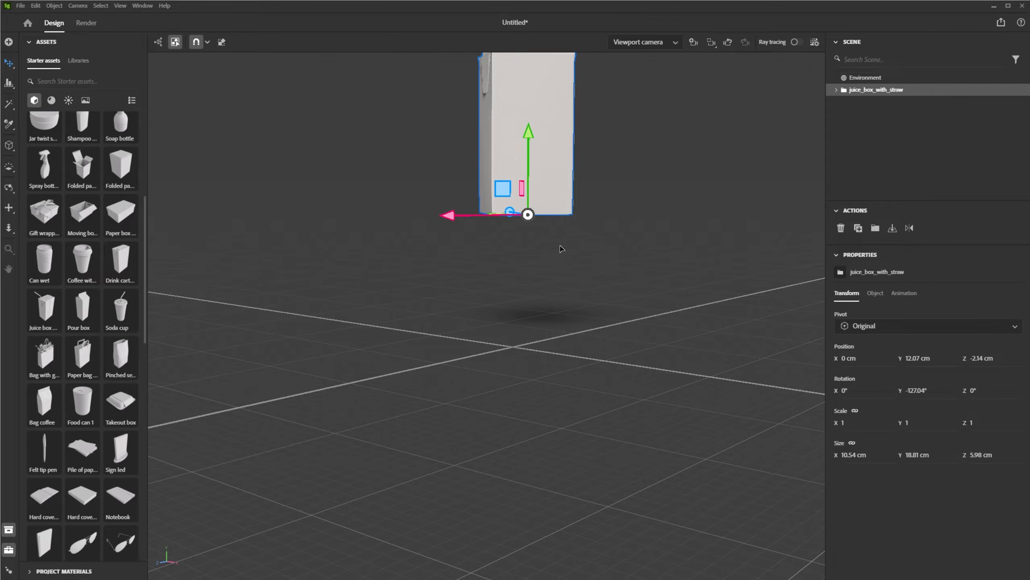
pyautogui.click(893, 228)
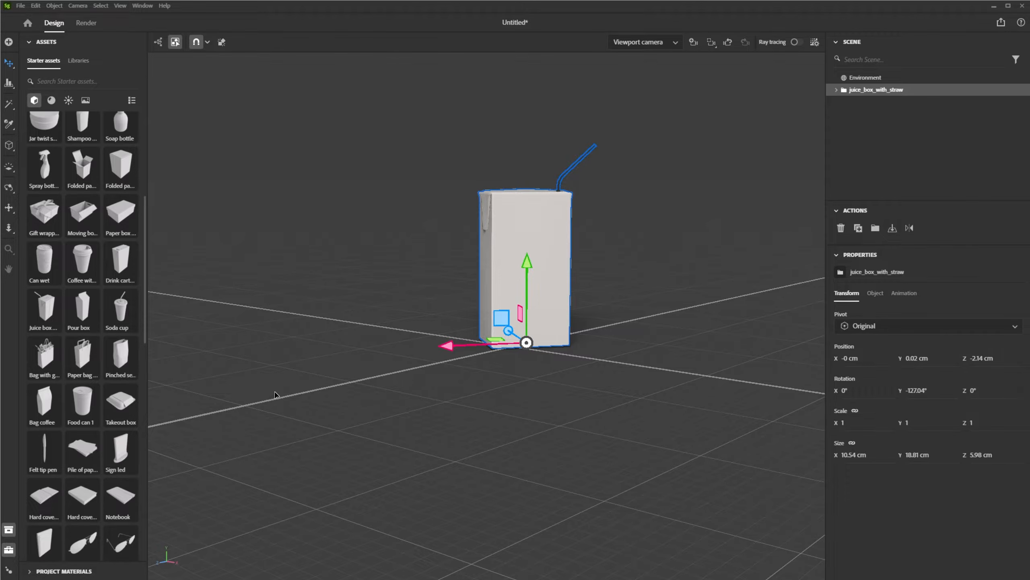
# - Import the 3D model orange_comp_01 from the OrangeAdobeStock_257943089 folder with the default import settings
pyautogui.moveTo(645, 297); pyautogui.dragTo(615, 310, button='middle')
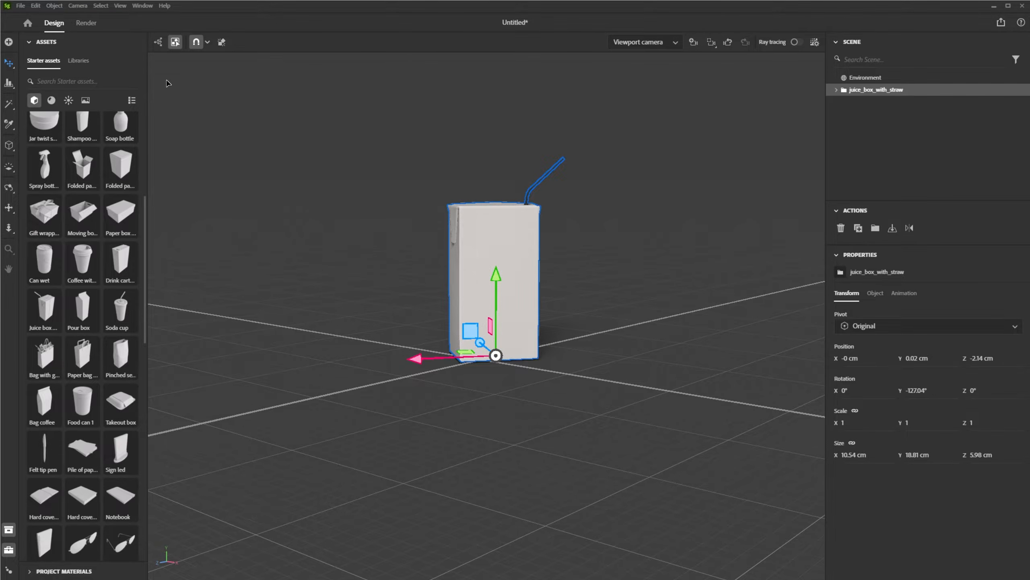
pyautogui.click(20, 5)
pyautogui.moveTo(67, 148)
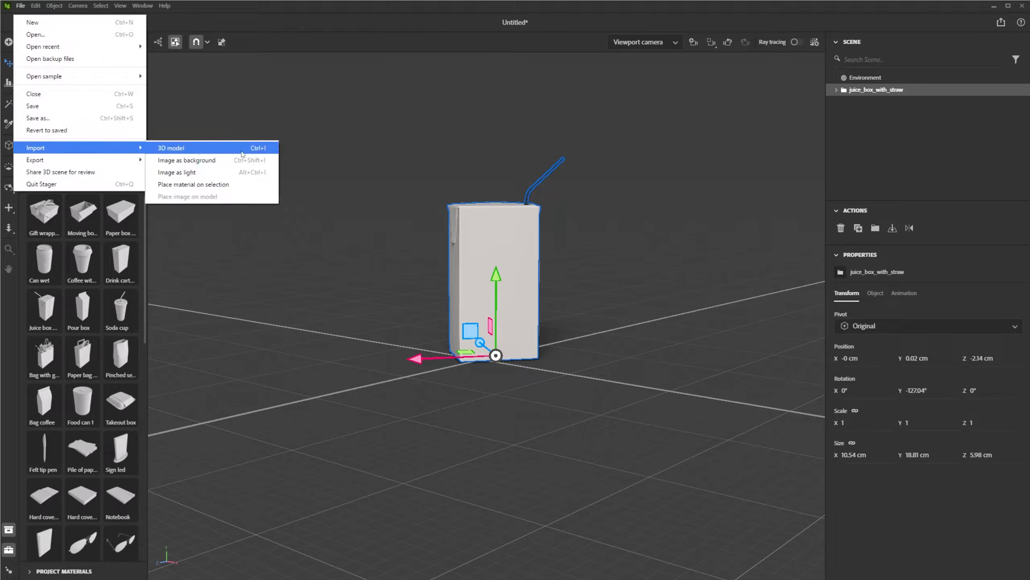
pyautogui.click(239, 152)
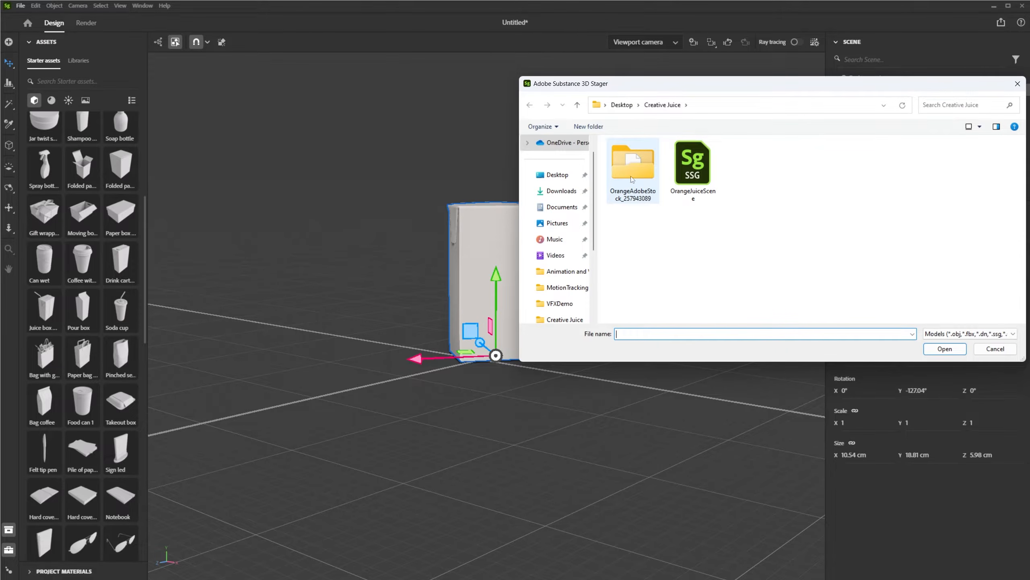
pyautogui.doubleClick(632, 179)
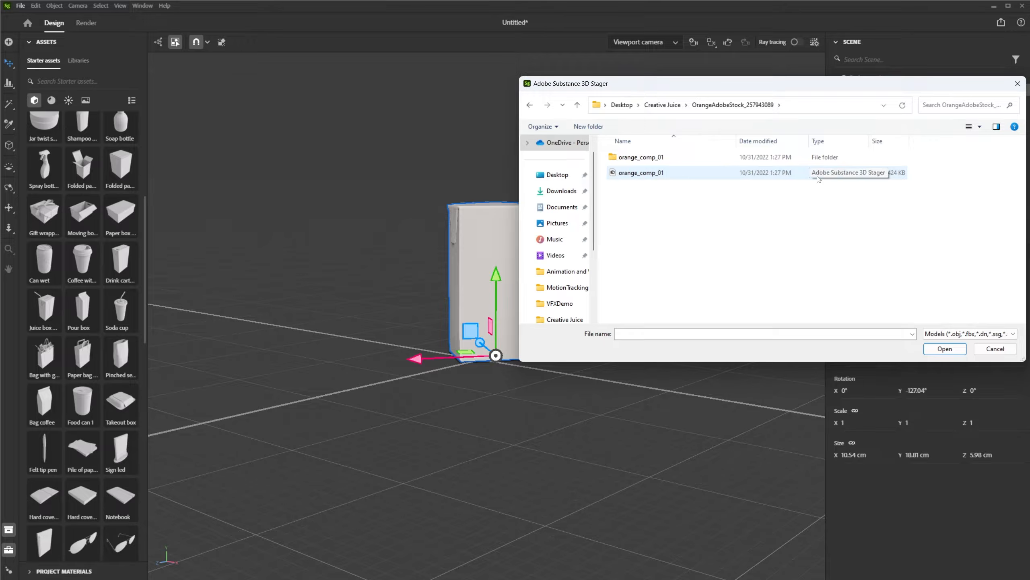
pyautogui.doubleClick(658, 174)
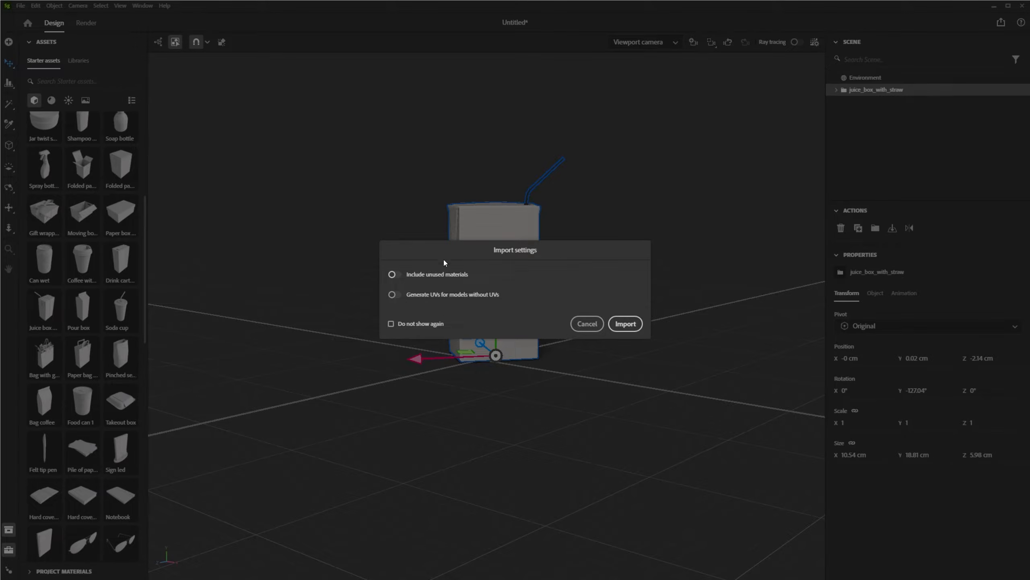
pyautogui.click(625, 324)
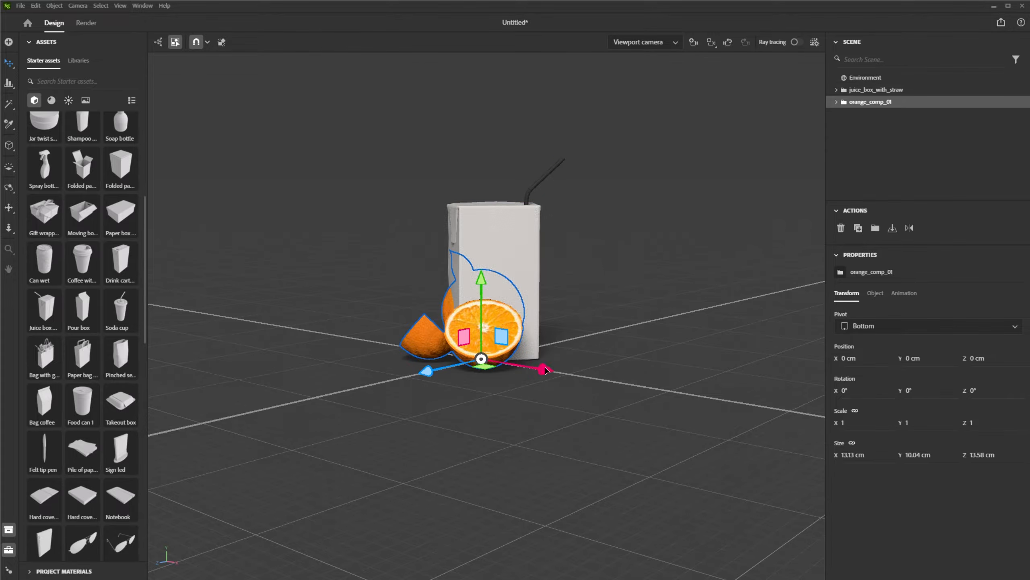
# - Move the orange group about 12 cm along X beside the juice box and fine-tune its placement along the ground
pyautogui.moveTo(546, 370); pyautogui.dragTo(661, 390)
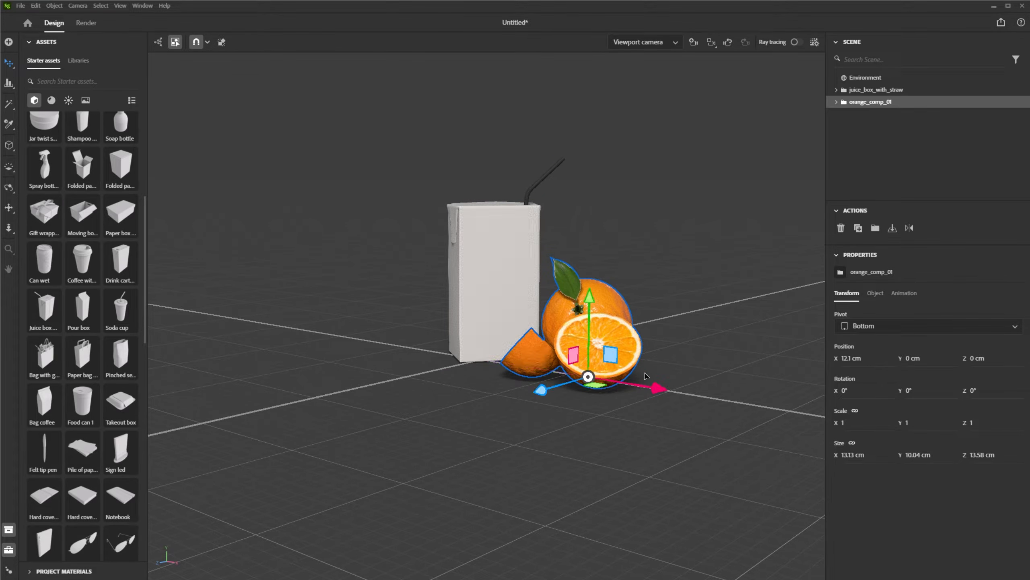
pyautogui.moveTo(610, 411); pyautogui.dragTo(547, 423, button='right')
pyautogui.moveTo(520, 399); pyautogui.dragTo(547, 393)
pyautogui.moveTo(666, 400); pyautogui.dragTo(649, 397)
# - Rotate the juice box to about -155° around its vertical axis so its front angles toward the oranges
pyautogui.moveTo(453, 409); pyautogui.dragTo(543, 433, button='right')
pyautogui.scroll(-2, 487, 383)
pyautogui.scroll(5, 485, 384)
pyautogui.click(525, 345)
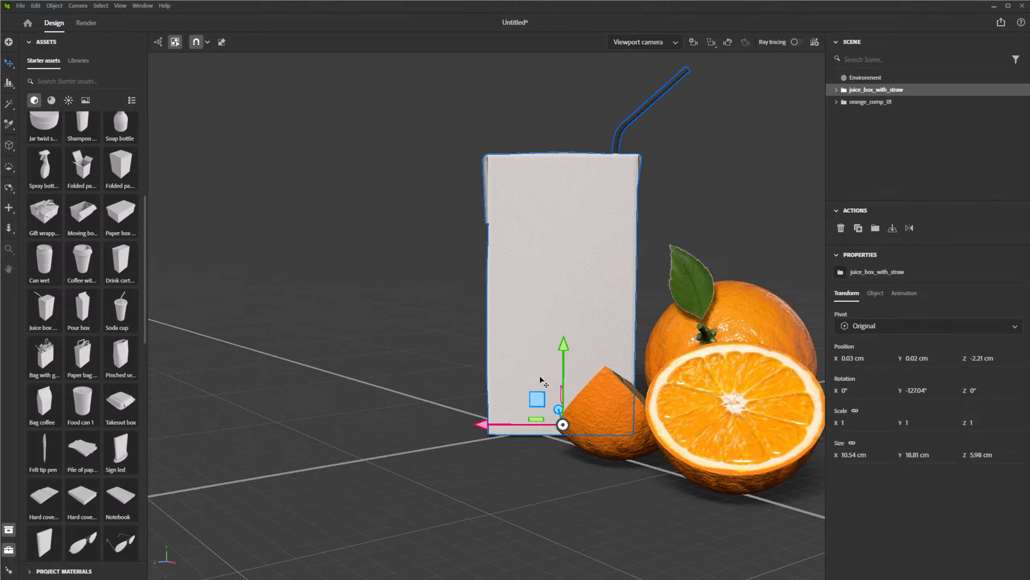
pyautogui.moveTo(534, 435); pyautogui.dragTo(495, 430)
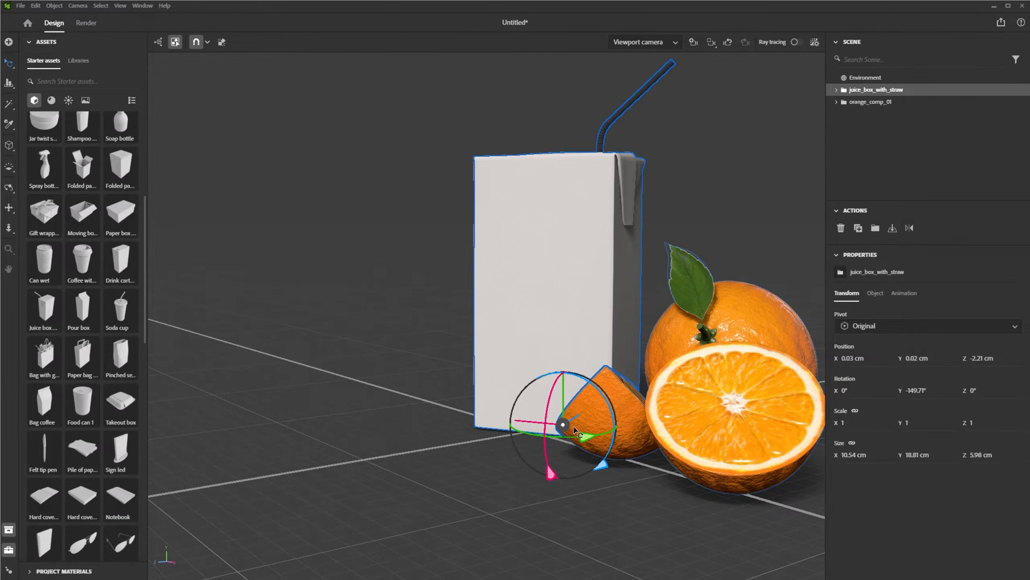
pyautogui.moveTo(576, 439); pyautogui.dragTo(568, 437)
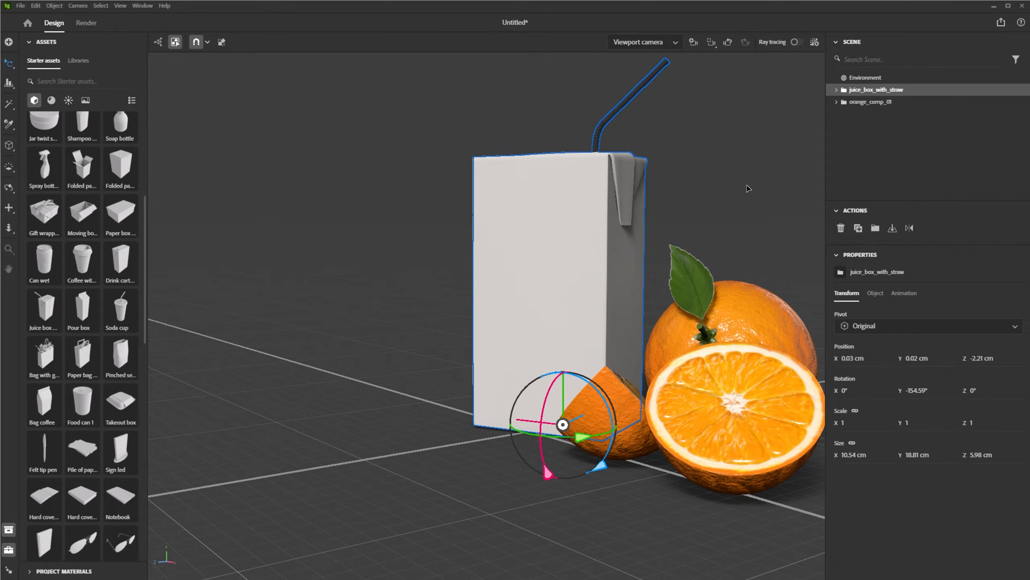
# - Rotate only the tube_mesh straw slightly within the juice box, and clear the object selection
pyautogui.click(836, 89)
pyautogui.click(871, 102)
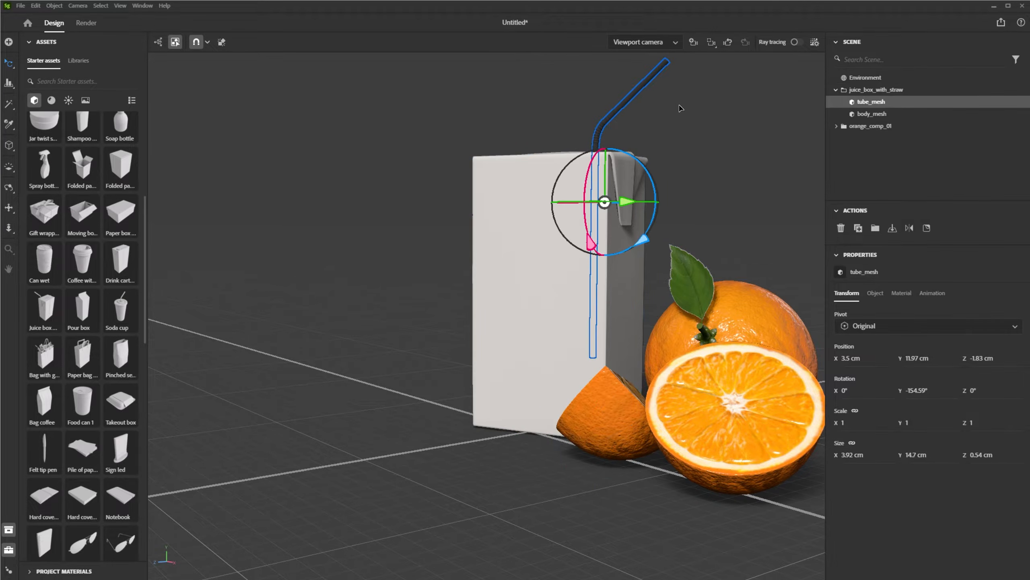
pyautogui.moveTo(646, 212); pyautogui.dragTo(691, 219)
pyautogui.click(760, 191)
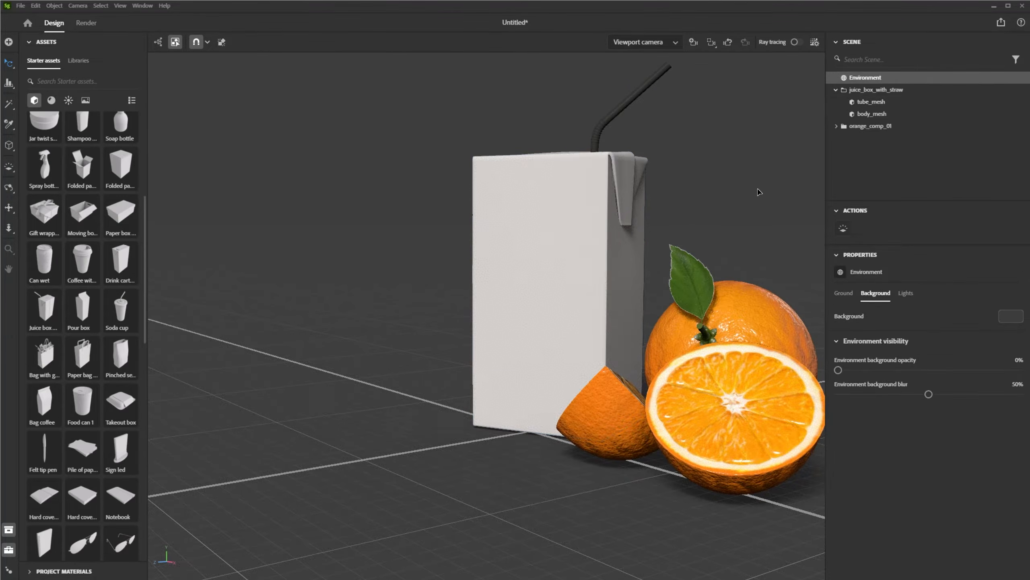
pyautogui.moveTo(746, 281); pyautogui.dragTo(718, 277, button='middle')
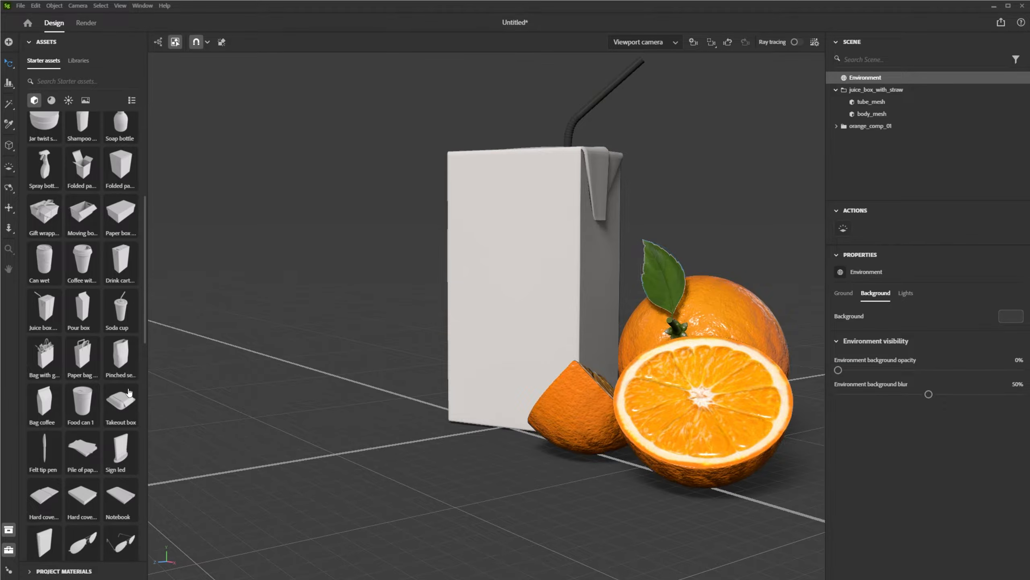
# - Find the Splash model among the starter assets and add it to the scene
pyautogui.moveTo(144, 293); pyautogui.dragTo(151, 413)
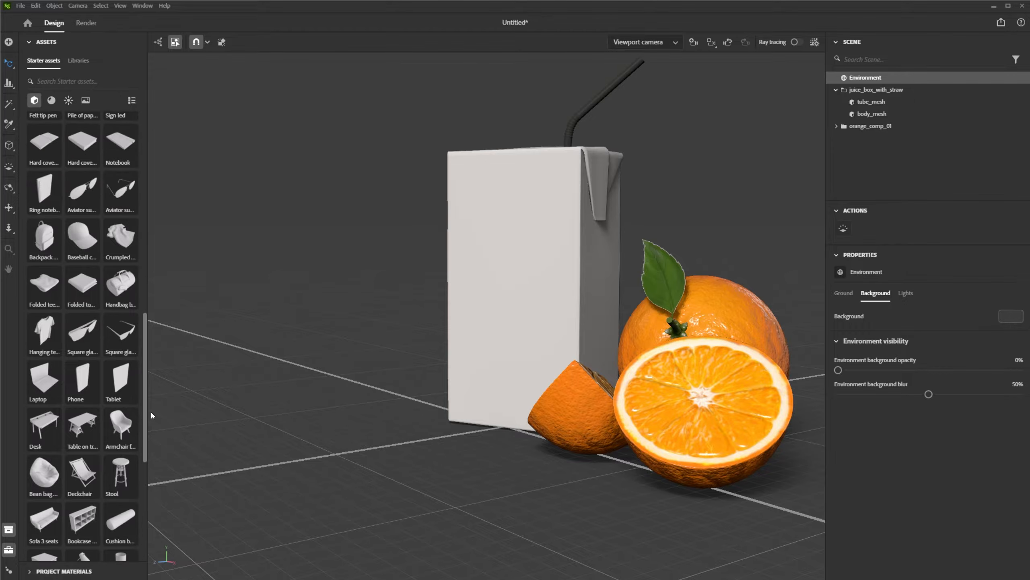
pyautogui.moveTo(120, 239)
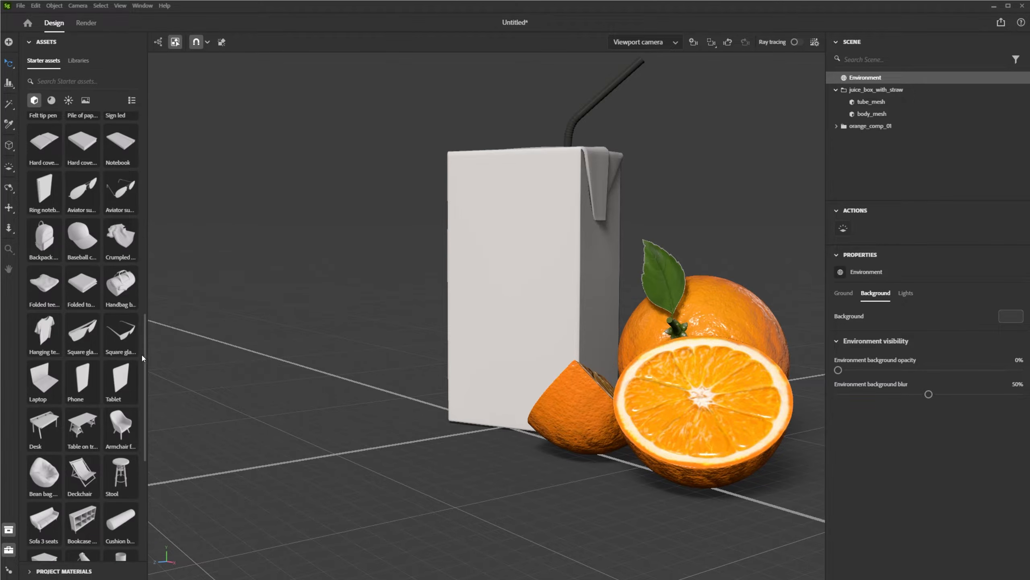
pyautogui.moveTo(145, 355)
pyautogui.mouseDown()
pyautogui.moveTo(145, 164)
pyautogui.moveTo(136, 332)
pyautogui.moveTo(153, 464)
pyautogui.mouseUp()
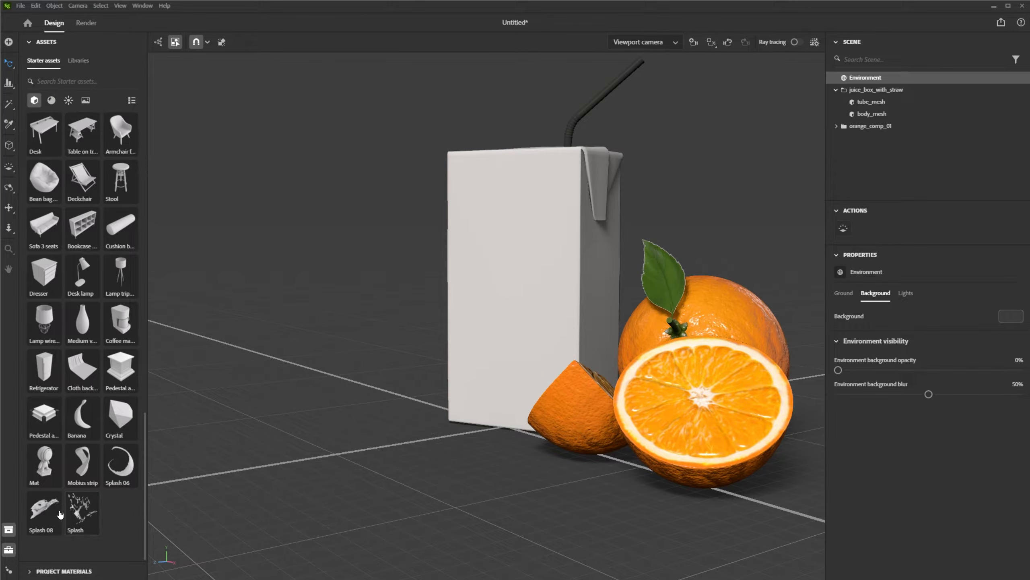
pyautogui.click(79, 515)
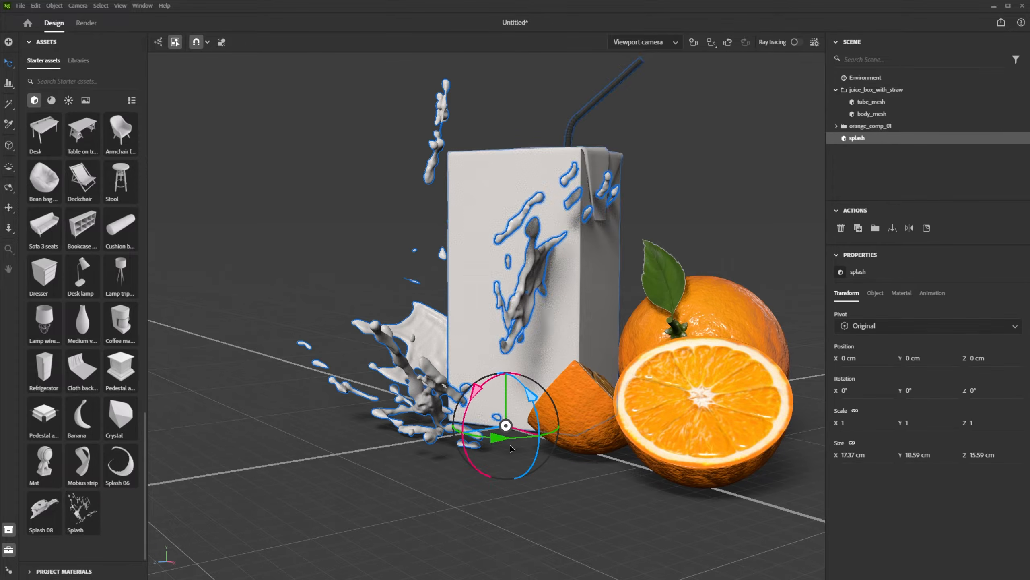
# - Rotate the splash about 83° around its vertical axis, and move it on the ground to about X -6.63 cm, Z -0.84 cm
pyautogui.moveTo(499, 438); pyautogui.dragTo(660, 436)
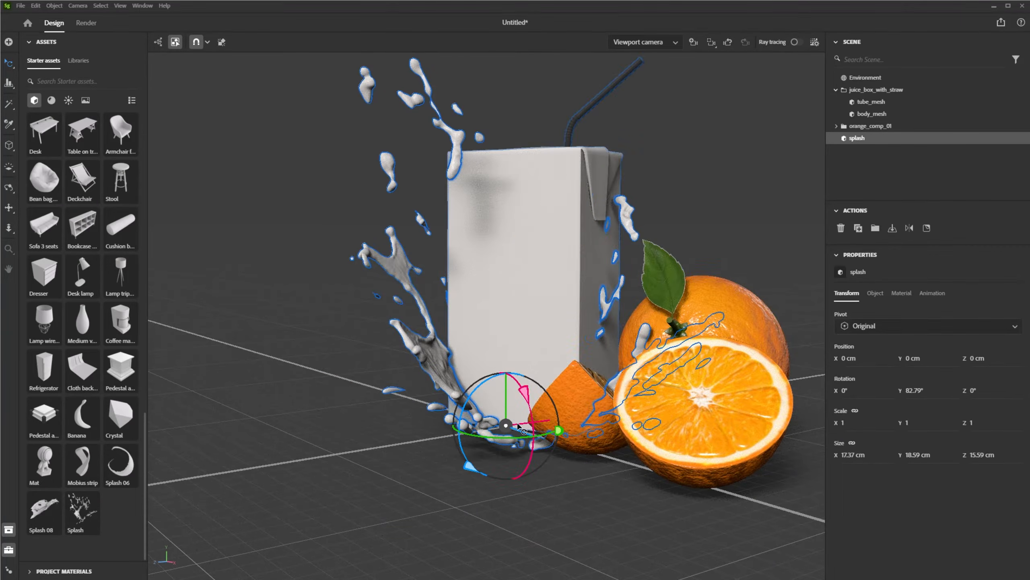
pyautogui.press('v')
pyautogui.moveTo(545, 443); pyautogui.dragTo(488, 420)
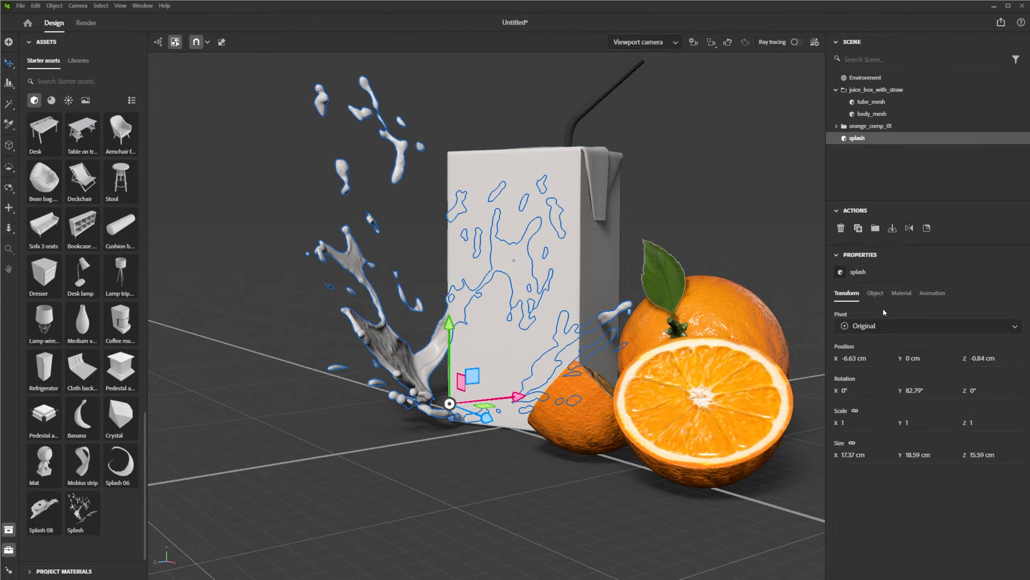
pyautogui.click(892, 228)
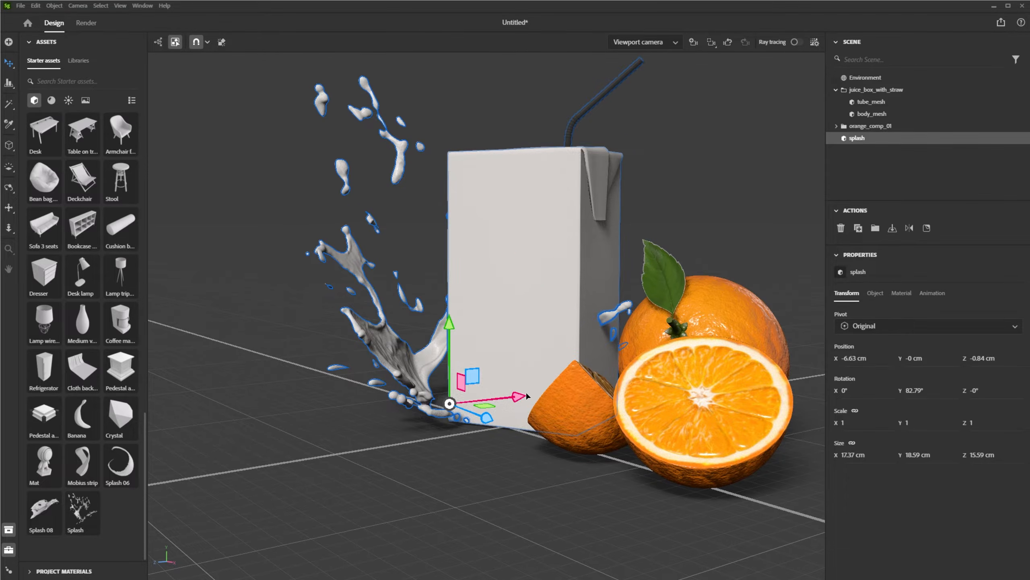
# - Shift the splash beside the juice box to about X -9.5 cm, Z -1.2 cm, lower it to about Y -0.59 cm, and deselect it
pyautogui.moveTo(485, 418); pyautogui.dragTo(464, 408)
pyautogui.moveTo(431, 314); pyautogui.dragTo(432, 323)
pyautogui.moveTo(500, 415); pyautogui.dragTo(605, 411, button='middle')
pyautogui.scroll(-5, 551, 417)
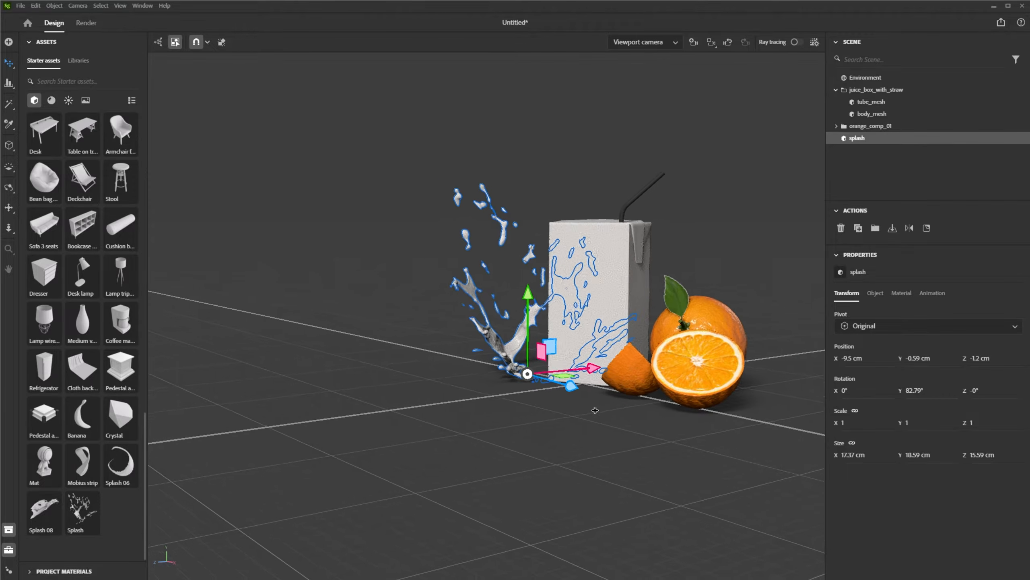
pyautogui.scroll(3, 600, 409)
pyautogui.moveTo(376, 265); pyautogui.dragTo(346, 258, button='middle')
pyautogui.click(523, 503)
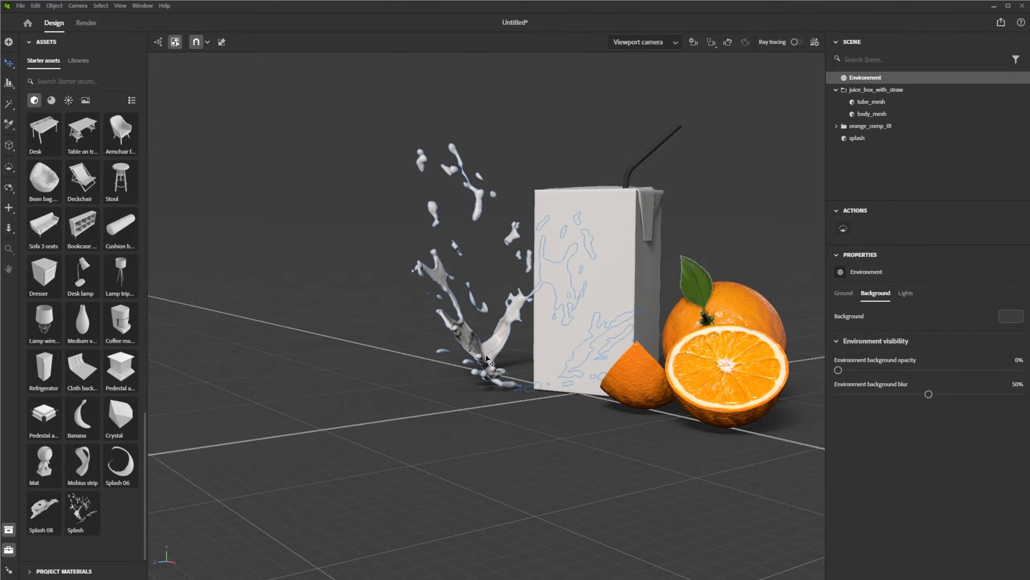
# - Browse the starter materials and apply an orange-toned plastic to the tube_mesh straw
pyautogui.click(488, 359)
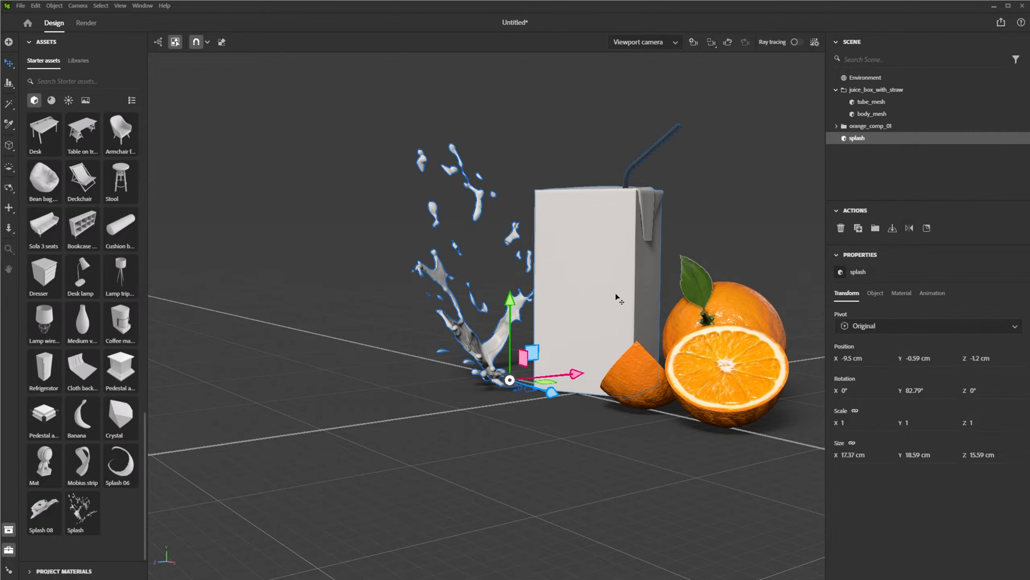
pyautogui.click(51, 100)
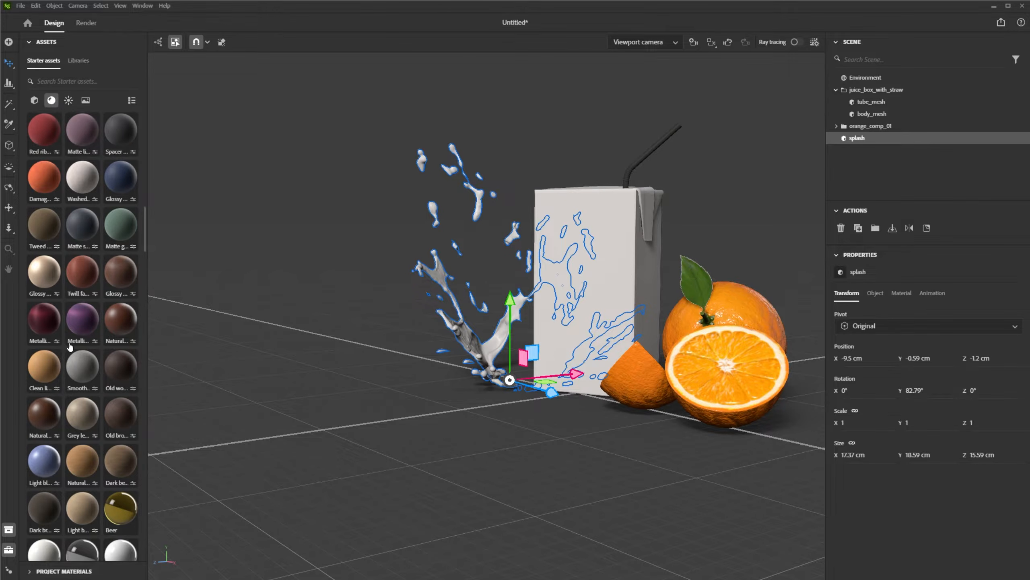
pyautogui.scroll(-6, 70, 345)
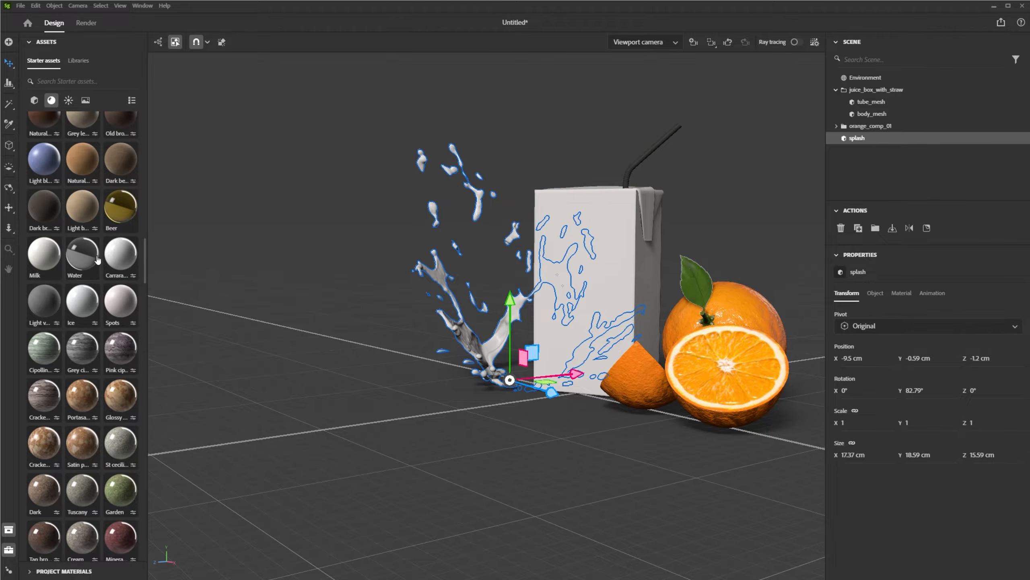
pyautogui.scroll(-7, 95, 350)
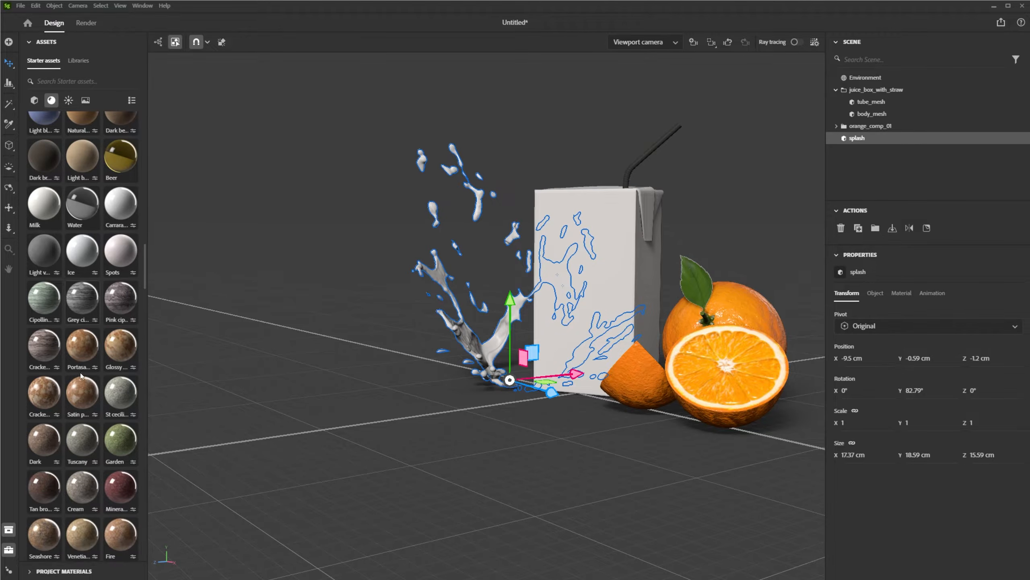
pyautogui.scroll(-9, 95, 350)
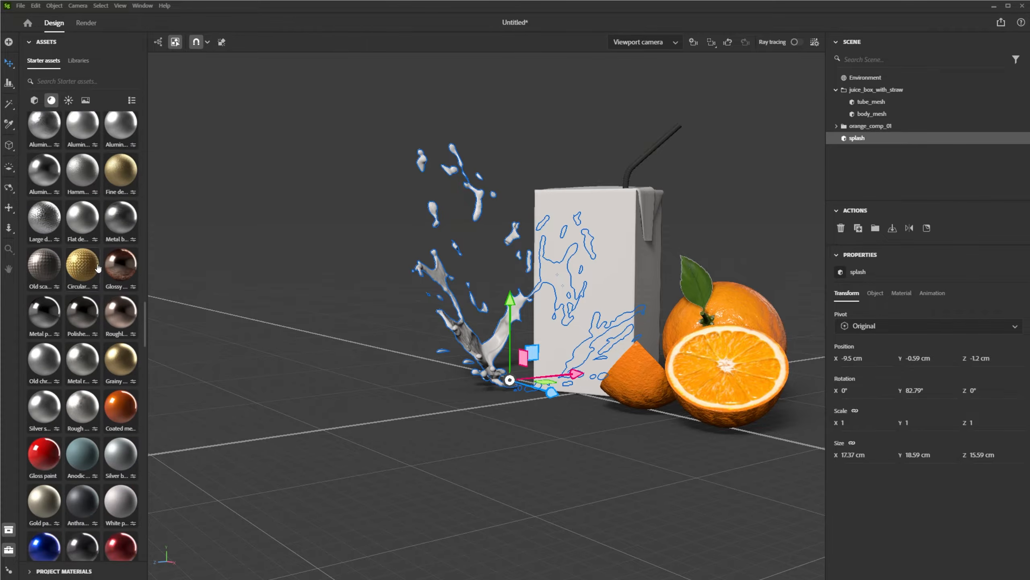
pyautogui.scroll(-7, 107, 348)
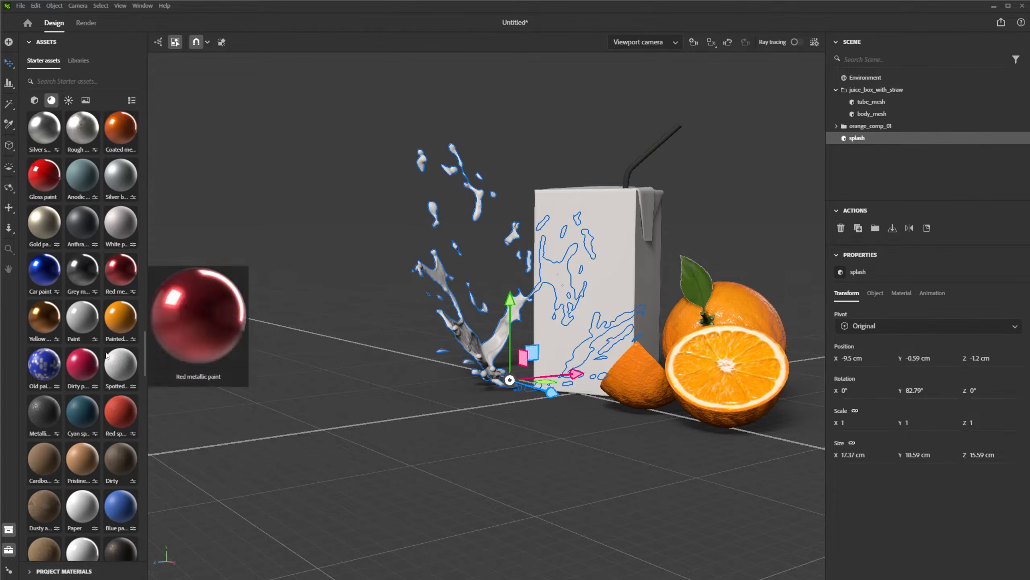
pyautogui.scroll(-4, 104, 379)
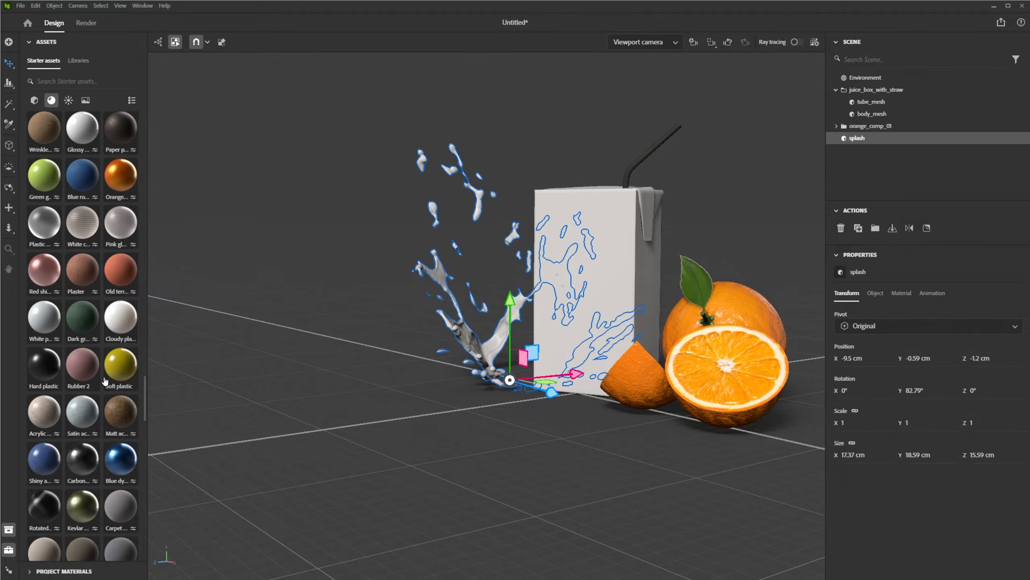
pyautogui.scroll(2, 106, 311)
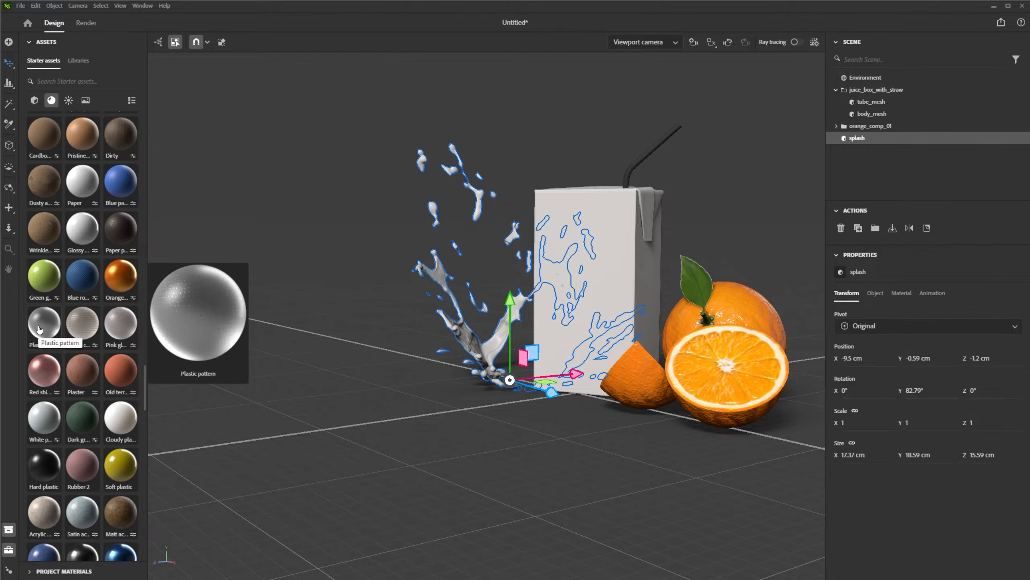
pyautogui.moveTo(40, 329); pyautogui.dragTo(871, 103)
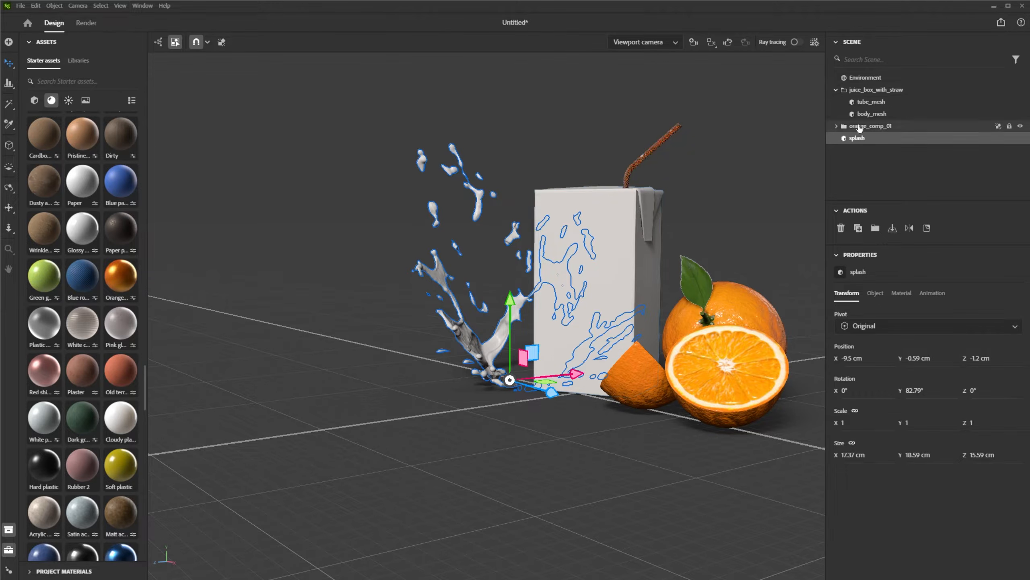
# - Select the tube_mesh straw, preview its material with ray tracing enabled, and turn ray tracing back off
pyautogui.click(832, 129)
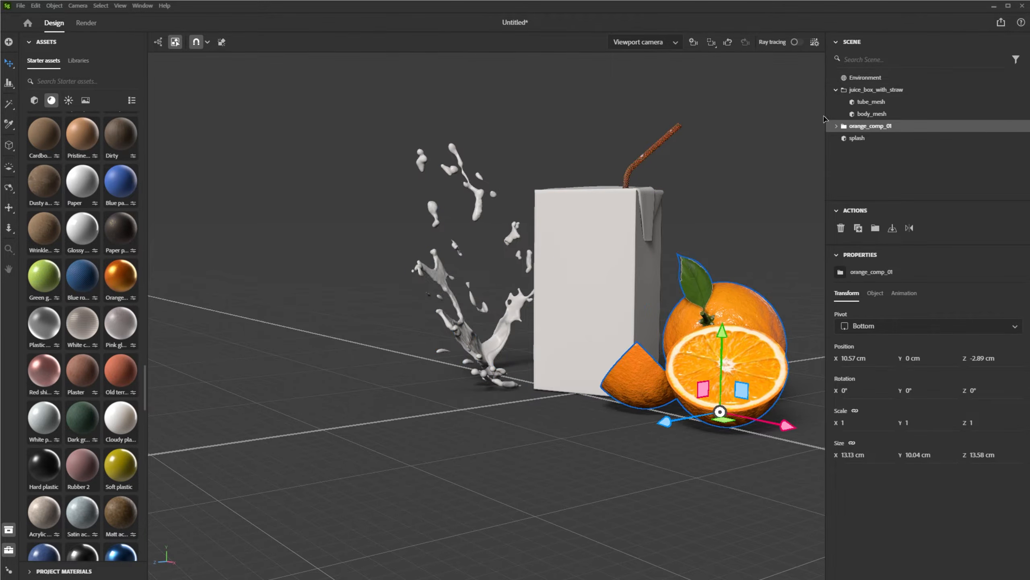
pyautogui.click(872, 101)
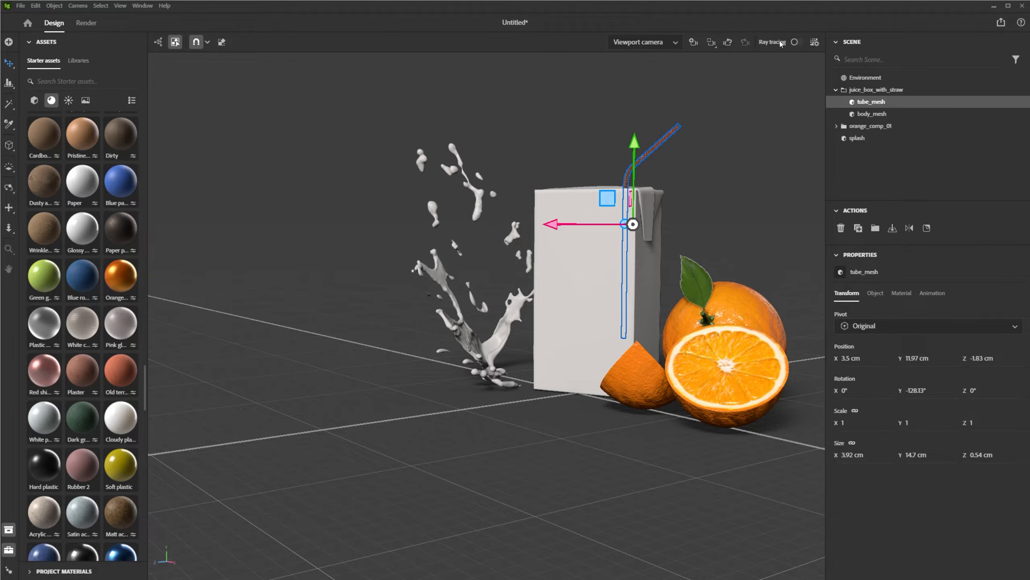
pyautogui.click(797, 43)
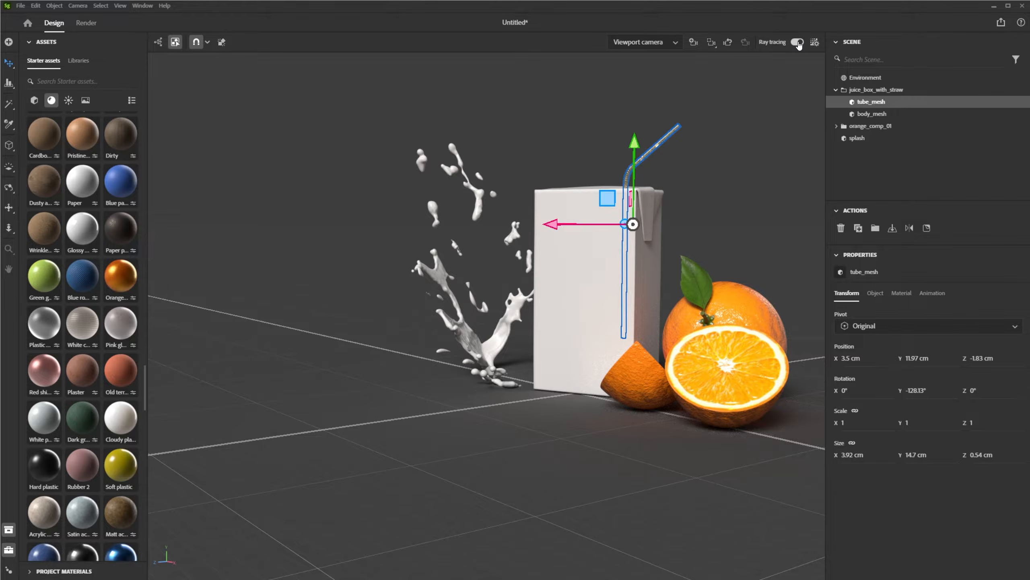
pyautogui.click(797, 43)
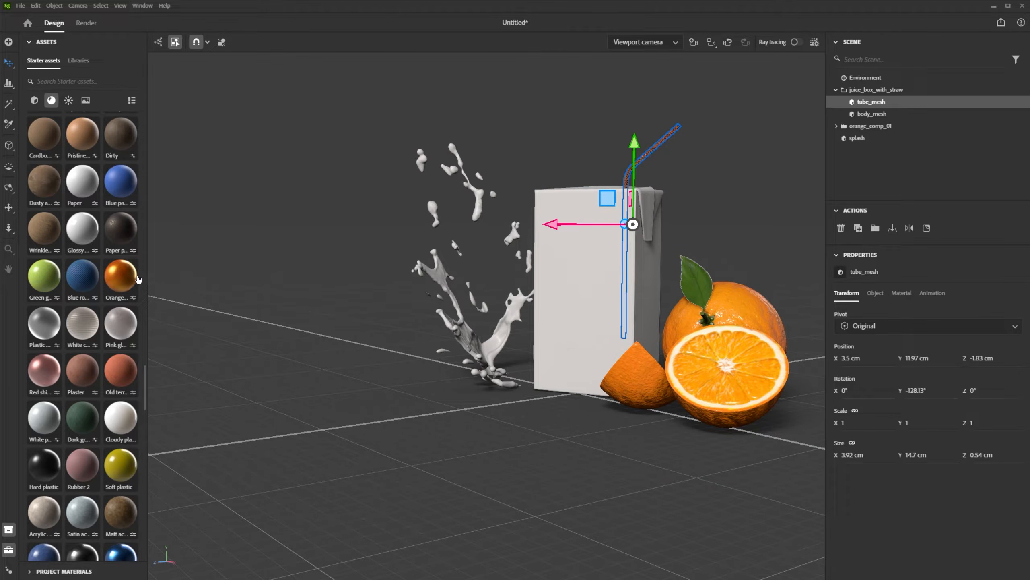
# - Apply the Milk starter material to the splash
pyautogui.moveTo(132, 278)
pyautogui.moveTo(144, 387)
pyautogui.mouseDown()
pyautogui.moveTo(146, 126)
pyautogui.moveTo(152, 228)
pyautogui.mouseUp()
pyautogui.scroll(-10, 102, 164)
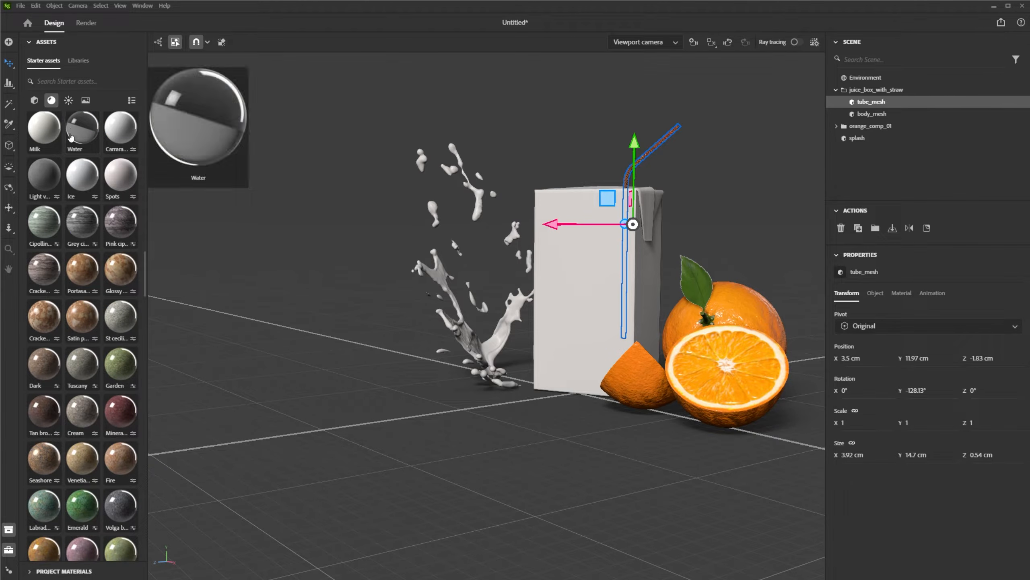
pyautogui.moveTo(46, 134); pyautogui.dragTo(483, 356)
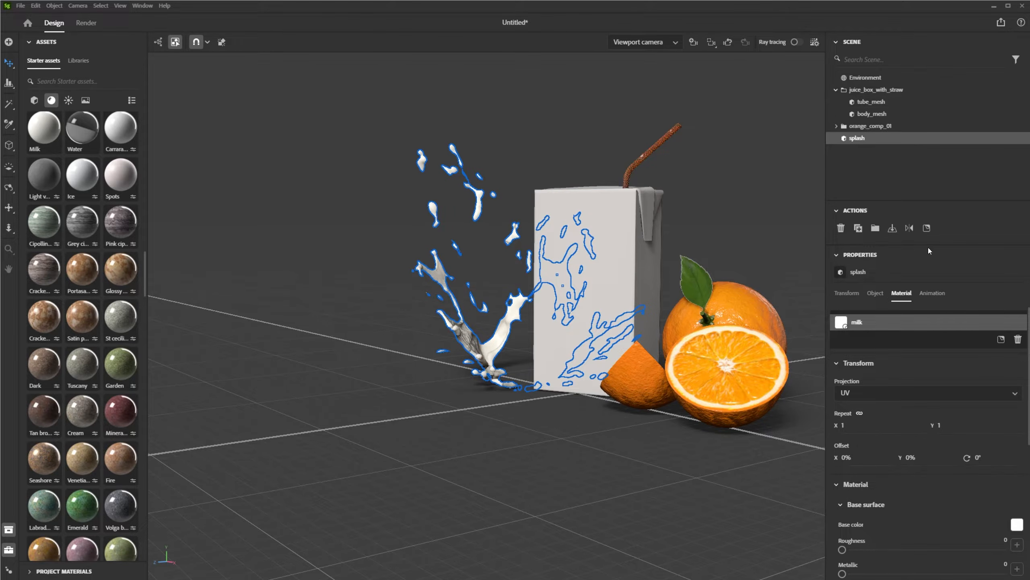
# - Set the splash material's base color to RGB 138, 67, 6 by sampling the peel beneath the halved orange
pyautogui.scroll(-4, 938, 400)
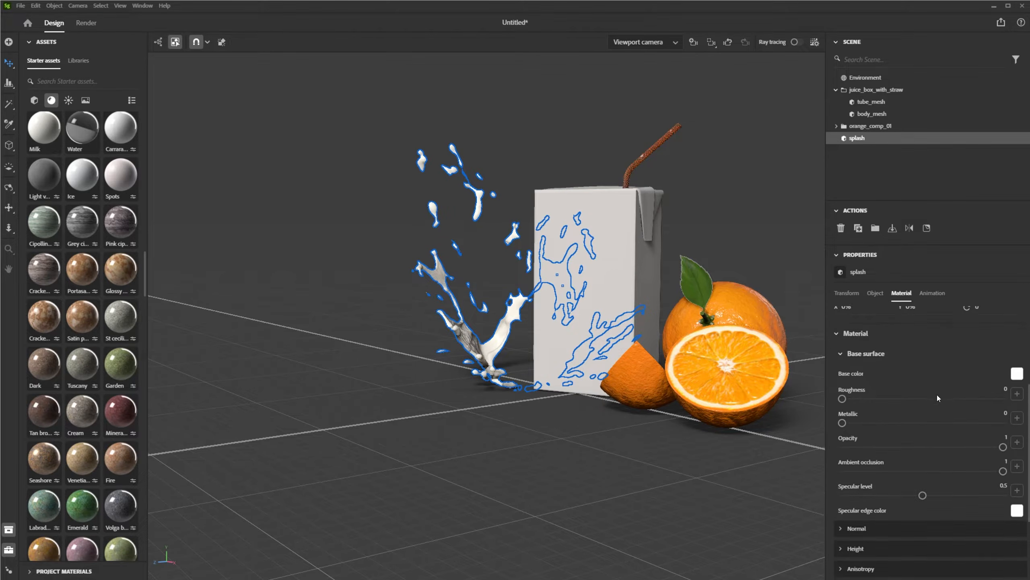
pyautogui.click(1017, 377)
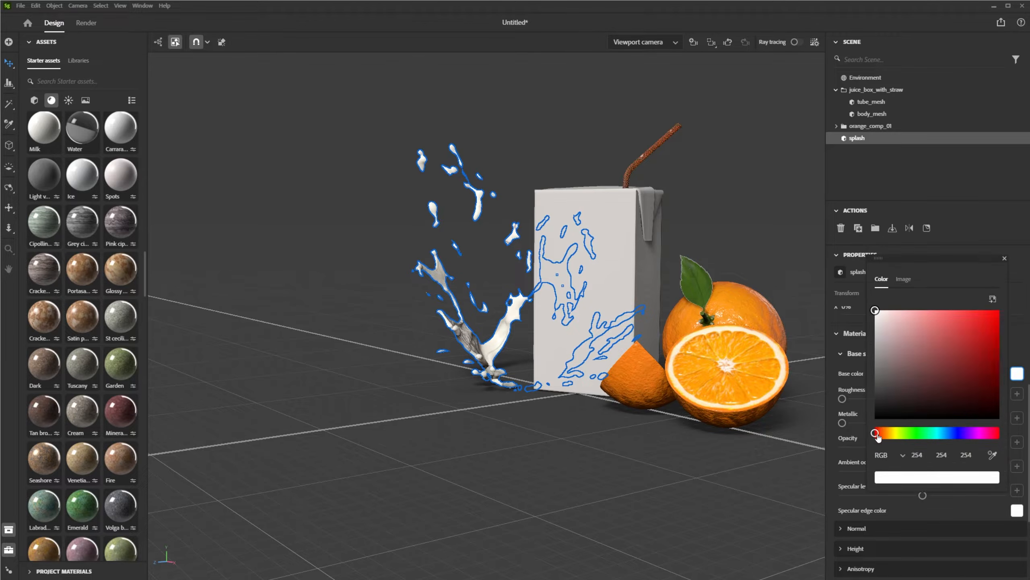
pyautogui.moveTo(877, 434); pyautogui.dragTo(891, 433)
pyautogui.click(993, 454)
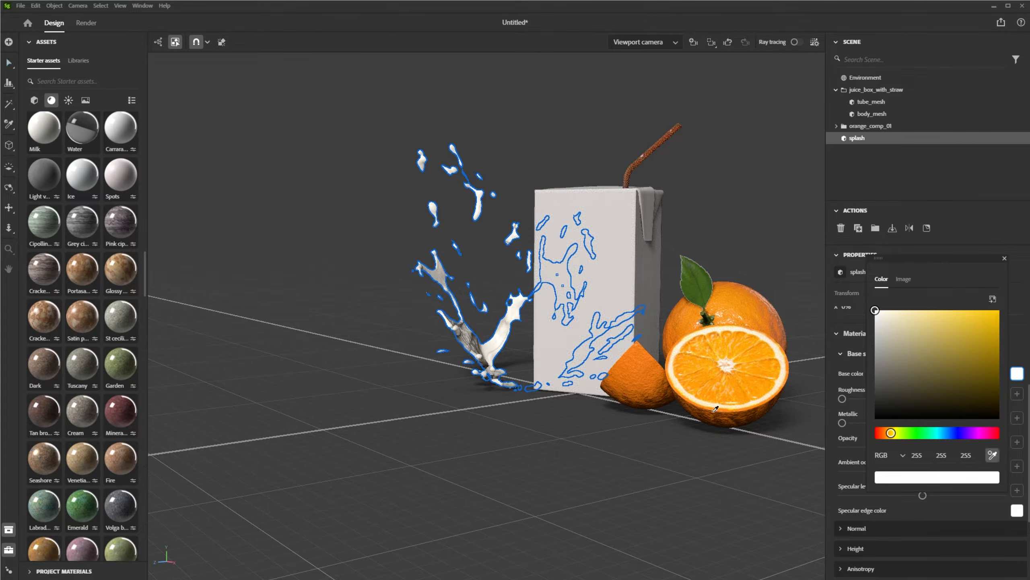
pyautogui.click(711, 415)
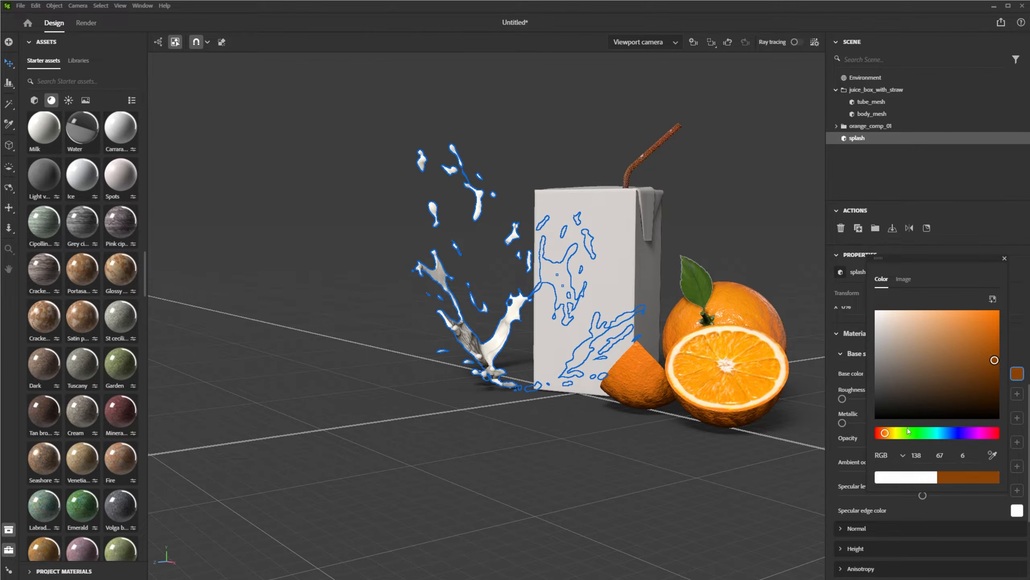
pyautogui.click(1016, 329)
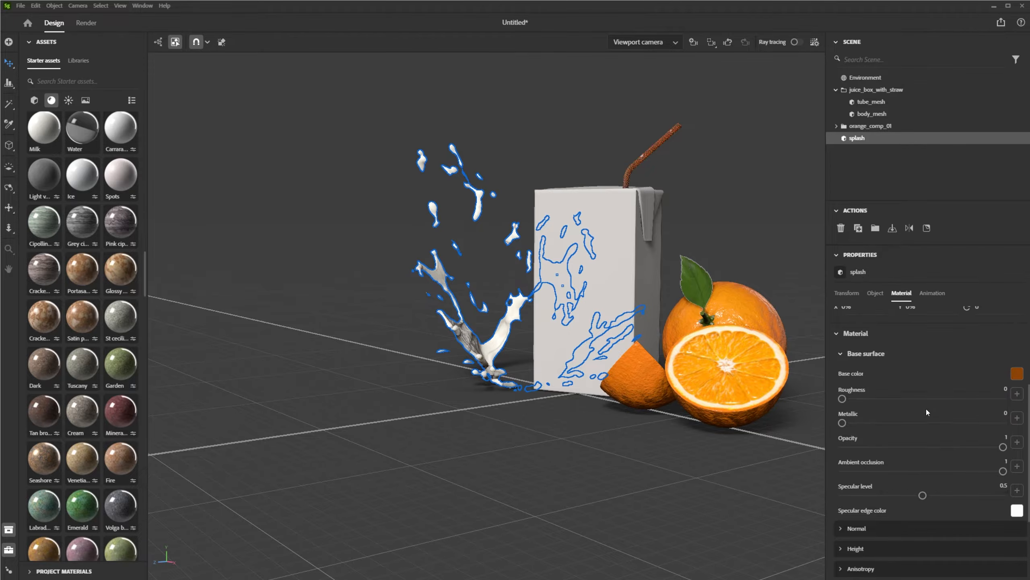
# - Try a specular edge color of RGB 163, 101, 101 on the splash material and undo the change
pyautogui.scroll(-5, 904, 393)
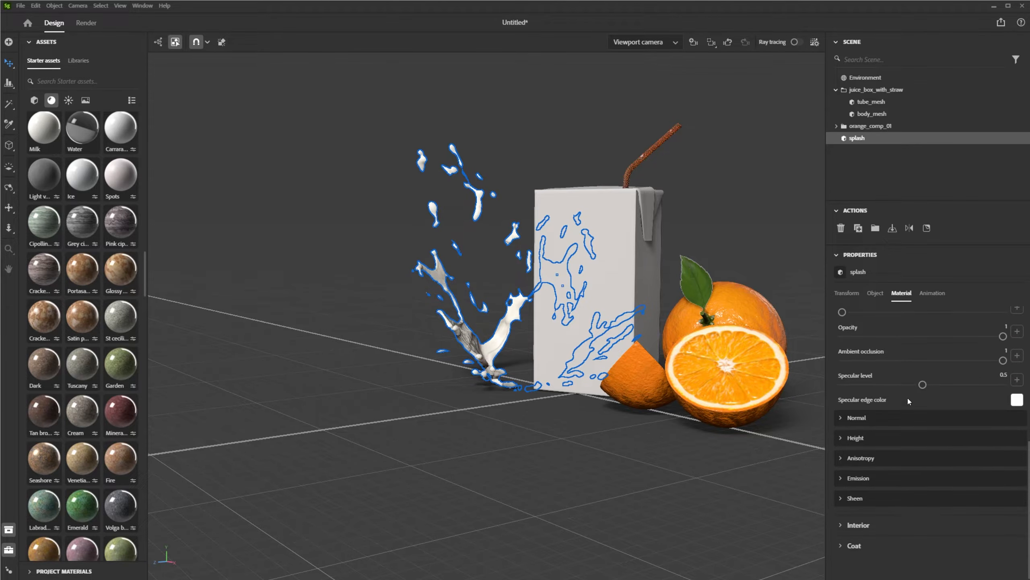
pyautogui.click(1016, 400)
pyautogui.click(922, 367)
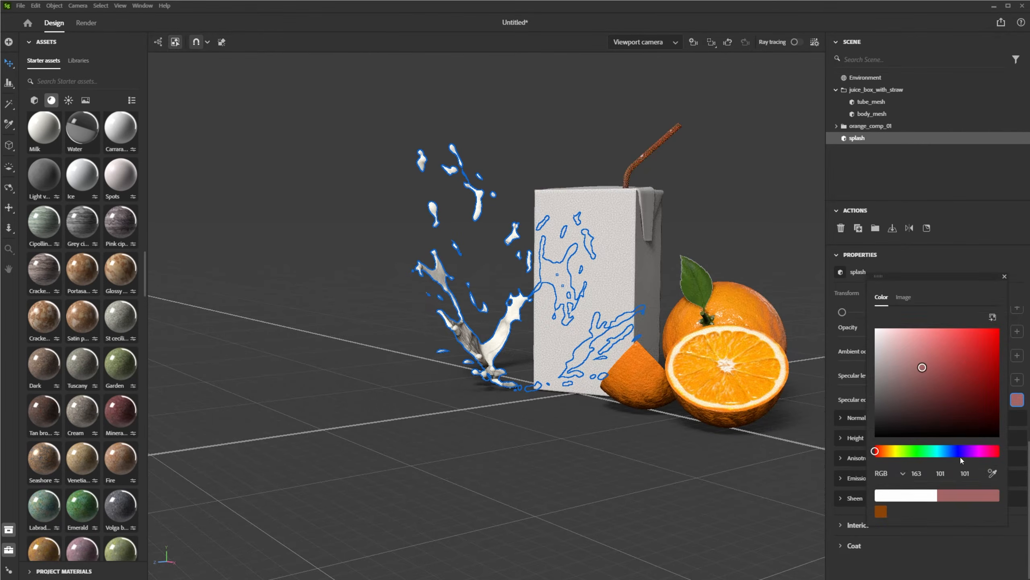
pyautogui.hotkey('ctrl', 'z')
pyautogui.scroll(7, 959, 359)
pyautogui.scroll(-1, 958, 359)
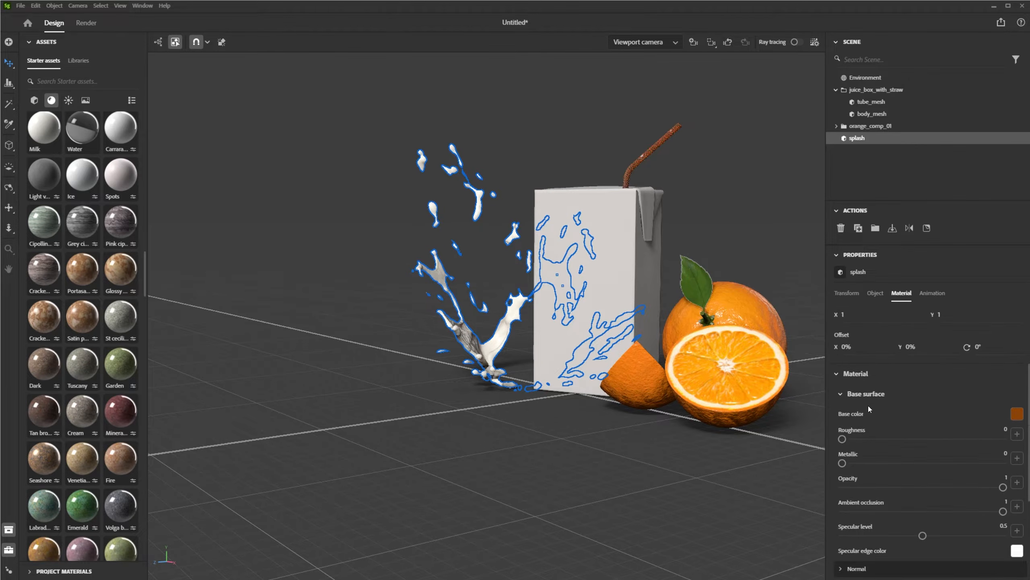
# - Try lowering the splash material's specular level to 0.1 and restore it to 0.5
pyautogui.scroll(-3, 869, 406)
pyautogui.click(923, 435)
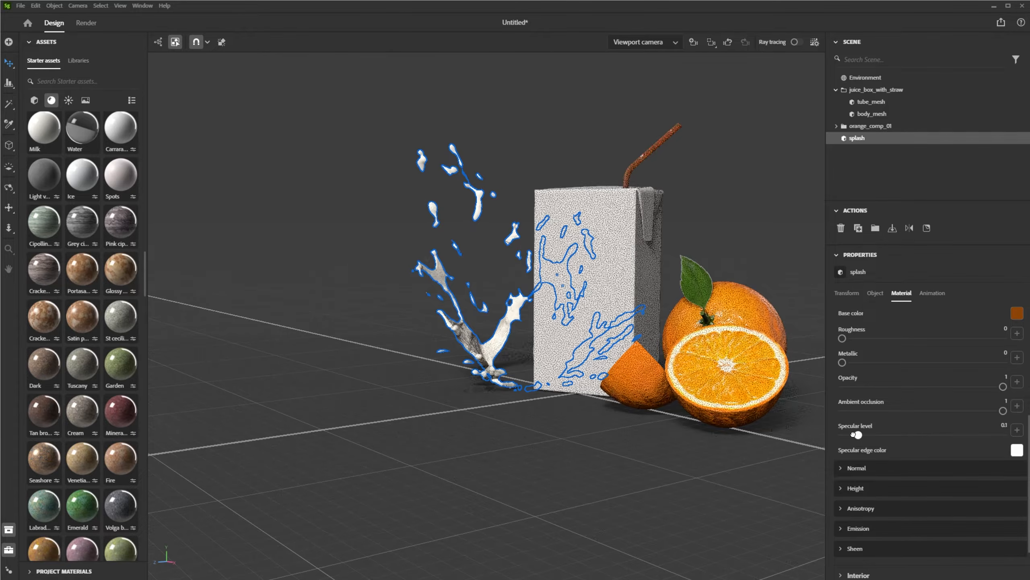
pyautogui.scroll(-1, 913, 419)
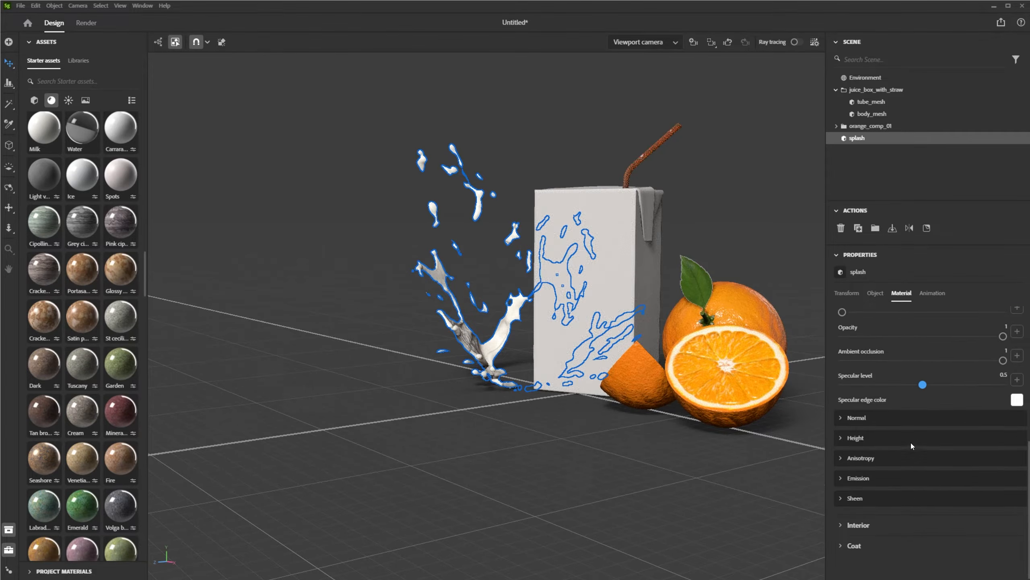
# - Try an orange hue for the splash material's coat color
pyautogui.click(840, 549)
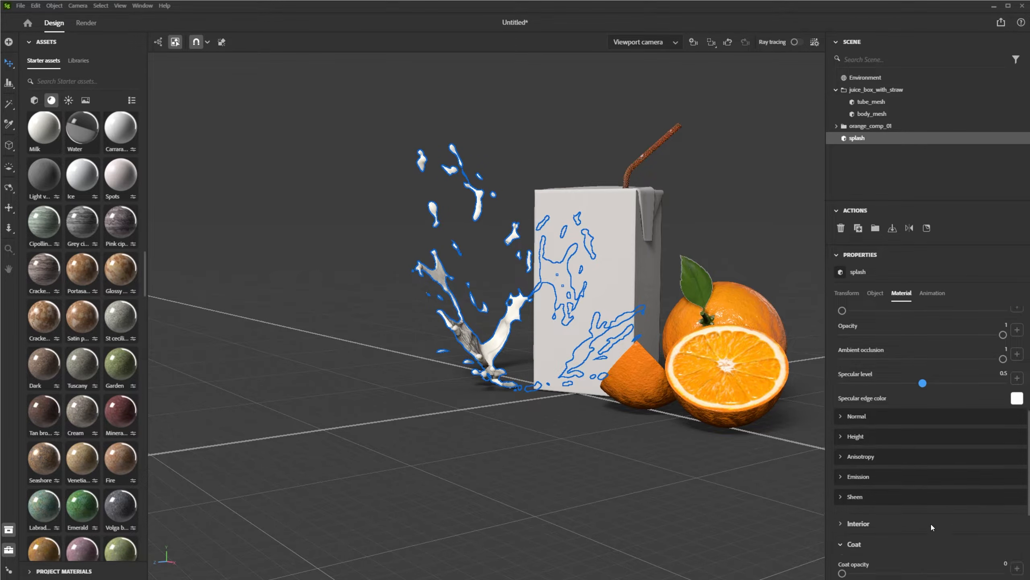
pyautogui.scroll(-3, 930, 524)
pyautogui.click(1017, 429)
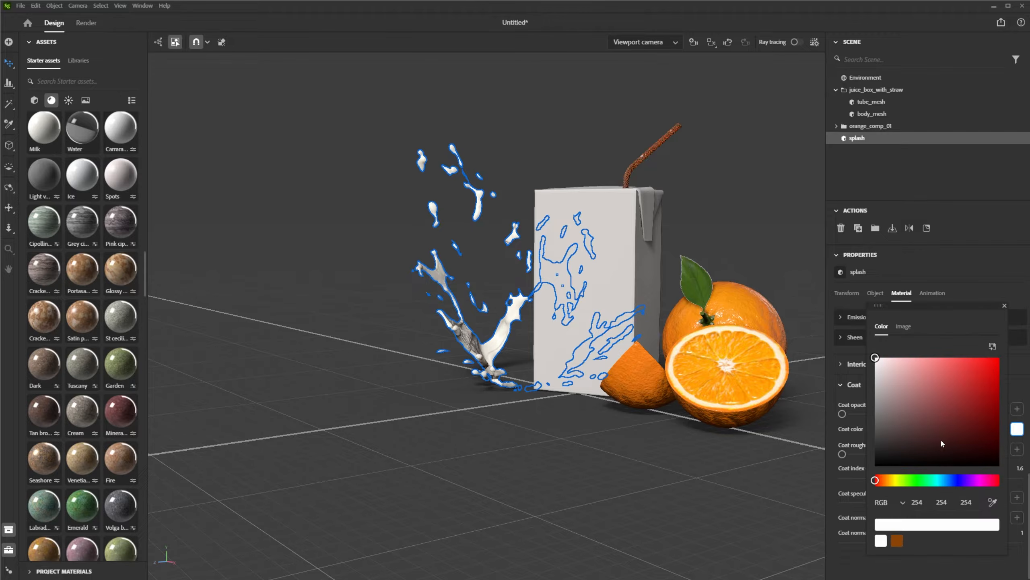
pyautogui.moveTo(884, 481); pyautogui.dragTo(890, 481)
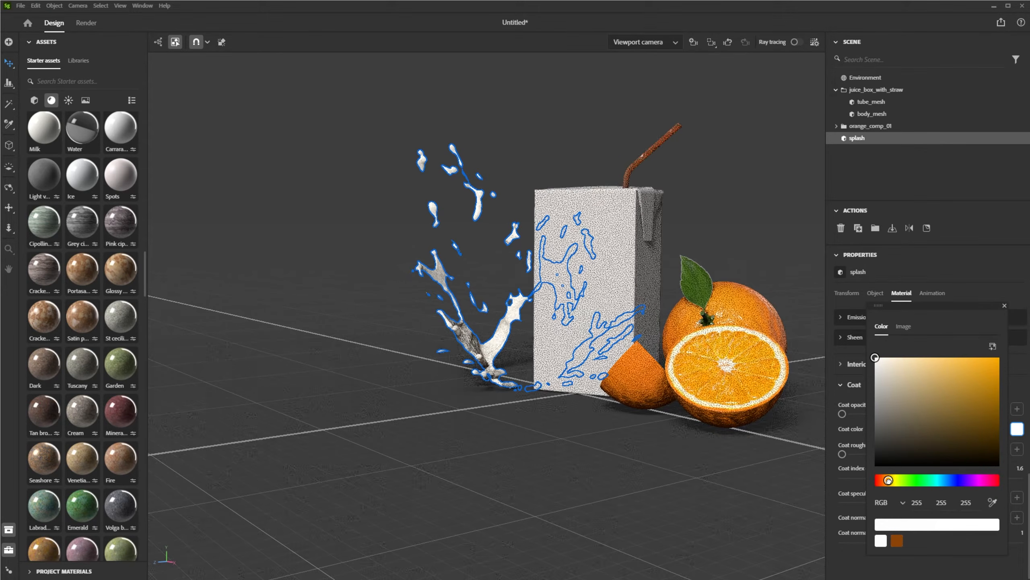
pyautogui.click(973, 289)
pyautogui.scroll(2, 872, 408)
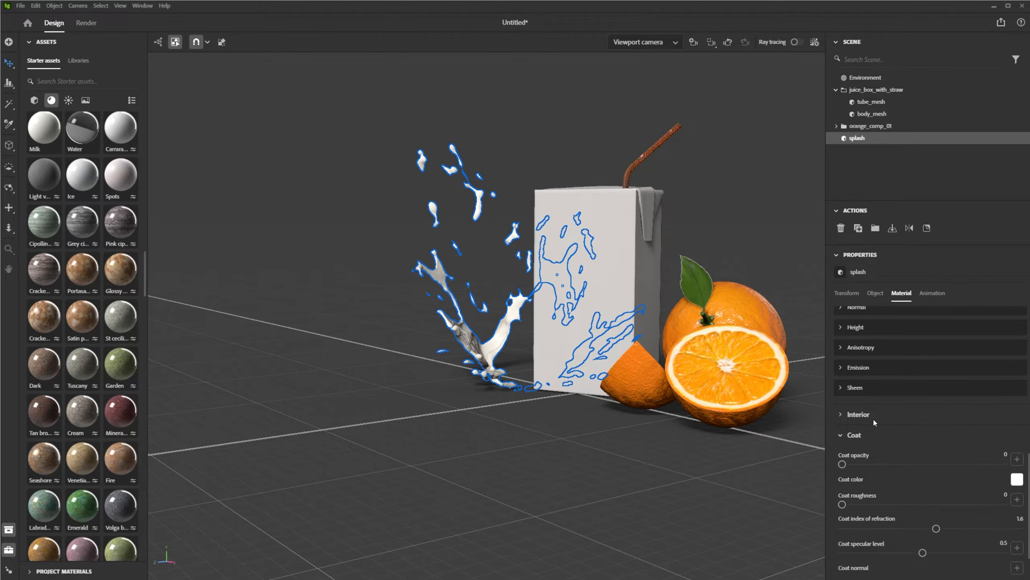
# - Try a yellow-orange hue for the splash material's sheen color
pyautogui.scroll(4, 856, 418)
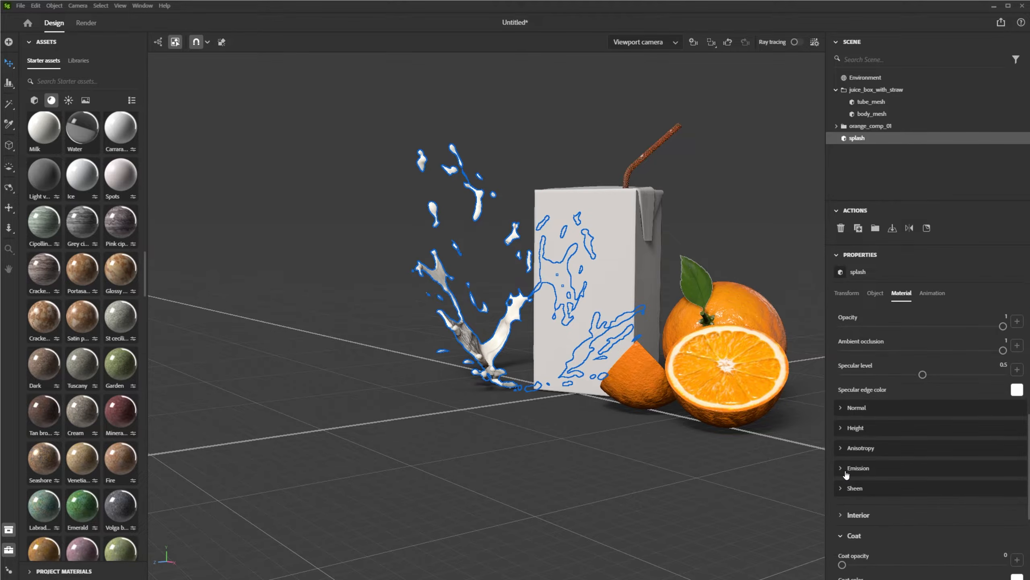
pyautogui.click(838, 490)
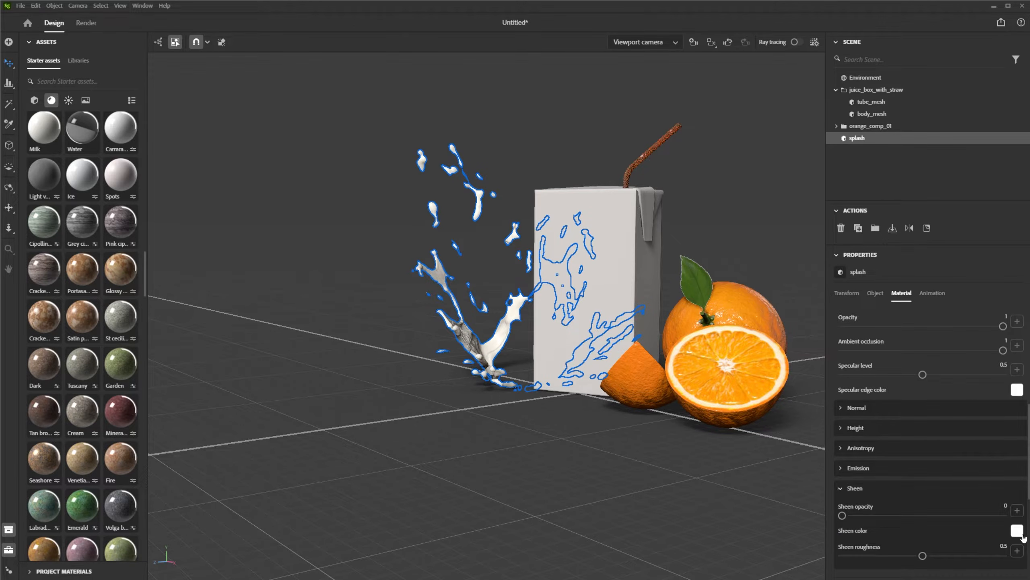
pyautogui.click(1017, 530)
pyautogui.click(890, 505)
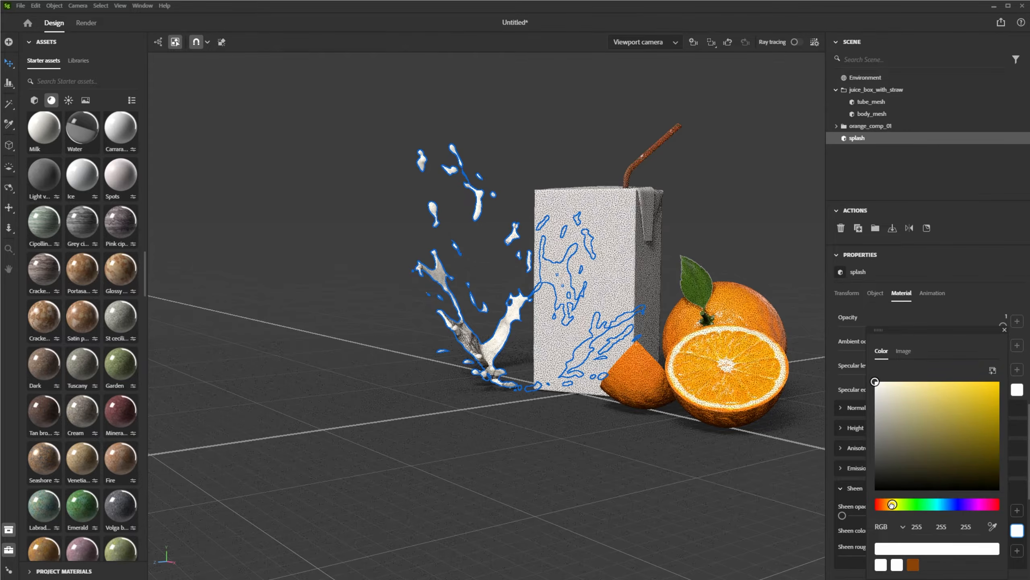
# - Apply the Water starter material to the splash in place of Milk
pyautogui.scroll(1, 137, 408)
pyautogui.scroll(3, 137, 408)
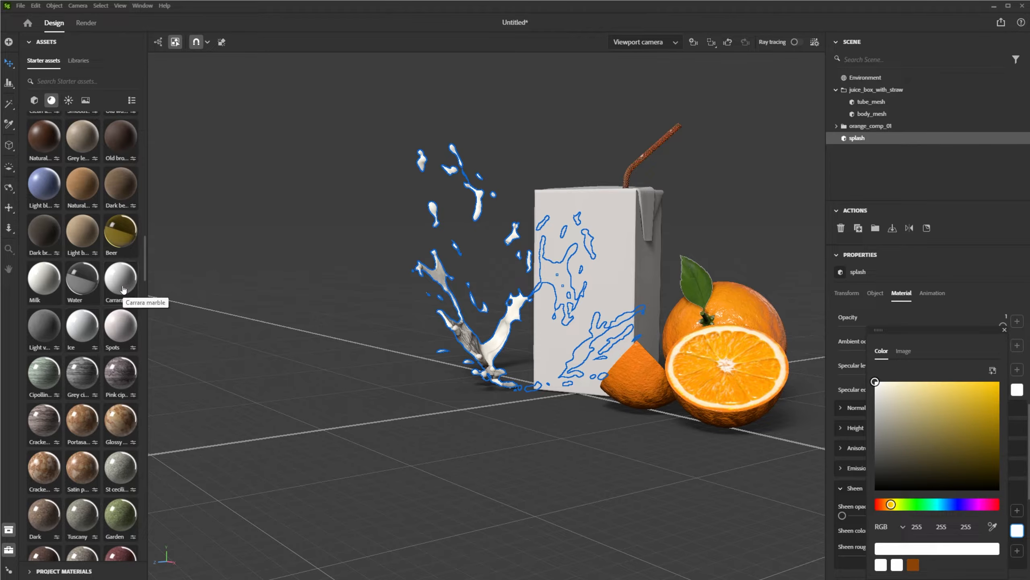
pyautogui.moveTo(79, 280)
pyautogui.moveTo(78, 280); pyautogui.dragTo(487, 349)
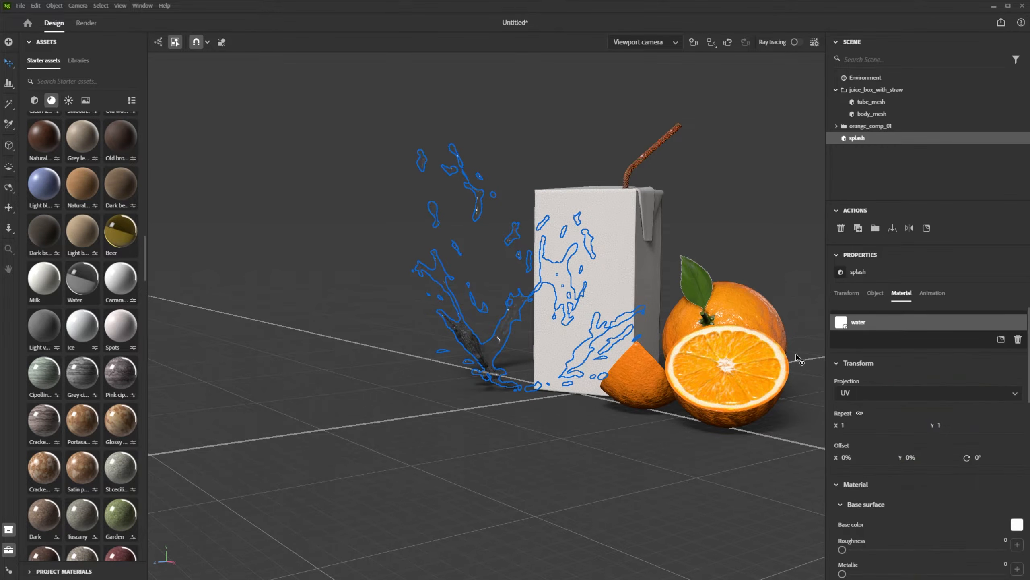
# - Set the splash's water material base color to an orange of about RGB 250, 150, 0
pyautogui.scroll(-3, 982, 469)
pyautogui.click(1017, 423)
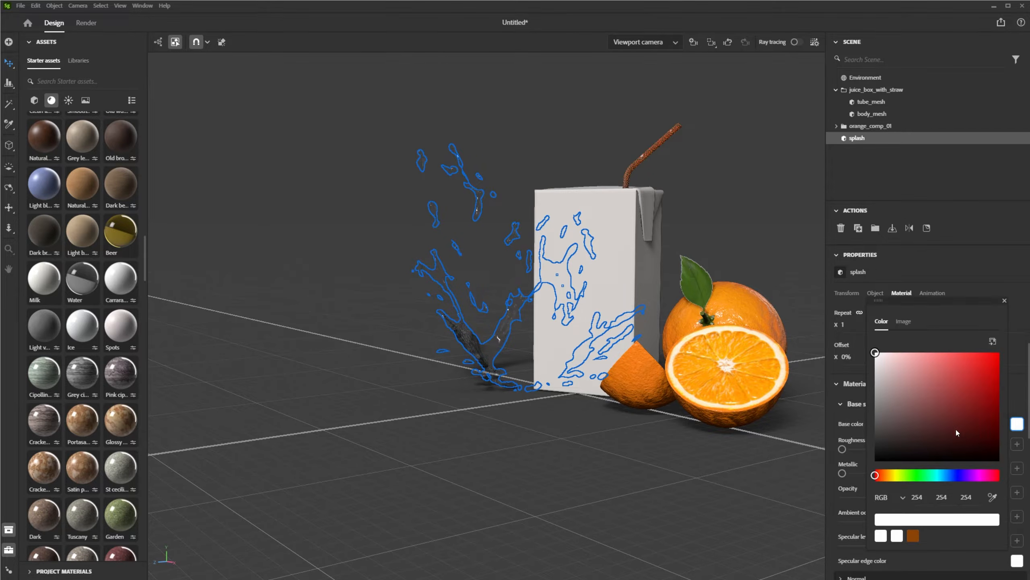
pyautogui.click(892, 476)
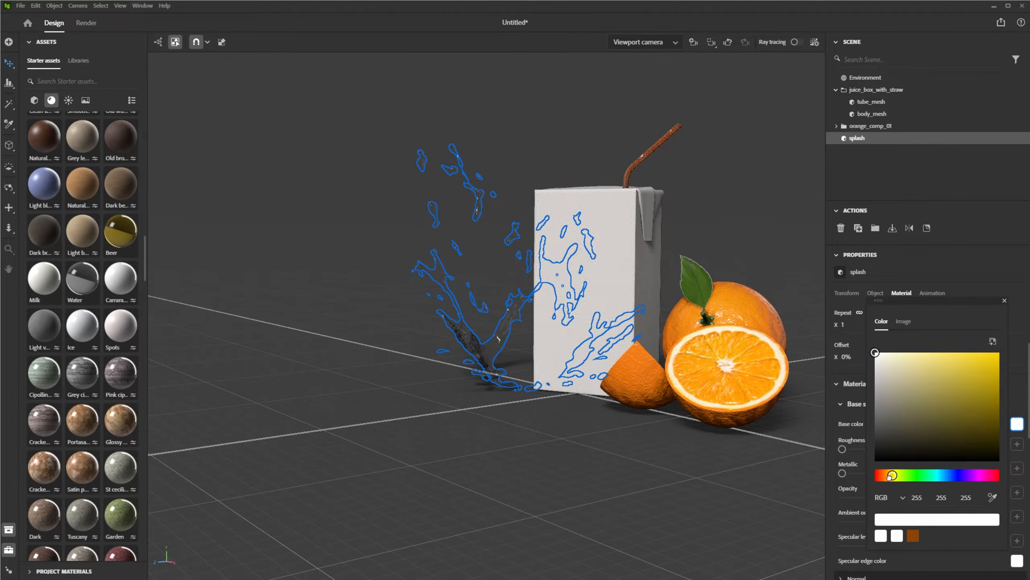
pyautogui.moveTo(890, 477); pyautogui.dragTo(887, 476)
pyautogui.moveTo(973, 361); pyautogui.dragTo(1024, 355)
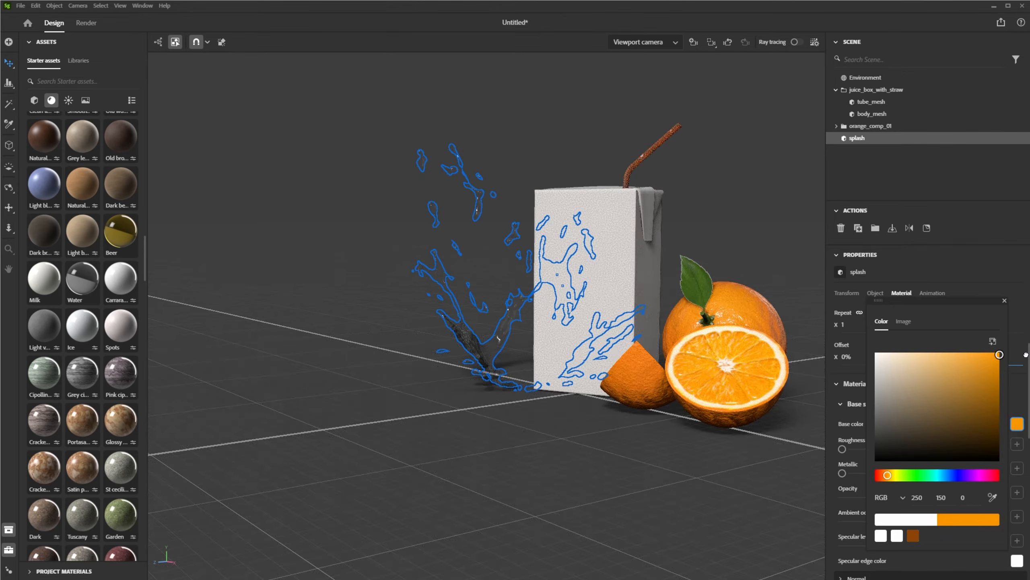
pyautogui.click(1024, 354)
# - Preview the splash briefly with ray tracing, turn it off again and look over the water material's remaining settings
pyautogui.click(798, 43)
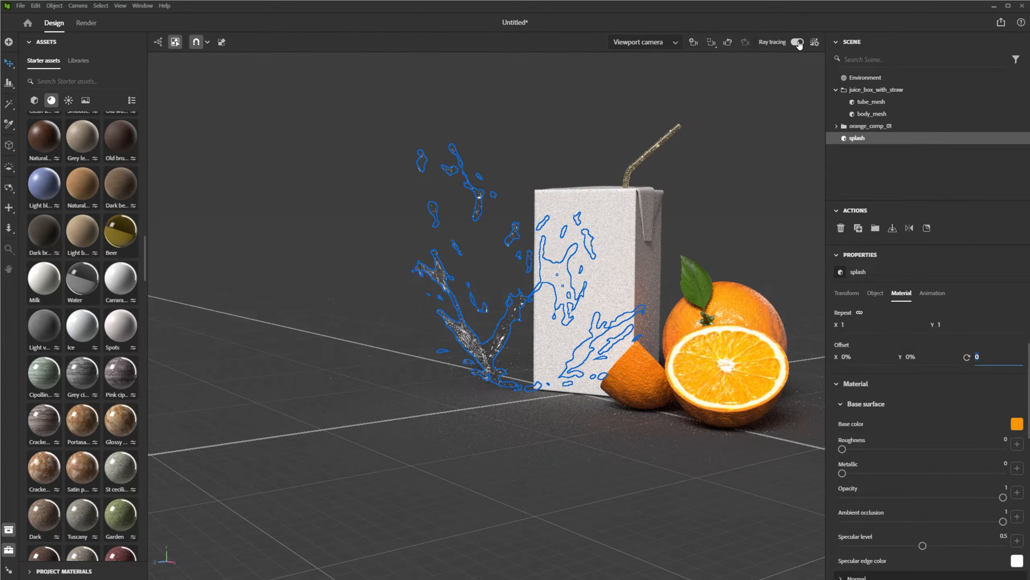
pyautogui.click(797, 43)
pyautogui.scroll(-6, 941, 418)
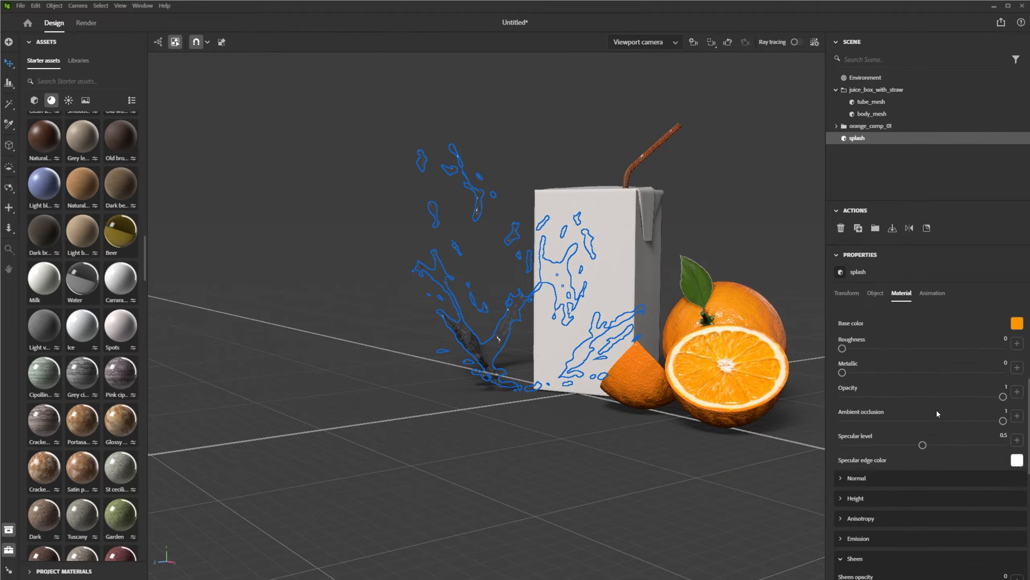
pyautogui.scroll(-3, 941, 409)
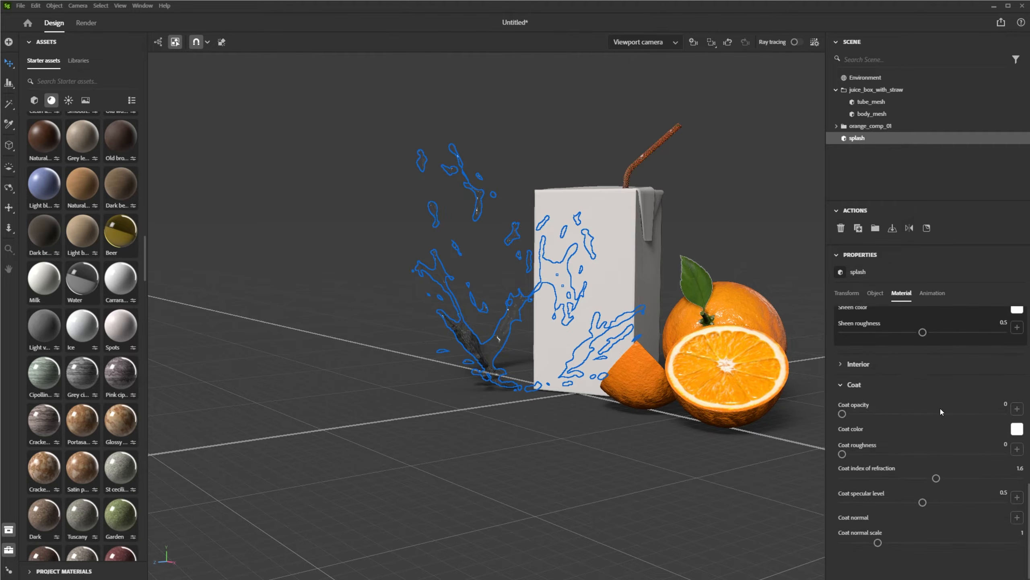
pyautogui.scroll(8, 940, 408)
pyautogui.scroll(3, 941, 407)
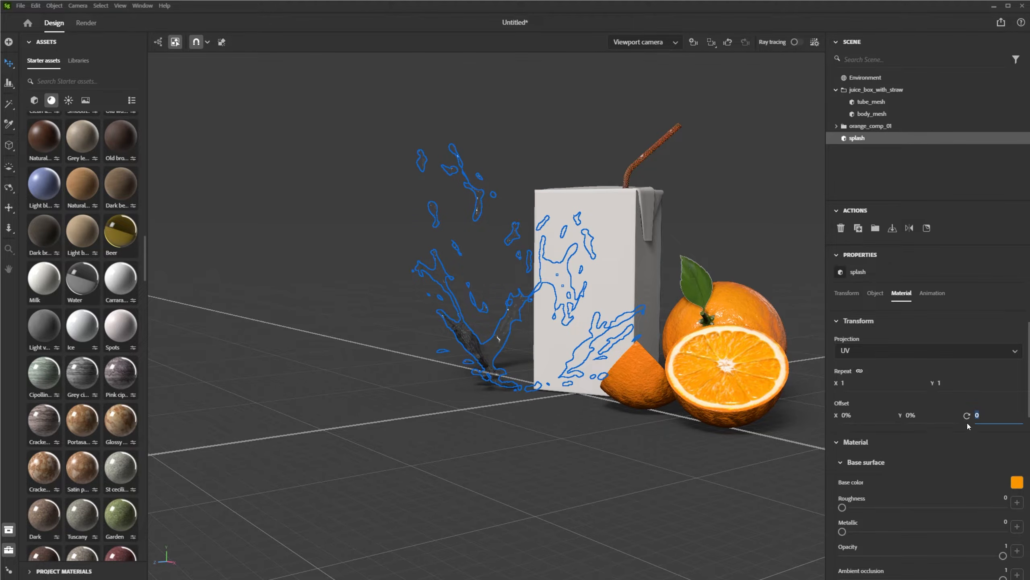
# - Keep the water material's opacity at 1 and set its specular level to 0.21
pyautogui.scroll(-4, 961, 434)
pyautogui.moveTo(1004, 407)
pyautogui.mouseDown()
pyautogui.moveTo(889, 410)
pyautogui.moveTo(1014, 410)
pyautogui.mouseUp()
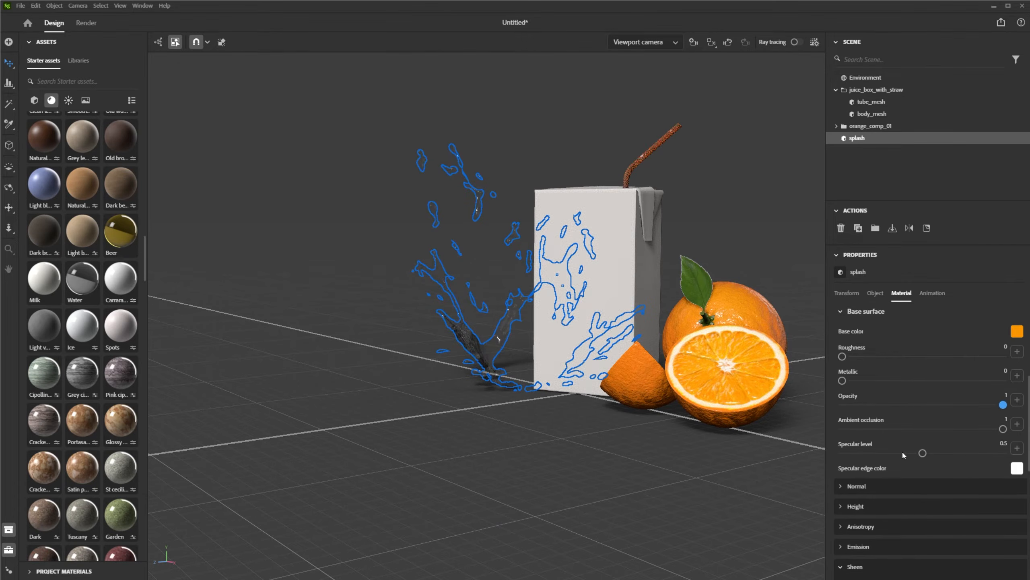
pyautogui.scroll(-3, 908, 410)
pyautogui.moveTo(899, 353); pyautogui.dragTo(877, 352)
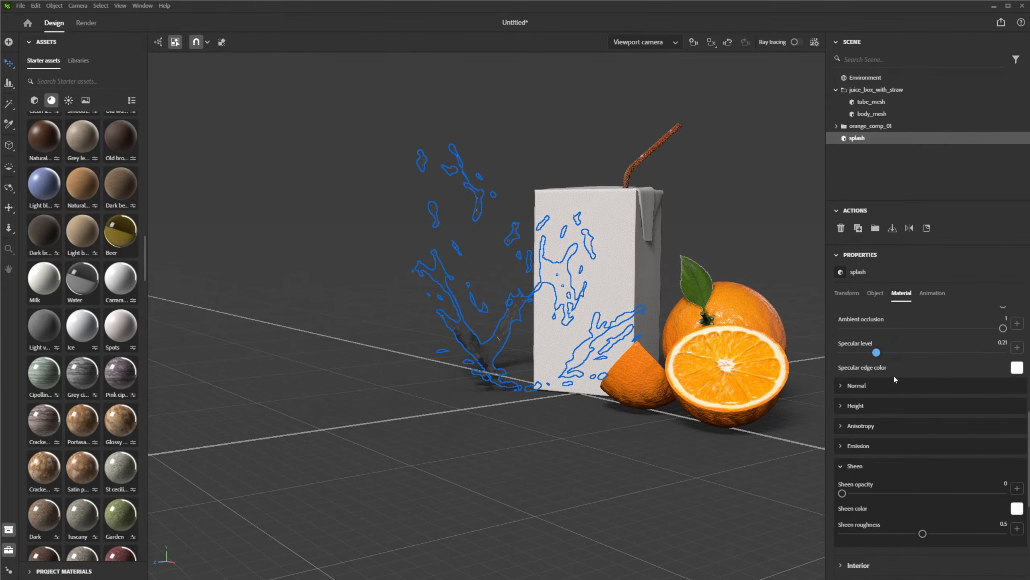
# - Review the water material's normal and height settings and try adjusting its anisotropy level
pyautogui.scroll(5, 894, 376)
pyautogui.scroll(3, 891, 413)
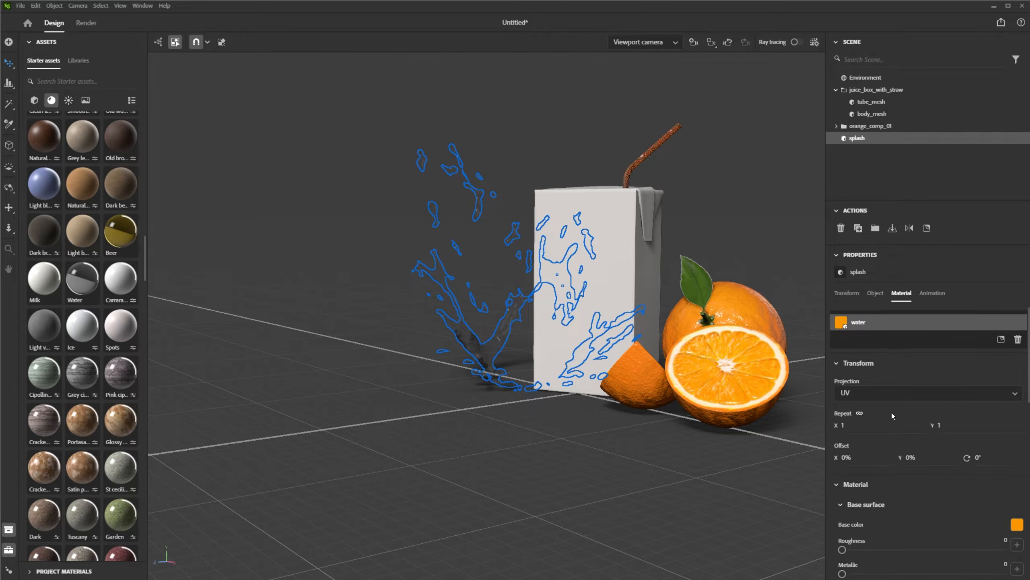
pyautogui.scroll(-10, 937, 438)
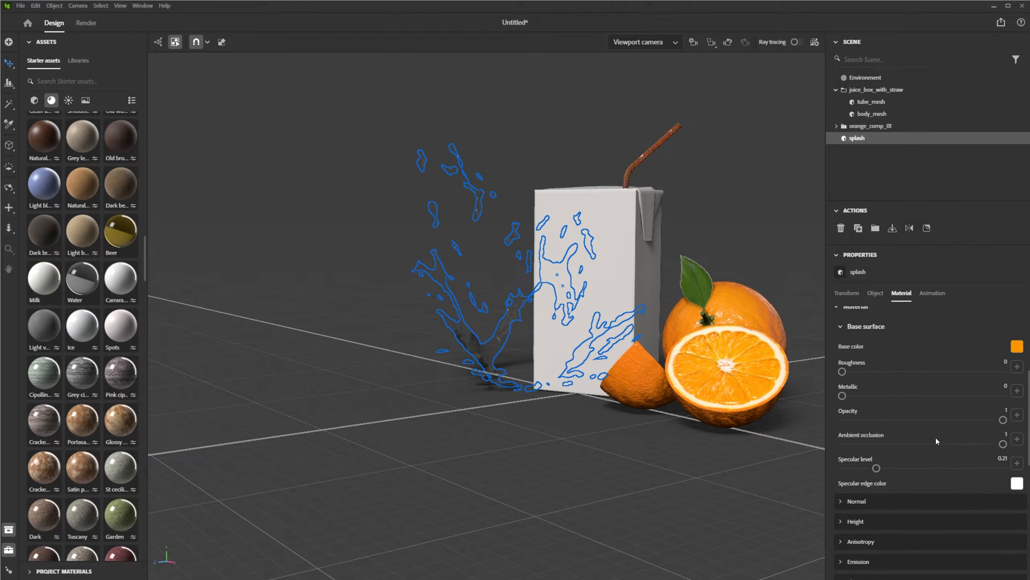
pyautogui.click(839, 379)
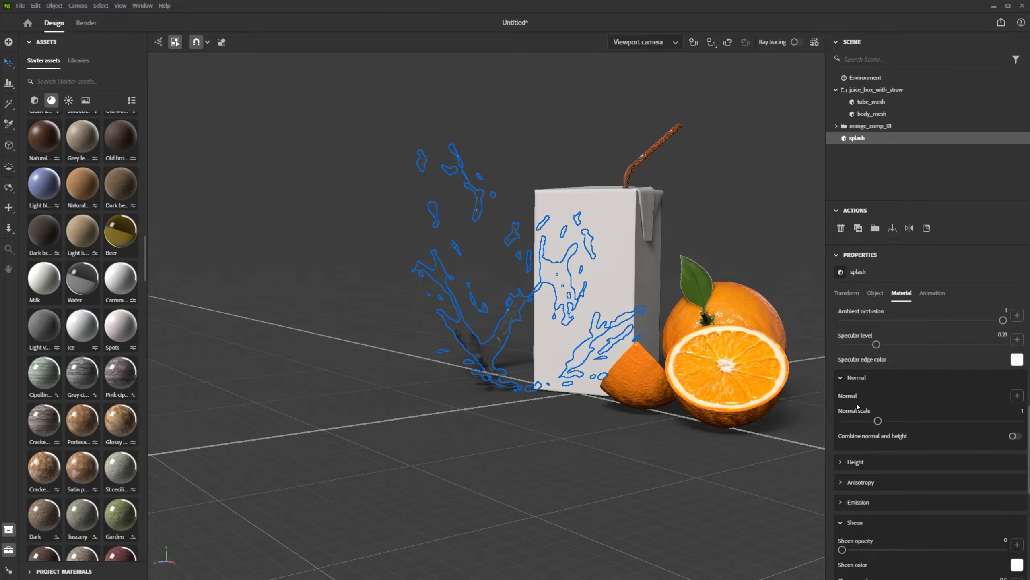
pyautogui.click(843, 467)
pyautogui.scroll(-3, 921, 446)
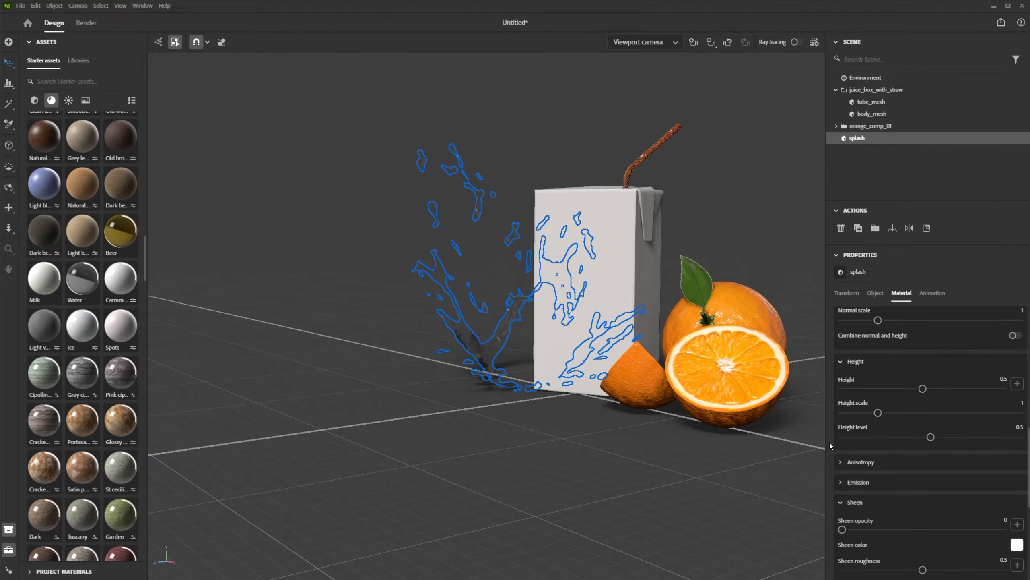
pyautogui.click(839, 467)
pyautogui.scroll(-3, 889, 389)
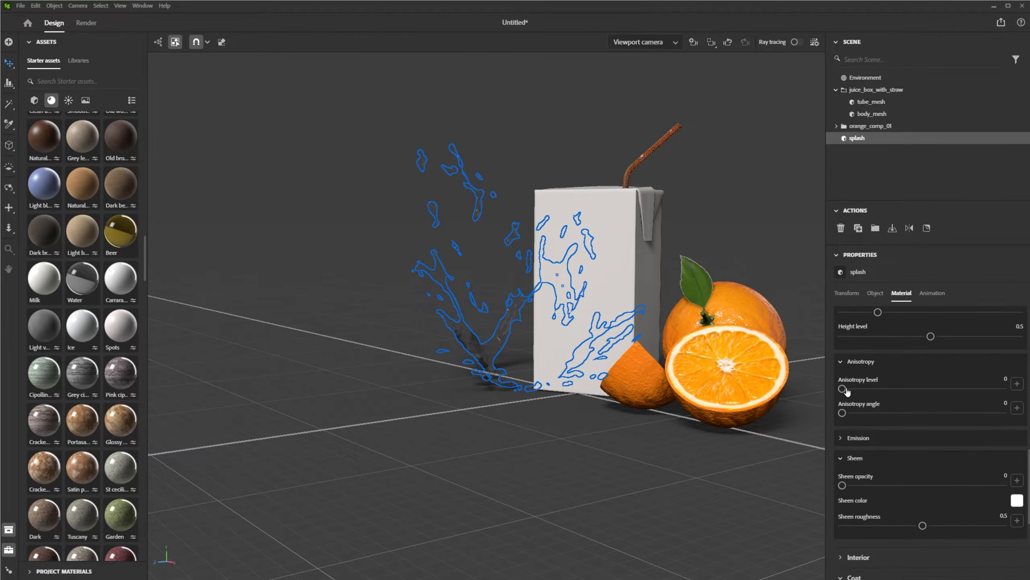
pyautogui.moveTo(842, 388)
pyautogui.mouseDown()
pyautogui.moveTo(923, 389)
pyautogui.moveTo(835, 389)
pyautogui.mouseUp()
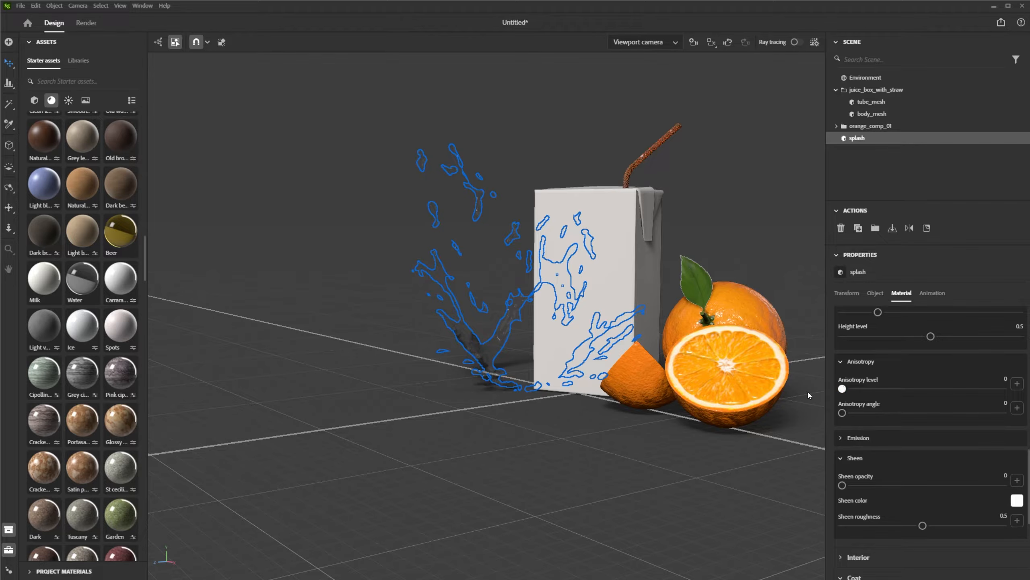
# - Set the water material's emission color to the recently used orange of the base color
pyautogui.click(844, 445)
pyautogui.scroll(-3, 992, 389)
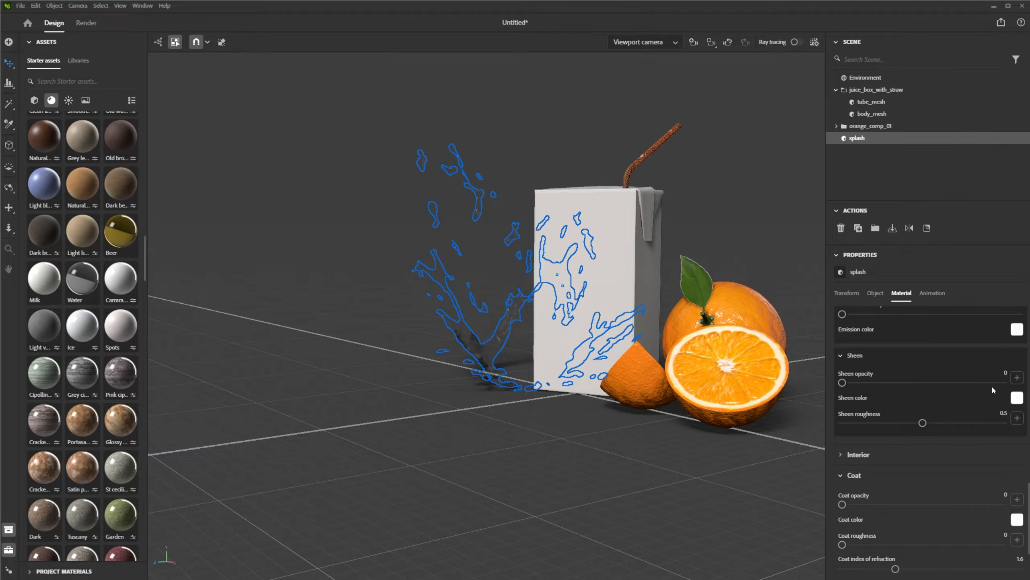
pyautogui.click(1017, 331)
pyautogui.click(892, 381)
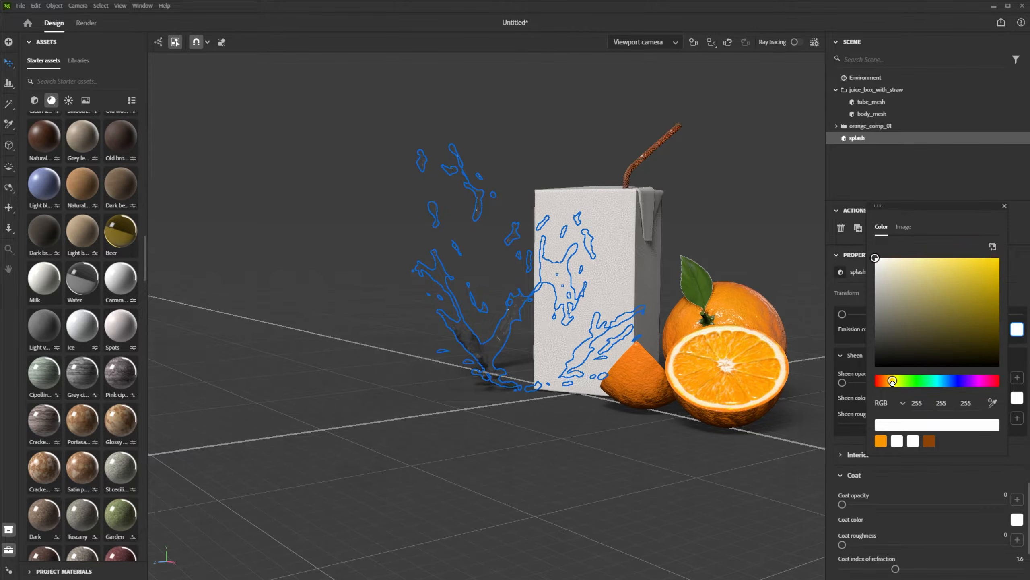
pyautogui.click(879, 443)
pyautogui.click(934, 482)
# - Set the water material's coat opacity to 1 and keep its coat roughness at 0
pyautogui.moveTo(842, 504); pyautogui.dragTo(1003, 504)
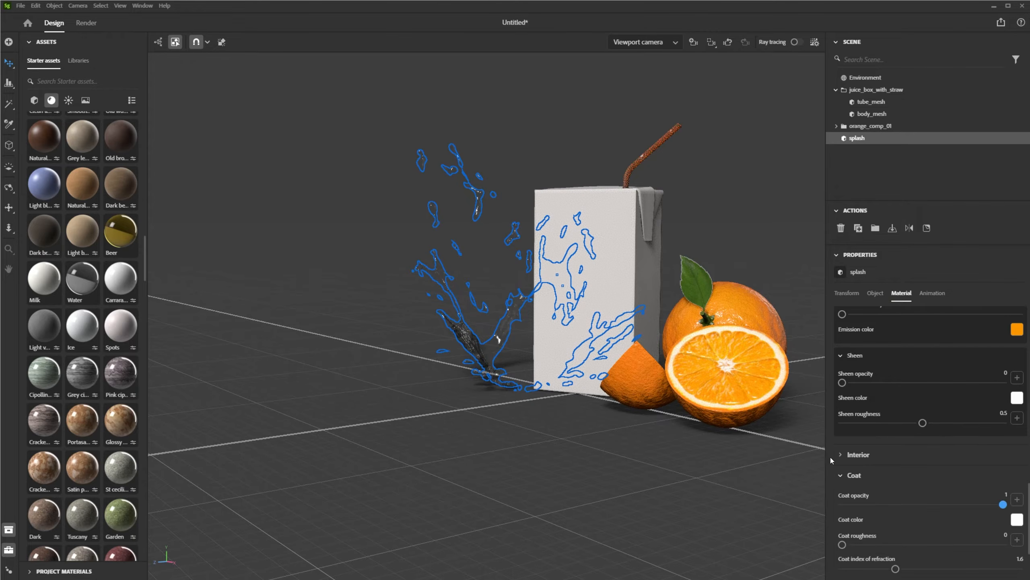
pyautogui.scroll(-1, 831, 458)
pyautogui.moveTo(842, 494)
pyautogui.mouseDown()
pyautogui.moveTo(1001, 495)
pyautogui.moveTo(842, 494)
pyautogui.mouseUp()
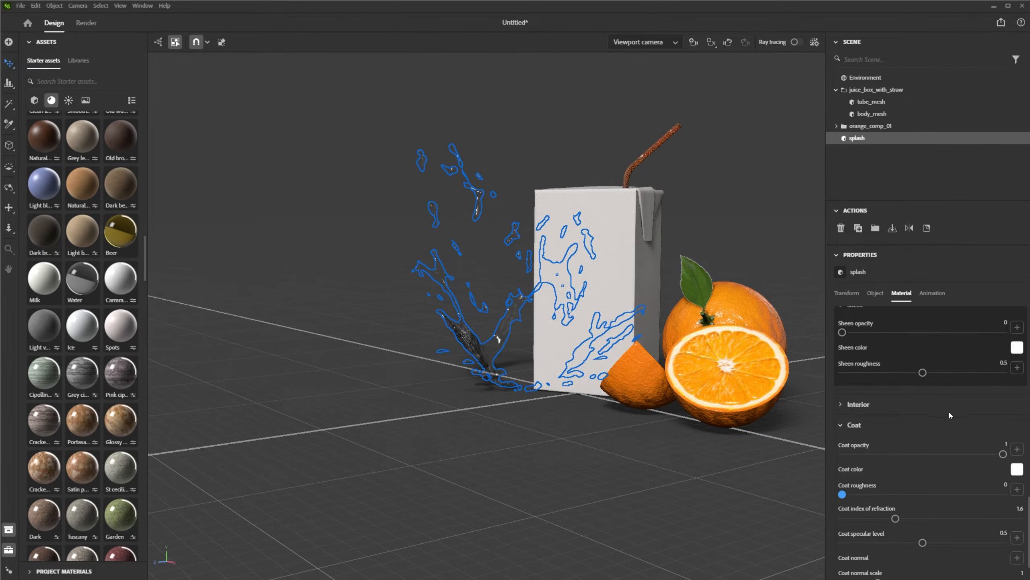
pyautogui.scroll(-1, 949, 414)
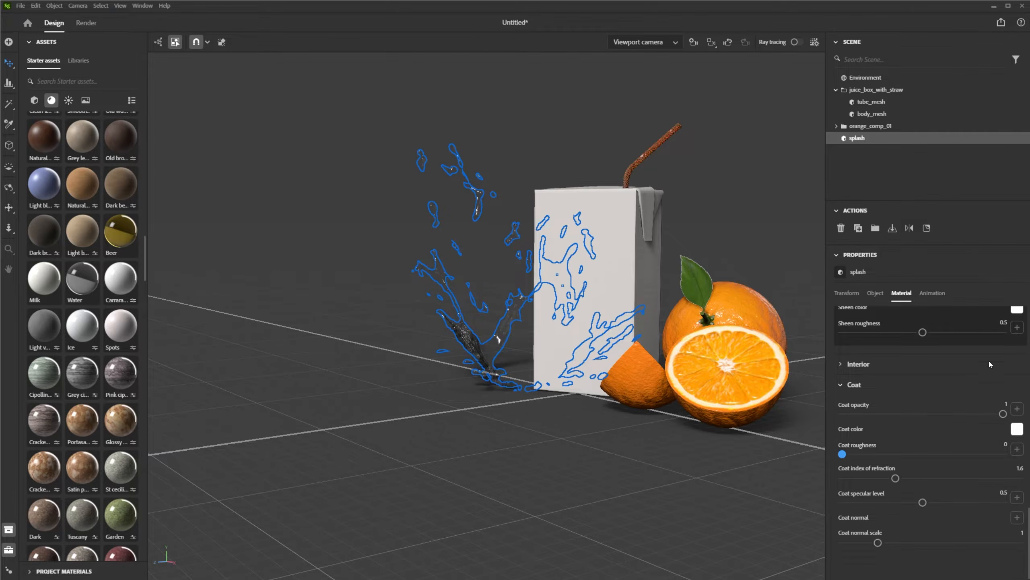
# - Try lowering the water material's ambient occlusion to 0 and restore it to 1
pyautogui.scroll(10, 941, 380)
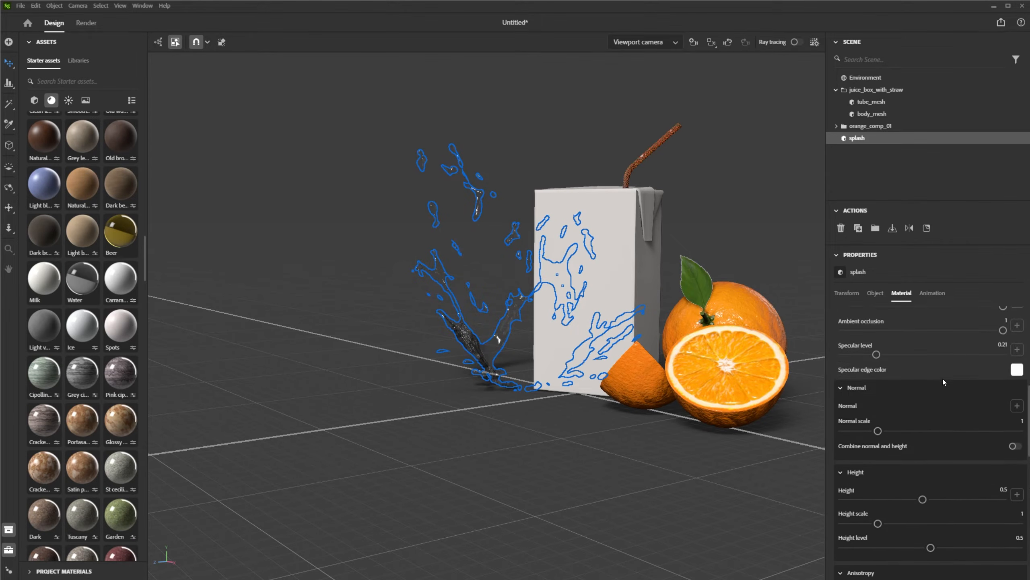
pyautogui.scroll(3, 942, 379)
pyautogui.moveTo(1003, 430); pyautogui.dragTo(832, 441)
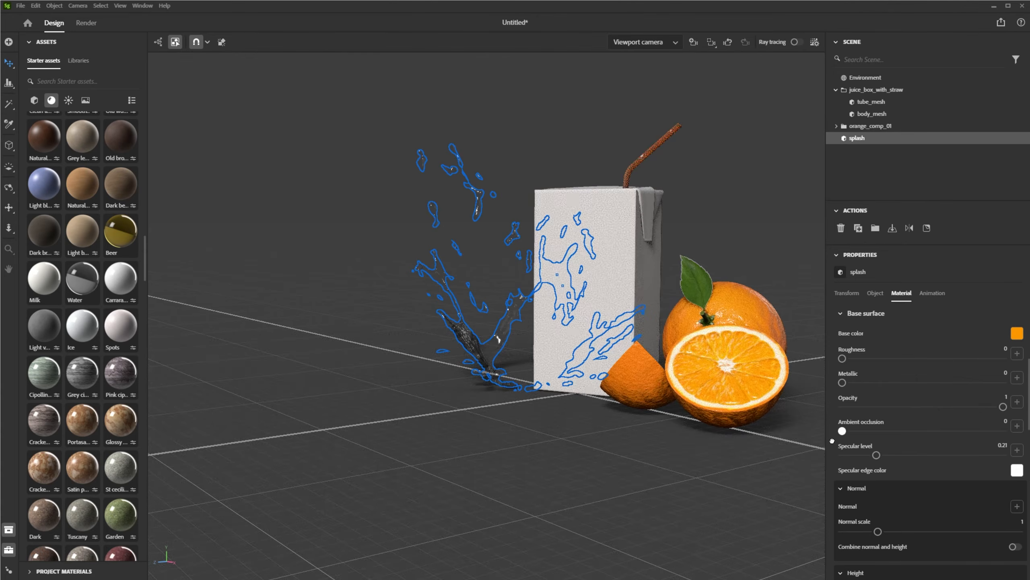
pyautogui.scroll(5, 921, 353)
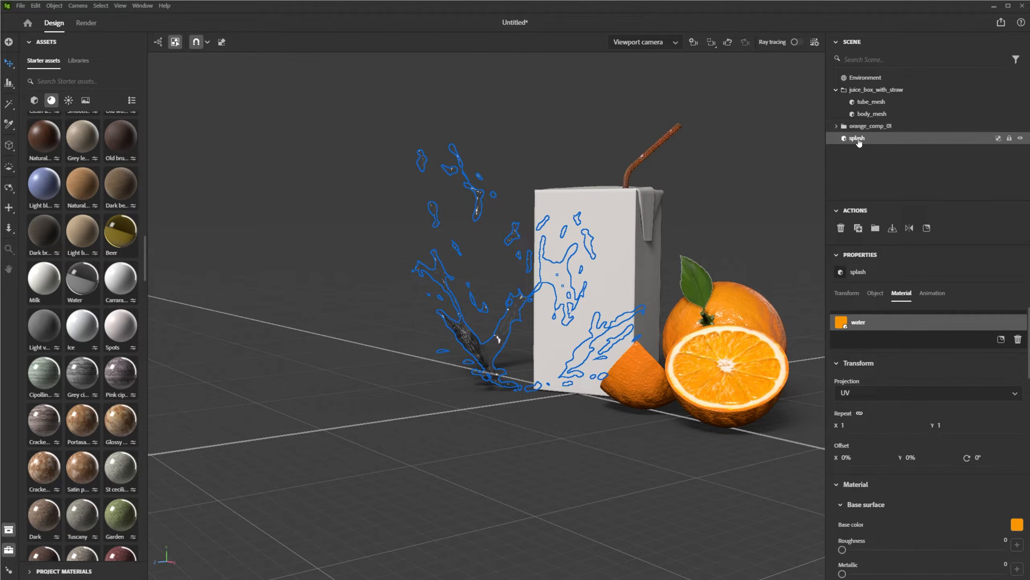
# - Set the water material's roughness to 0.2 and its metallic value to 1
pyautogui.scroll(-2, 932, 425)
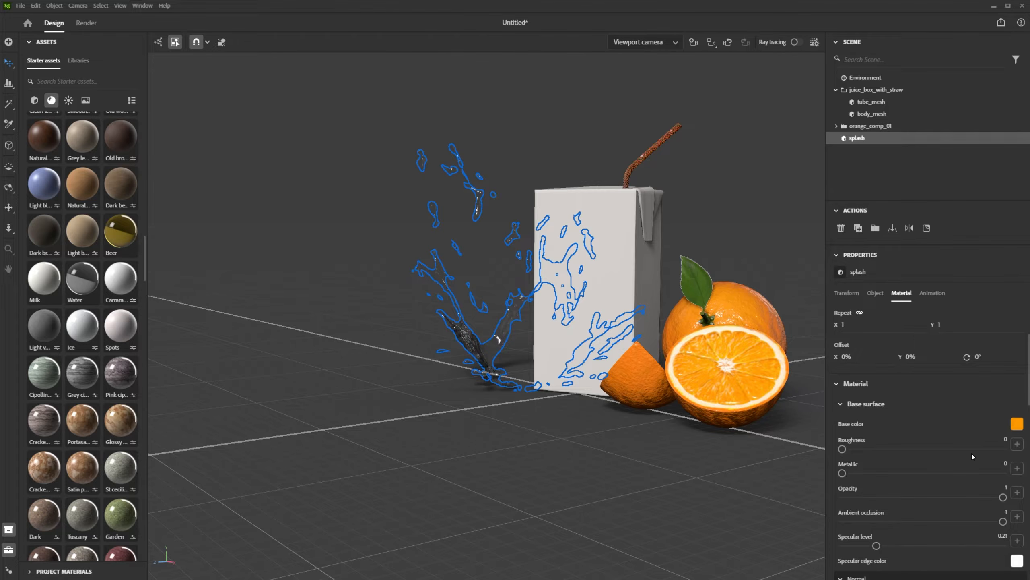
pyautogui.moveTo(843, 449); pyautogui.dragTo(966, 449)
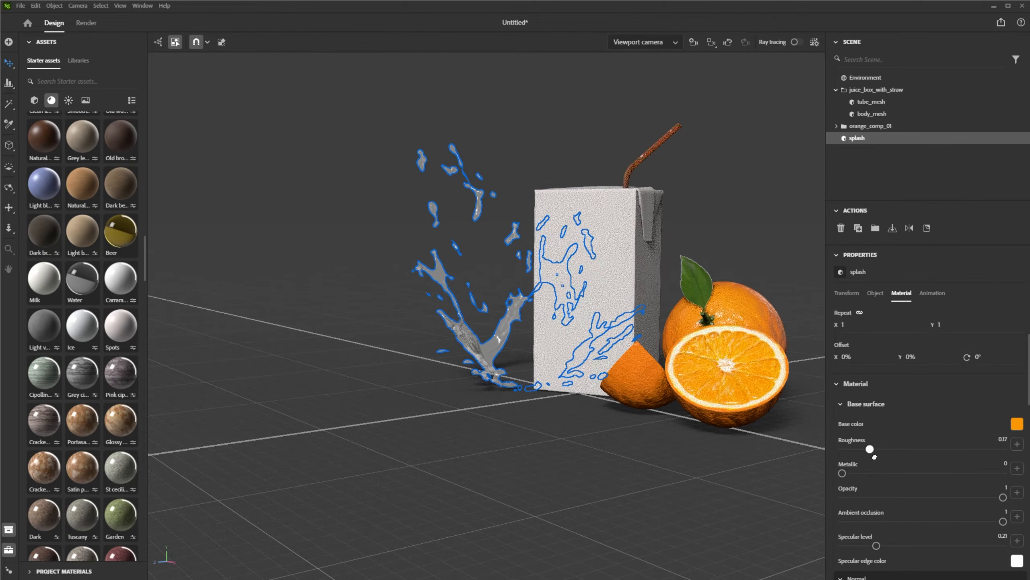
pyautogui.moveTo(875, 449); pyautogui.dragTo(1004, 473)
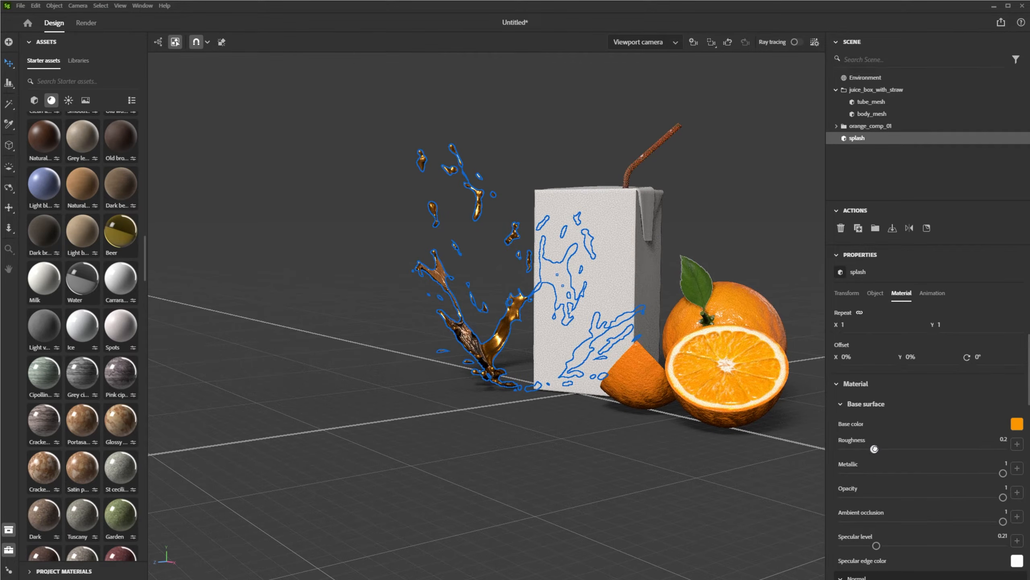
# - Set the water material's roughness to 1 and metallic to 0.75, and briefly preview the splash with ray tracing
pyautogui.moveTo(875, 448); pyautogui.dragTo(1004, 448)
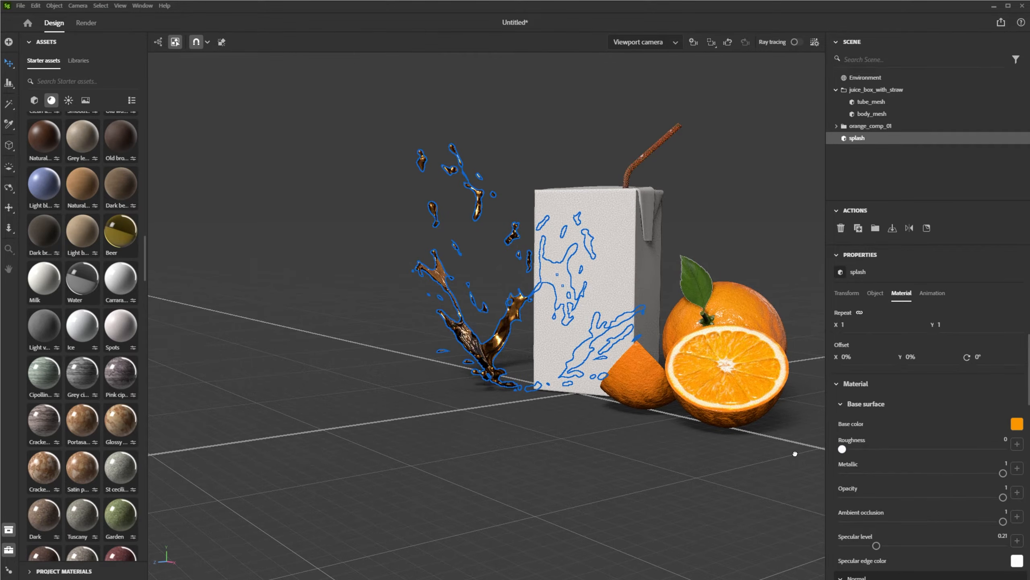
pyautogui.click(1004, 473)
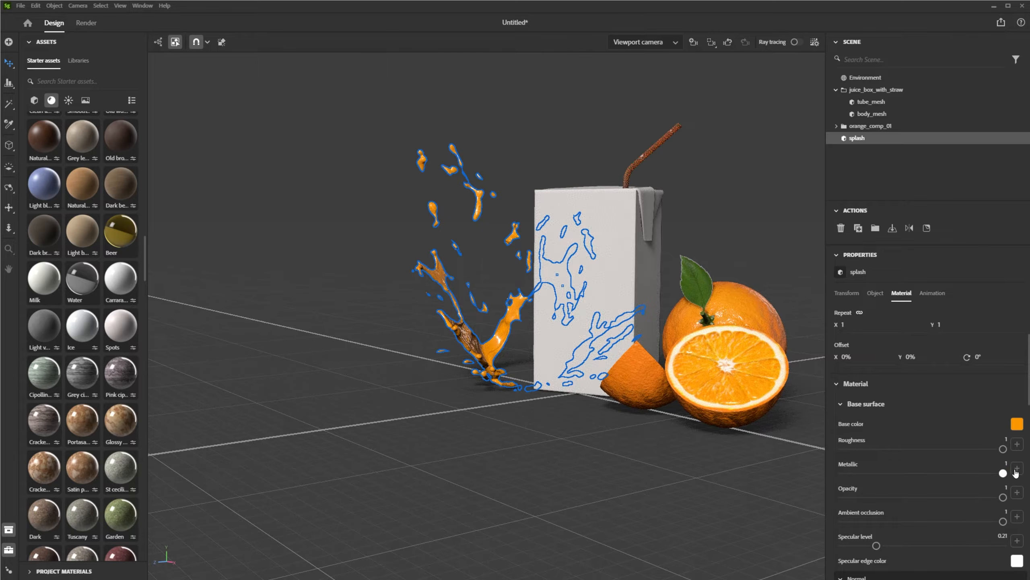
pyautogui.moveTo(1002, 497)
pyautogui.mouseDown()
pyautogui.moveTo(908, 498)
pyautogui.moveTo(1010, 498)
pyautogui.mouseUp()
pyautogui.moveTo(1003, 448); pyautogui.dragTo(962, 473)
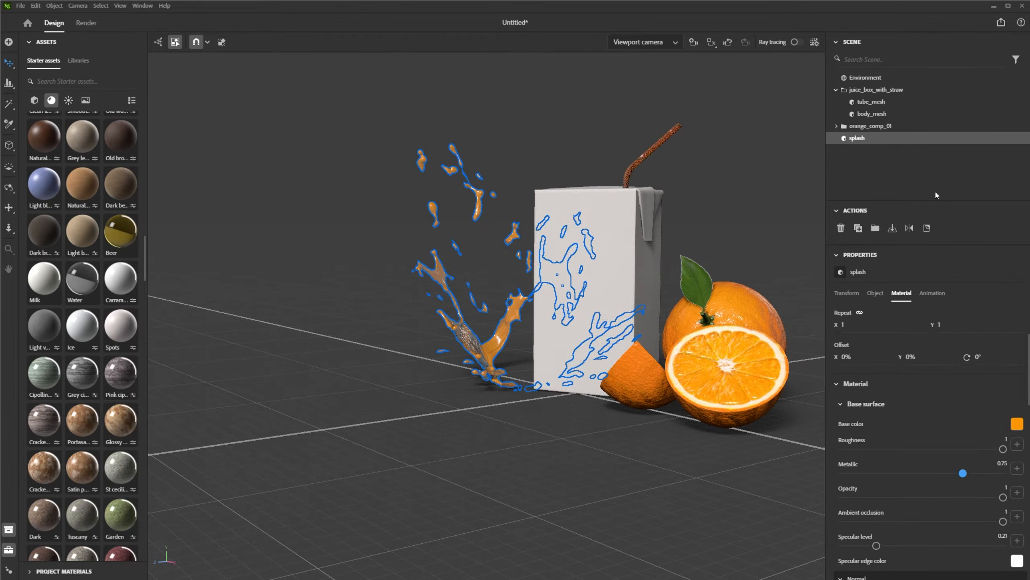
pyautogui.click(458, 414)
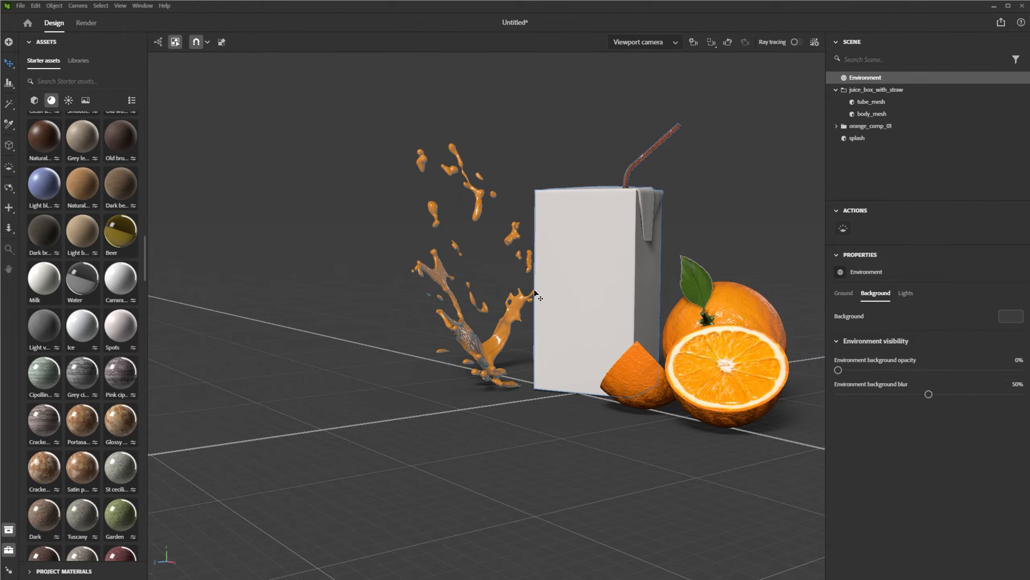
pyautogui.click(796, 42)
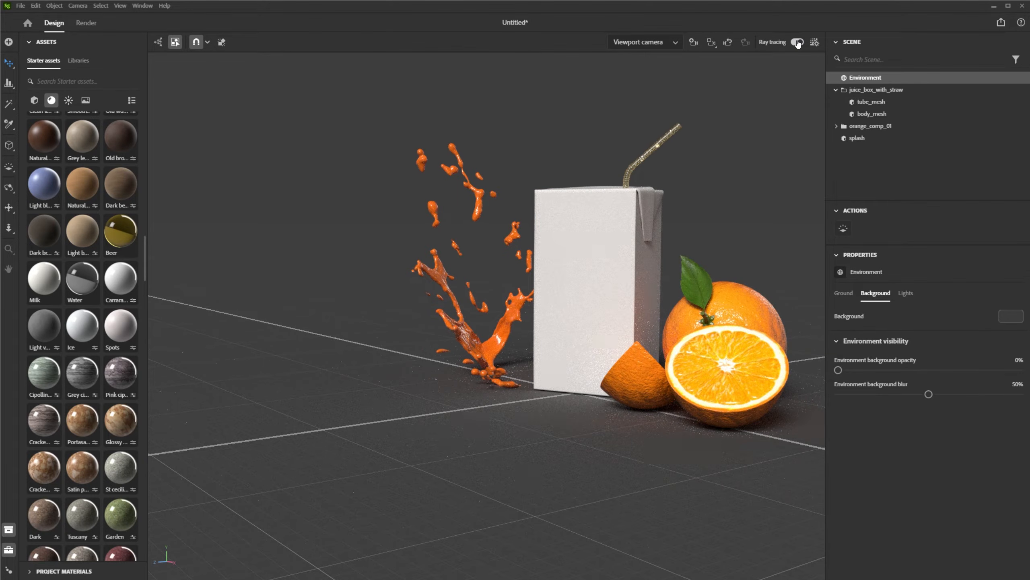
pyautogui.click(796, 43)
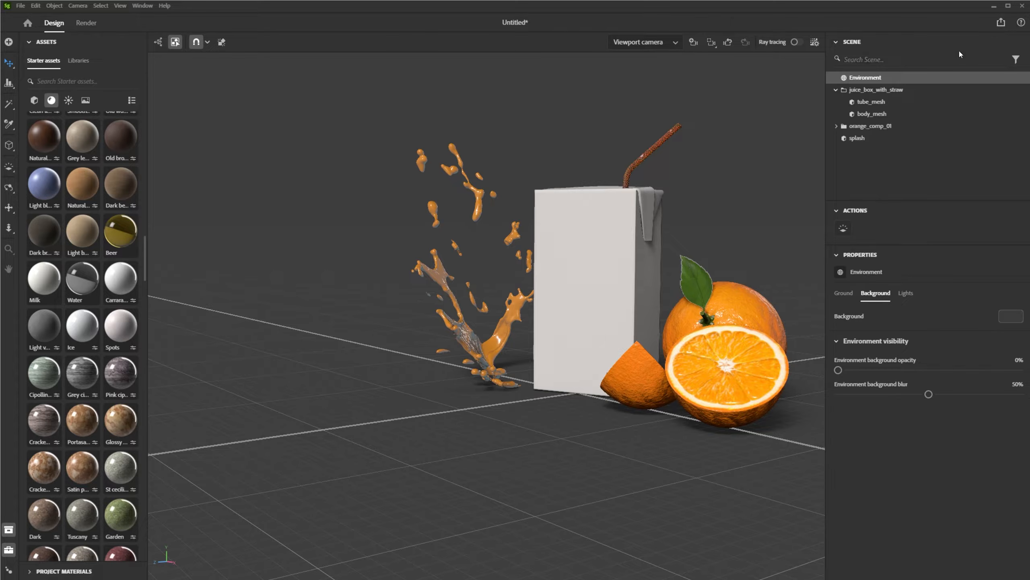
# - Try lowering the splash material's opacity and set its coat opacity to 0.53
pyautogui.click(502, 355)
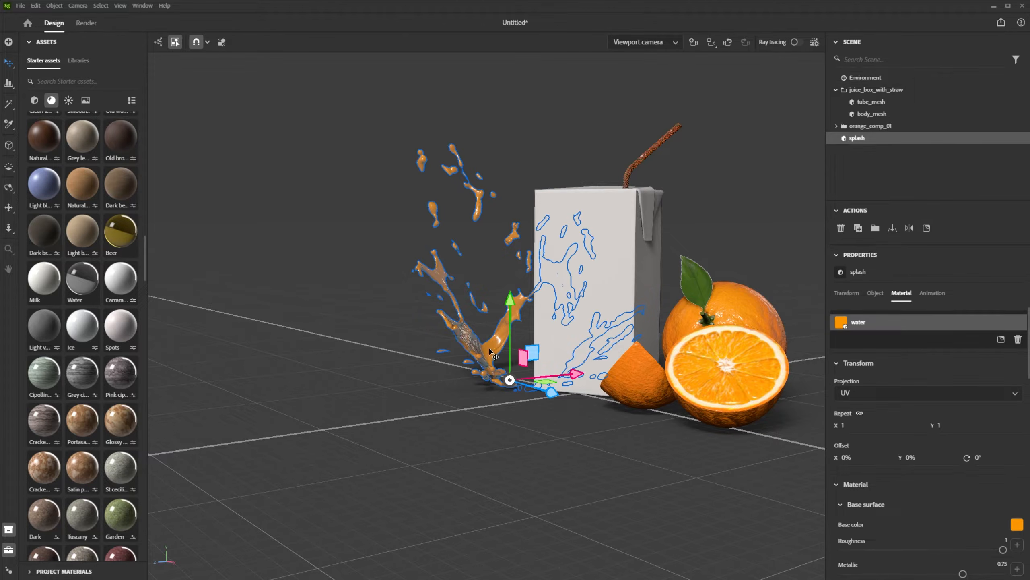
pyautogui.moveTo(549, 393)
pyautogui.mouseDown()
pyautogui.moveTo(495, 380)
pyautogui.moveTo(546, 394)
pyautogui.mouseUp()
pyautogui.scroll(-3, 930, 446)
pyautogui.moveTo(1003, 445); pyautogui.dragTo(960, 446)
pyautogui.scroll(-2, 953, 483)
pyautogui.scroll(-5, 954, 483)
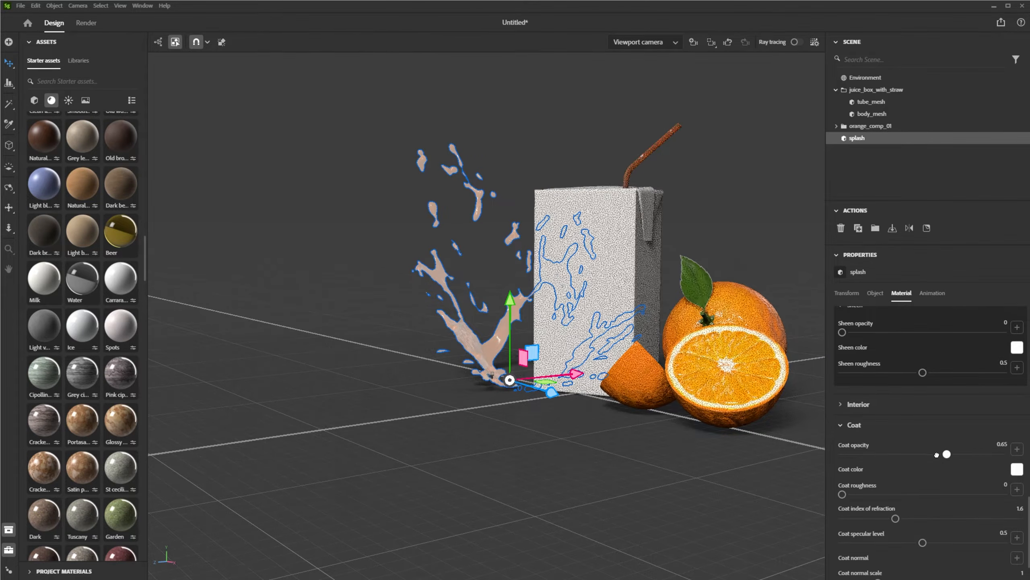
# - Restore the splash material's opacity to 1 and briefly preview it with ray tracing
pyautogui.scroll(7, 914, 374)
pyautogui.scroll(5, 914, 373)
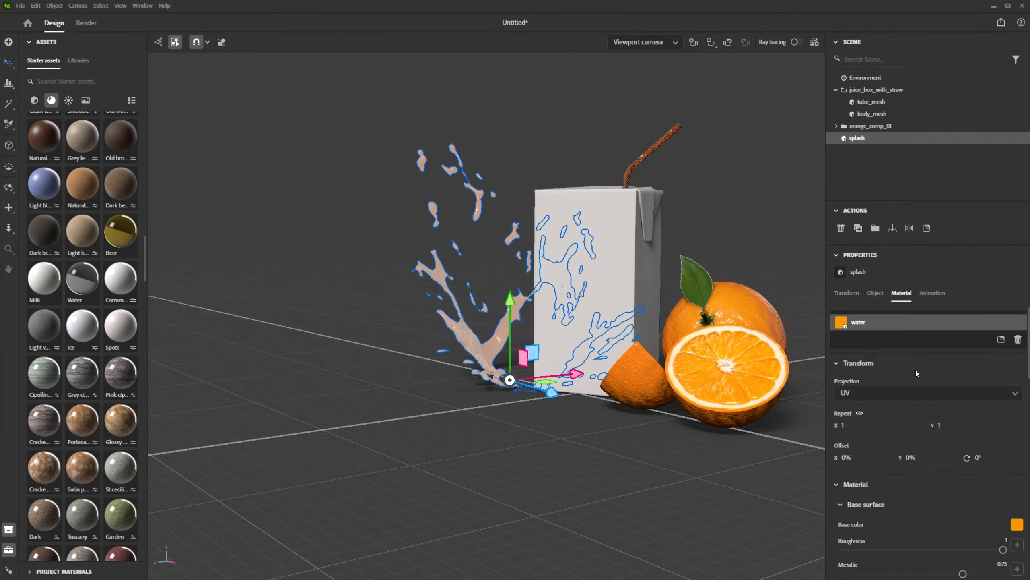
pyautogui.scroll(-3, 945, 401)
pyautogui.moveTo(966, 400); pyautogui.dragTo(1016, 401)
pyautogui.click(795, 42)
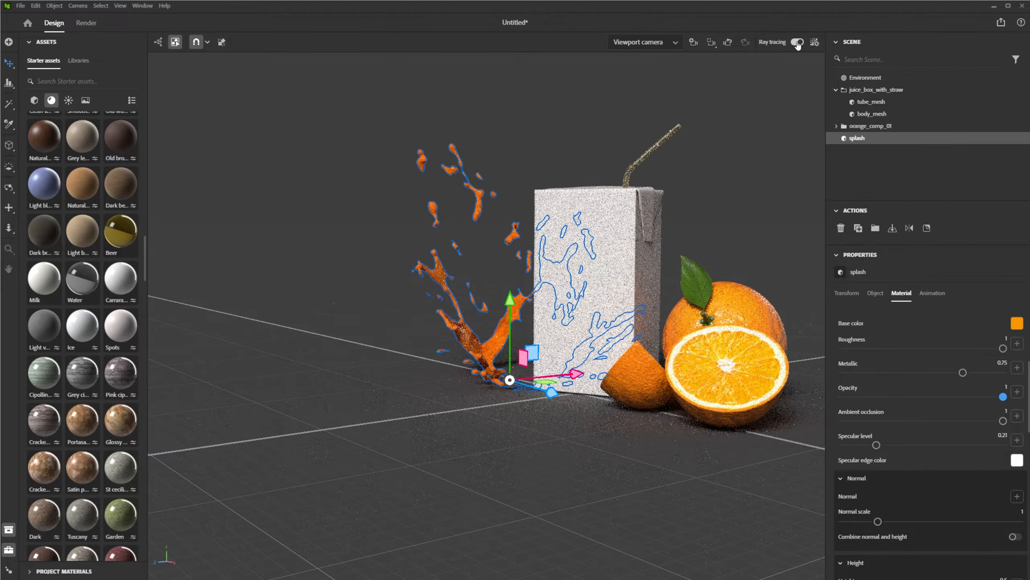
pyautogui.click(796, 42)
# - Turn on ray tracing and set the splash material's coat opacity to 1 and coat roughness to 0.72
pyautogui.scroll(-5, 903, 403)
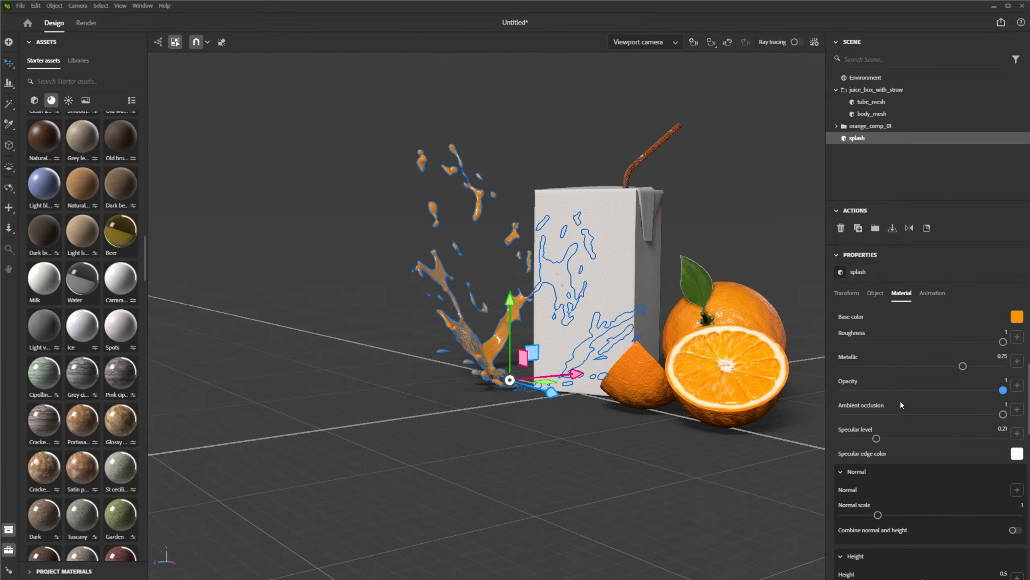
pyautogui.click(795, 42)
pyautogui.scroll(-3, 933, 405)
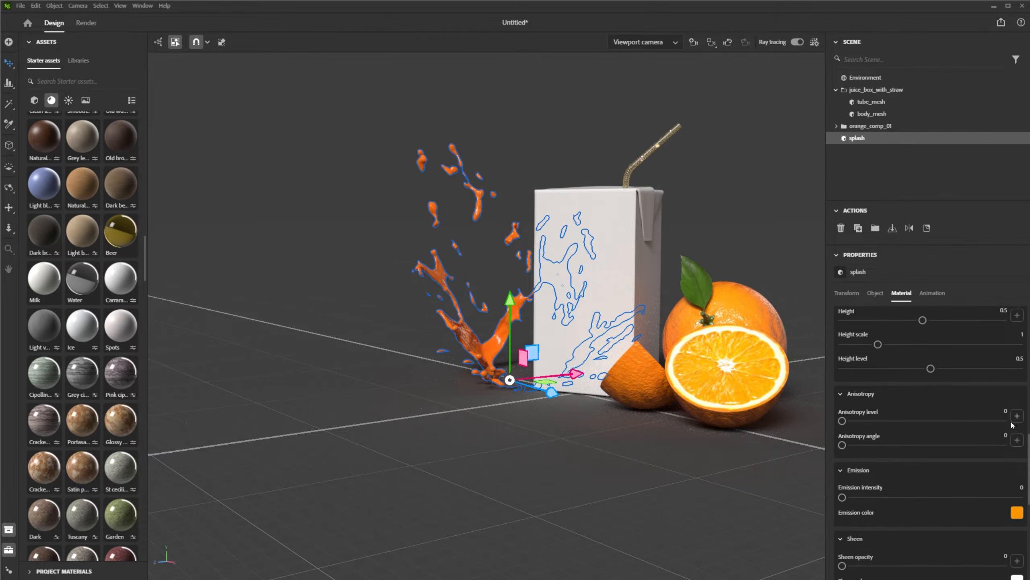
pyautogui.scroll(-3, 961, 521)
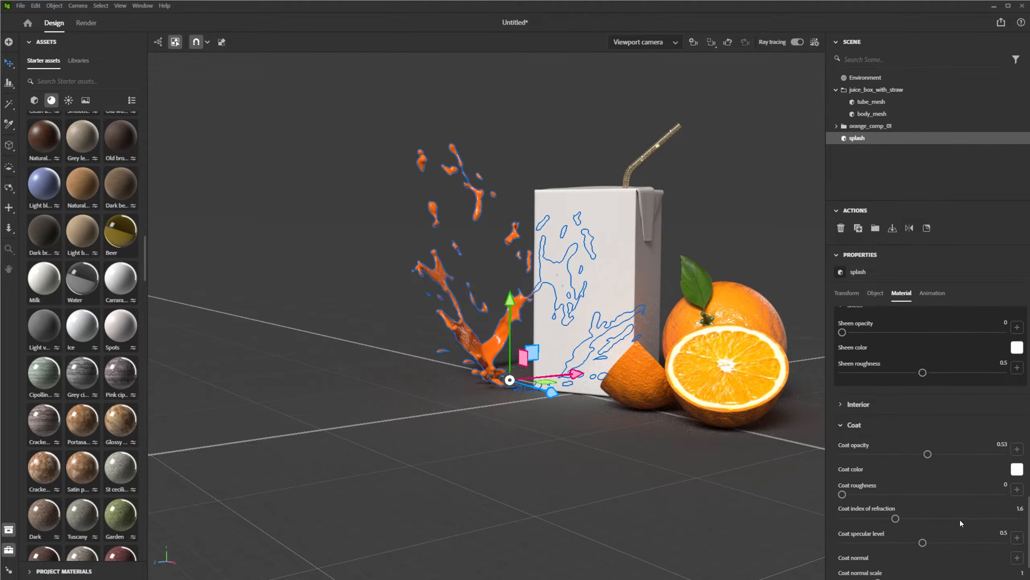
pyautogui.moveTo(928, 453); pyautogui.dragTo(1003, 453)
pyautogui.moveTo(842, 495); pyautogui.dragTo(959, 495)
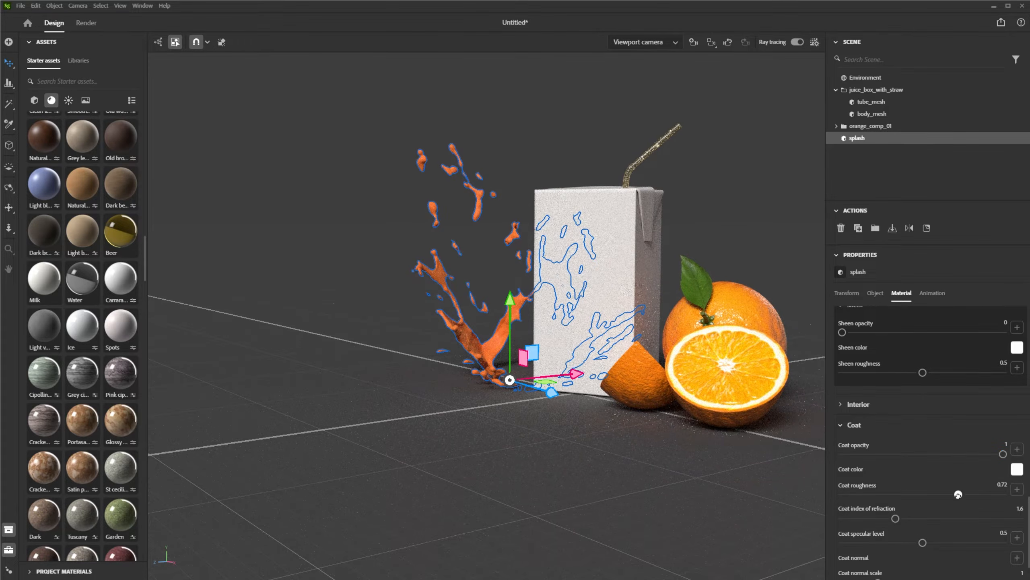
pyautogui.scroll(-1, 961, 537)
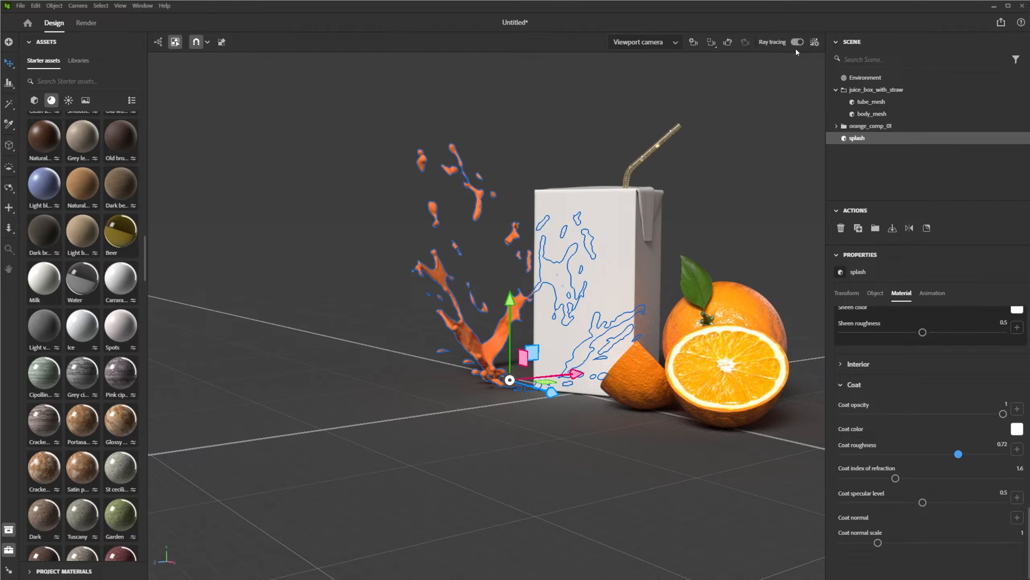
# - Move the splash slightly along its blue axis beside the juice box and deselect it
pyautogui.scroll(6, 971, 438)
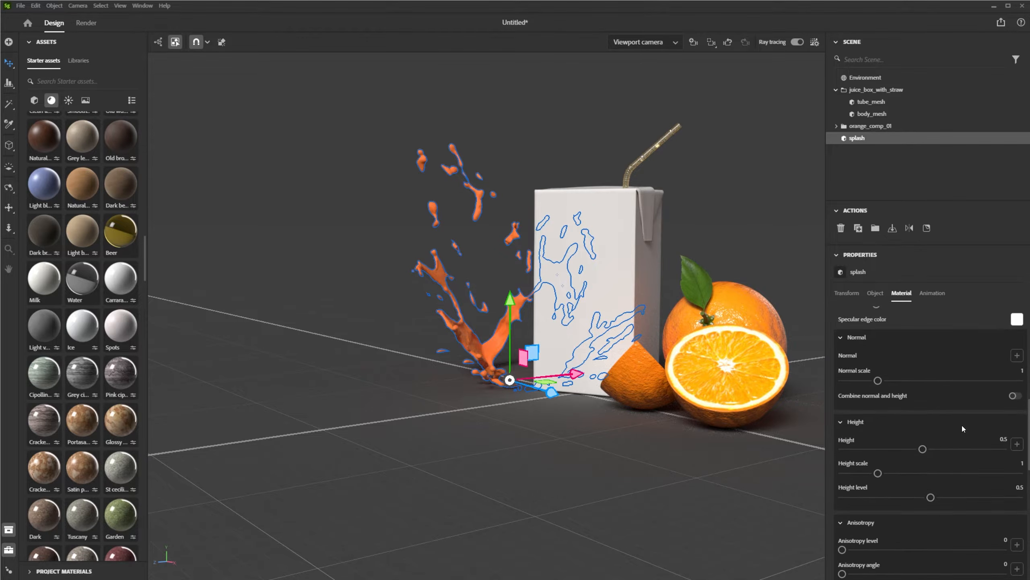
pyautogui.scroll(3, 952, 425)
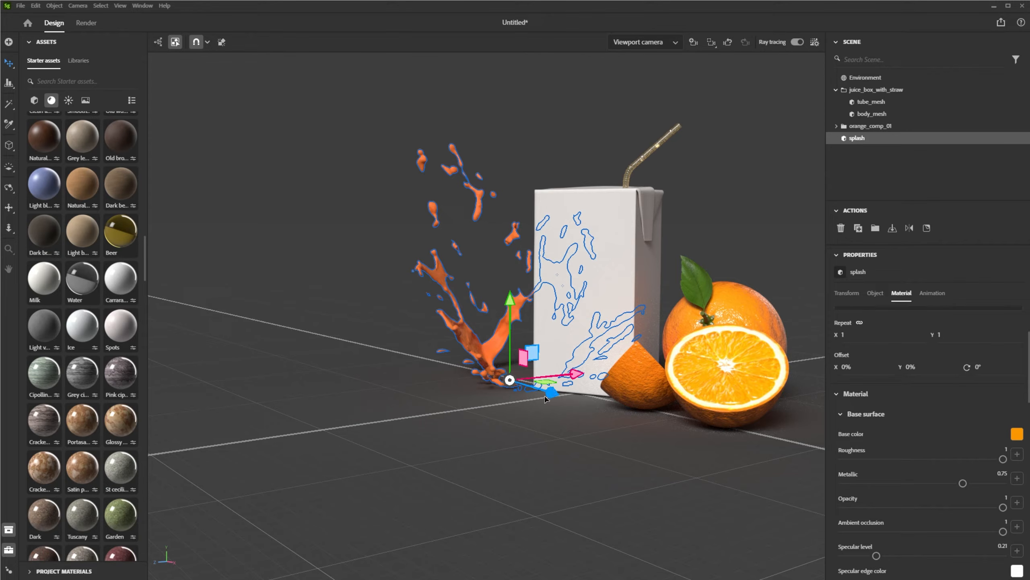
pyautogui.click(754, 200)
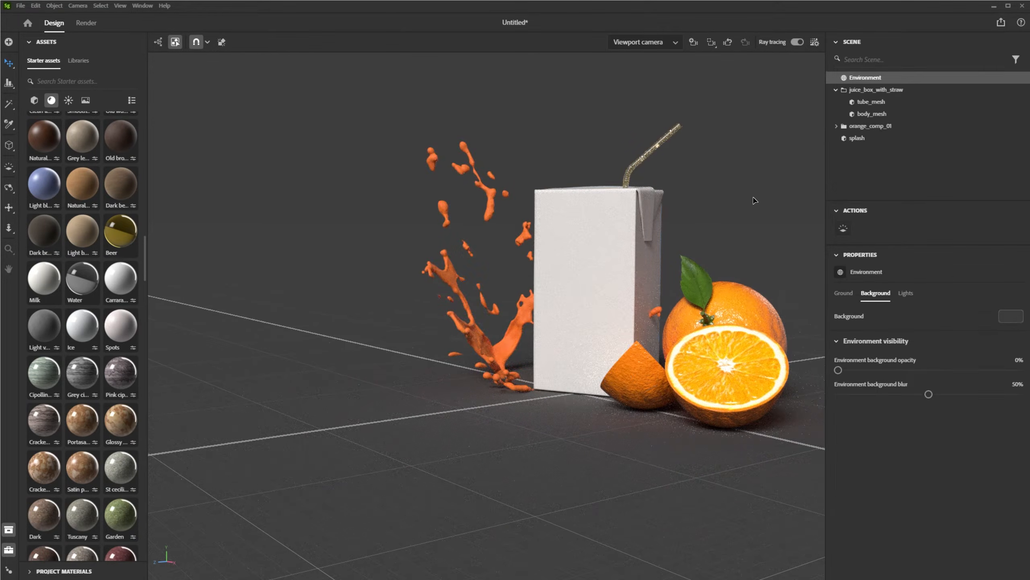
# - Change the base color of the juice box's body_mesh material to a bright yellow
pyautogui.click(580, 261)
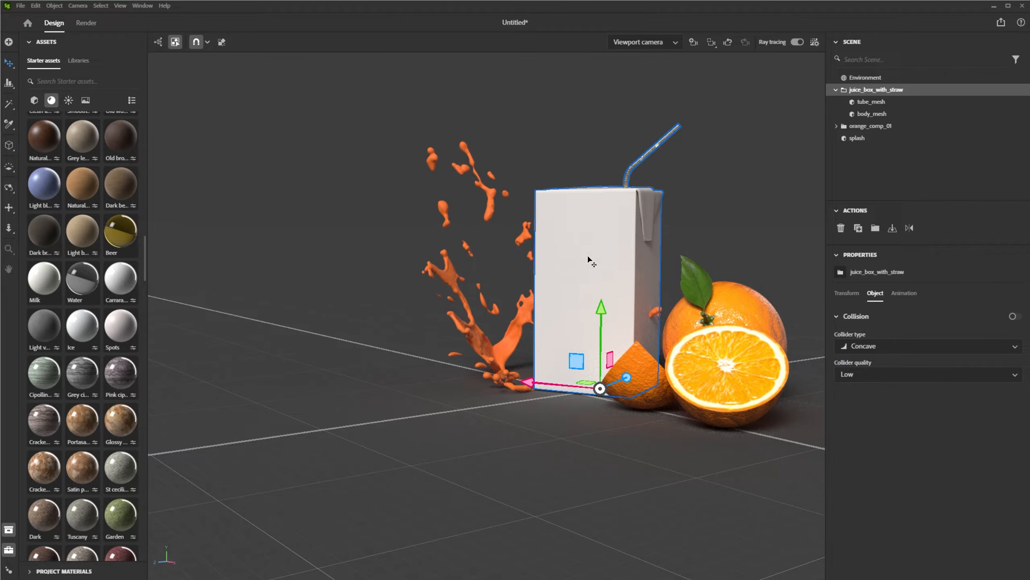
pyautogui.click(871, 102)
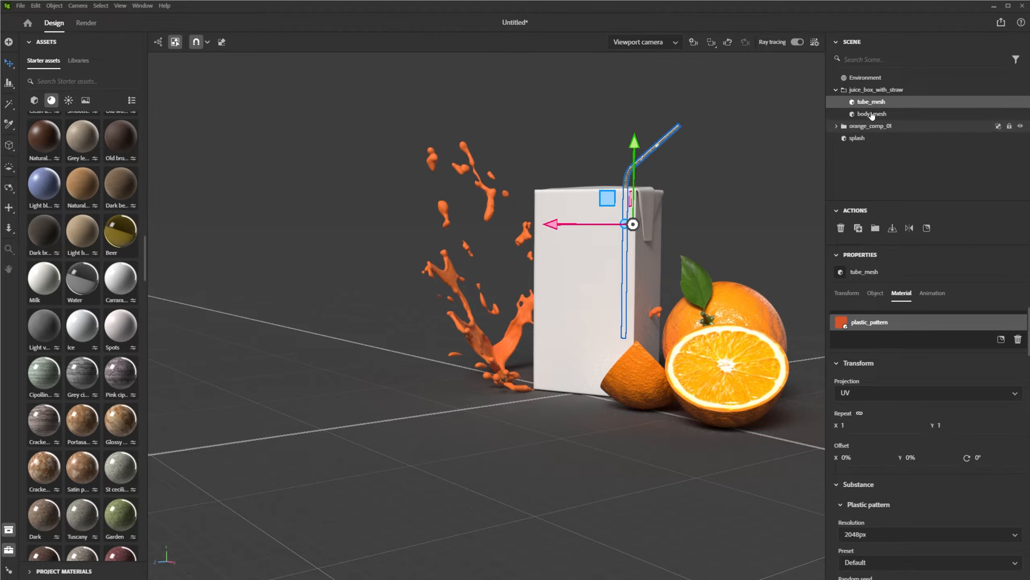
pyautogui.click(869, 115)
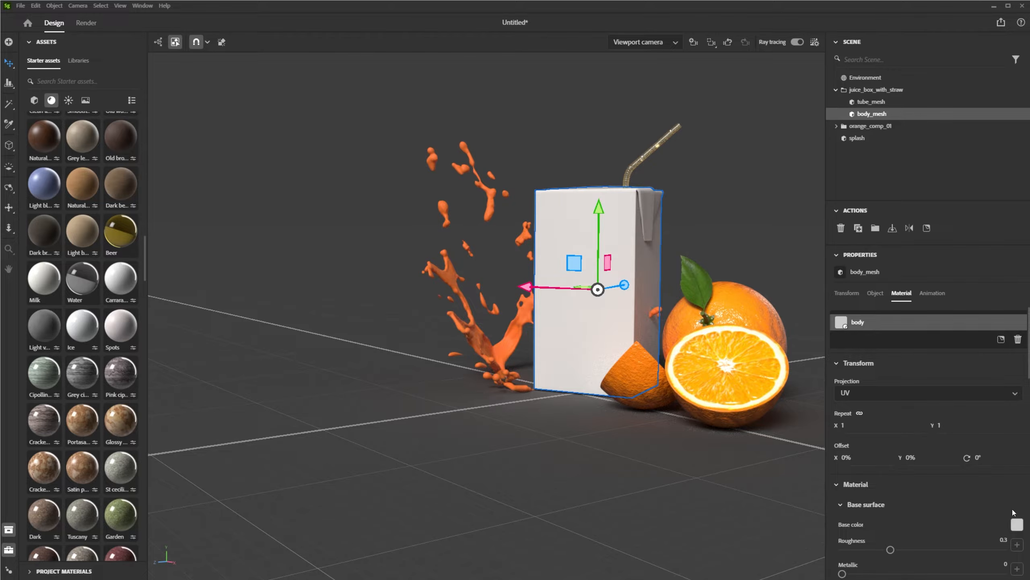
pyautogui.click(1017, 525)
pyautogui.click(987, 417)
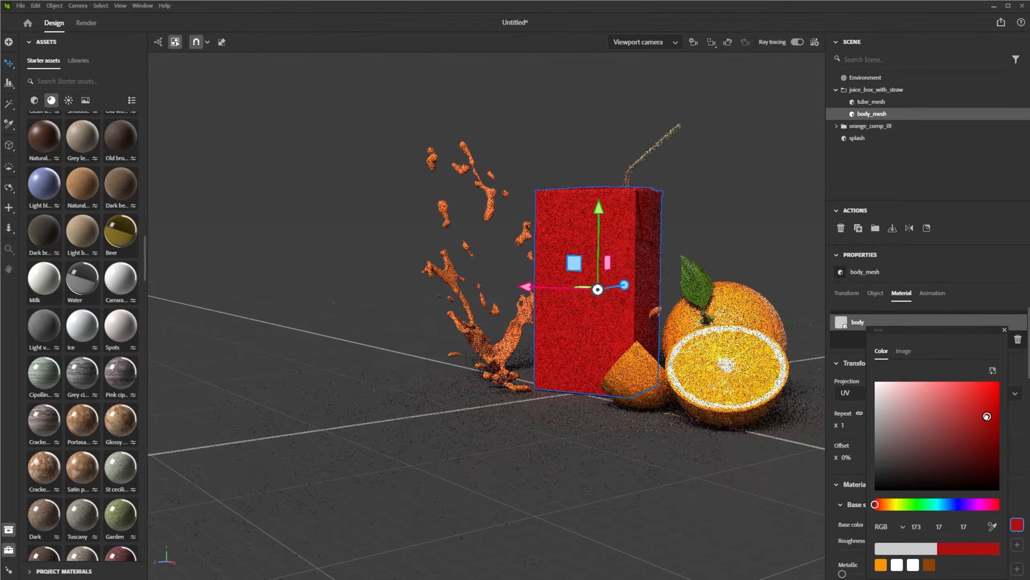
pyautogui.click(893, 504)
pyautogui.click(999, 409)
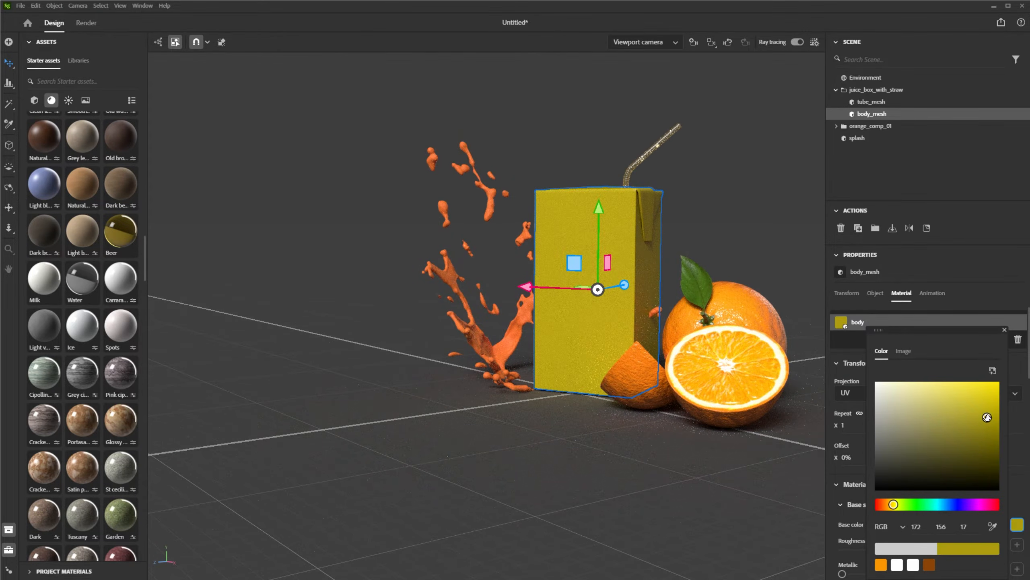
pyautogui.click(1010, 299)
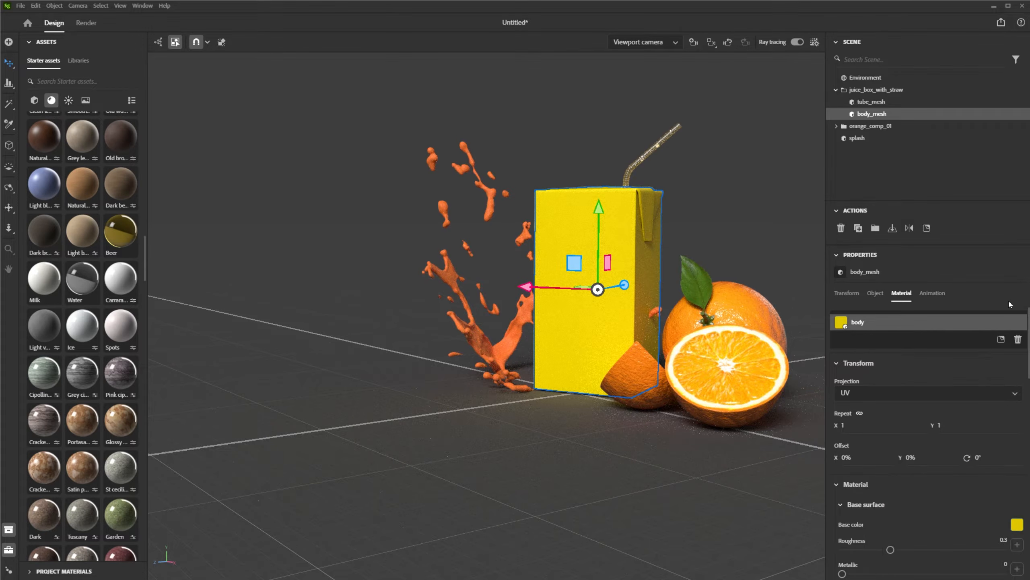
# - Place the Asset 1 image from the Creative Juice folder as a graphic on the juice box's body_mesh
pyautogui.click(1001, 341)
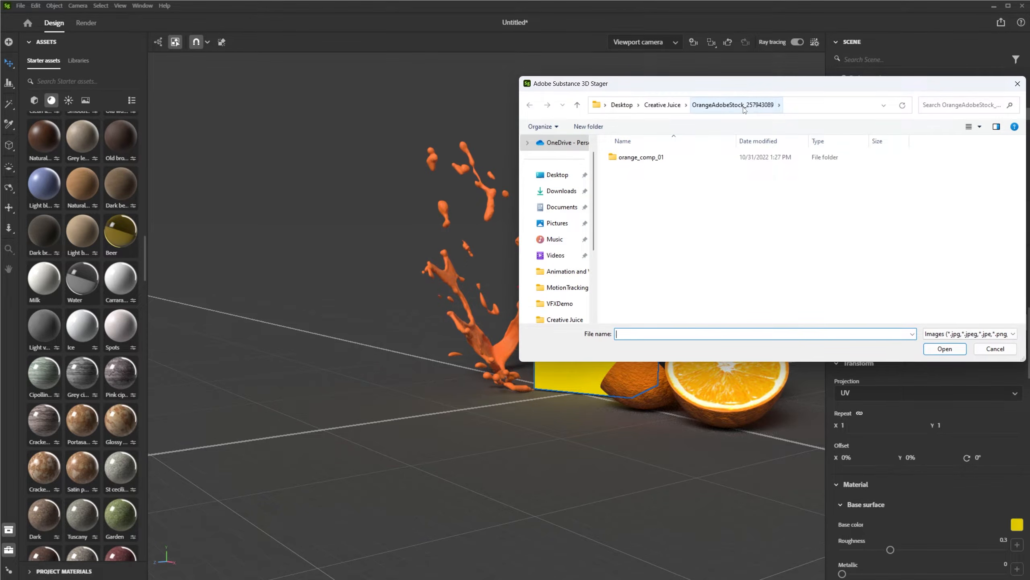
pyautogui.click(662, 105)
pyautogui.click(628, 237)
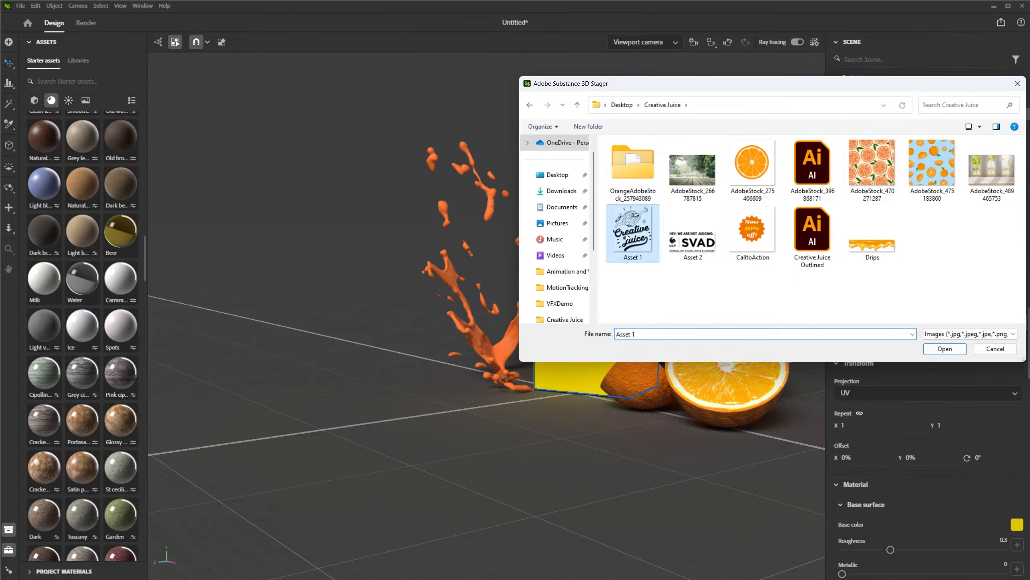
pyautogui.click(943, 349)
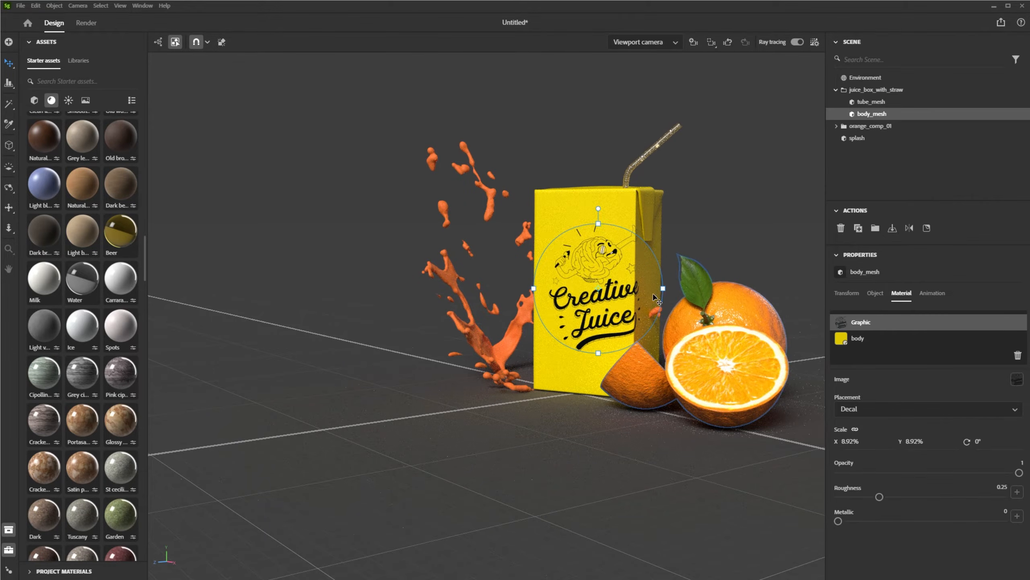
# - Scale the Creative Juice graphic down to 7.22% and center it on the front face of the box
pyautogui.moveTo(599, 300)
pyautogui.mouseDown()
pyautogui.moveTo(568, 298)
pyautogui.moveTo(608, 301)
pyautogui.moveTo(602, 281)
pyautogui.mouseUp()
pyautogui.click(860, 323)
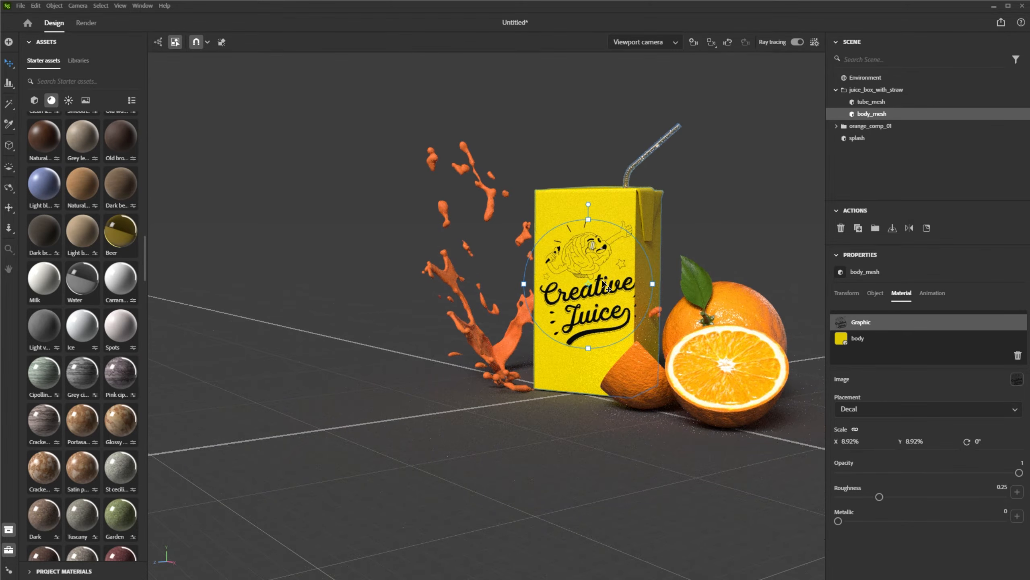
pyautogui.click(844, 294)
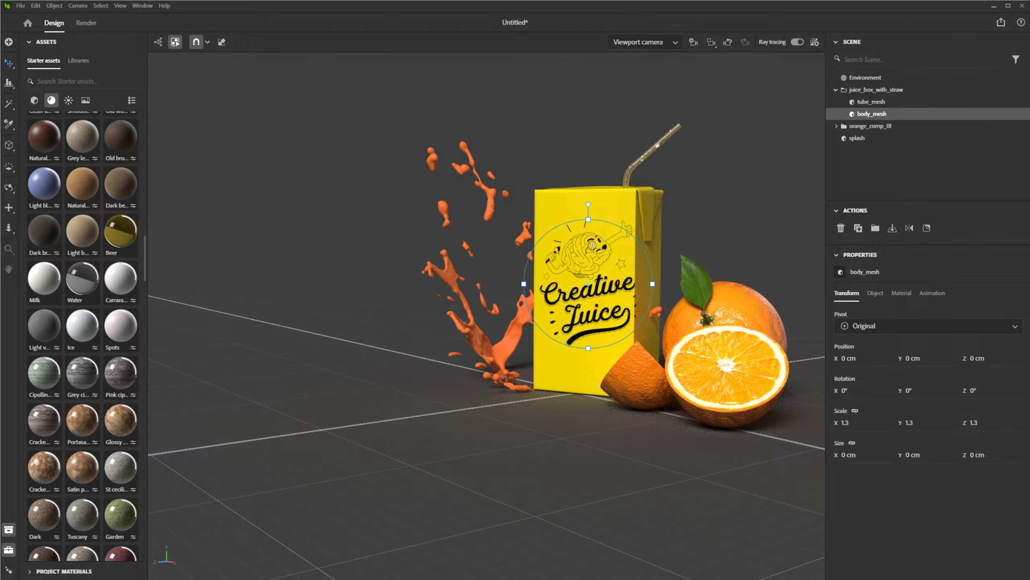
pyautogui.moveTo(588, 300); pyautogui.dragTo(581, 298)
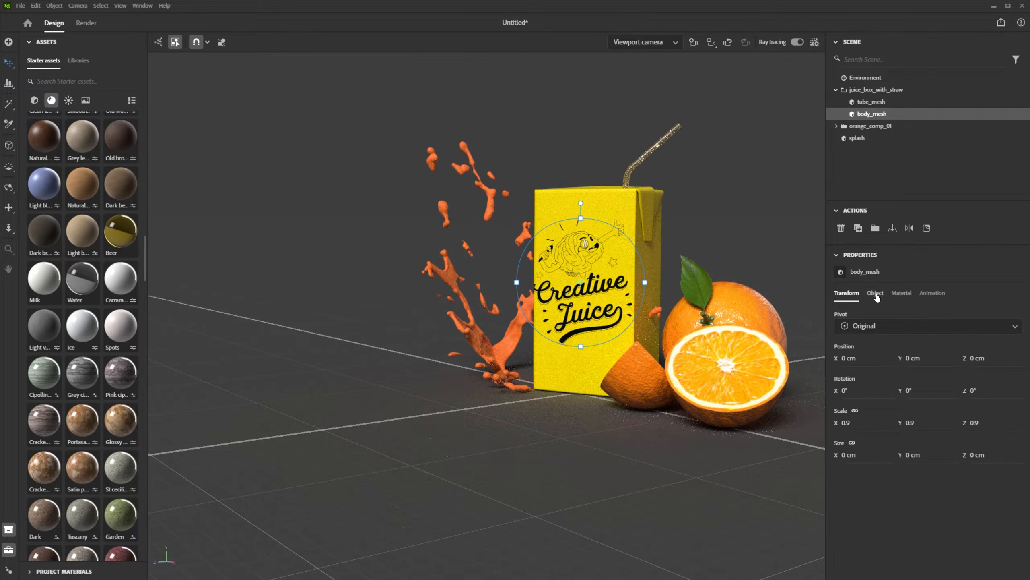
pyautogui.click(902, 292)
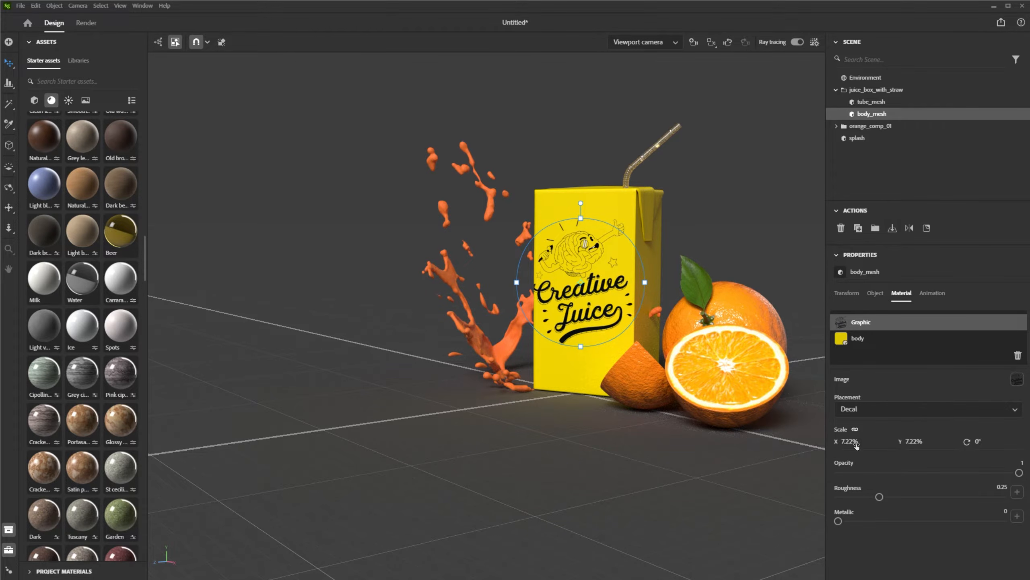
pyautogui.moveTo(597, 289); pyautogui.dragTo(602, 306)
# - Turn off ray tracing and set the Creative Juice graphic's roughness and metallic values to 1
pyautogui.click(797, 42)
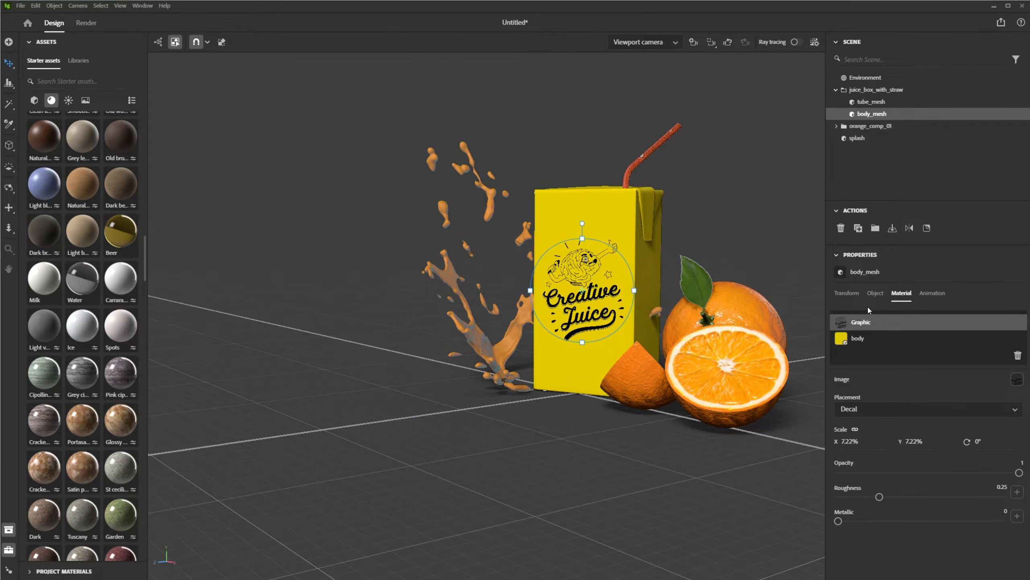
pyautogui.moveTo(879, 497); pyautogui.dragTo(778, 413)
pyautogui.moveTo(838, 497); pyautogui.dragTo(910, 521)
pyautogui.moveTo(973, 519); pyautogui.dragTo(1003, 521)
pyautogui.moveTo(858, 496); pyautogui.dragTo(1003, 497)
pyautogui.moveTo(583, 239); pyautogui.dragTo(596, 298, button='right')
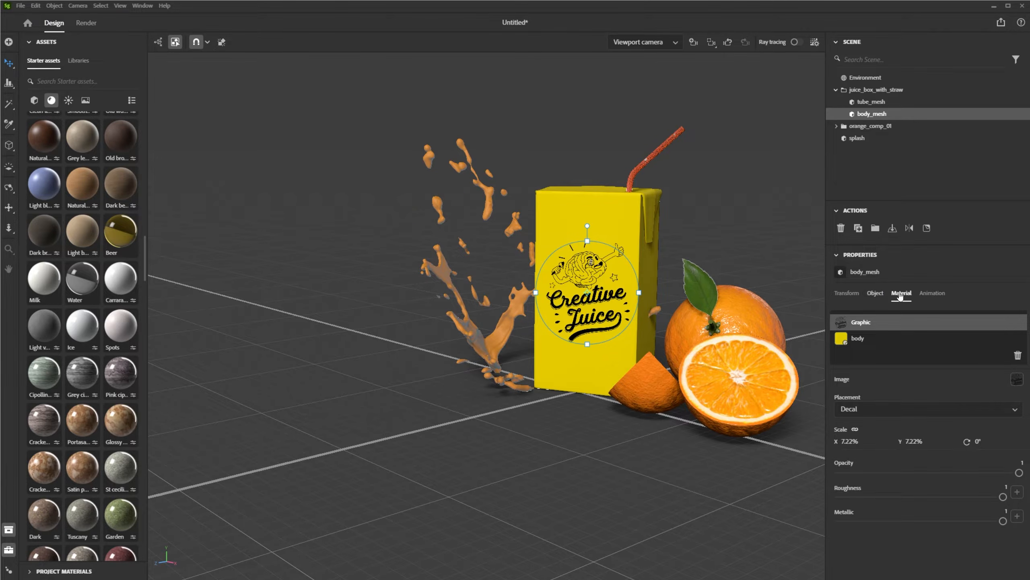
# - Place the Asset 2 image from the Creative Juice folder as a graphic on the juice box's body_mesh
pyautogui.click(503, 430)
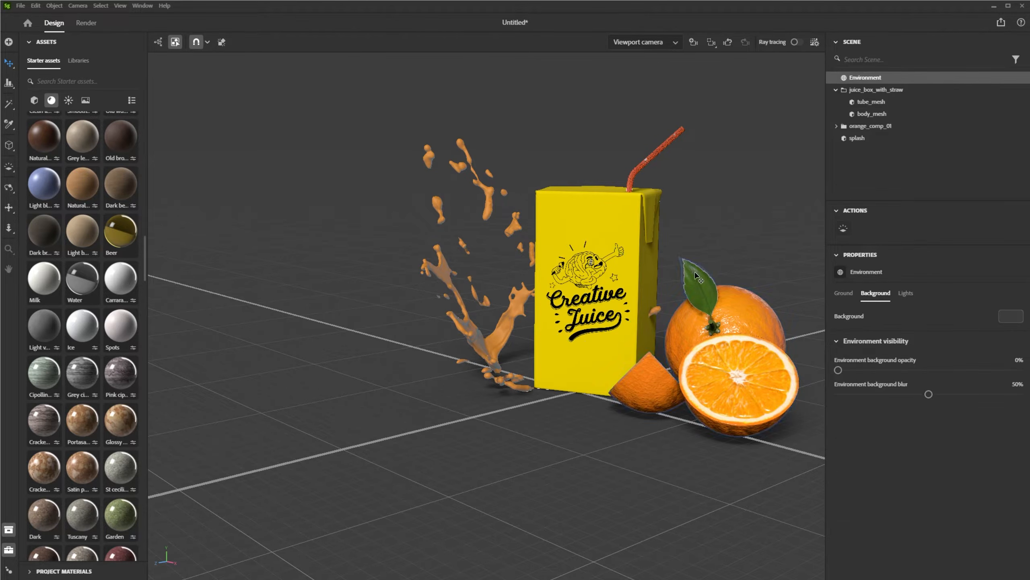
pyautogui.click(596, 224)
pyautogui.click(873, 114)
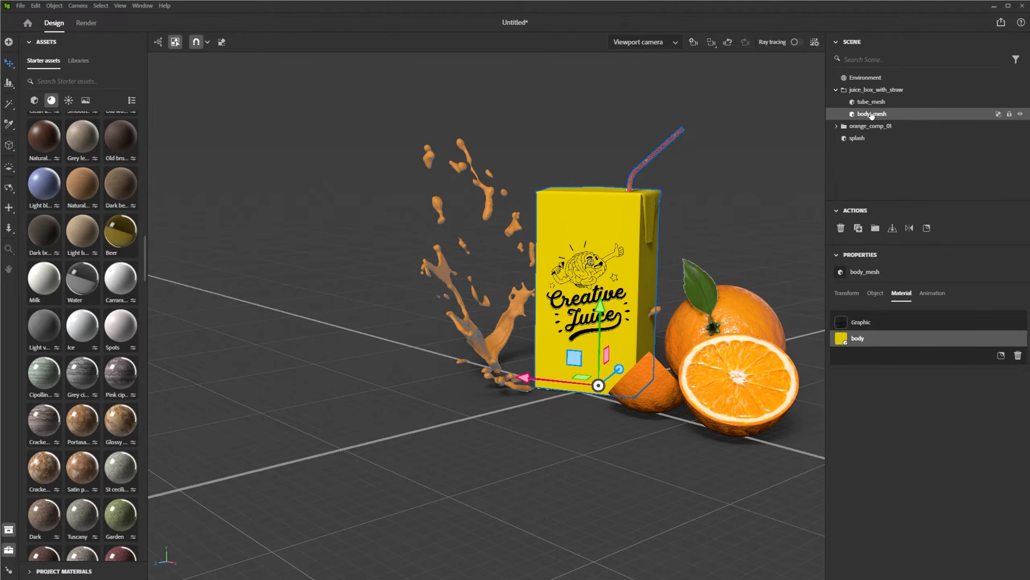
pyautogui.click(1002, 355)
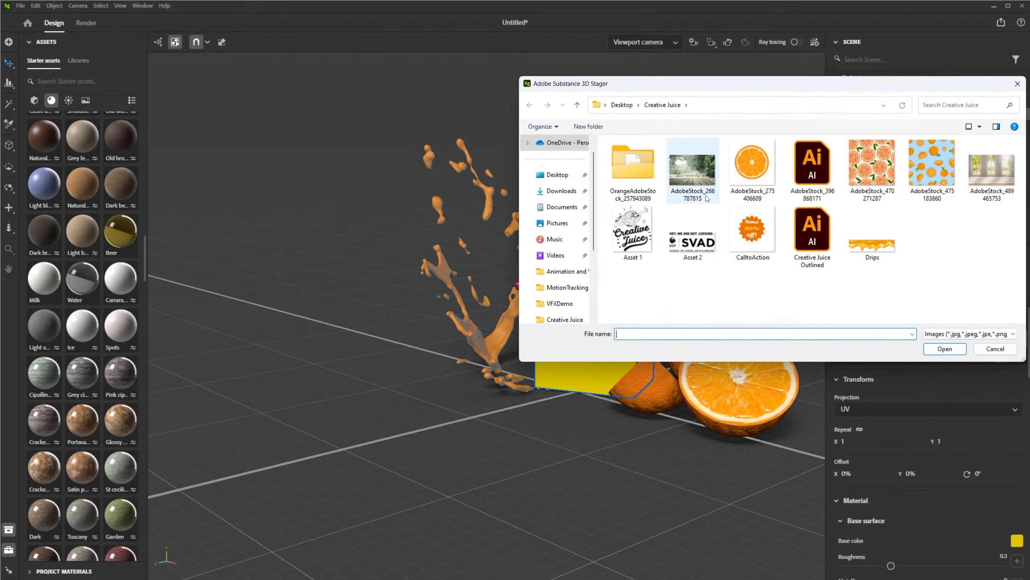
pyautogui.doubleClick(695, 235)
# - Scale the SVAD graphic down to 4.32% and move it below the Creative Juice logo near the base of the front face
pyautogui.keyDown('alt'); pyautogui.moveTo(710, 293); pyautogui.dragTo(443, 349); pyautogui.keyUp('alt')
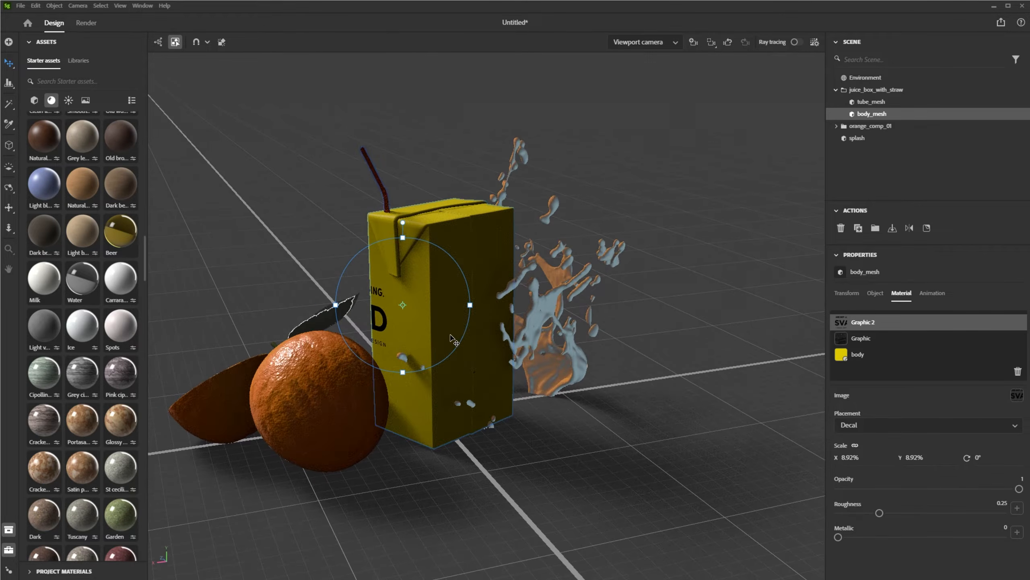
pyautogui.keyDown('alt'); pyautogui.moveTo(508, 389); pyautogui.dragTo(833, 354); pyautogui.keyUp('alt')
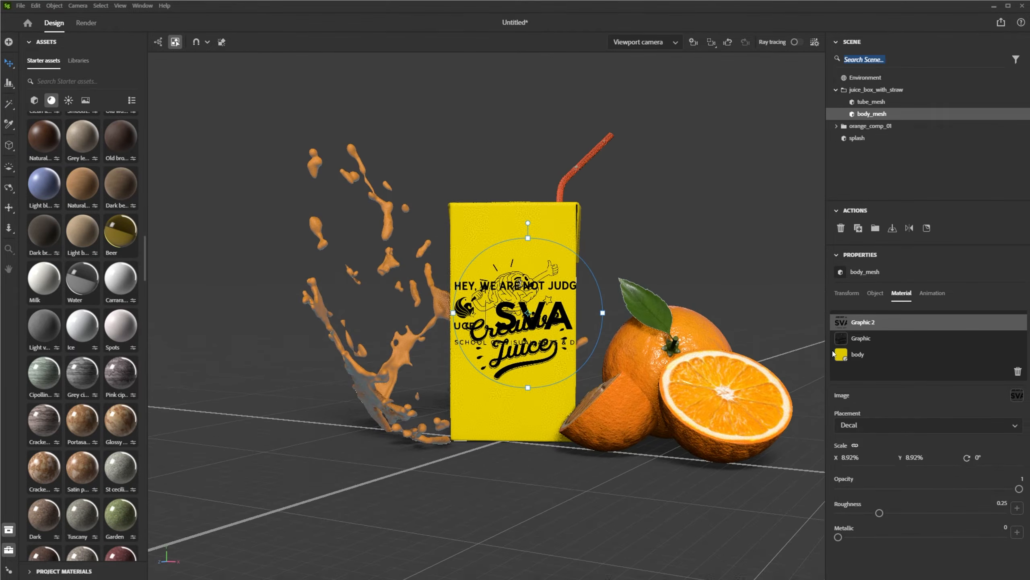
pyautogui.moveTo(858, 458); pyautogui.dragTo(815, 458)
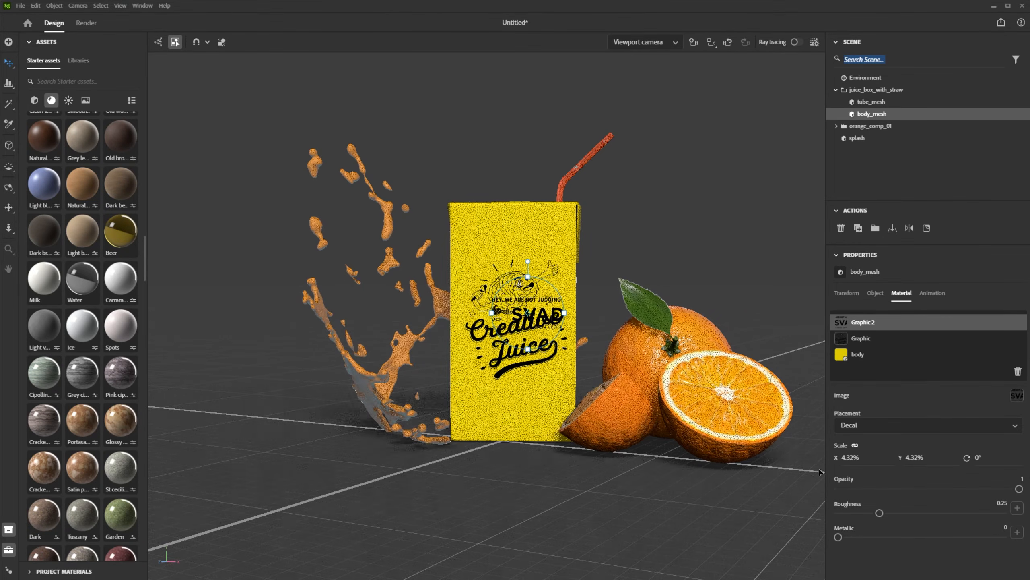
pyautogui.moveTo(536, 316); pyautogui.dragTo(529, 411)
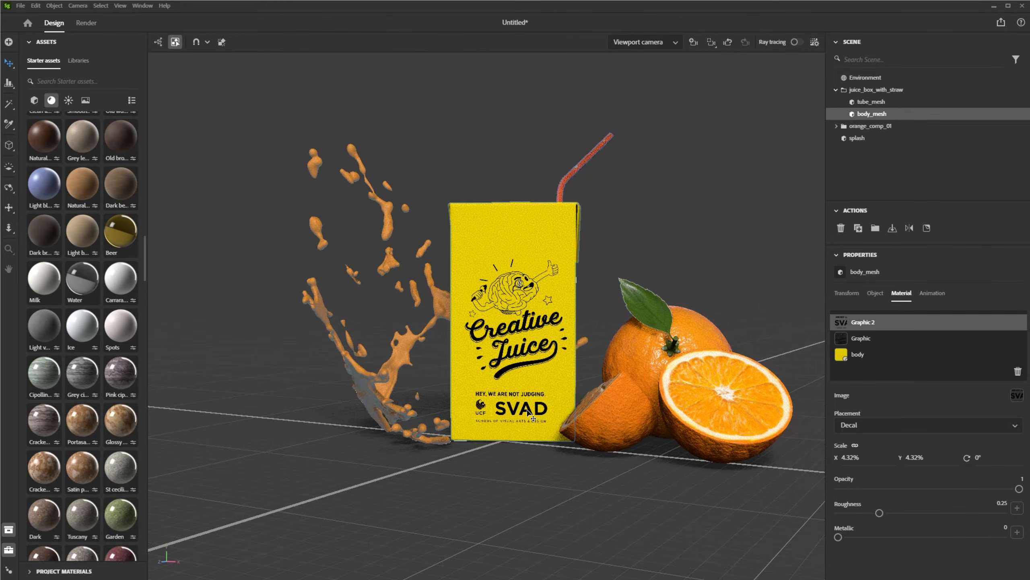
# - Shift the SVAD graphic slightly sideways to center it beneath the Creative Juice logo, and deselect it
pyautogui.click(541, 326)
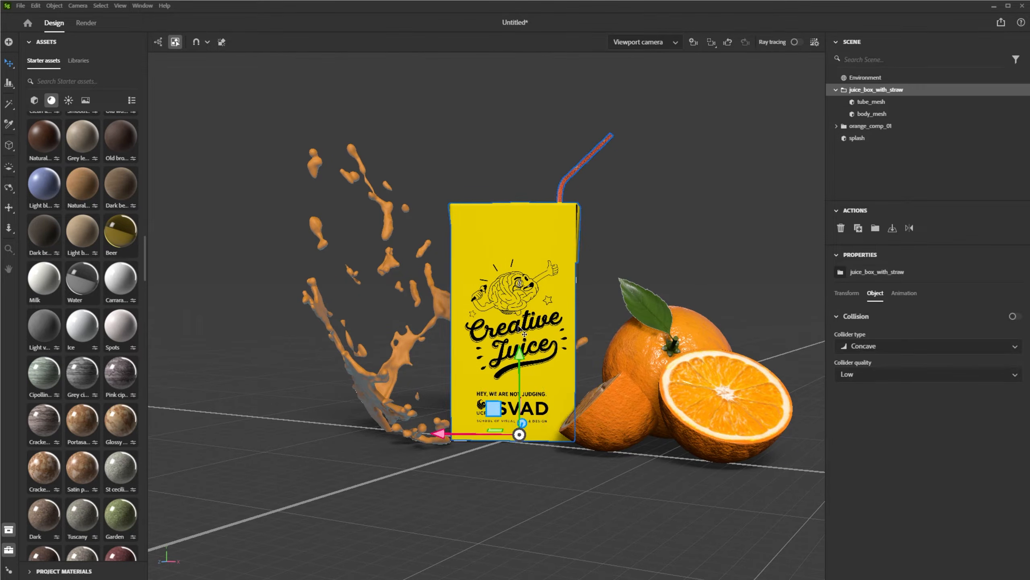
pyautogui.click(872, 102)
pyautogui.click(875, 114)
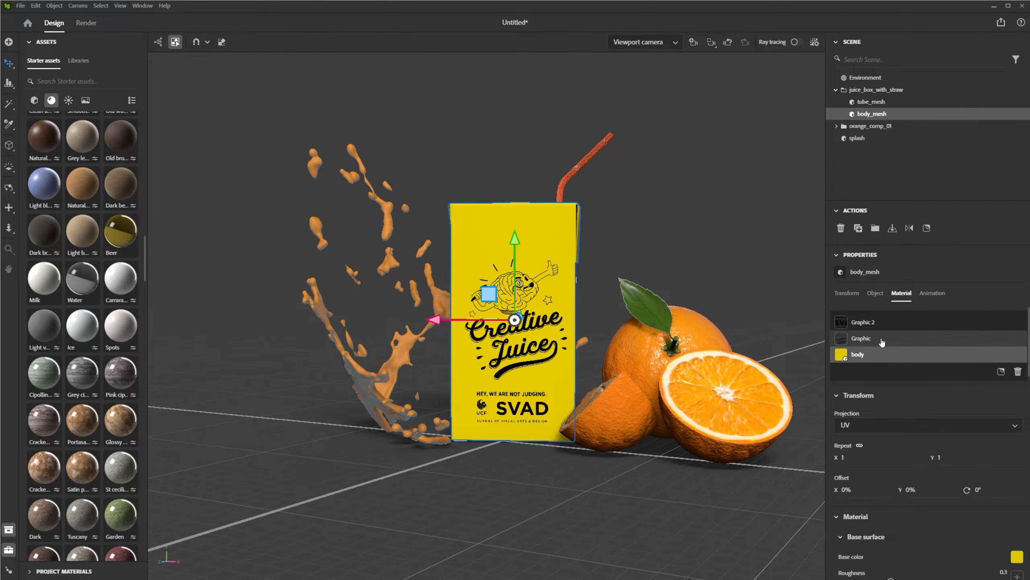
pyautogui.click(880, 323)
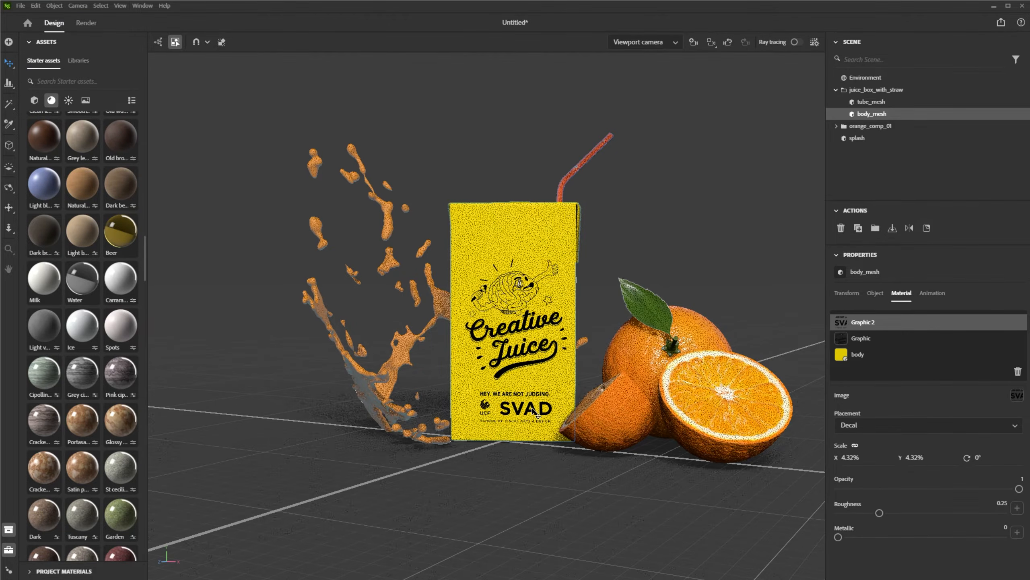
pyautogui.click(635, 212)
pyautogui.click(546, 240)
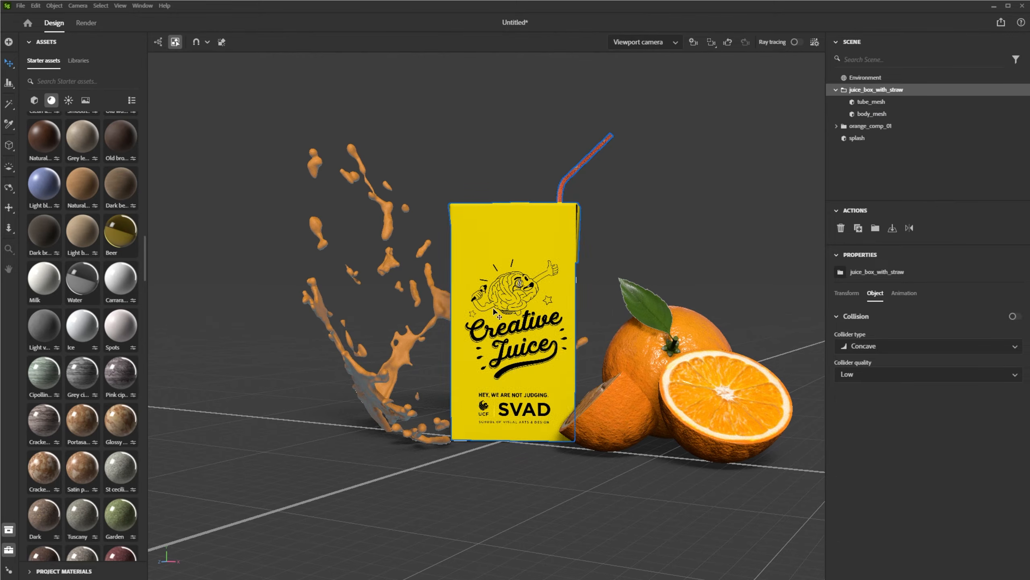
# - Move the Creative Juice graphic slightly up on the front face of the juice box
pyautogui.click(868, 102)
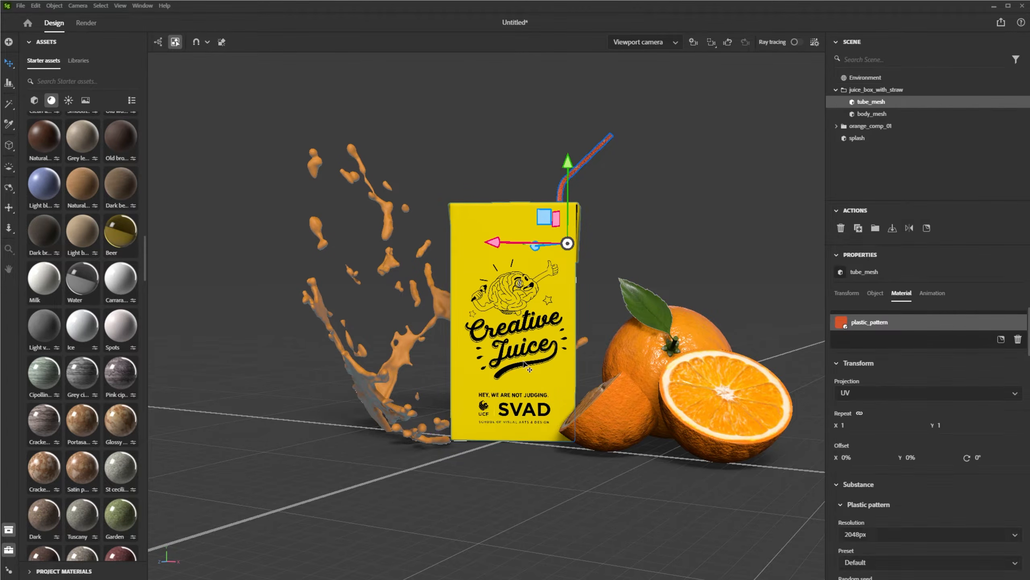
pyautogui.click(587, 315)
pyautogui.moveTo(468, 348); pyautogui.dragTo(540, 333, button='right')
pyautogui.click(538, 329)
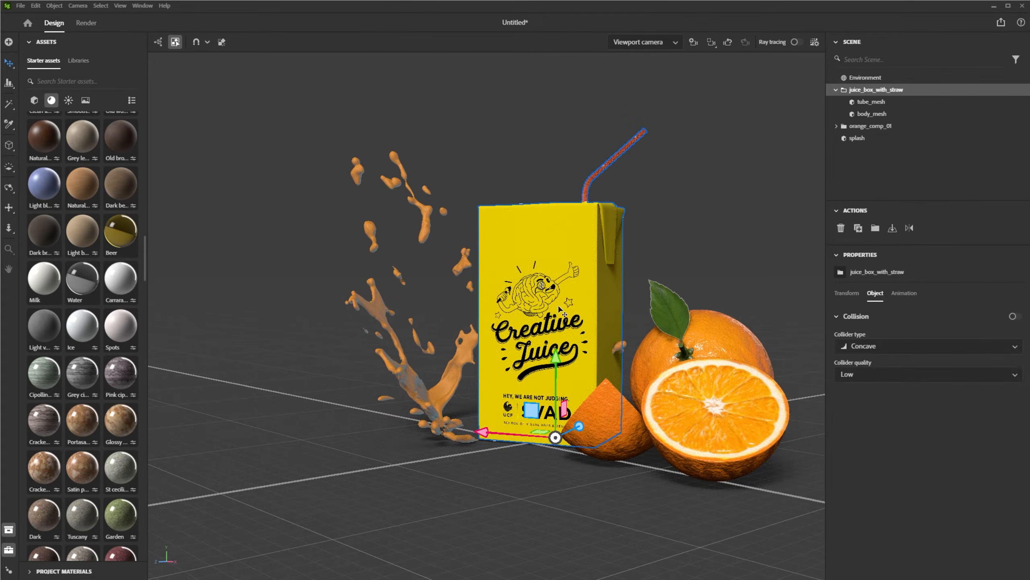
pyautogui.click(870, 114)
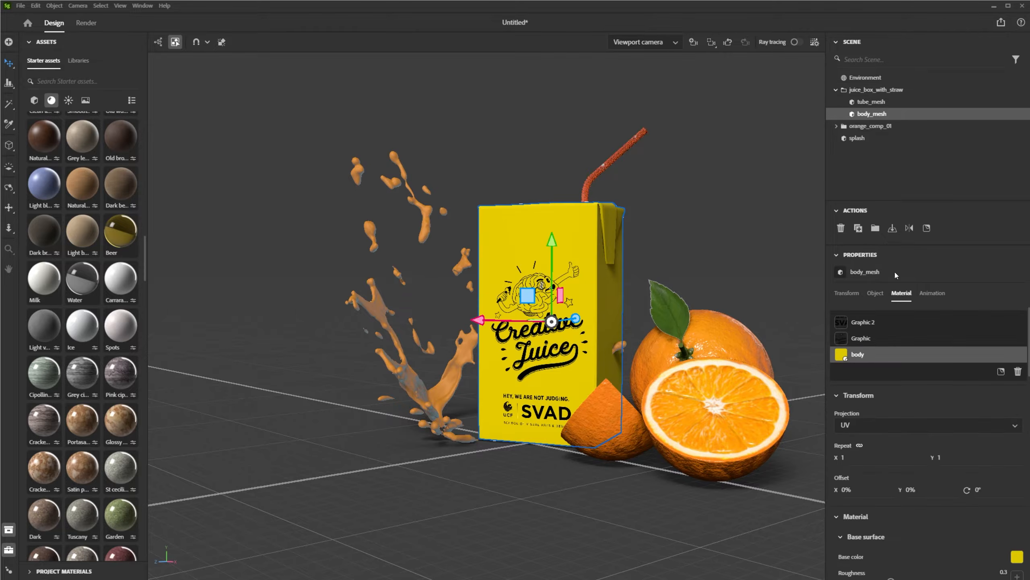
pyautogui.click(861, 338)
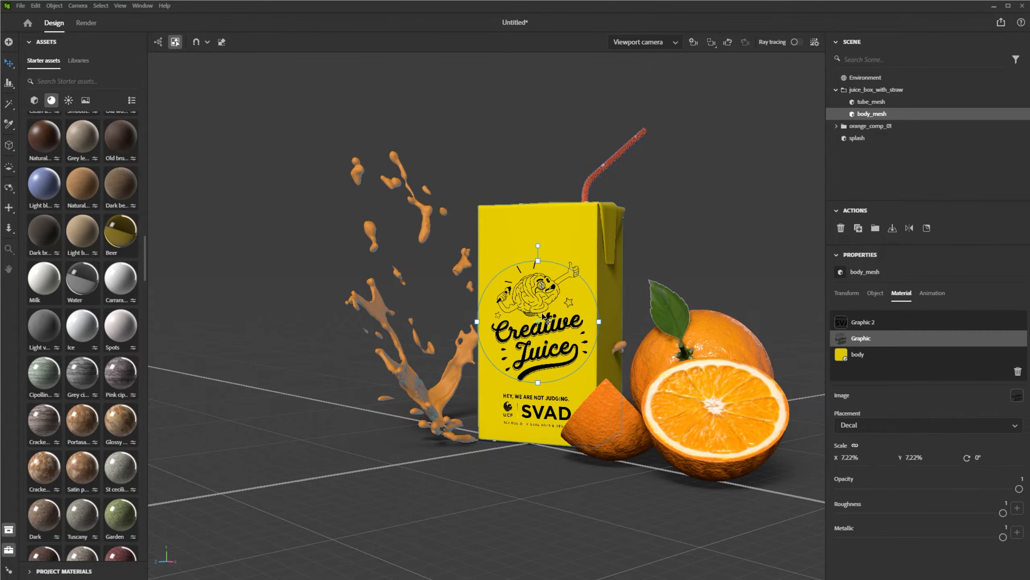
pyautogui.moveTo(553, 331); pyautogui.dragTo(553, 324)
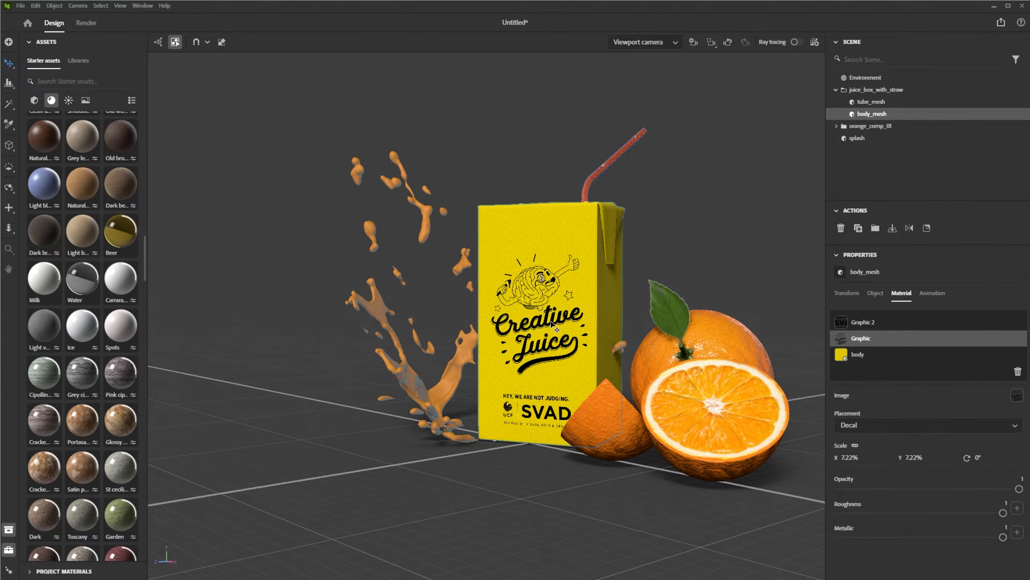
# - Search the starter materials for "card" and replace the body material of the juice box with Pristine Cardboard
pyautogui.click(67, 82)
pyautogui.write('carb')
pyautogui.press('BackSpace')
pyautogui.write('d')
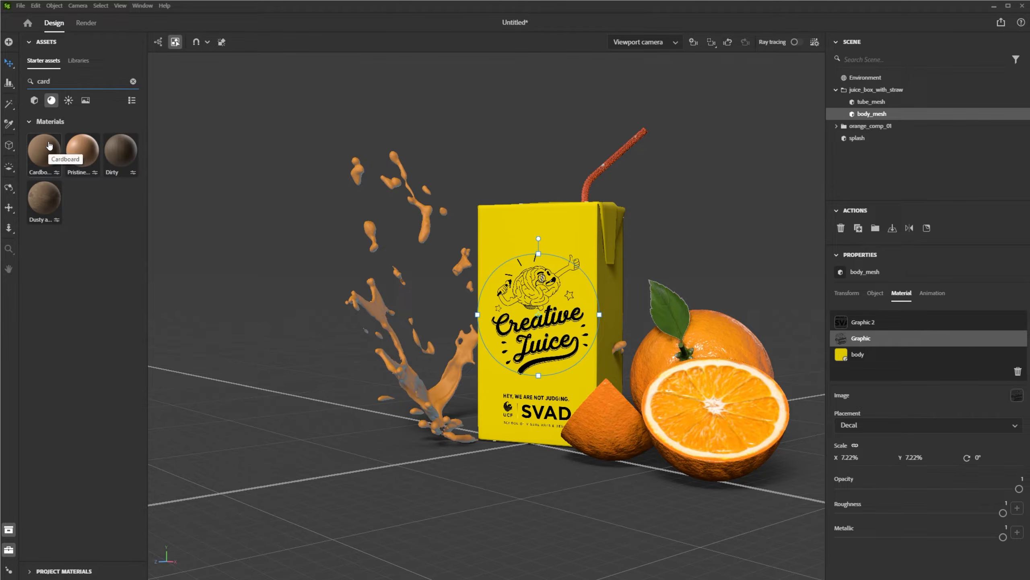
pyautogui.moveTo(77, 156)
pyautogui.moveTo(76, 152); pyautogui.dragTo(860, 359)
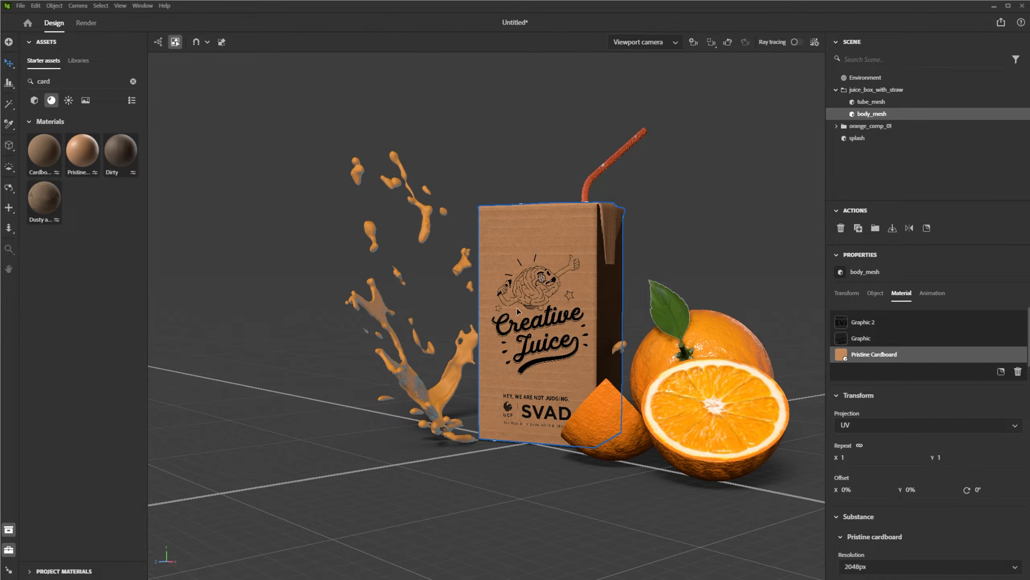
# - Add the AdobeStock_475183860 orange pattern image as a graphic on the juice box and set its placement to Fill
pyautogui.click(1001, 372)
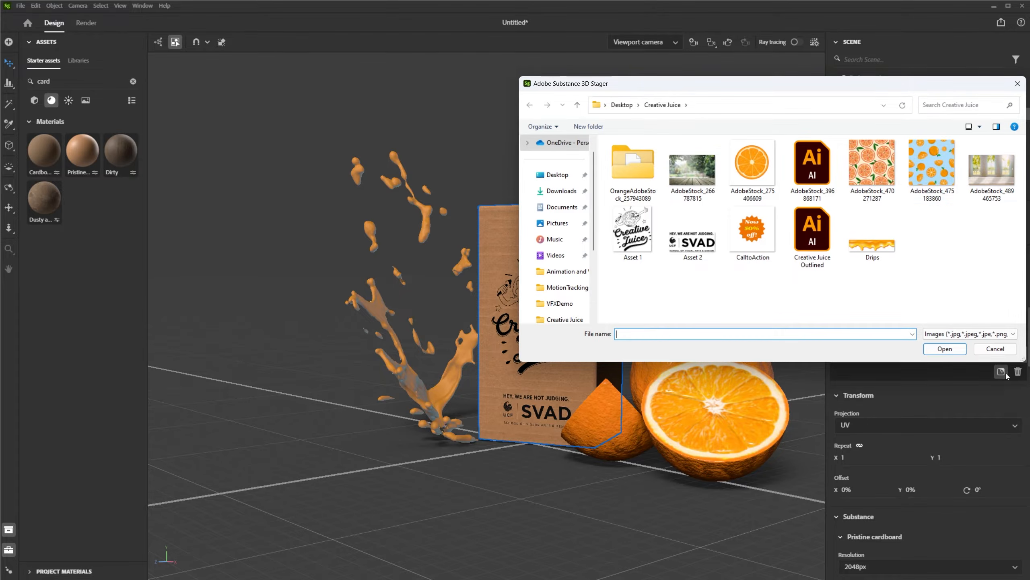
pyautogui.click(880, 171)
pyautogui.press('Right')
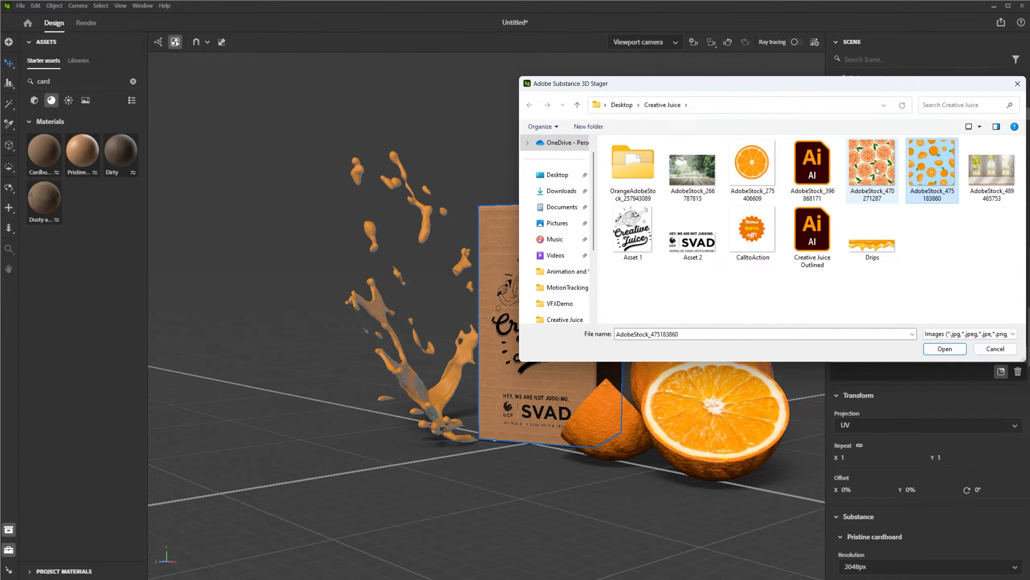
pyautogui.doubleClick(919, 163)
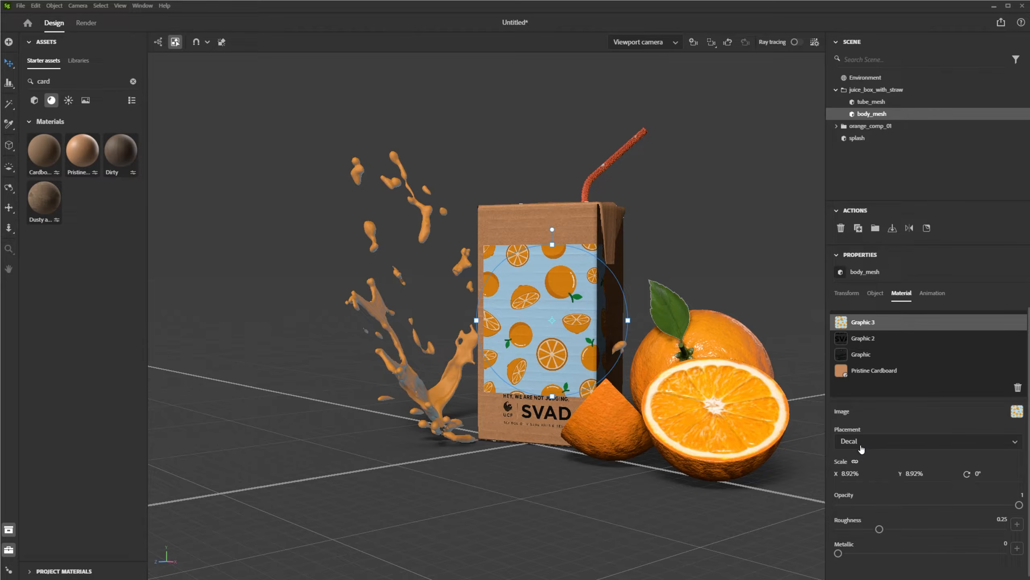
pyautogui.click(861, 447)
pyautogui.click(853, 474)
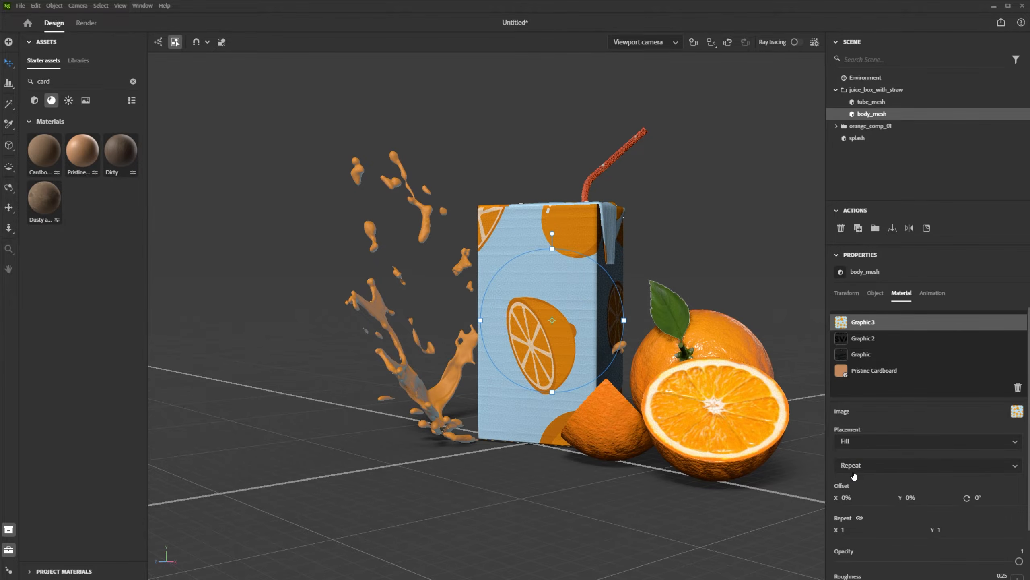
# - Reorder the orange pattern graphic beneath the two logo graphics and set its repeat to 4.4 in X and Y
pyautogui.moveTo(870, 327); pyautogui.dragTo(873, 359)
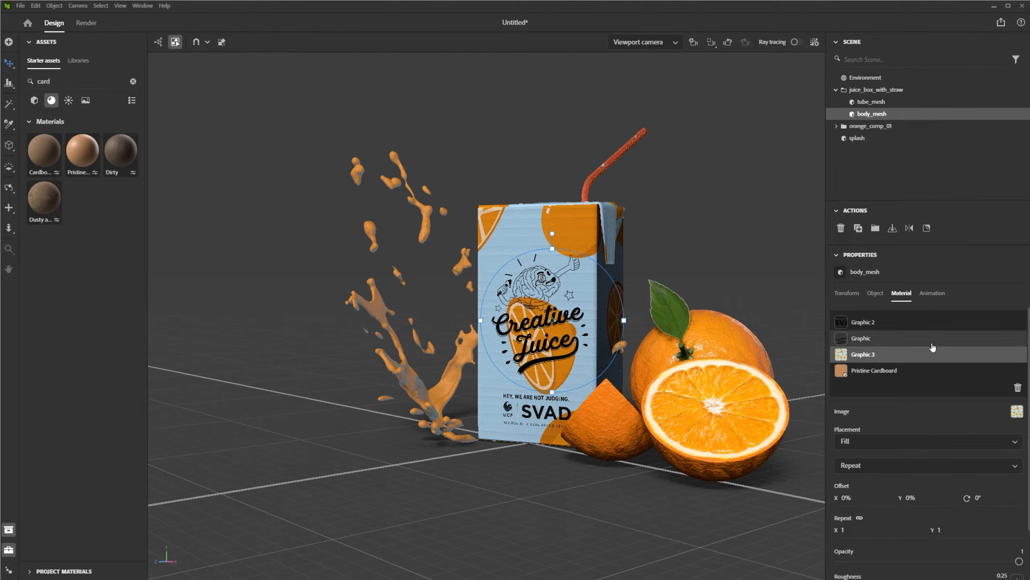
pyautogui.scroll(-2, 868, 529)
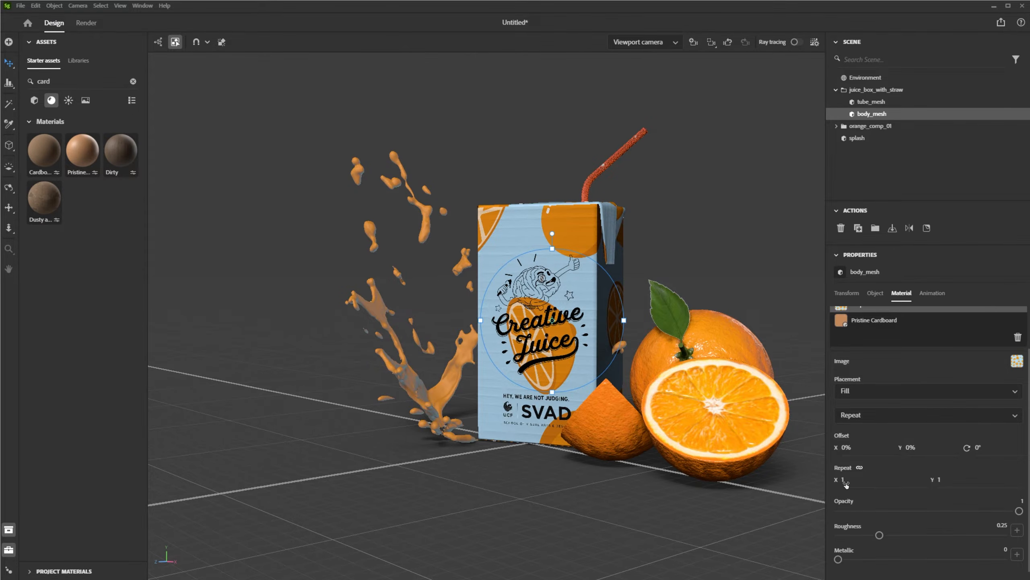
pyautogui.moveTo(845, 483); pyautogui.dragTo(862, 484)
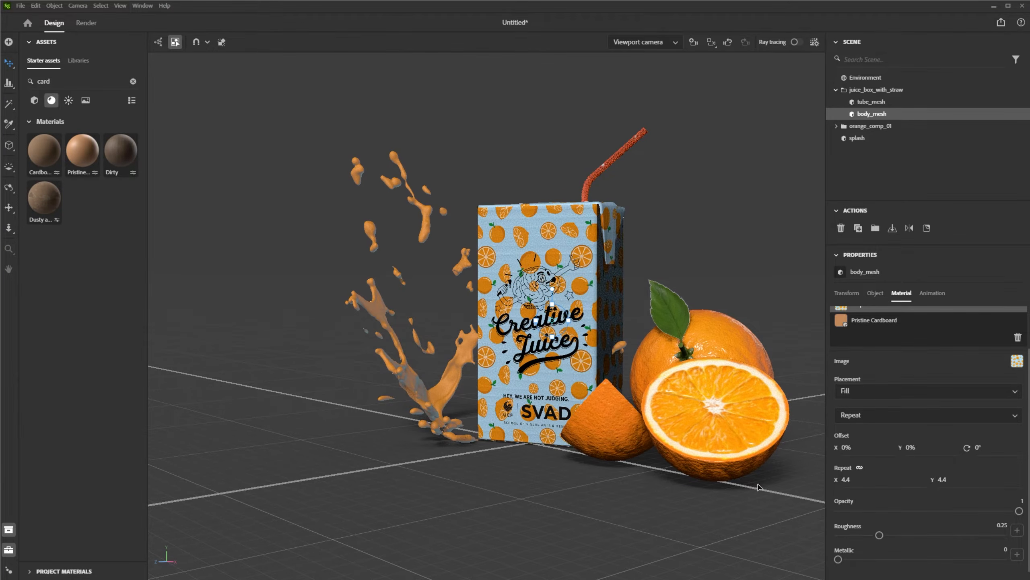
# - Try Mirror tiling on the orange pattern graphic and restore the Repeat mode
pyautogui.click(937, 419)
pyautogui.click(925, 446)
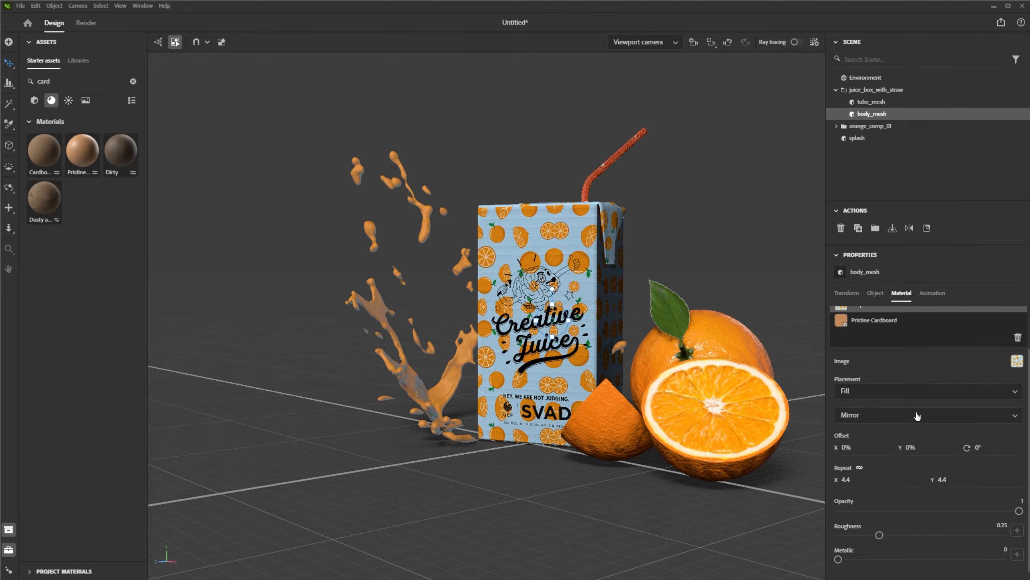
pyautogui.click(918, 415)
pyautogui.click(912, 431)
# - Lower the opacity of the orange pattern graphic slightly so the cardboard shows through, and deselect it
pyautogui.scroll(-1, 901, 516)
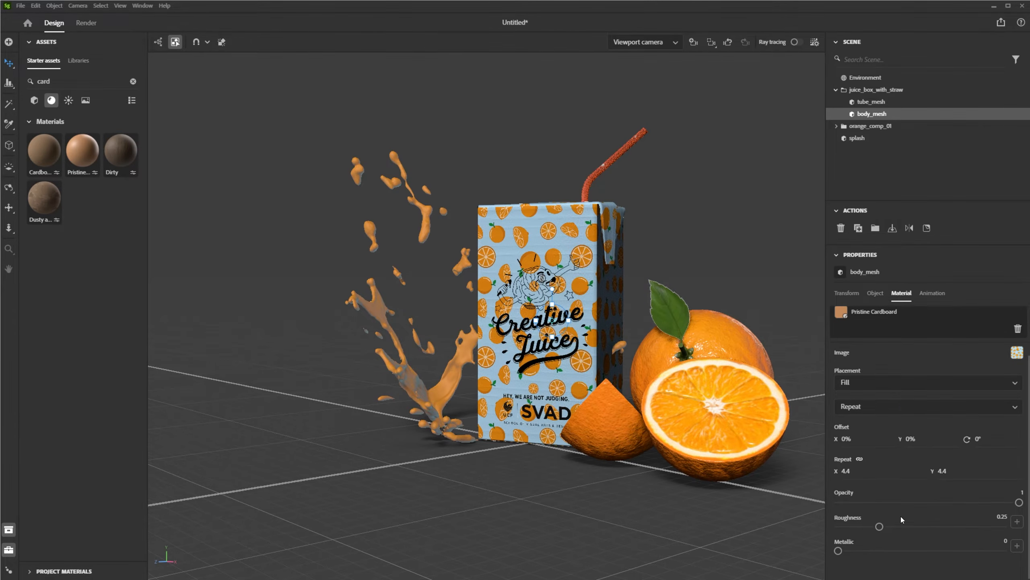
pyautogui.moveTo(1019, 502); pyautogui.dragTo(978, 502)
pyautogui.click(723, 242)
pyautogui.click(550, 329)
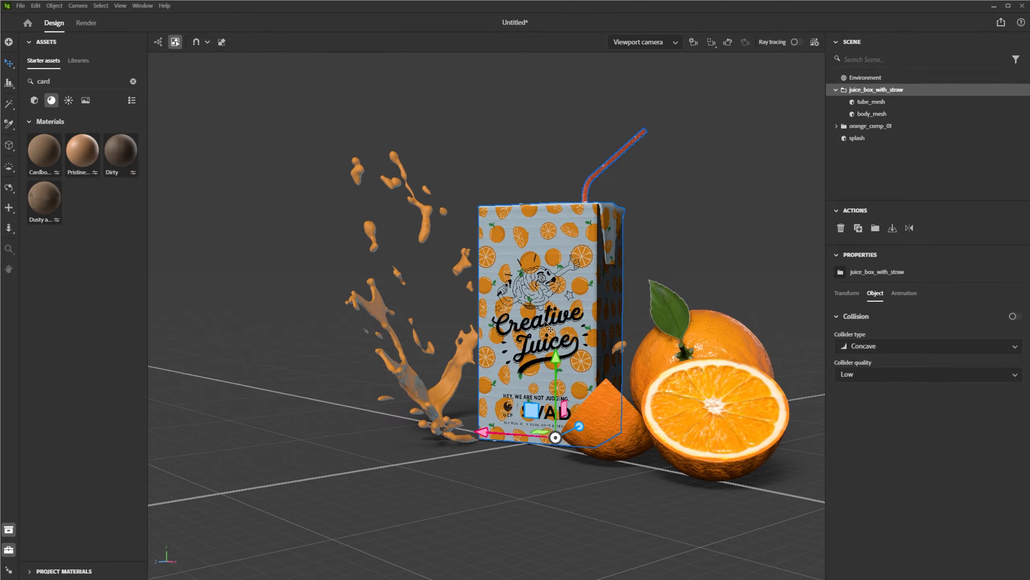
# - Place the Drips image as a graphic on body_mesh and move it to the upper edge of the box's front face
pyautogui.click(886, 114)
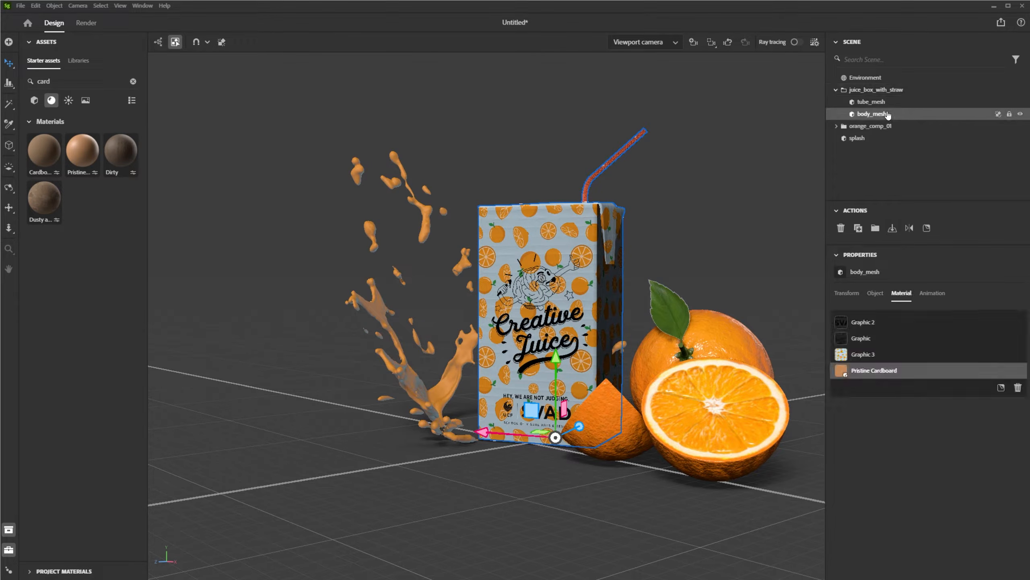
pyautogui.click(1001, 387)
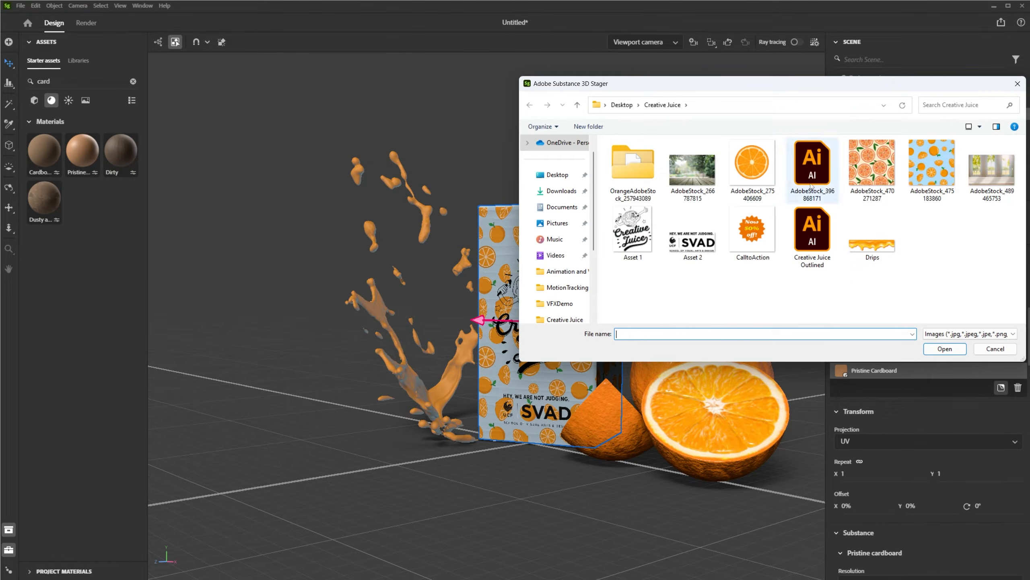
pyautogui.click(995, 348)
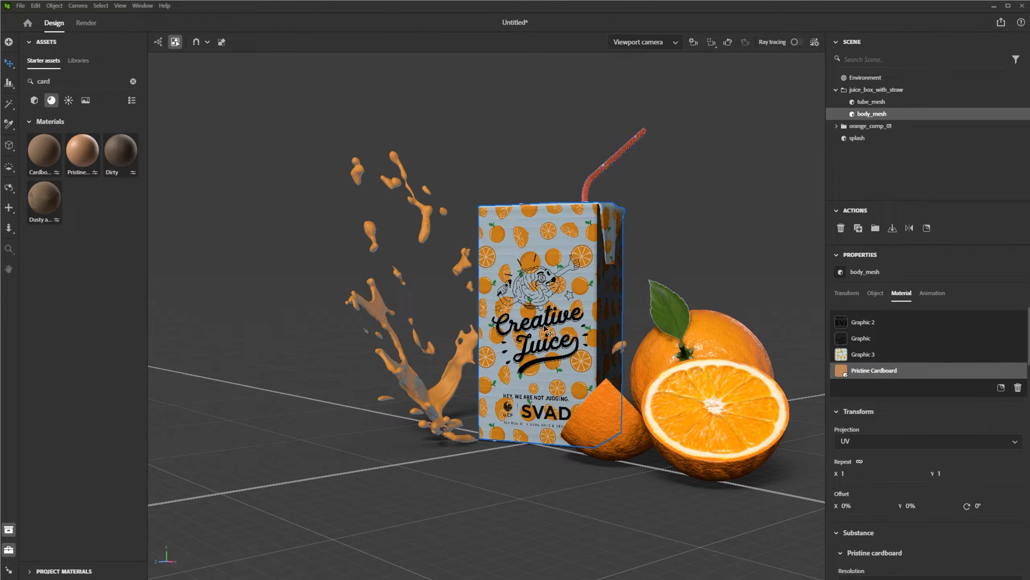
pyautogui.click(1000, 388)
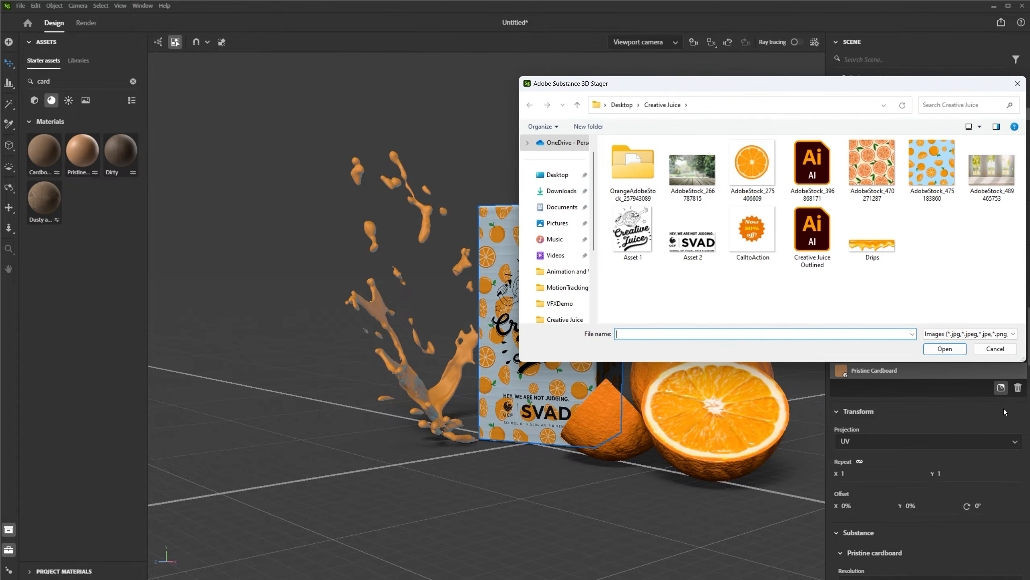
pyautogui.click(876, 246)
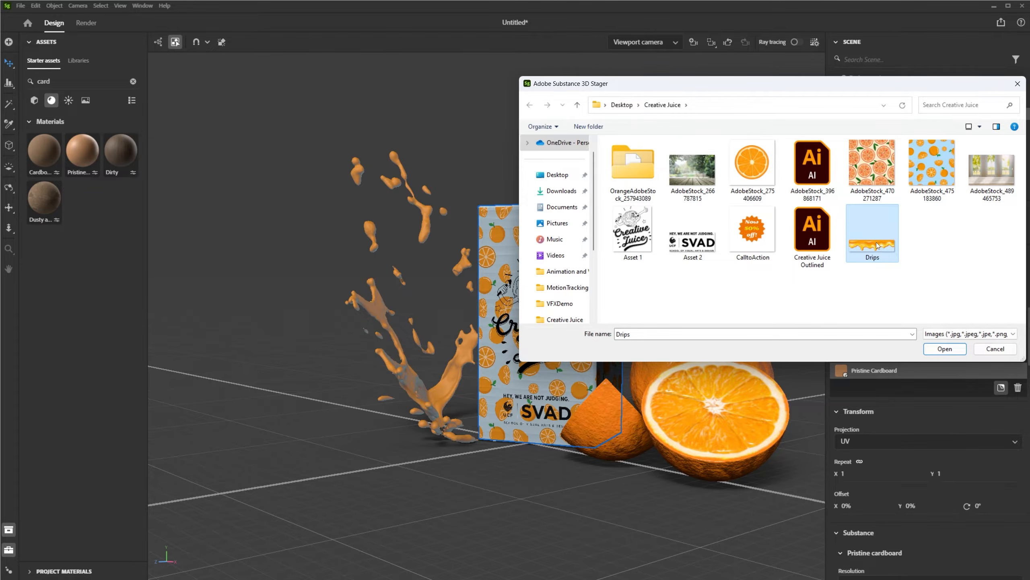
pyautogui.doubleClick(876, 246)
pyautogui.moveTo(559, 315); pyautogui.dragTo(552, 209)
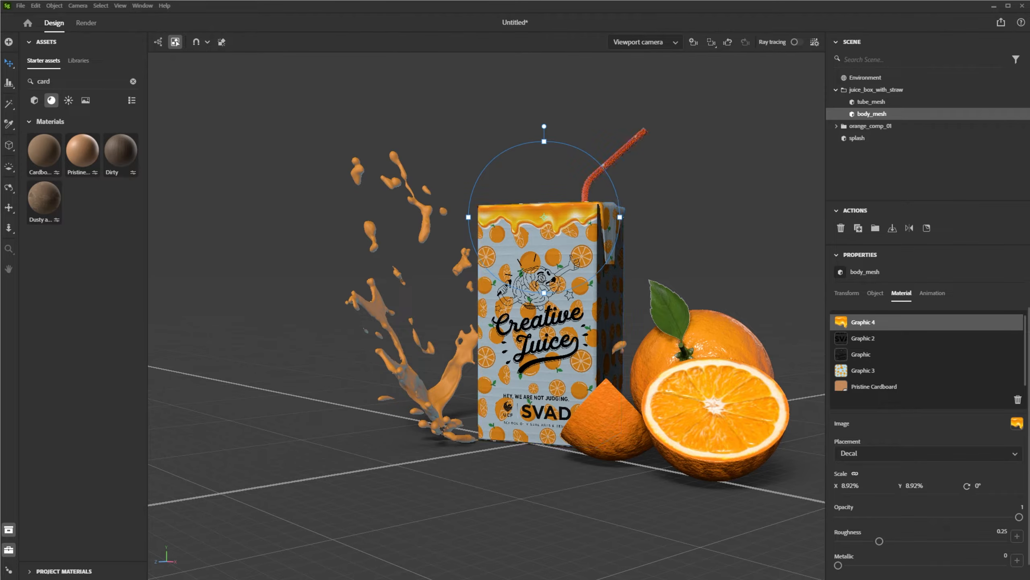
# - Scale the drip decal Graphic 4 to 7.42% and position it along the top edge of the carton's front
pyautogui.moveTo(851, 485); pyautogui.dragTo(843, 485)
pyautogui.moveTo(582, 215); pyautogui.dragTo(575, 219)
pyautogui.moveTo(851, 488); pyautogui.dragTo(856, 488)
pyautogui.moveTo(567, 215); pyautogui.dragTo(564, 216)
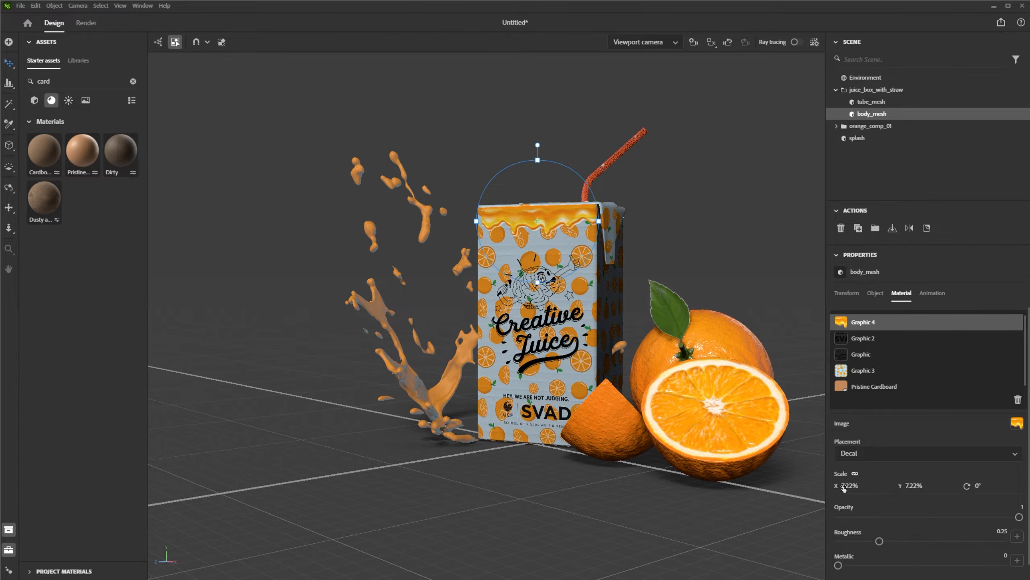
pyautogui.moveTo(844, 488); pyautogui.dragTo(846, 489)
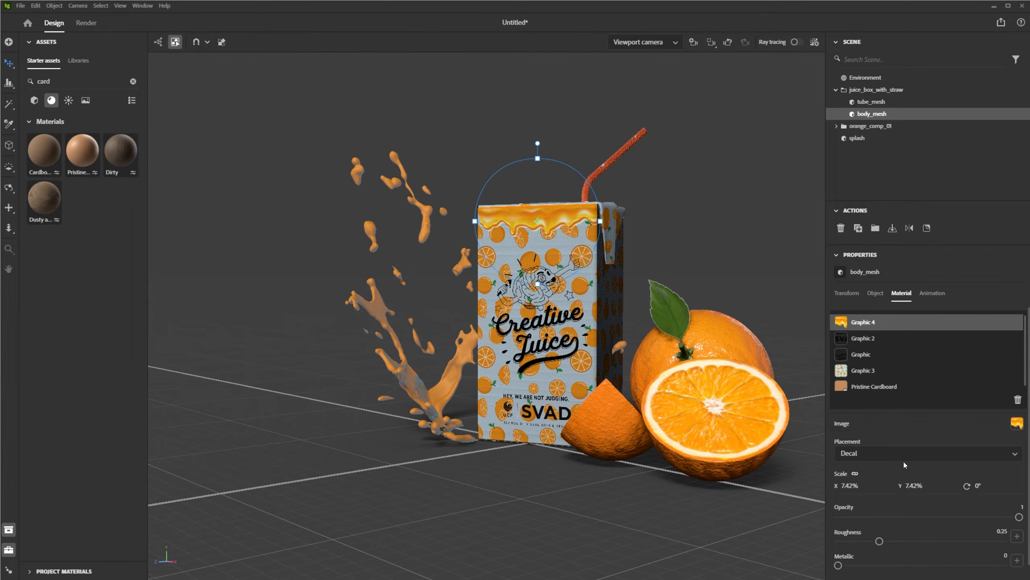
# - Set the opacity of the orange pattern Graphic 3 on body_mesh to 1
pyautogui.click(863, 371)
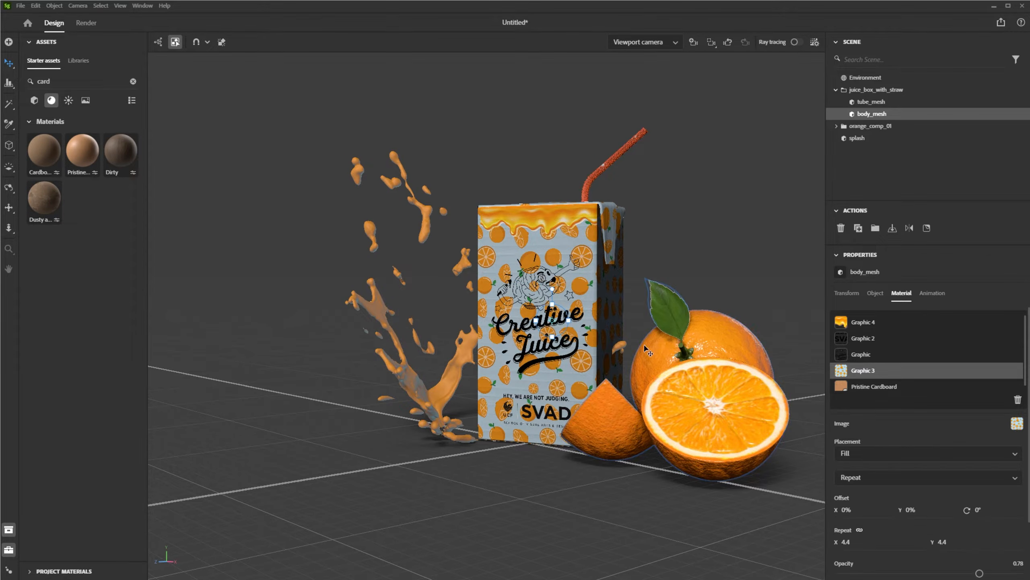
pyautogui.moveTo(846, 510); pyautogui.dragTo(845, 510)
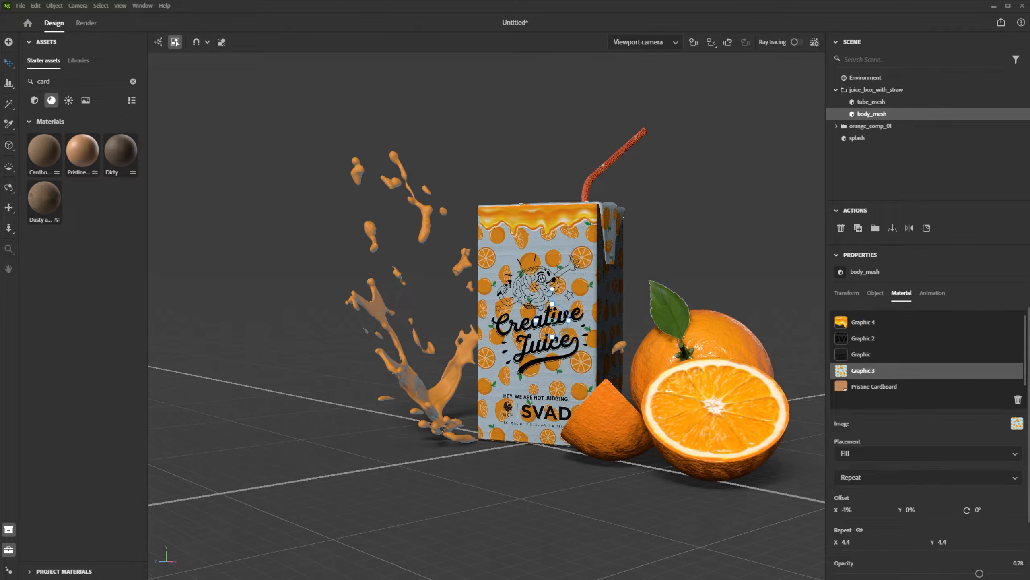
pyautogui.scroll(-3, 913, 554)
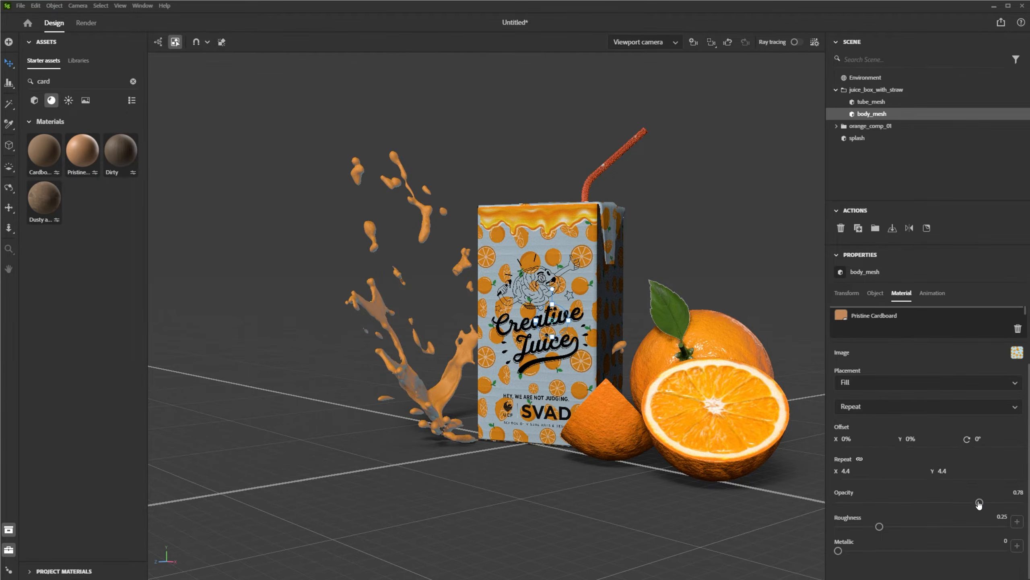
pyautogui.moveTo(979, 502); pyautogui.dragTo(1019, 502)
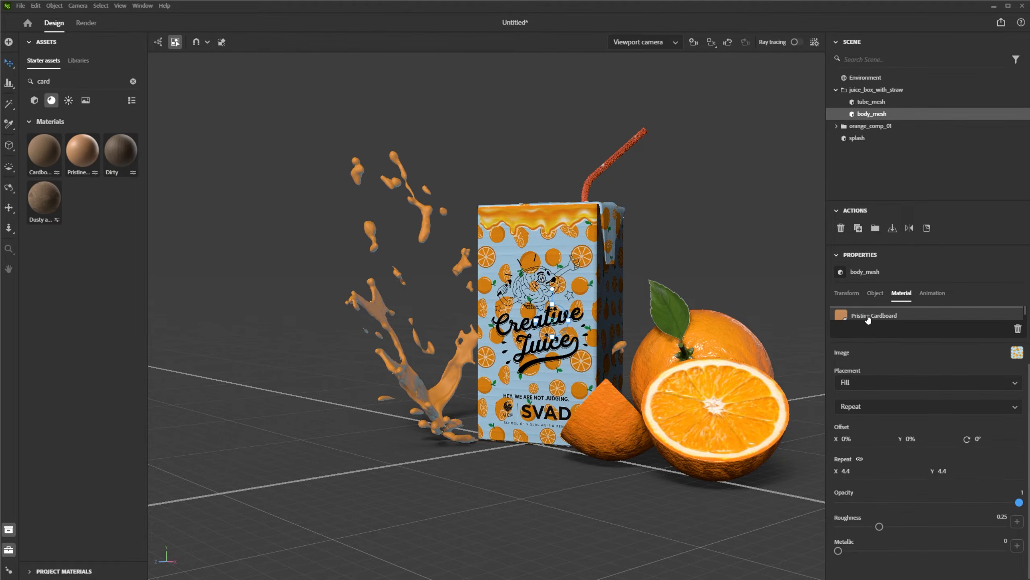
pyautogui.scroll(3, 870, 342)
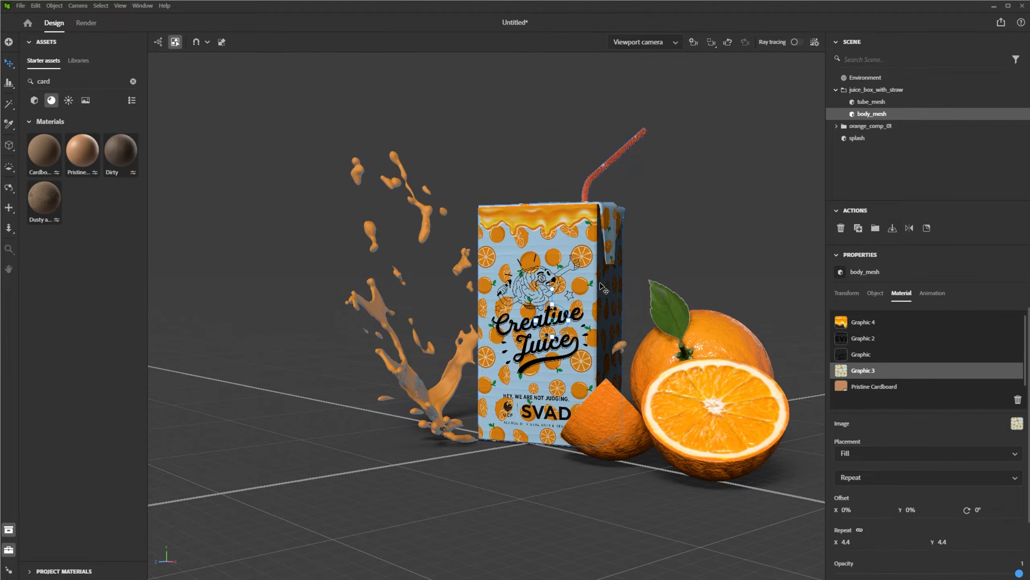
# - Try Decal placement for the orange pattern Graphic 3 on the carton, and delete that graphic from body_mesh
pyautogui.click(897, 453)
pyautogui.click(873, 478)
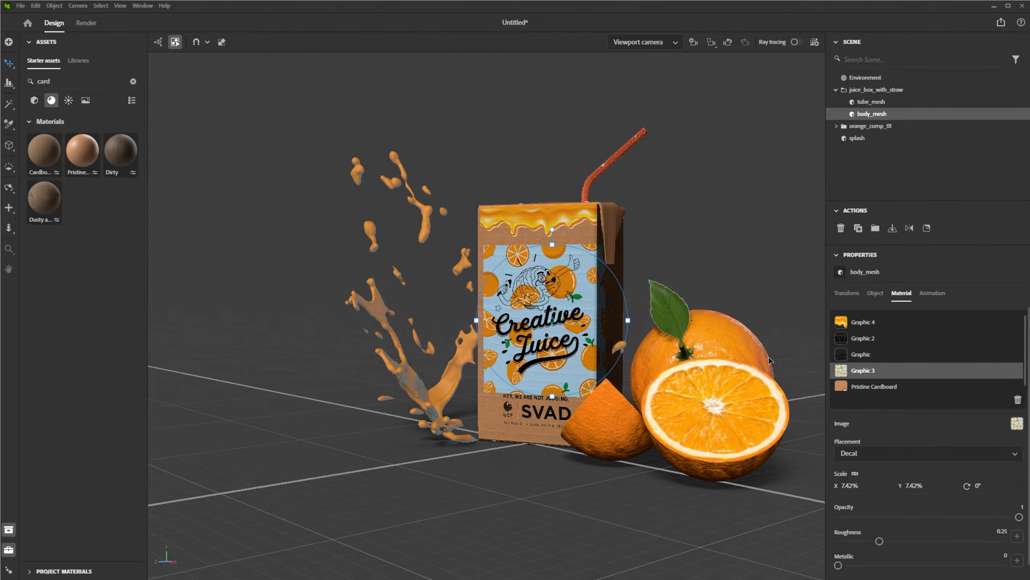
pyautogui.moveTo(598, 303); pyautogui.dragTo(580, 277)
pyautogui.press('Delete')
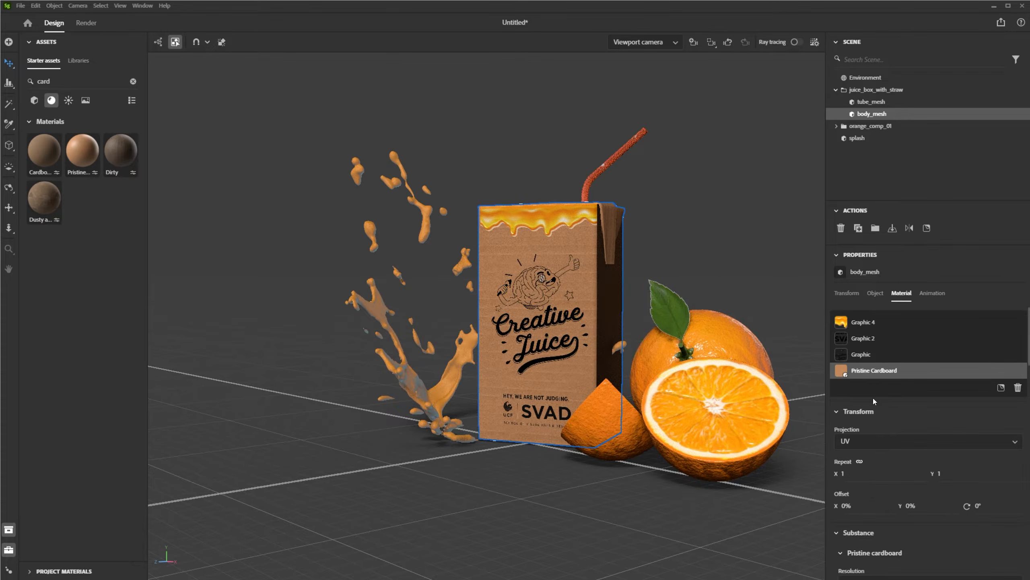
pyautogui.click(538, 327)
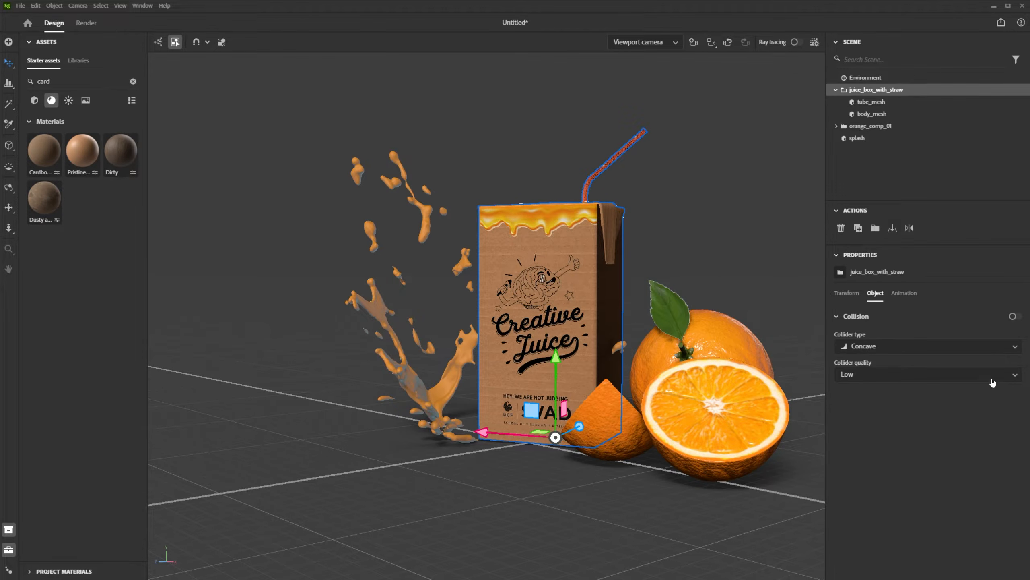
pyautogui.click(722, 267)
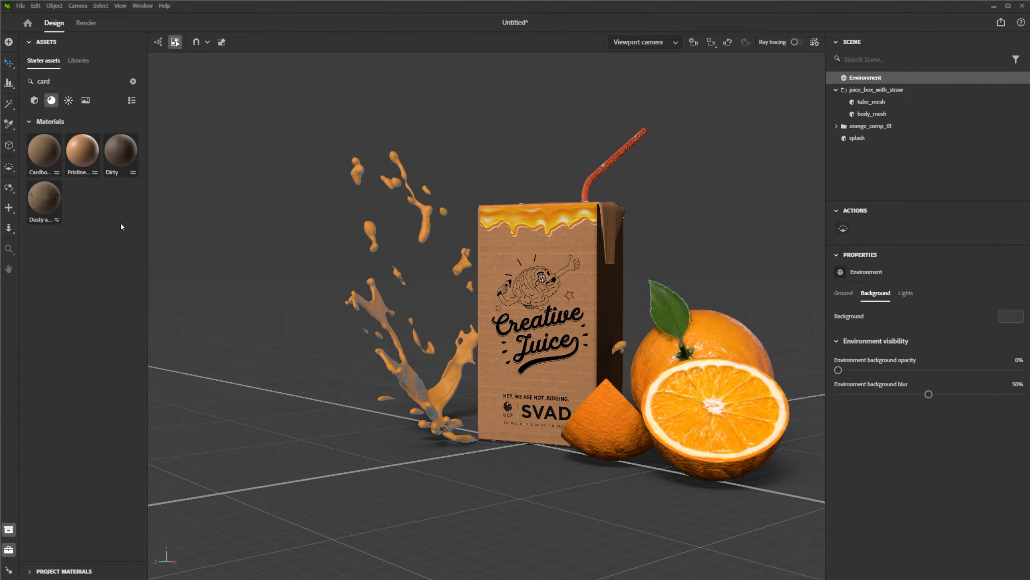
# - Clear the asset search and browse the image textures in the starter assets
pyautogui.click(35, 100)
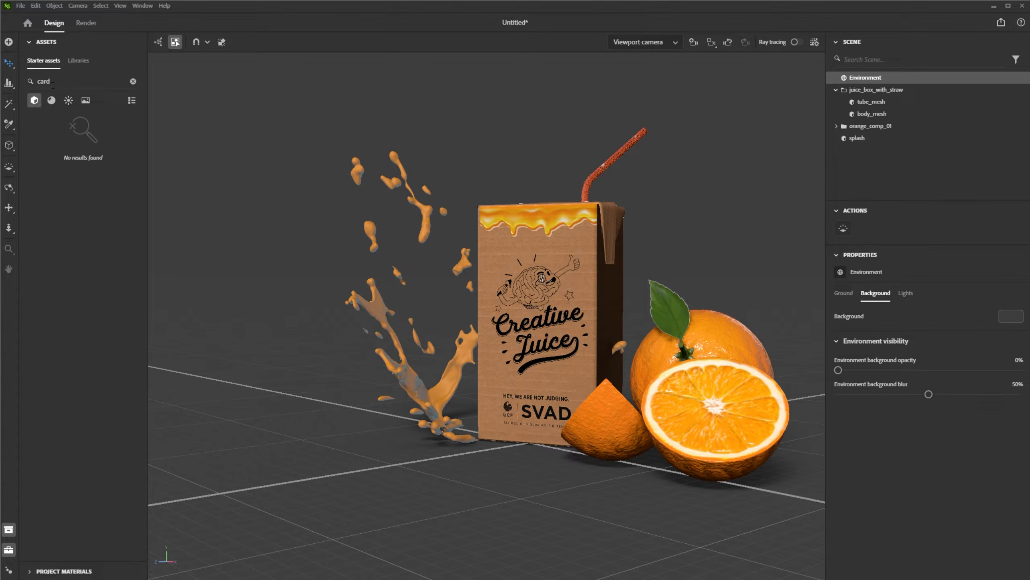
pyautogui.click(85, 101)
pyautogui.click(133, 81)
pyautogui.scroll(-15, 89, 362)
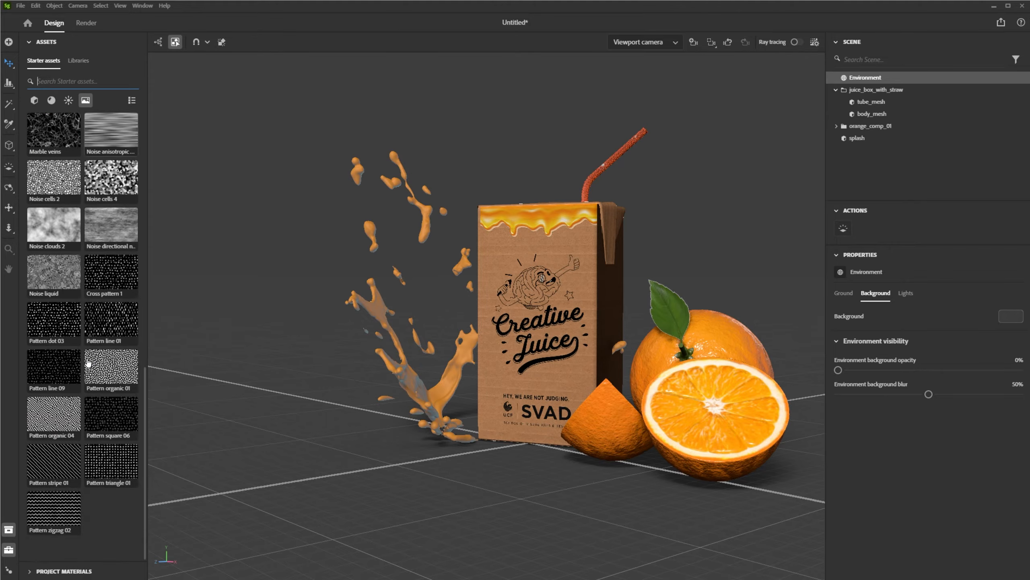
pyautogui.scroll(8, 89, 362)
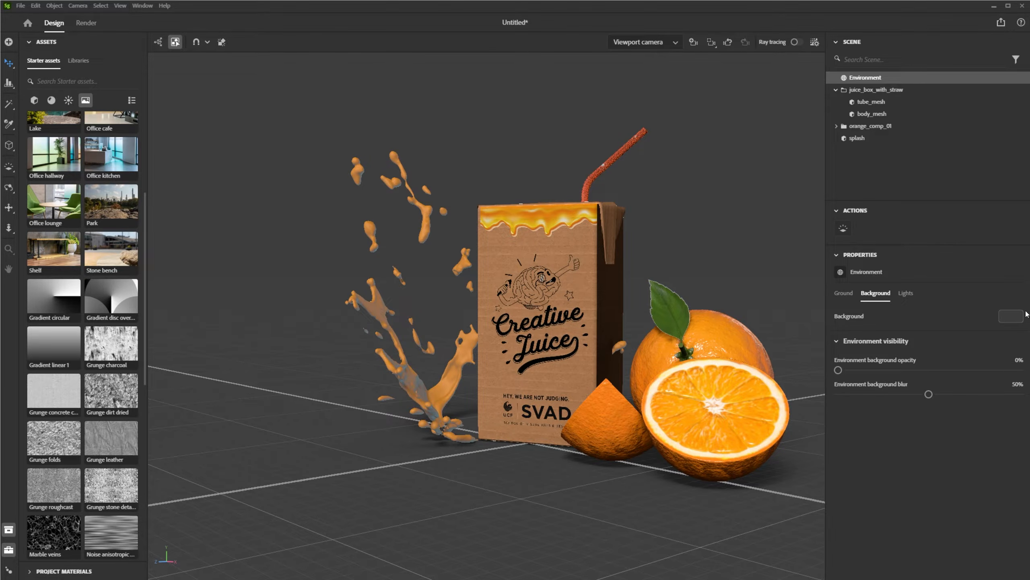
pyautogui.click(554, 330)
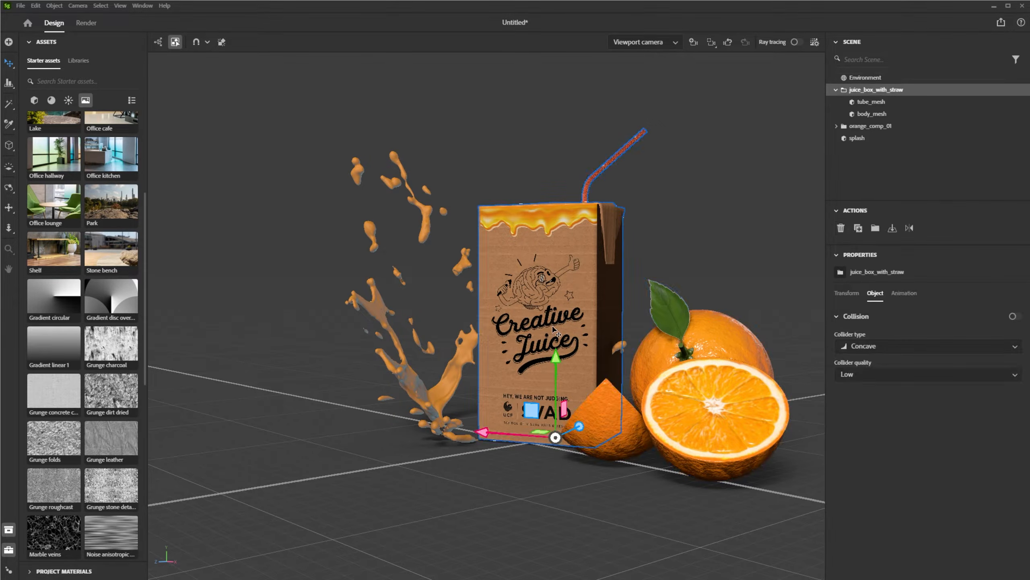
pyautogui.click(681, 265)
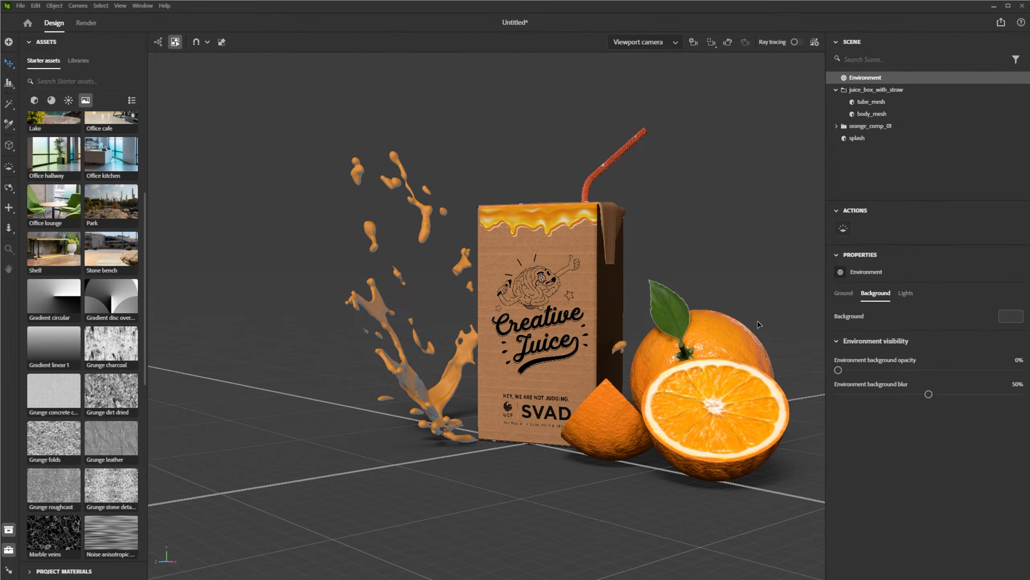
# - Preview the scene with ray tracing and switch it off again
pyautogui.click(797, 42)
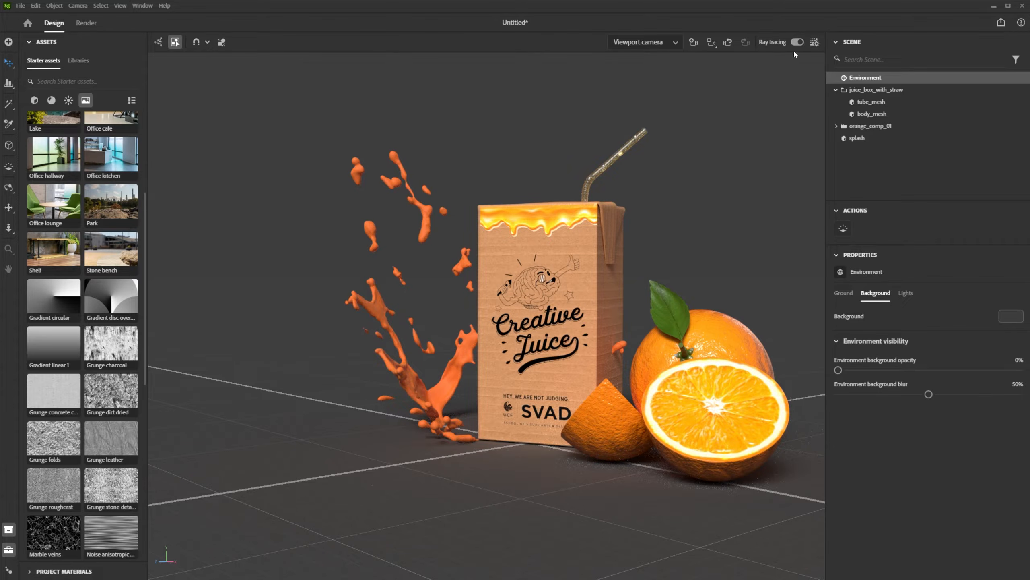
pyautogui.click(797, 43)
pyautogui.click(555, 200)
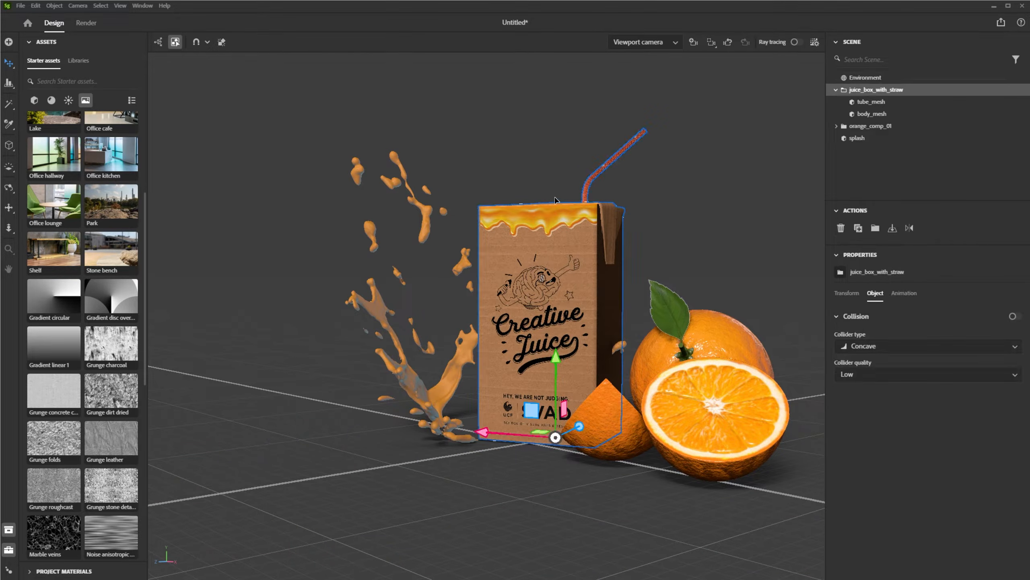
# - Lower the opacity of the drip decal Graphic 4 on body_mesh and check it briefly with ray tracing
pyautogui.click(849, 138)
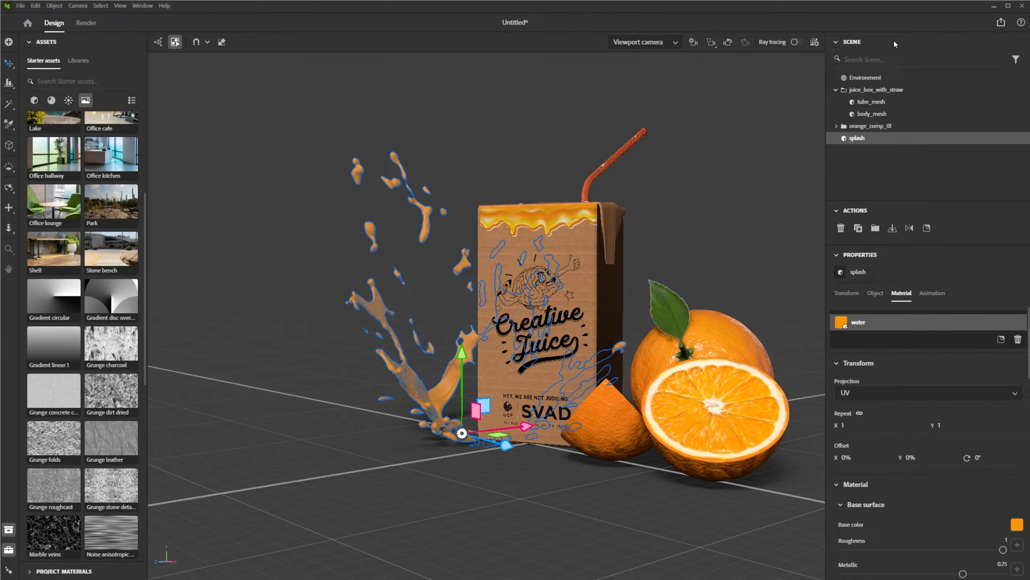
pyautogui.click(872, 115)
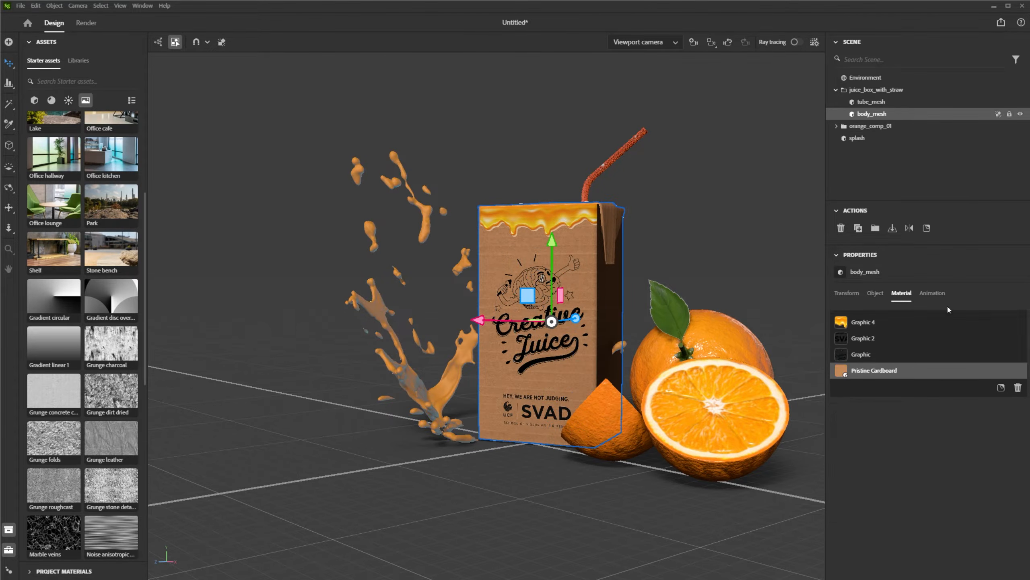
pyautogui.click(892, 324)
pyautogui.moveTo(1020, 505); pyautogui.dragTo(911, 506)
pyautogui.click(772, 61)
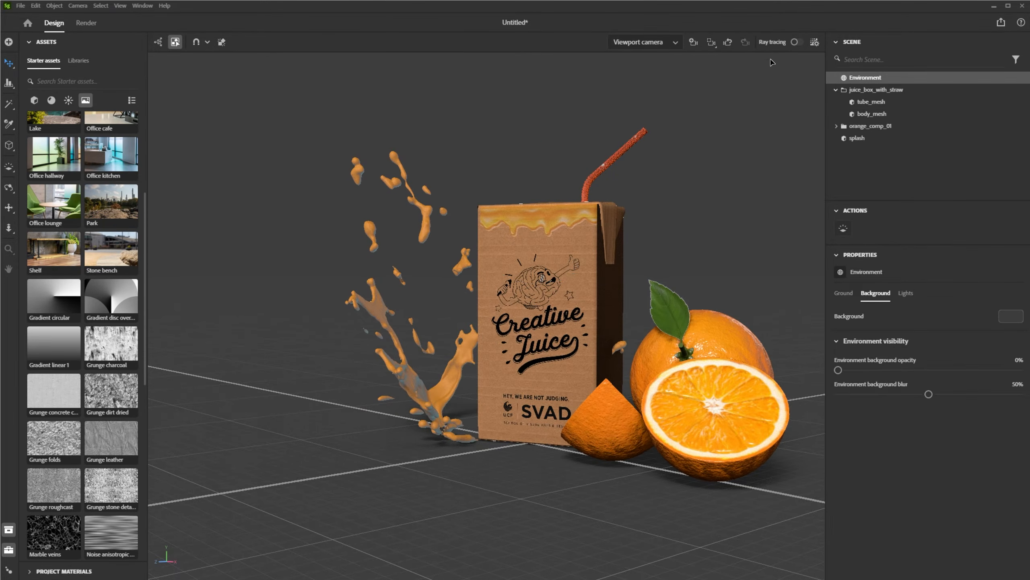
pyautogui.click(796, 42)
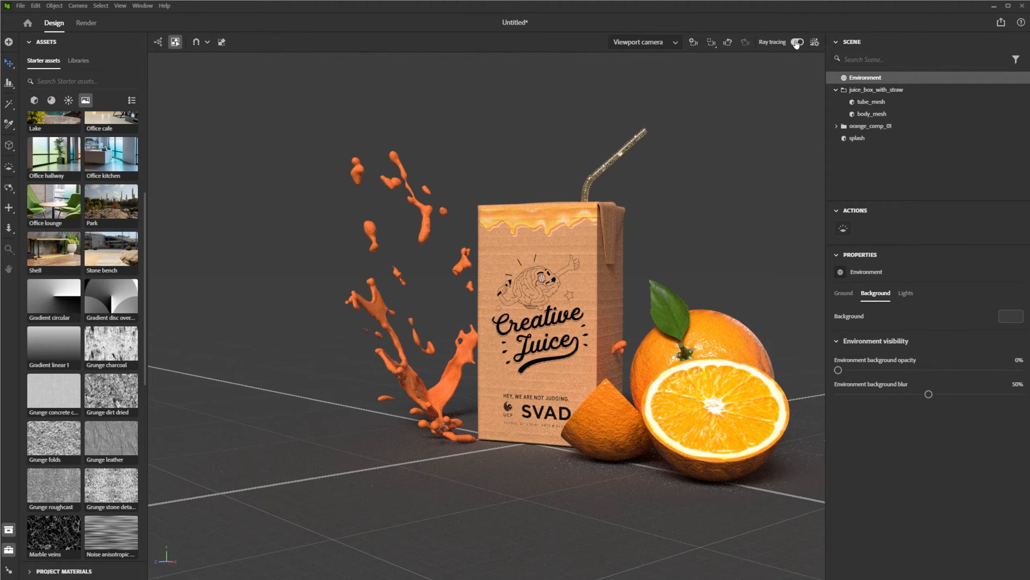
pyautogui.click(796, 43)
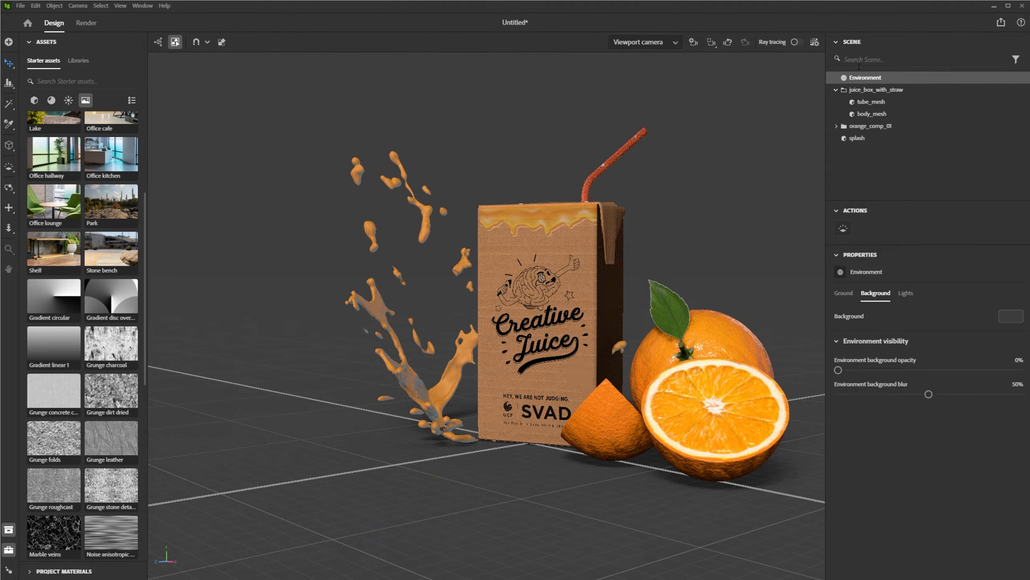
# - Change the color of body_mesh's Pristine Cardboard material to a light cream, RGB 250, 221, 177
pyautogui.click(880, 114)
pyautogui.scroll(-1, 987, 504)
pyautogui.scroll(-4, 990, 495)
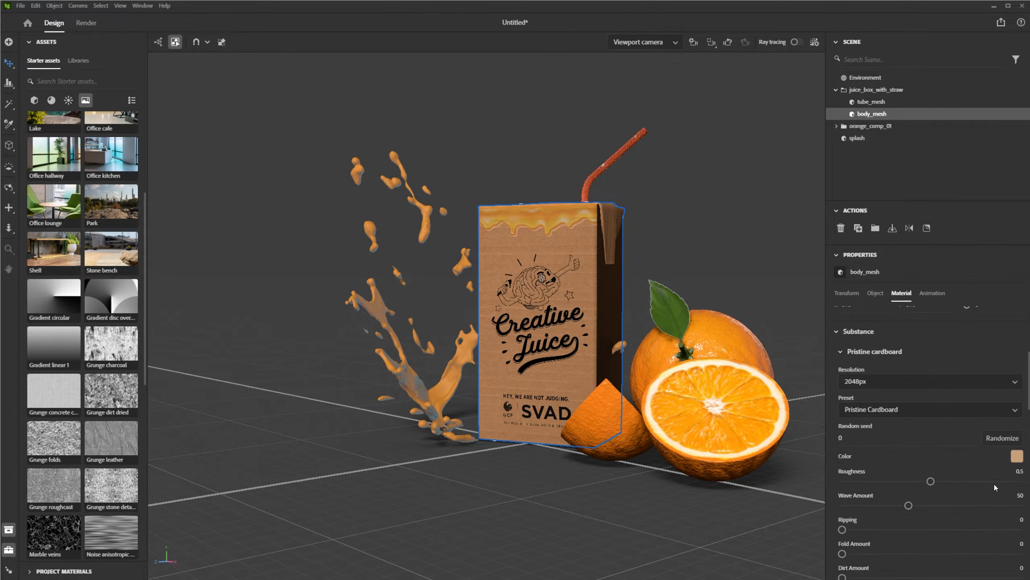
pyautogui.click(1017, 456)
pyautogui.moveTo(930, 397)
pyautogui.mouseDown()
pyautogui.moveTo(882, 378)
pyautogui.moveTo(920, 378)
pyautogui.moveTo(907, 374)
pyautogui.mouseUp()
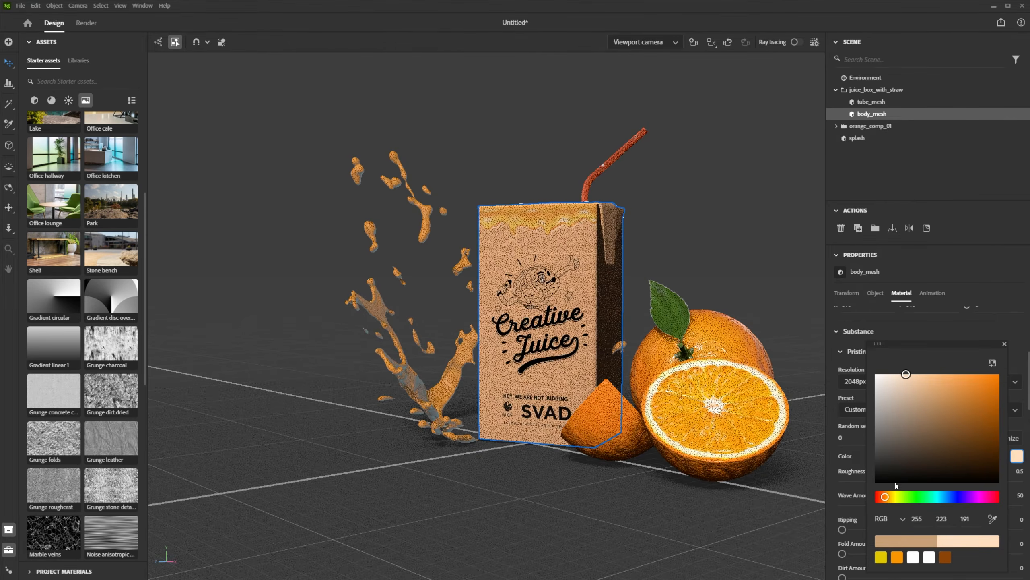
pyautogui.click(894, 495)
pyautogui.moveTo(894, 495); pyautogui.dragTo(892, 495)
pyautogui.moveTo(905, 377); pyautogui.dragTo(901, 379)
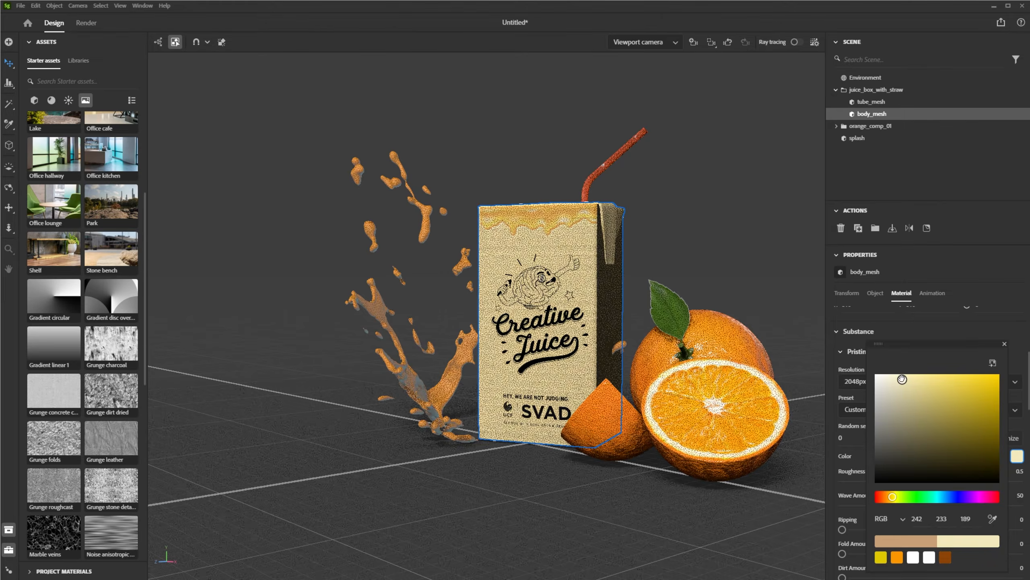
pyautogui.moveTo(892, 496); pyautogui.dragTo(887, 496)
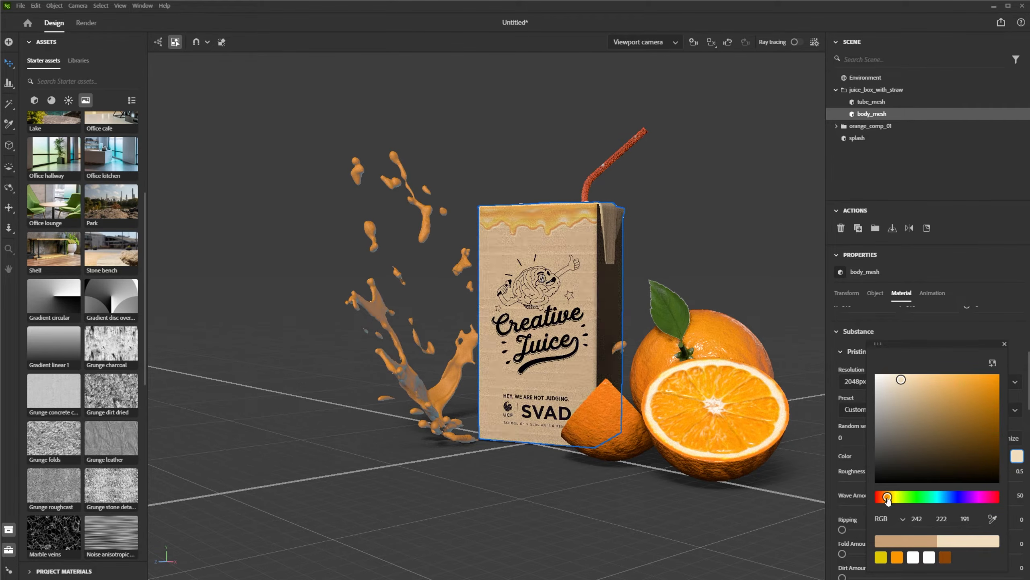
pyautogui.moveTo(901, 380); pyautogui.dragTo(911, 376)
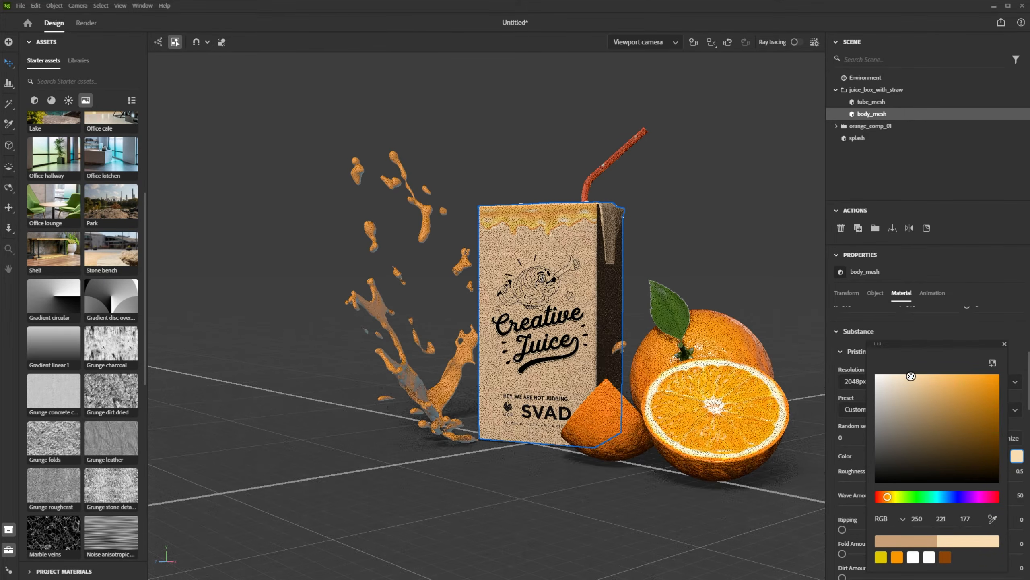
pyautogui.click(932, 335)
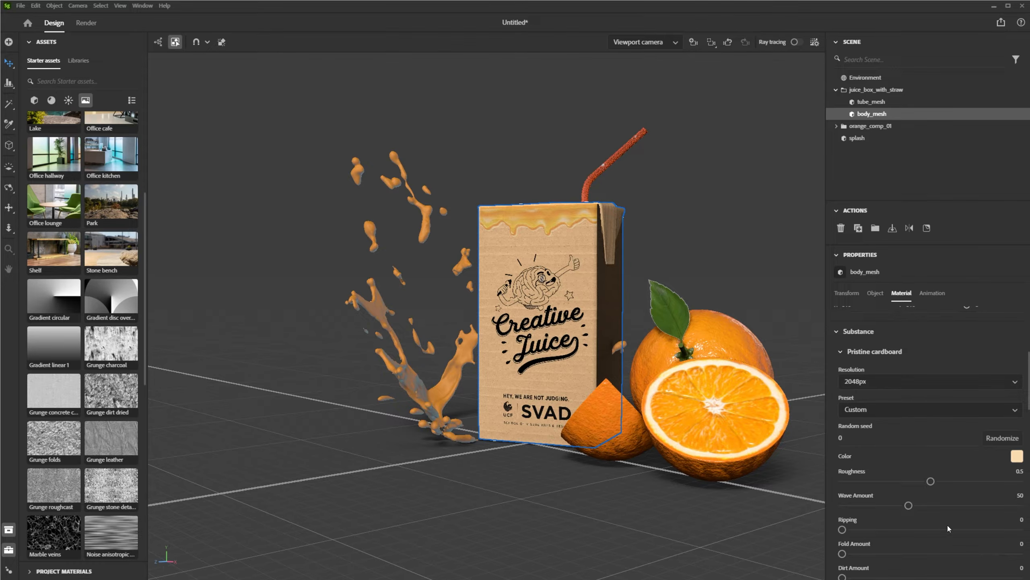
# - Set the Pristine Cardboard material's Wave Amount to 62 and look through its remaining parameters
pyautogui.moveTo(901, 504); pyautogui.dragTo(935, 504)
pyautogui.moveTo(842, 529); pyautogui.dragTo(842, 553)
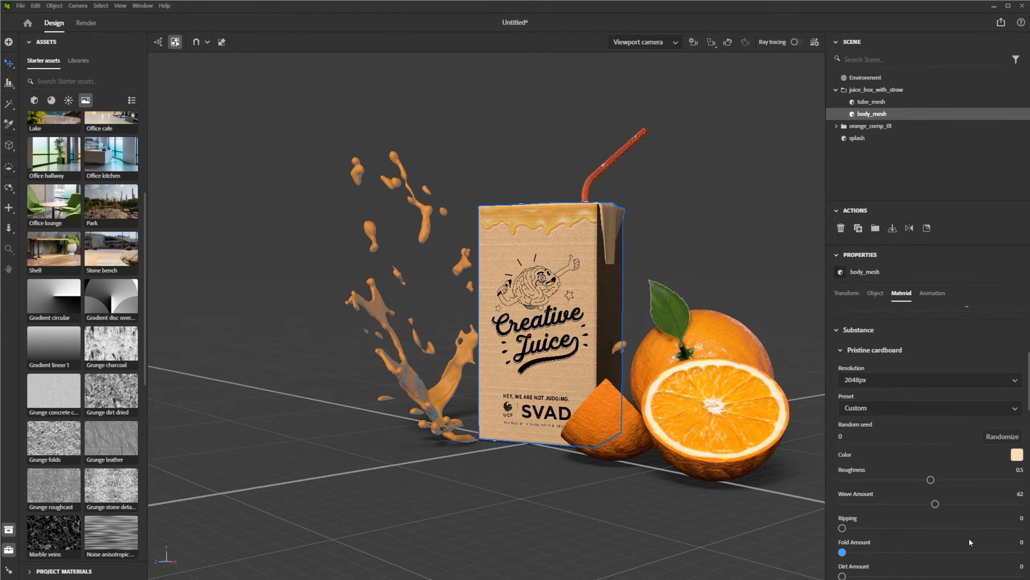
pyautogui.scroll(-4, 855, 468)
pyautogui.scroll(10, 913, 535)
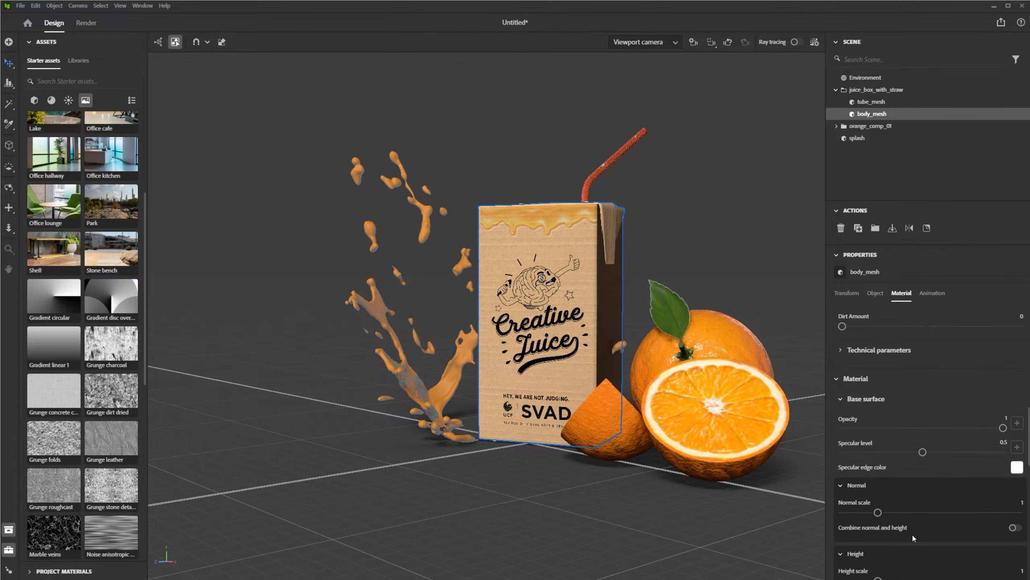
pyautogui.scroll(1, 949, 491)
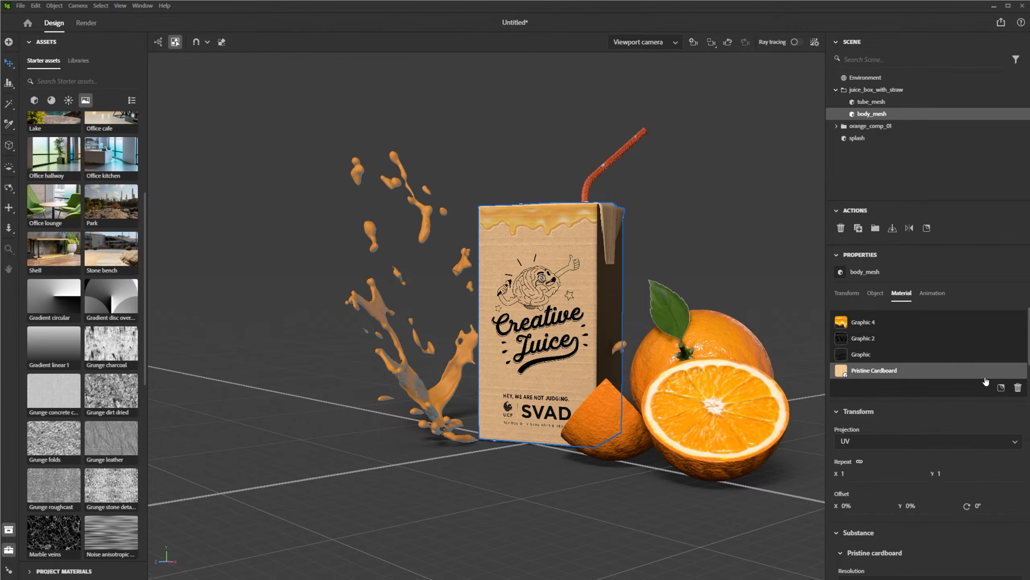
pyautogui.click(1001, 388)
pyautogui.doubleClick(933, 166)
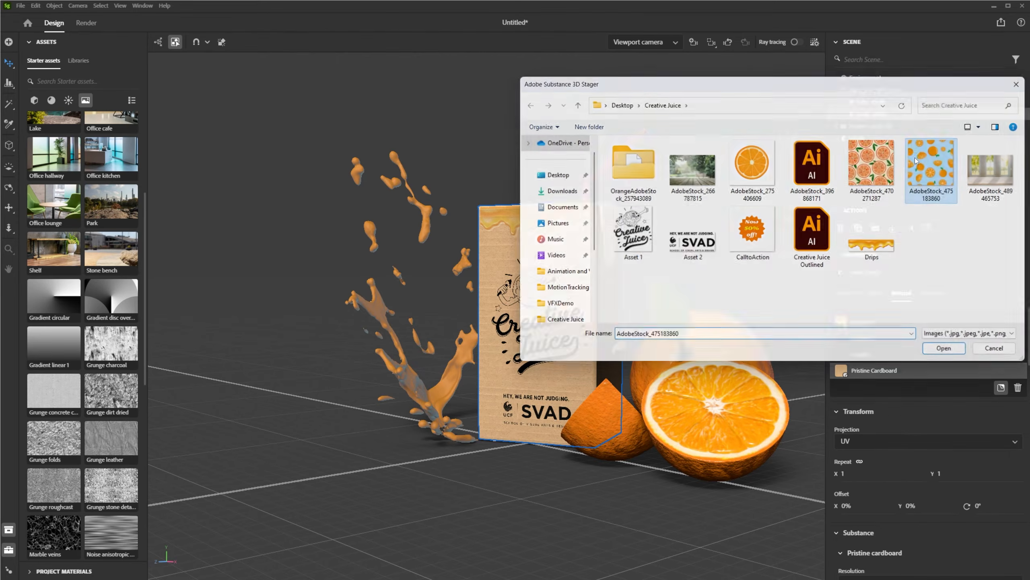
pyautogui.click(1018, 399)
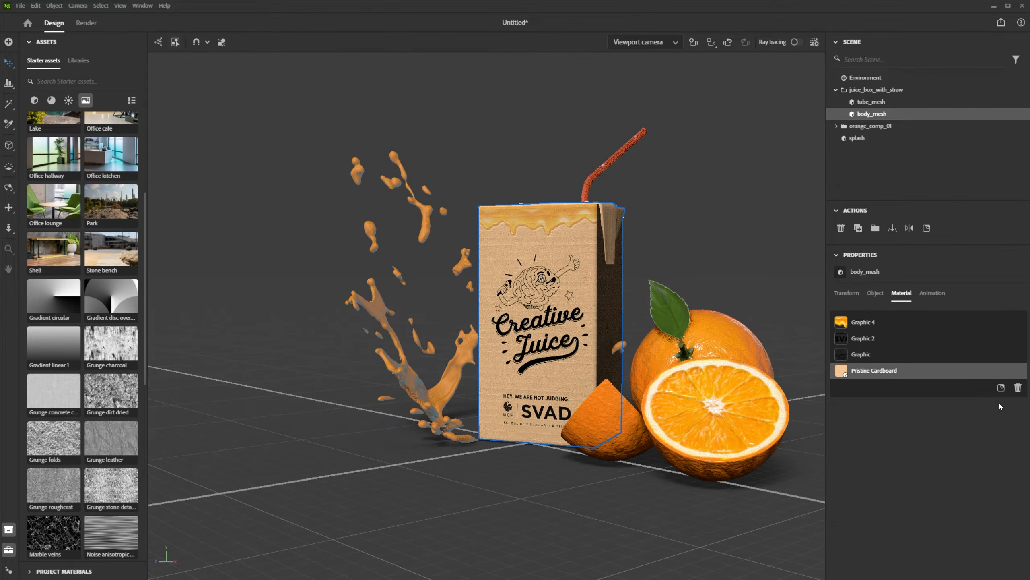
# - Add the image AdobeStock_470271287 as a new graphic on body_mesh's cardboard material
pyautogui.click(1001, 388)
pyautogui.doubleClick(865, 170)
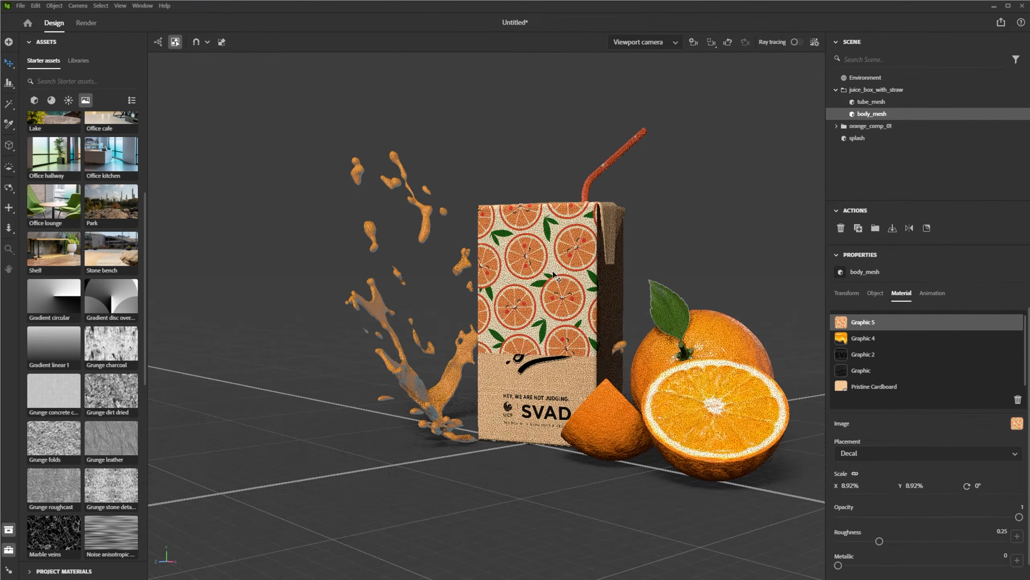
# - Move Graphic 5 directly above Pristine Cardboard in the layer order, trying Fill placement before returning it to Decal
pyautogui.click(883, 452)
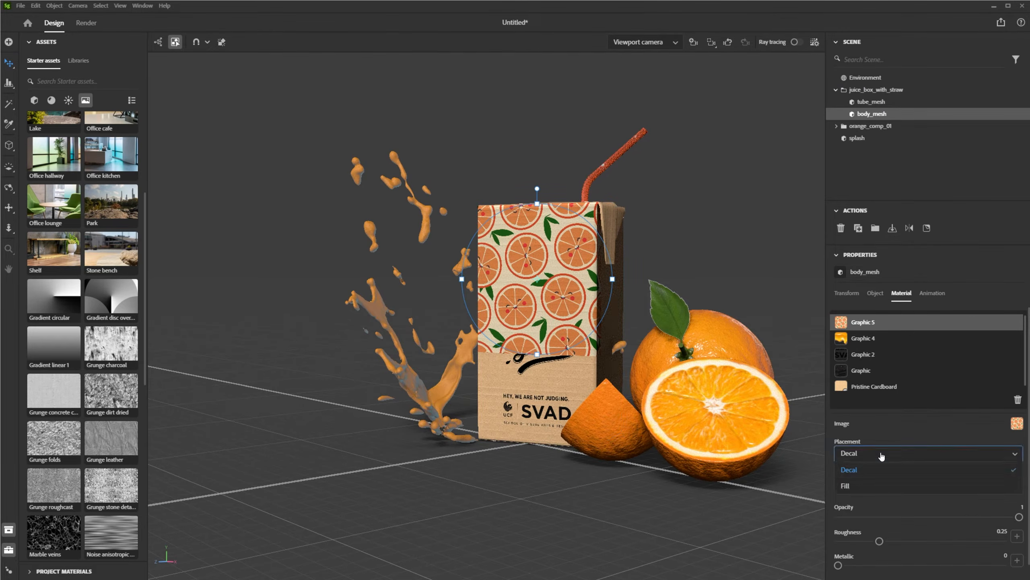
pyautogui.click(881, 489)
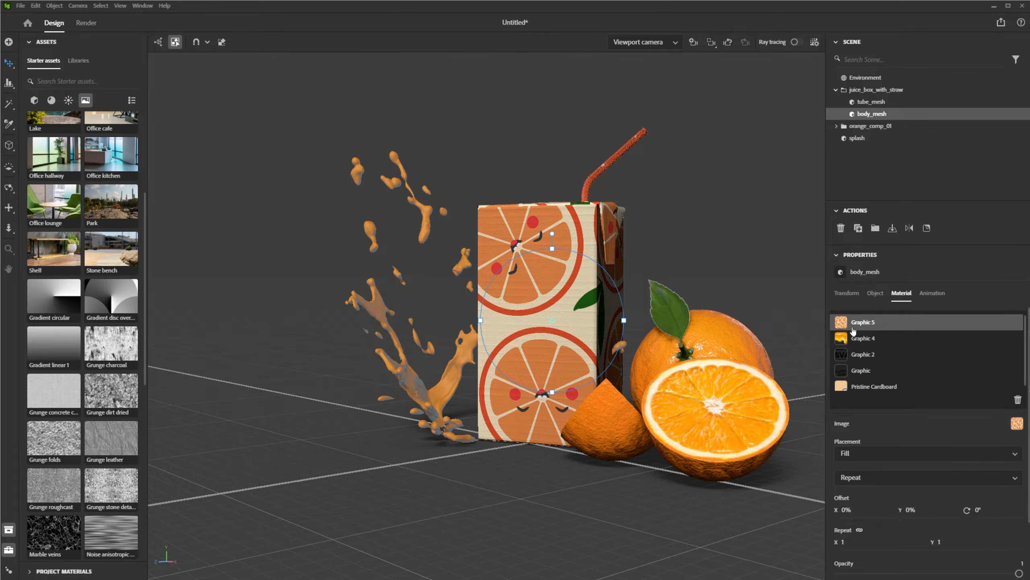
pyautogui.moveTo(852, 327); pyautogui.dragTo(866, 381)
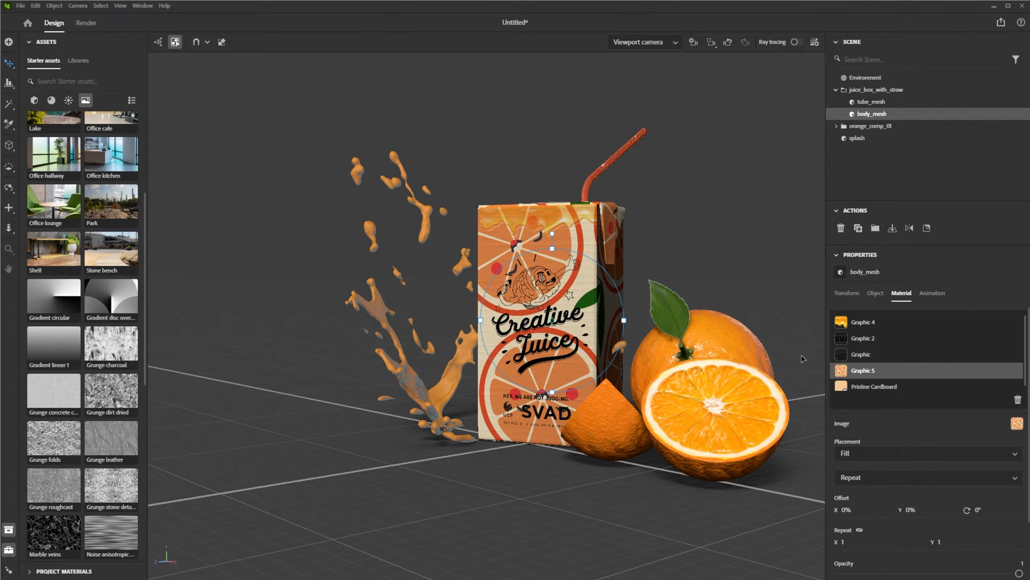
pyautogui.click(919, 453)
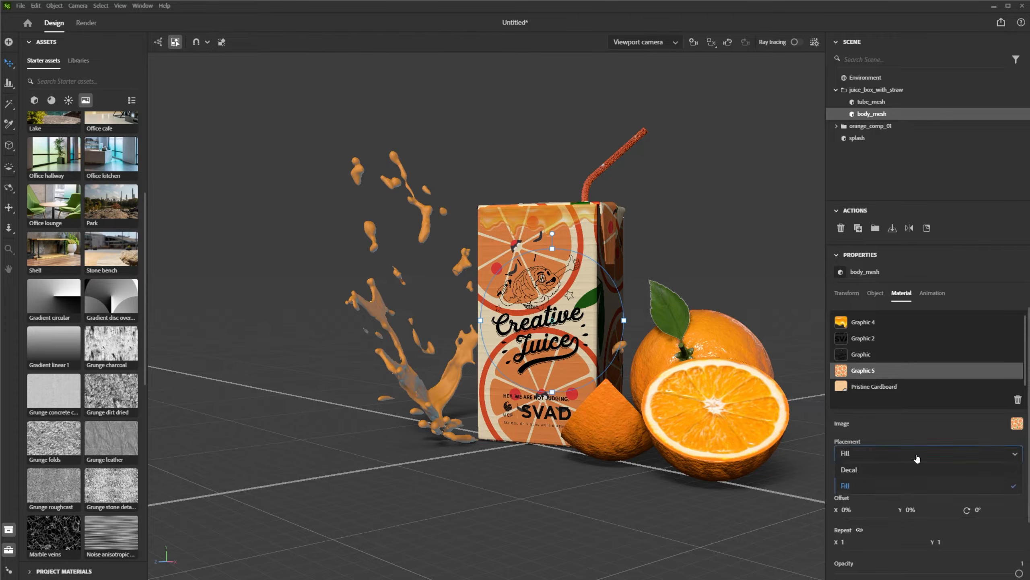
pyautogui.click(866, 475)
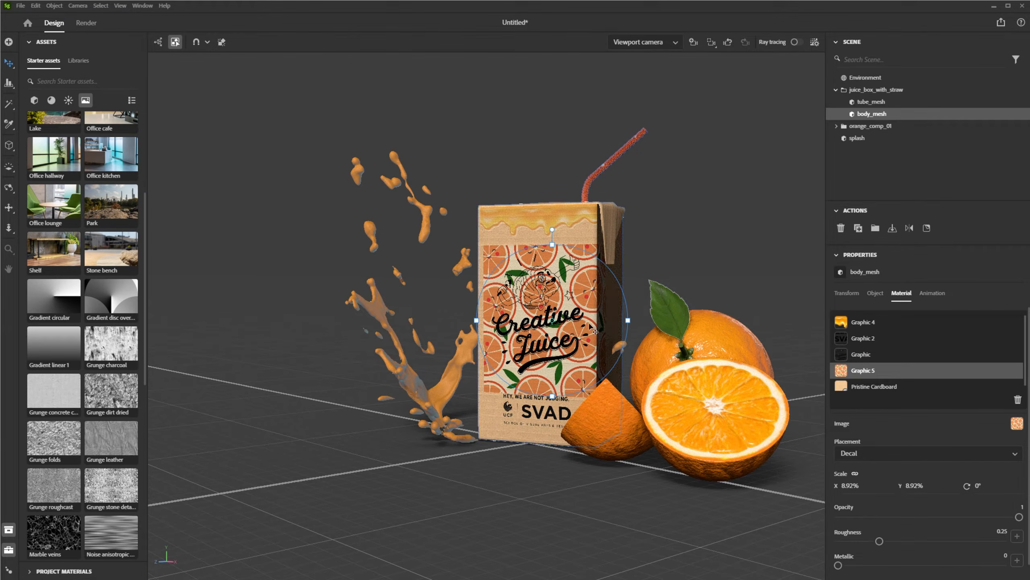
# - Move the Graphic 5 orange pattern decal from the front of the carton onto its side face
pyautogui.moveTo(575, 321); pyautogui.dragTo(635, 262)
pyautogui.moveTo(635, 262); pyautogui.dragTo(580, 325, button='right')
pyautogui.moveTo(582, 328); pyautogui.dragTo(592, 296)
pyautogui.moveTo(593, 298); pyautogui.dragTo(782, 356, button='right')
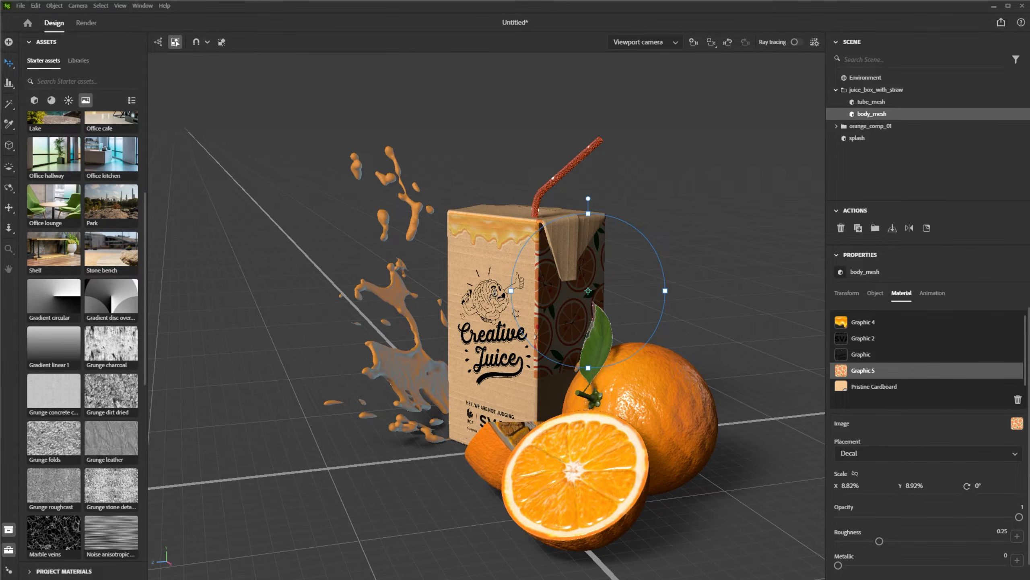
# - Fit the Graphic 5 decal to the carton's side face, setting its Y scale to 14.12% and adjusting its position, width and height
pyautogui.hotkey('ctrl', 'z')
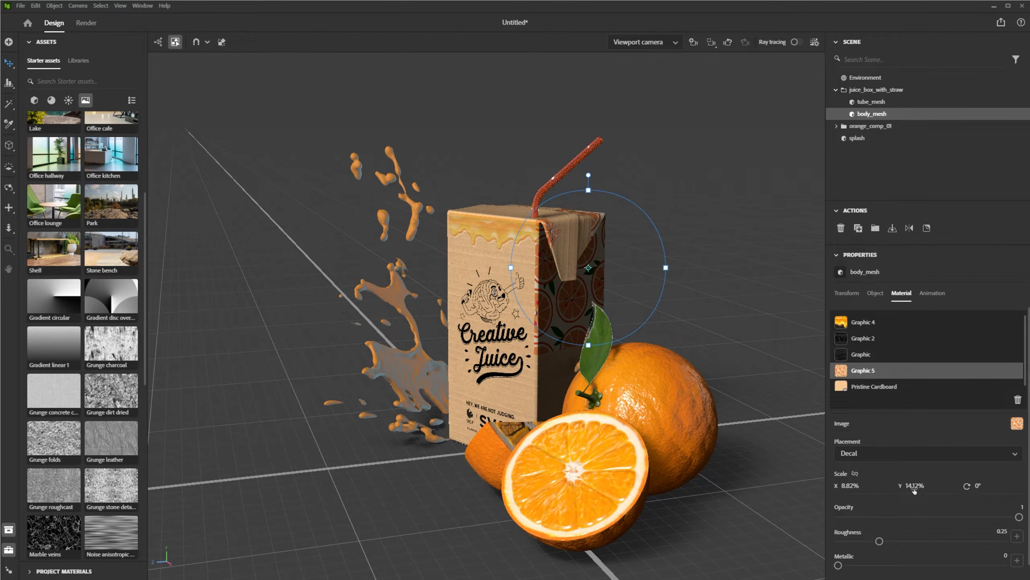
pyautogui.hotkey('ctrl', 'z')
pyautogui.moveTo(522, 349); pyautogui.dragTo(556, 317)
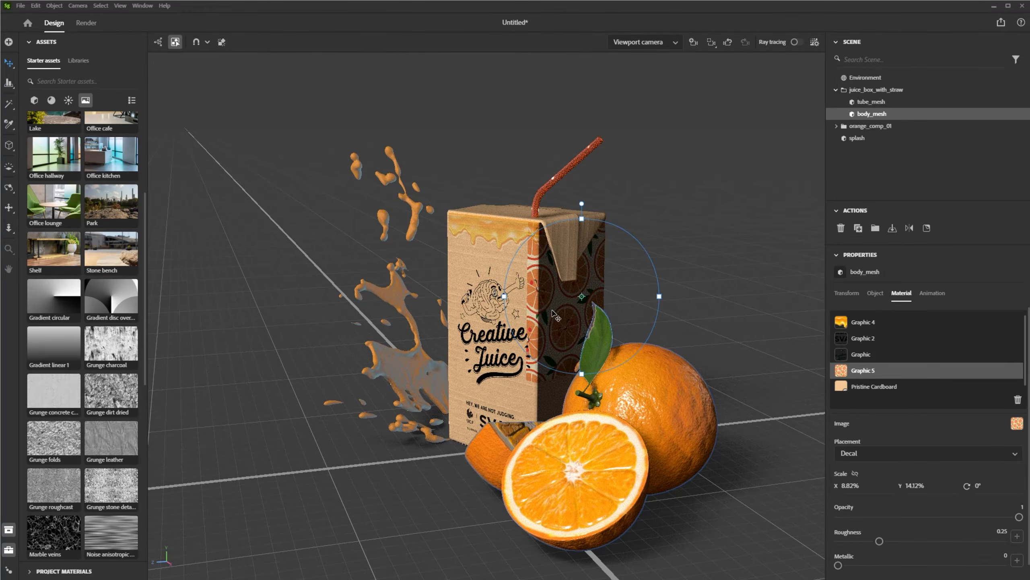
pyautogui.moveTo(505, 296); pyautogui.dragTo(522, 297)
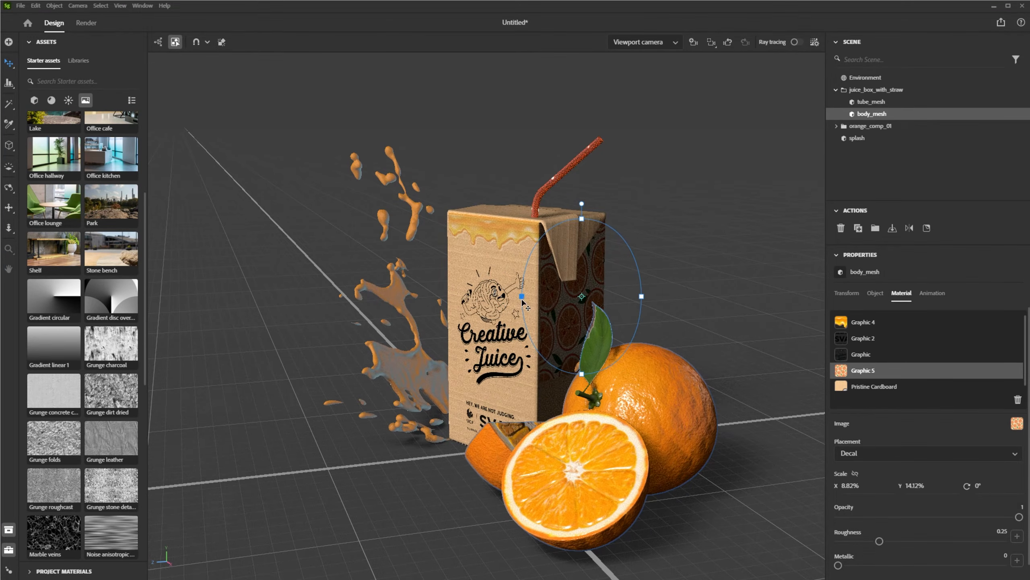
pyautogui.moveTo(579, 377); pyautogui.dragTo(583, 417)
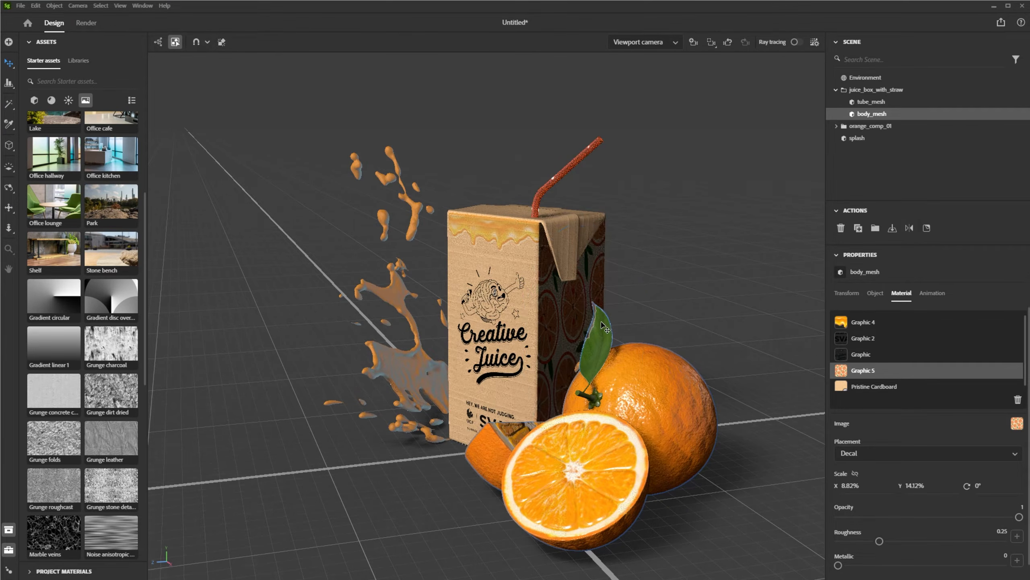
# - Inspect the patterned carton side from other angles and preview the scene briefly with ray tracing
pyautogui.click(865, 77)
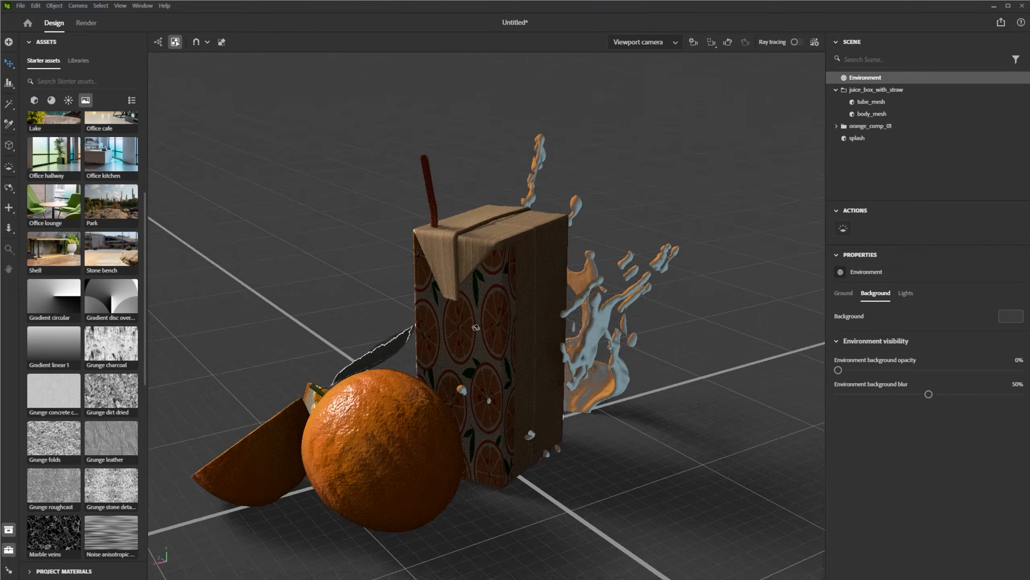
pyautogui.moveTo(460, 354); pyautogui.dragTo(706, 309, button='right')
pyautogui.click(796, 43)
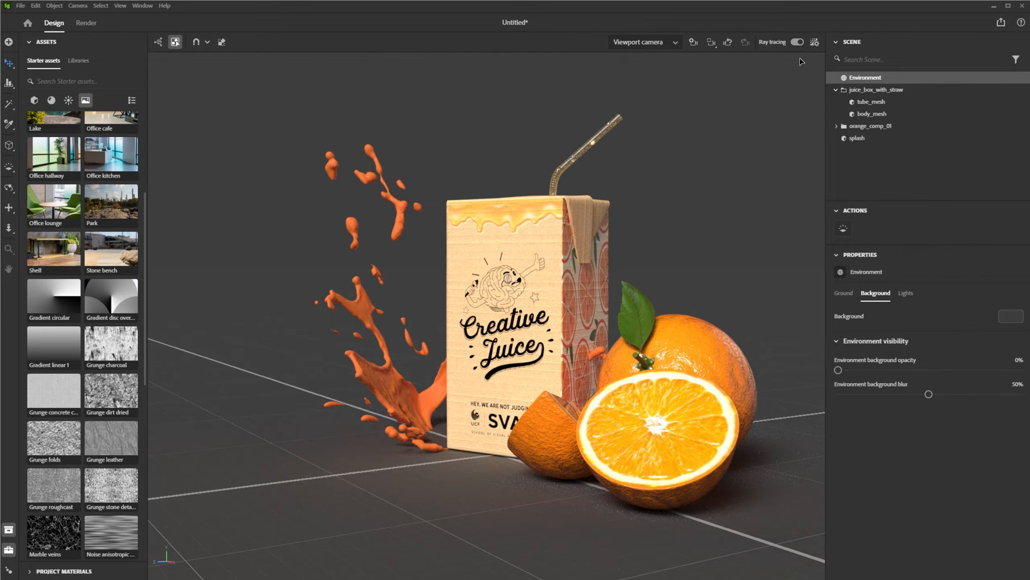
pyautogui.click(795, 43)
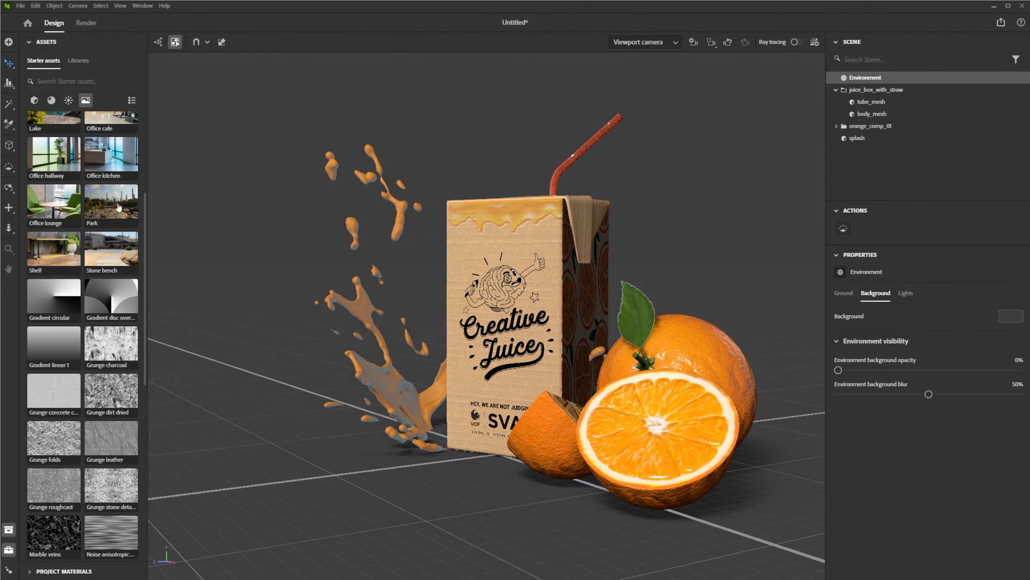
# - Browse the environment lights among the starter assets and try the Urban exploring interior light on the scene
pyautogui.click(68, 102)
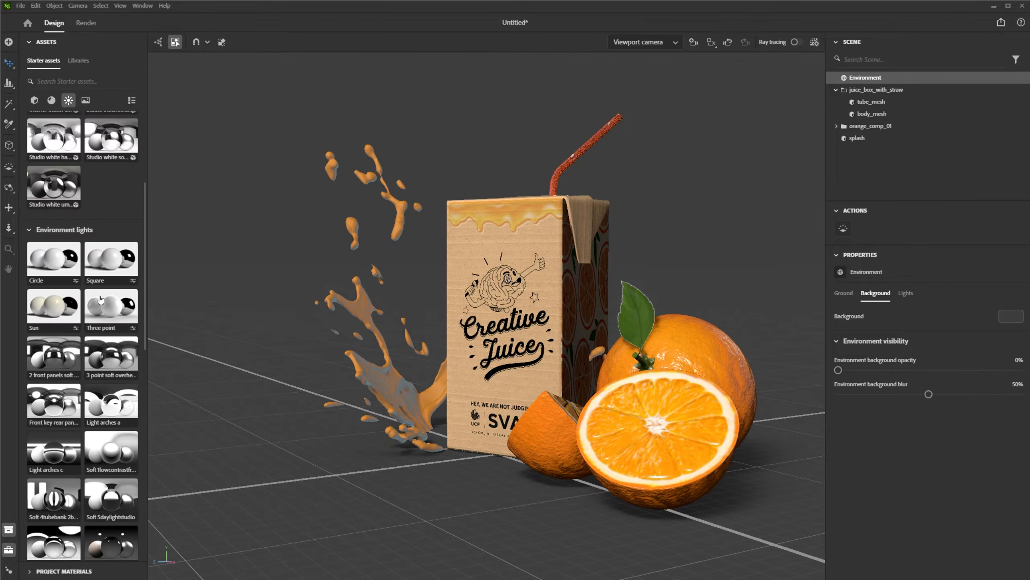
pyautogui.scroll(-10, 116, 310)
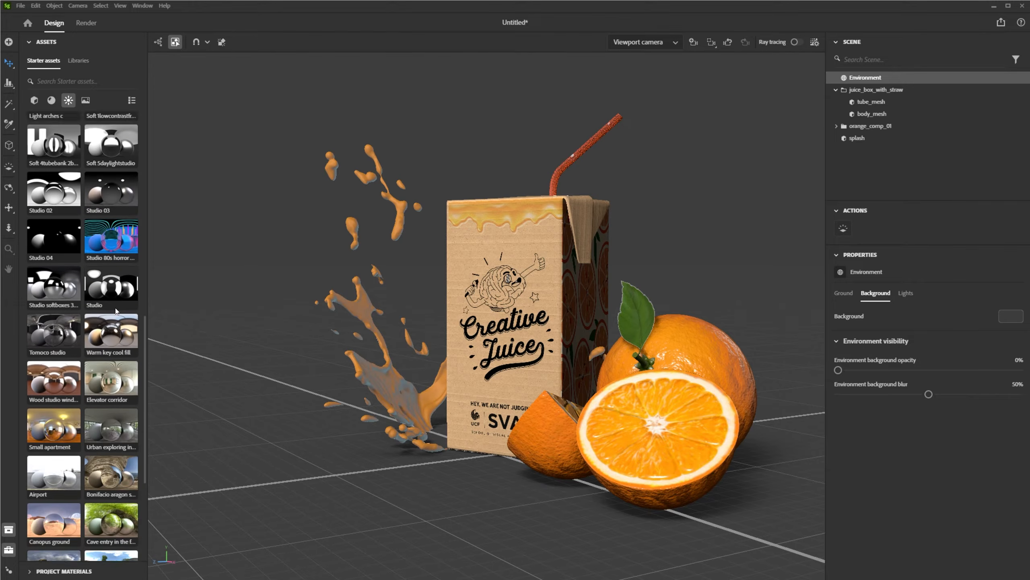
pyautogui.scroll(3, 95, 235)
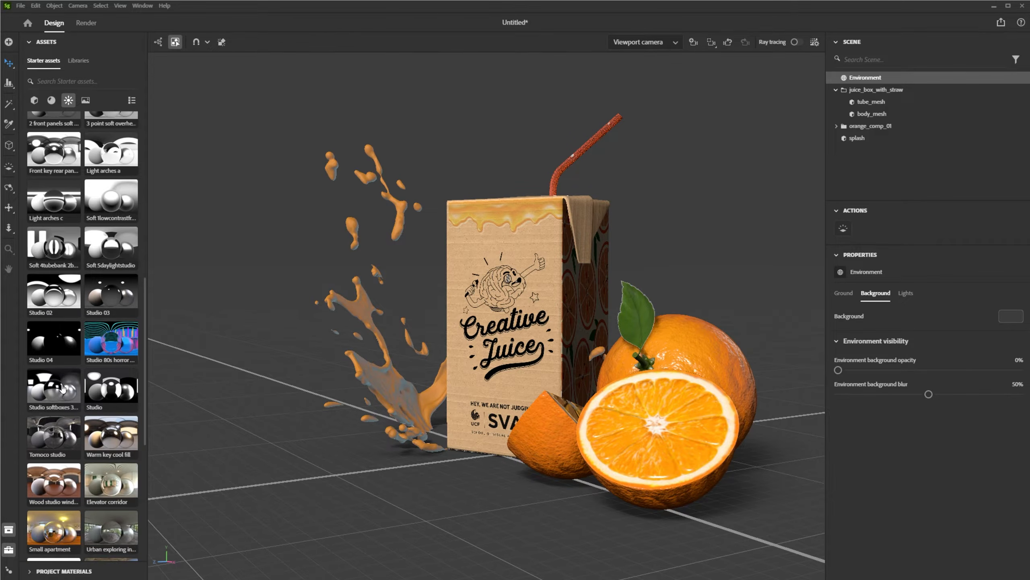
pyautogui.scroll(-3, 57, 390)
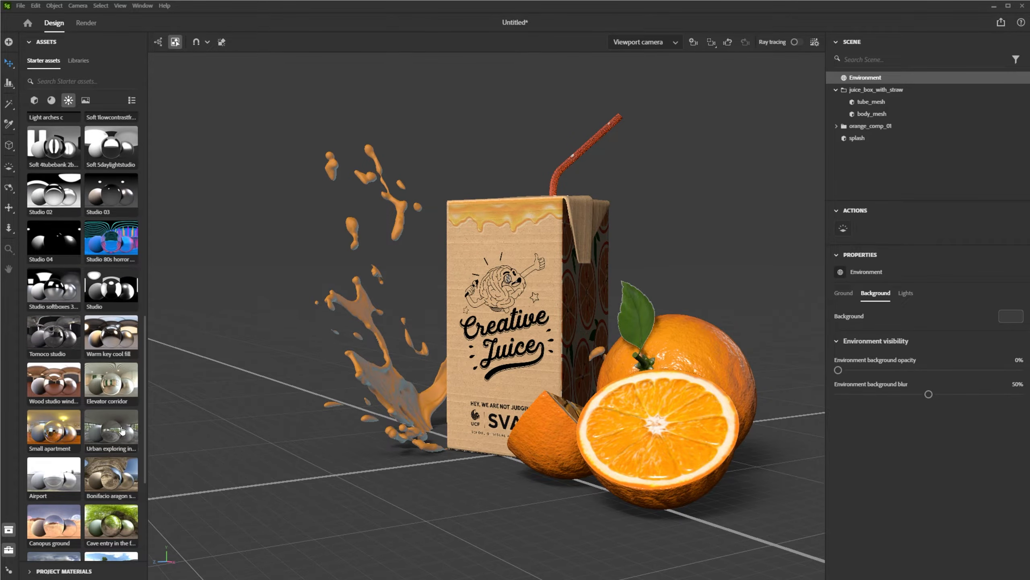
pyautogui.click(123, 426)
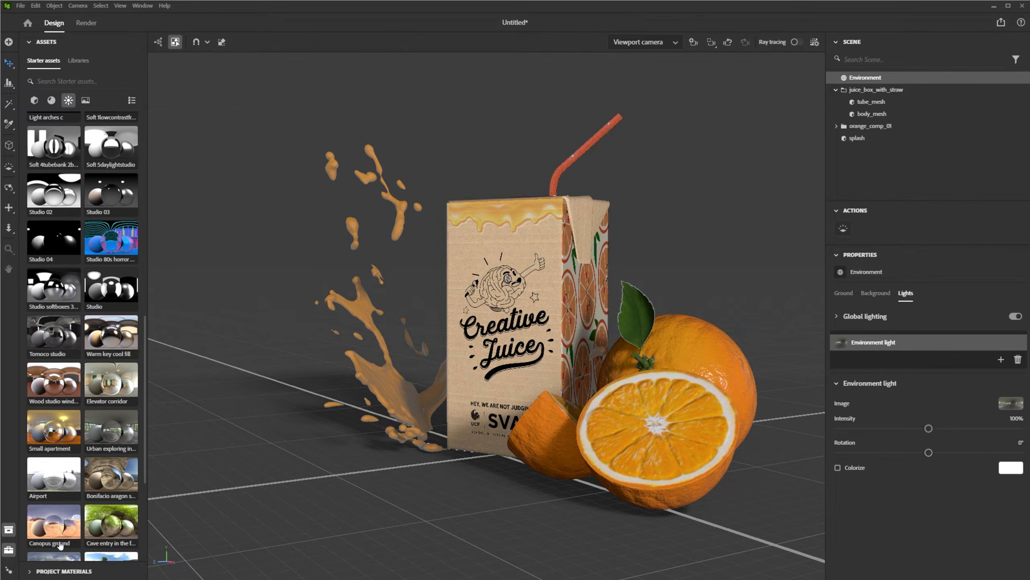
# - Try outdoor environment lights on the scene, including Cave entry, Canopus ground, Corsica beach, Gdansk shipyard, Panorama map and Road in tenerife
pyautogui.scroll(-2, 47, 493)
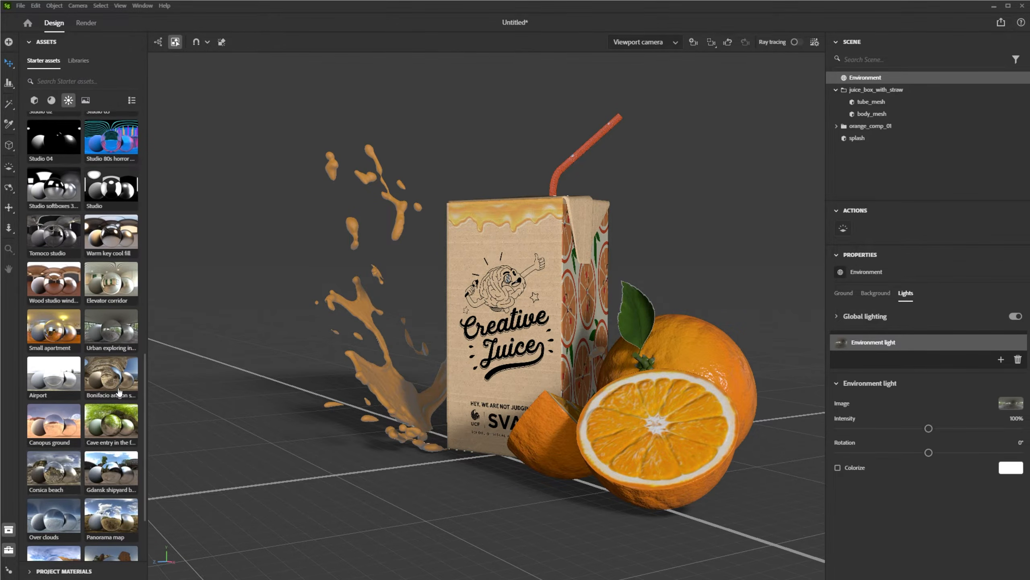
pyautogui.click(123, 438)
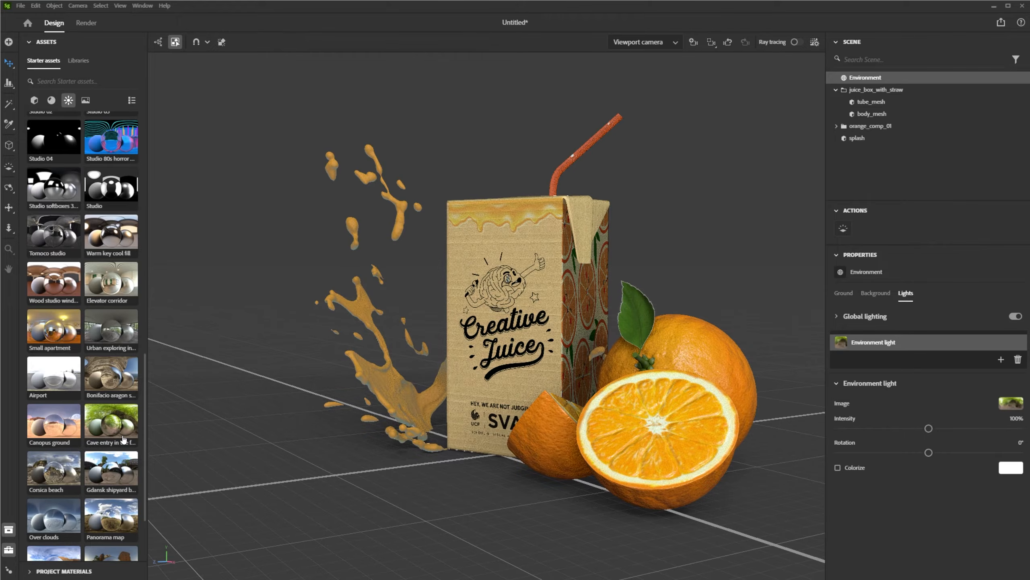
pyautogui.click(55, 421)
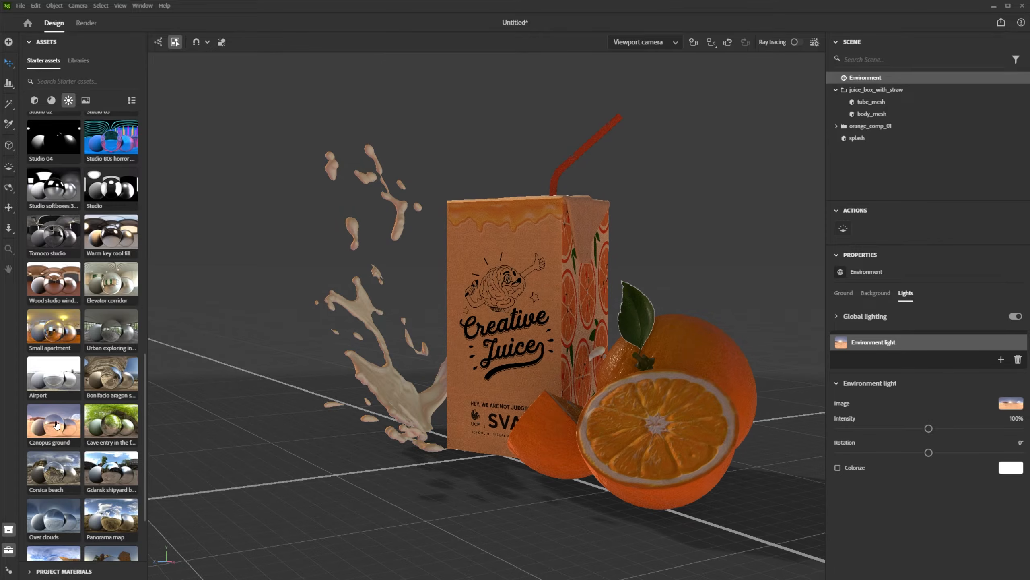
pyautogui.click(53, 470)
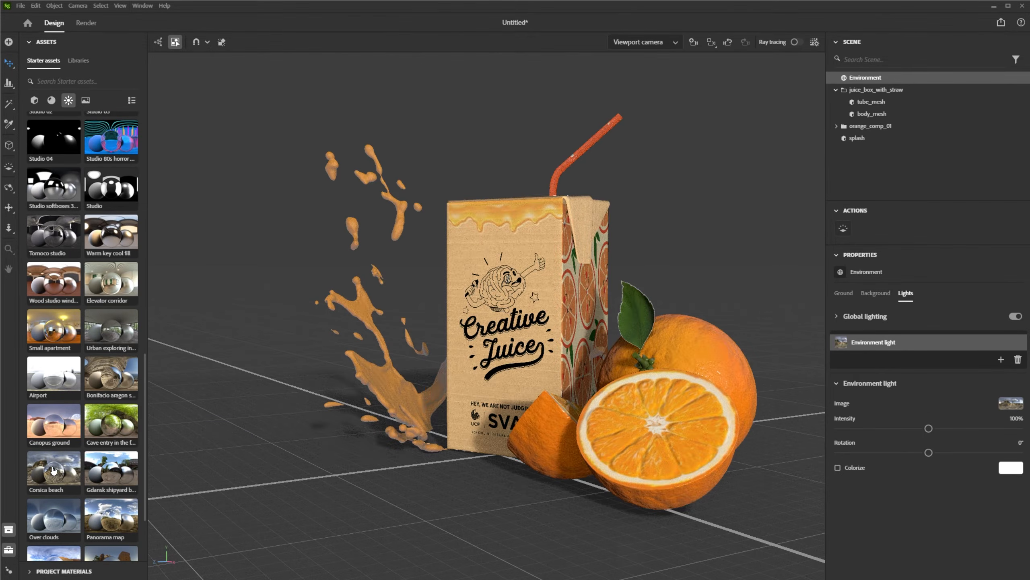
pyautogui.click(91, 473)
pyautogui.scroll(-3, 81, 464)
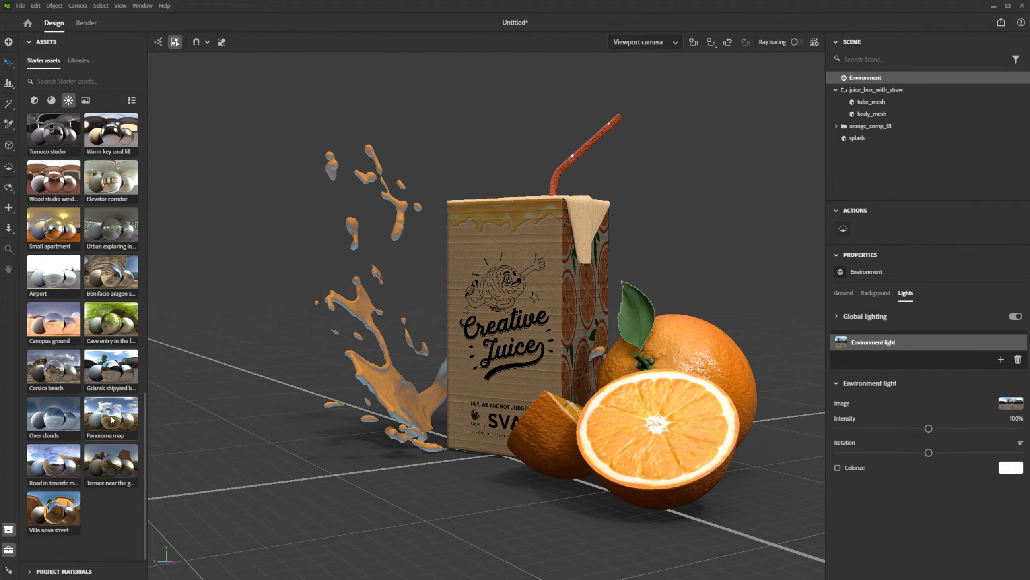
pyautogui.click(113, 419)
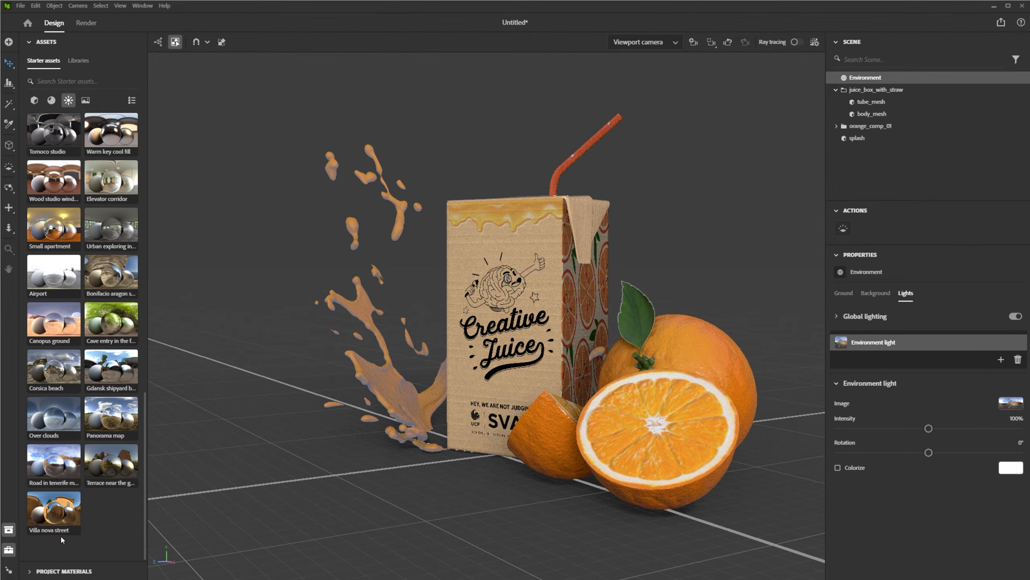
pyautogui.click(59, 517)
pyautogui.click(89, 481)
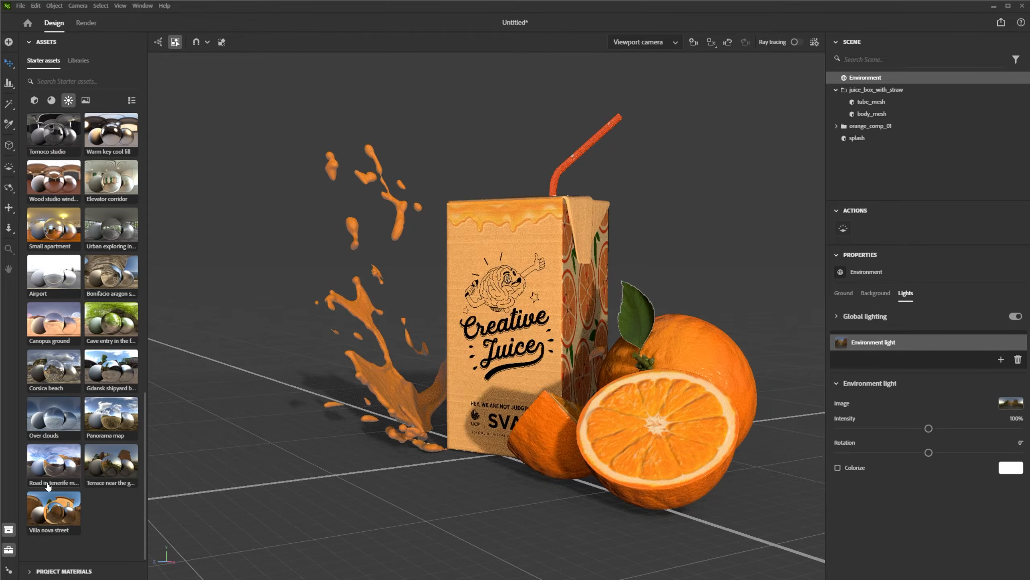
pyautogui.click(48, 484)
pyautogui.scroll(4, 59, 271)
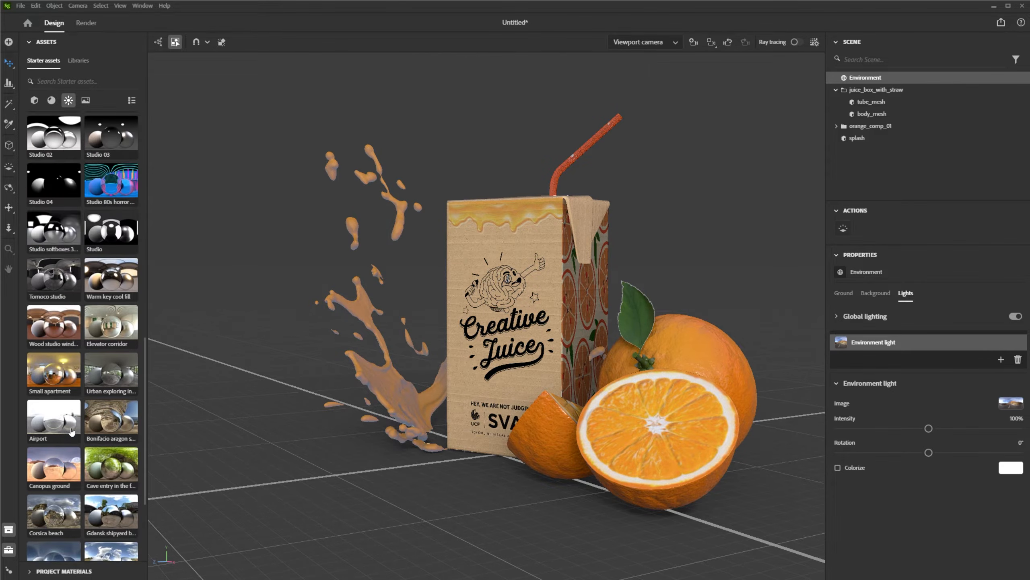
# - Apply the Tomoco studio environment light to the scene and check it briefly with ray tracing
pyautogui.click(47, 290)
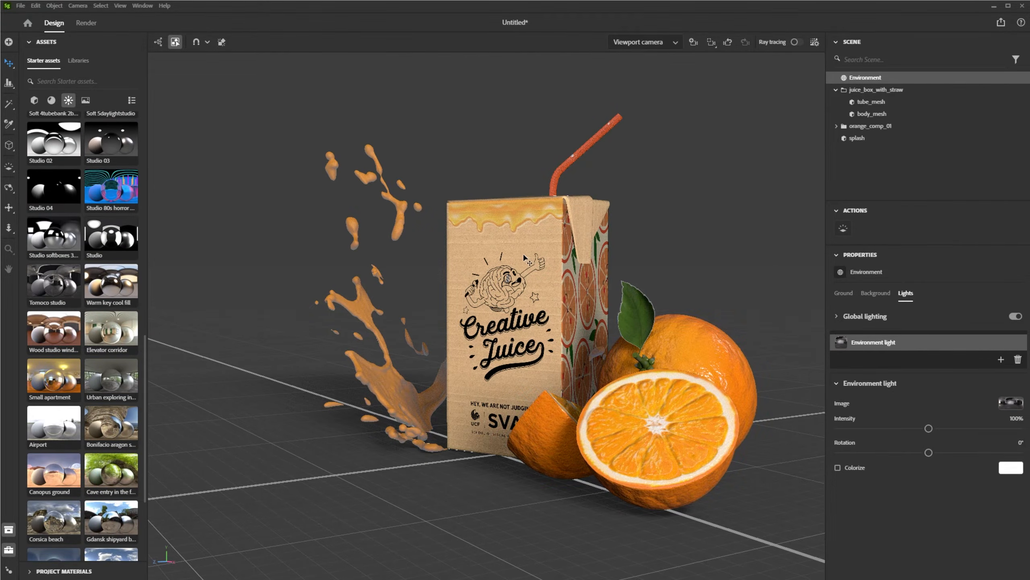
pyautogui.click(803, 43)
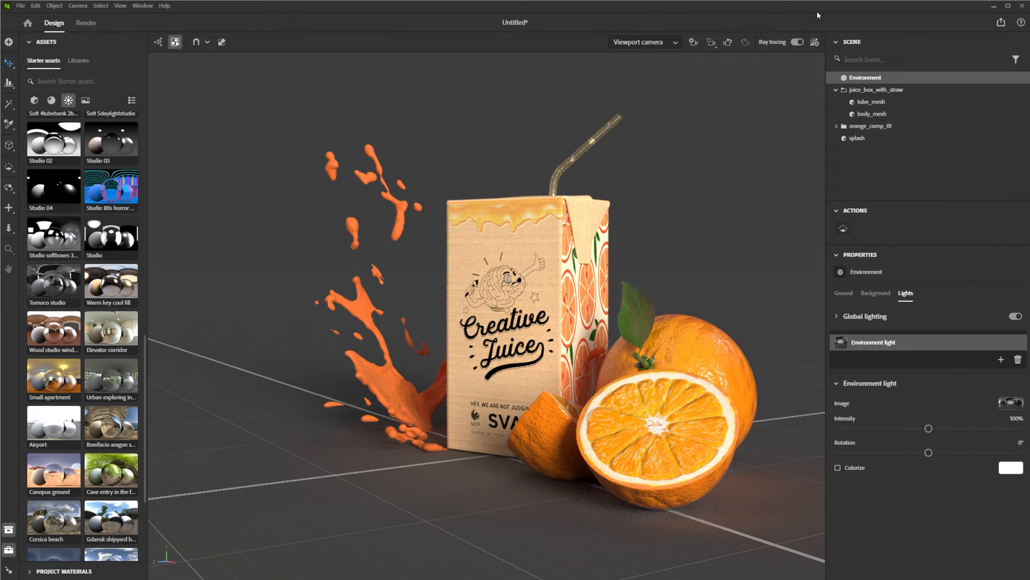
pyautogui.click(797, 42)
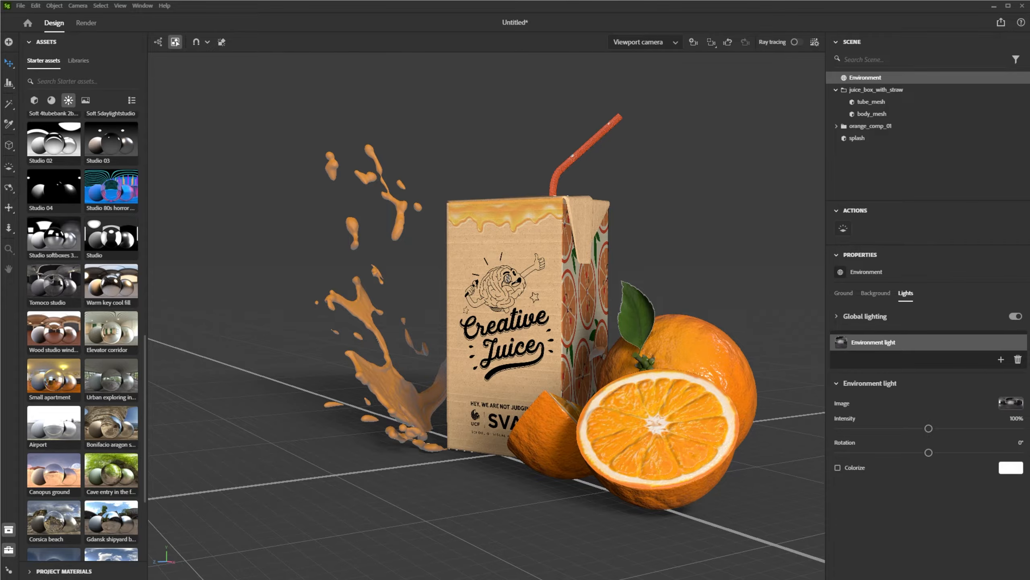
# - Change the color of body_mesh's Pristine Cardboard material to an off-white, RGB 240, 233, 223
pyautogui.click(867, 139)
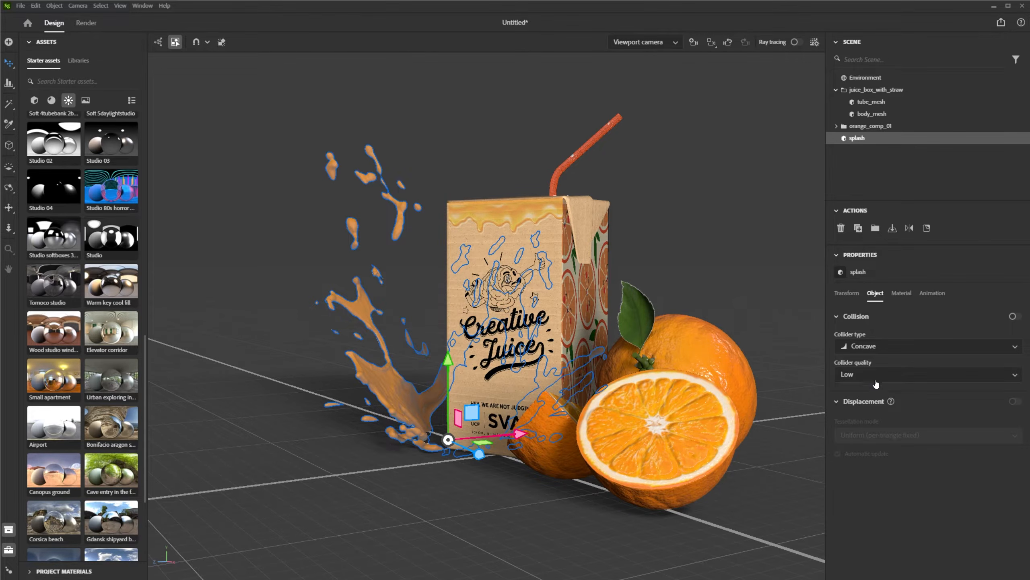
pyautogui.click(875, 114)
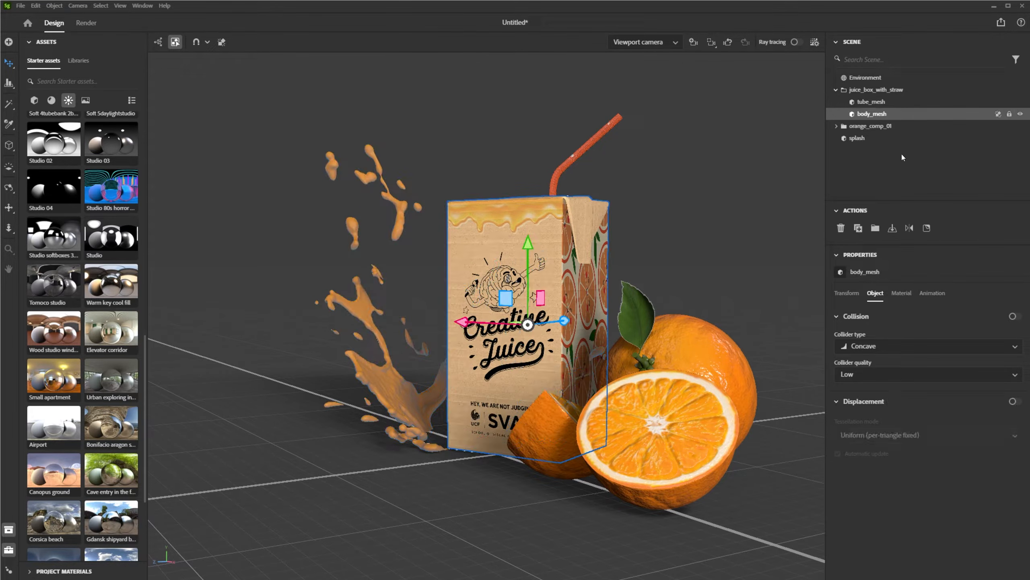
pyautogui.click(901, 293)
pyautogui.doubleClick(909, 388)
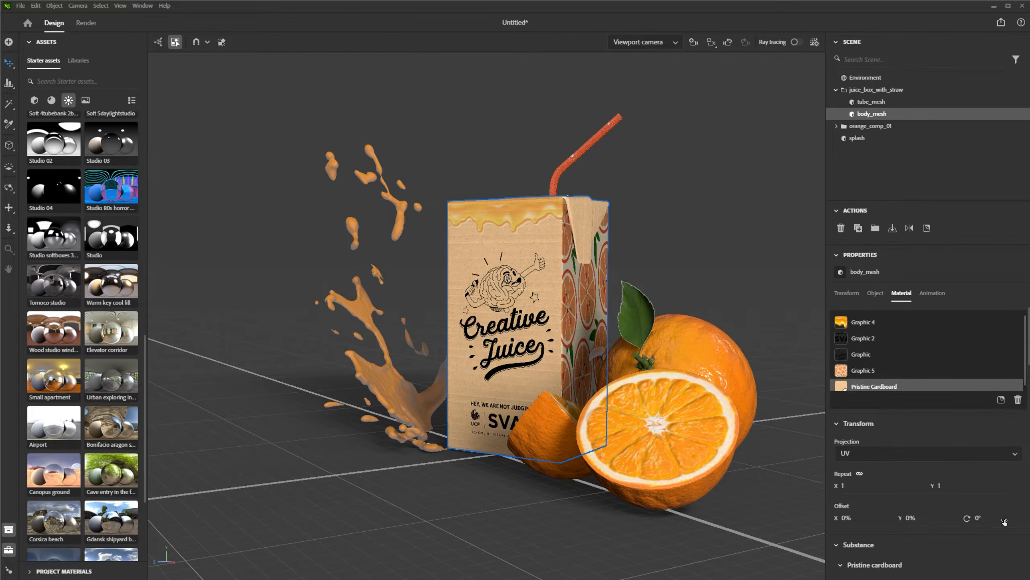
pyautogui.click(1017, 418)
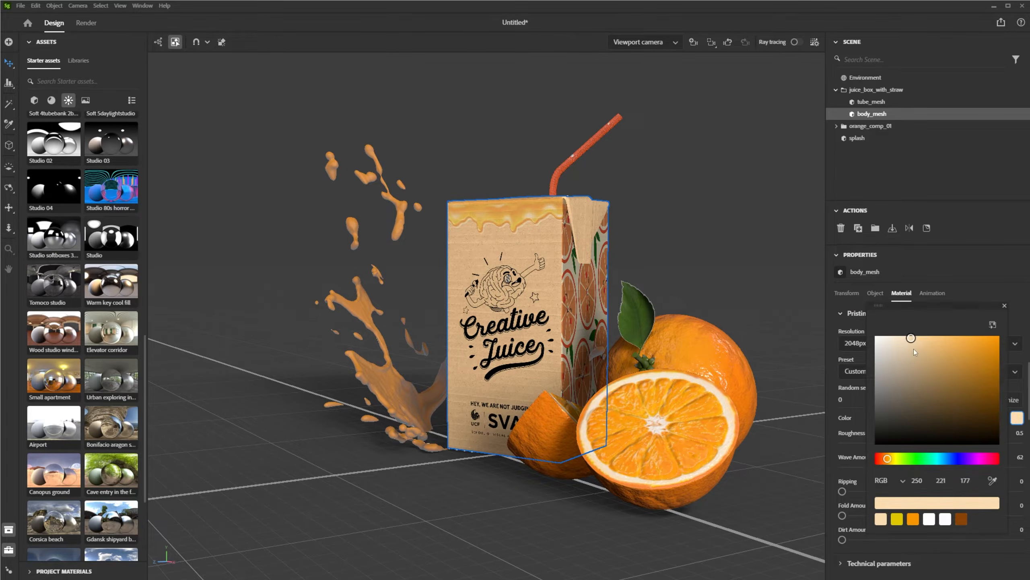
pyautogui.moveTo(914, 348); pyautogui.dragTo(884, 342)
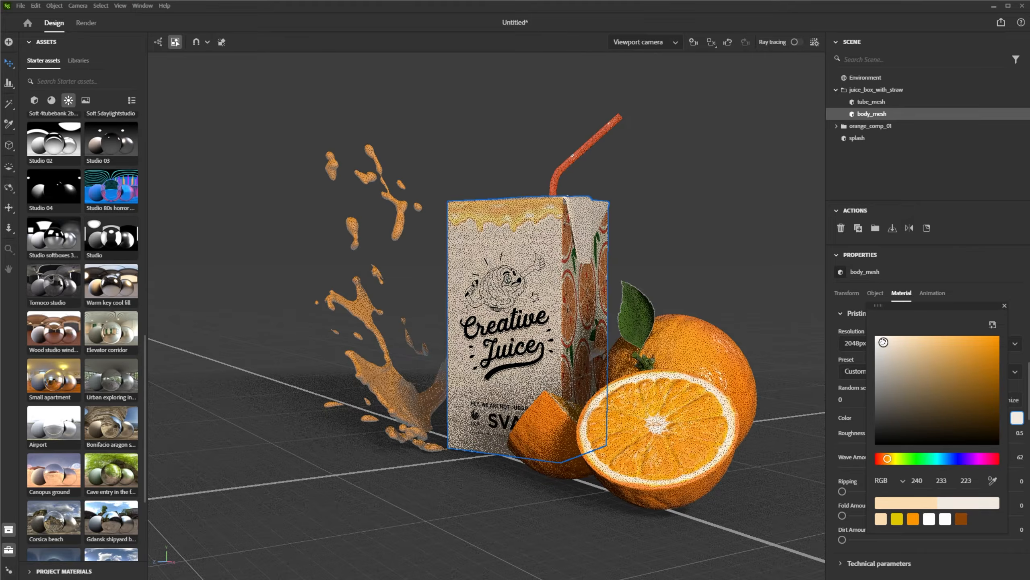
pyautogui.click(750, 271)
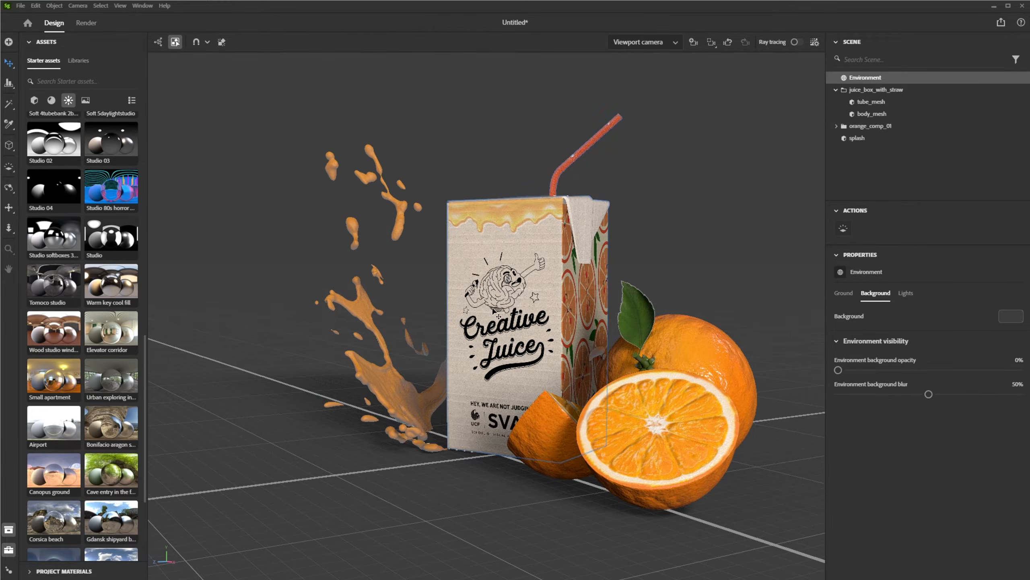
# - Shrink the Creative Juice logo decal on the carton's front and center it between the drips and the bottom SVAD graphic
pyautogui.click(507, 320)
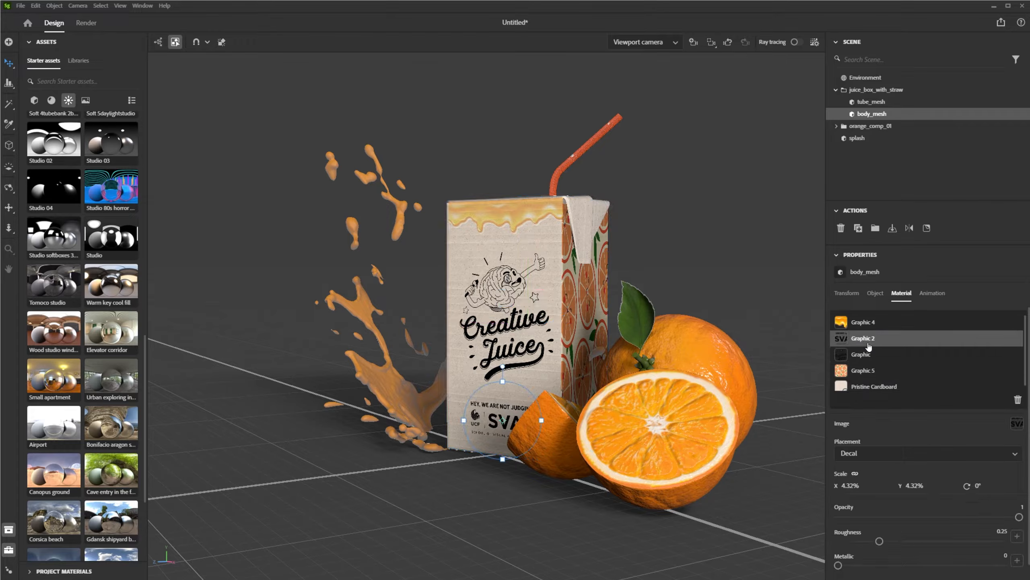
pyautogui.click(861, 354)
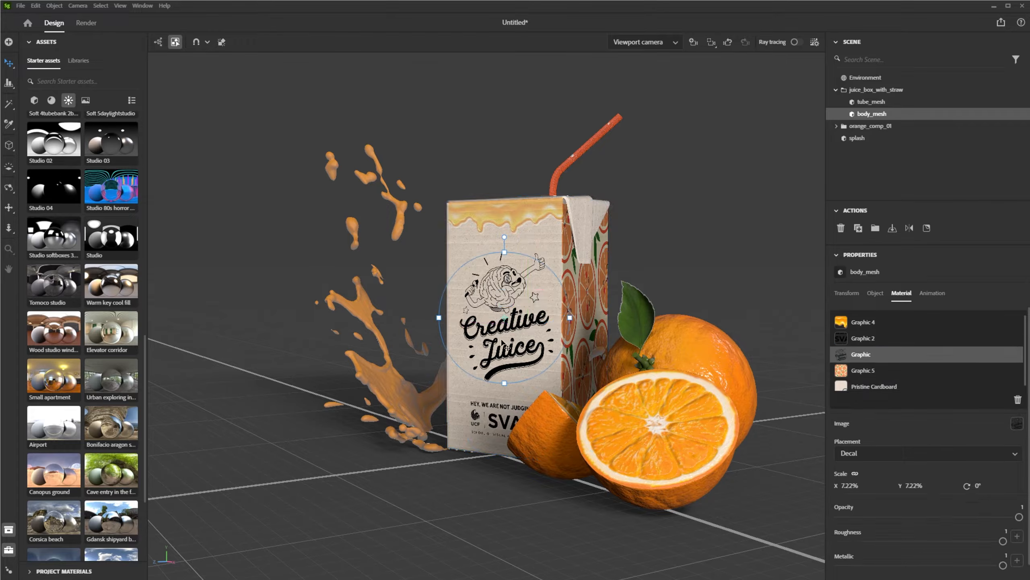
pyautogui.moveTo(525, 343); pyautogui.dragTo(526, 347)
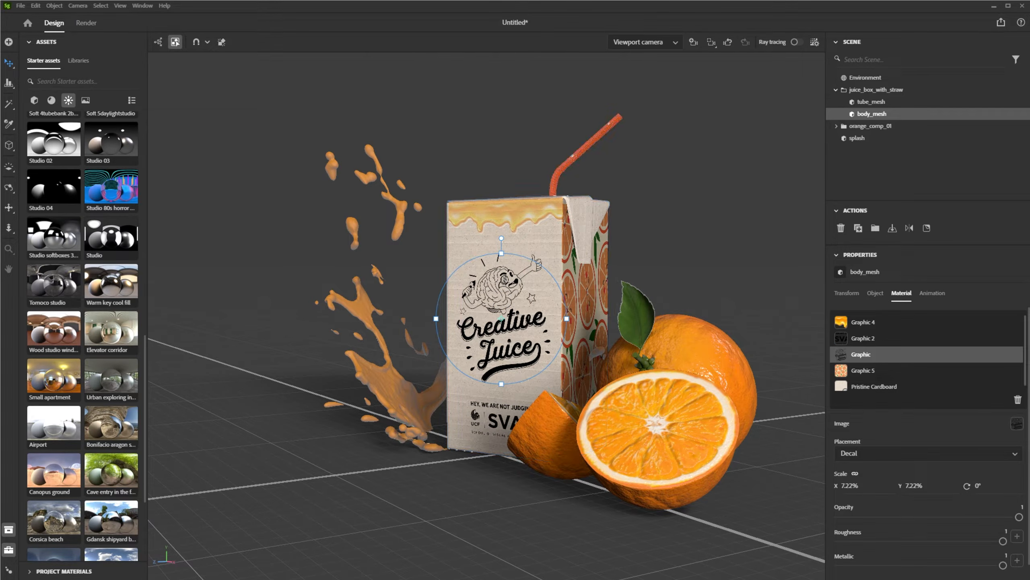
pyautogui.moveTo(850, 486); pyautogui.dragTo(846, 485)
pyautogui.moveTo(518, 338); pyautogui.dragTo(517, 336)
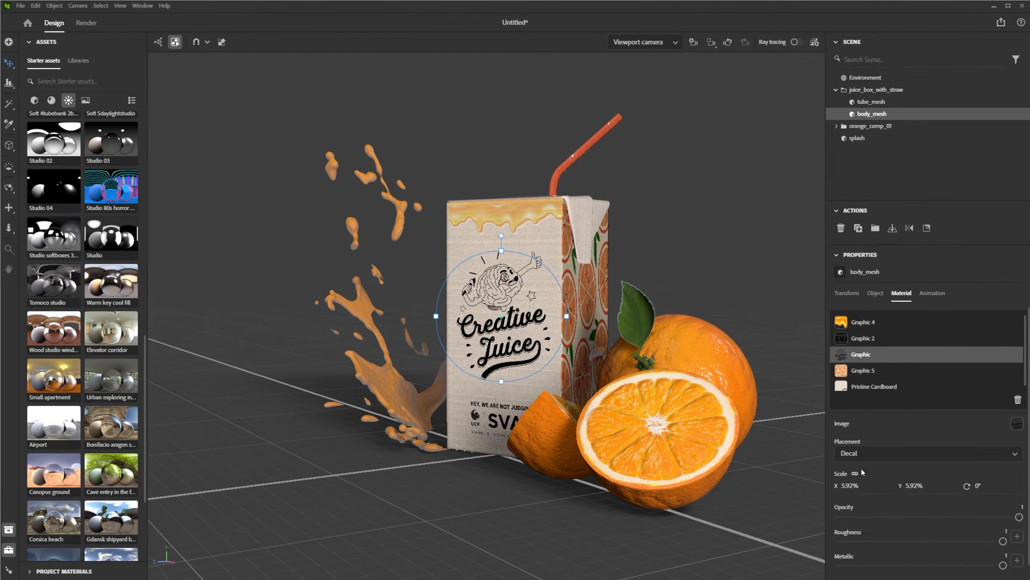
pyautogui.moveTo(849, 485); pyautogui.dragTo(846, 485)
pyautogui.moveTo(517, 336); pyautogui.dragTo(565, 320)
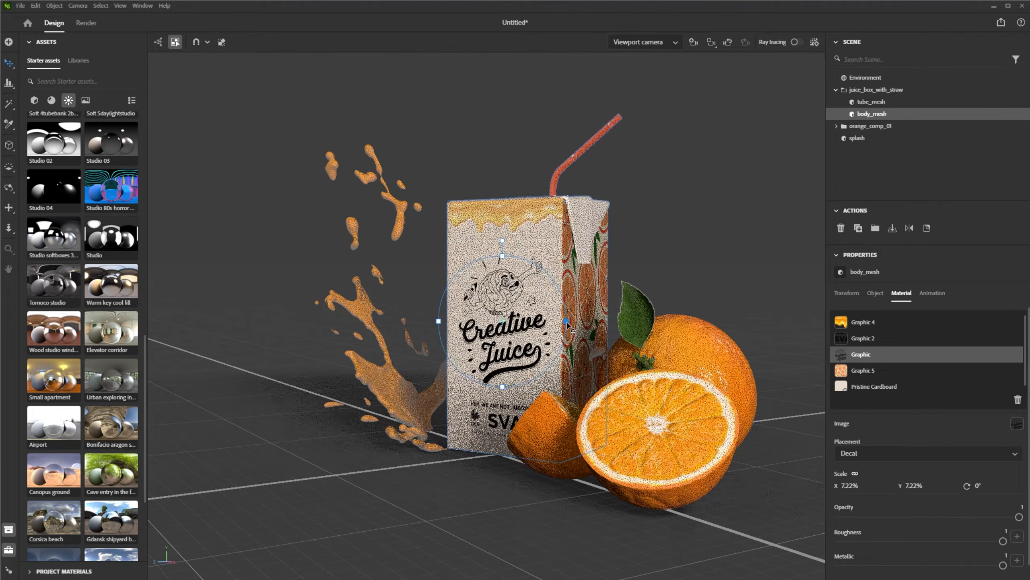
pyautogui.moveTo(501, 387); pyautogui.dragTo(500, 376)
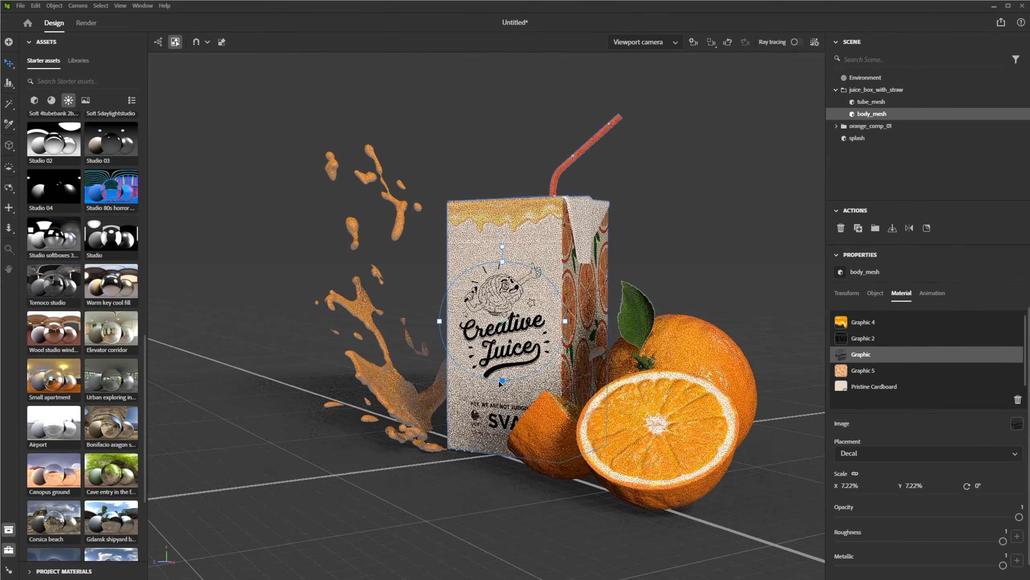
pyautogui.moveTo(441, 322); pyautogui.dragTo(447, 321)
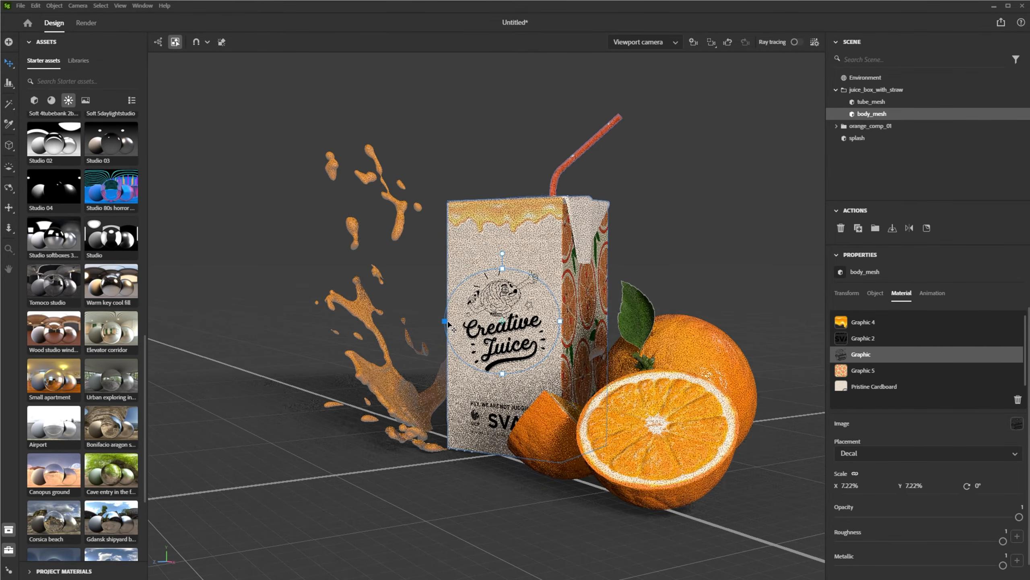
pyautogui.click(733, 220)
# - Nudge the juice carton slightly left, and move the orange splash a little further left along the ground
pyautogui.moveTo(499, 341)
pyautogui.mouseDown()
pyautogui.moveTo(506, 333)
pyautogui.moveTo(495, 342)
pyautogui.mouseUp()
pyautogui.click(414, 276)
pyautogui.click(395, 388)
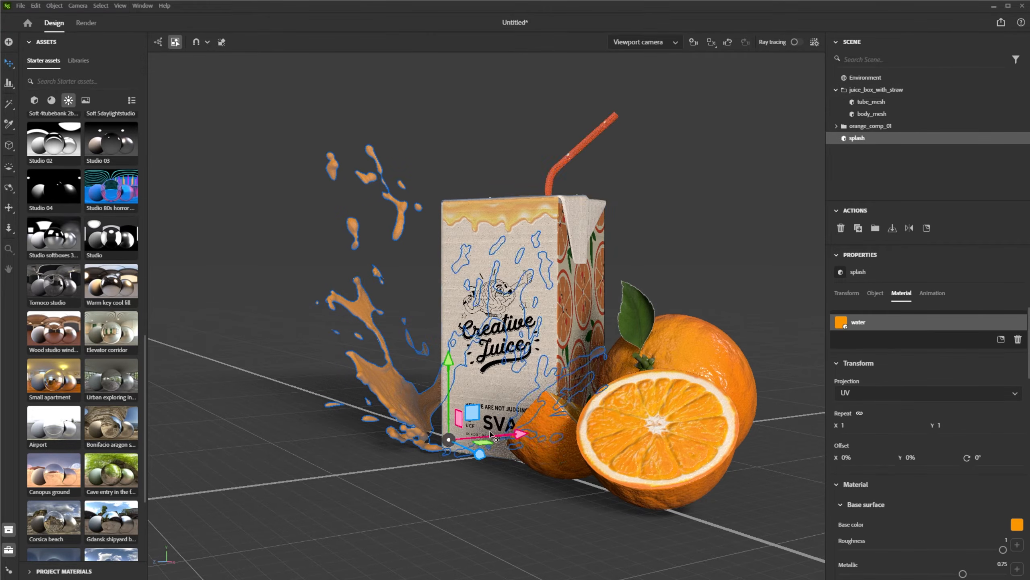
pyautogui.moveTo(512, 438); pyautogui.dragTo(492, 437)
pyautogui.click(772, 270)
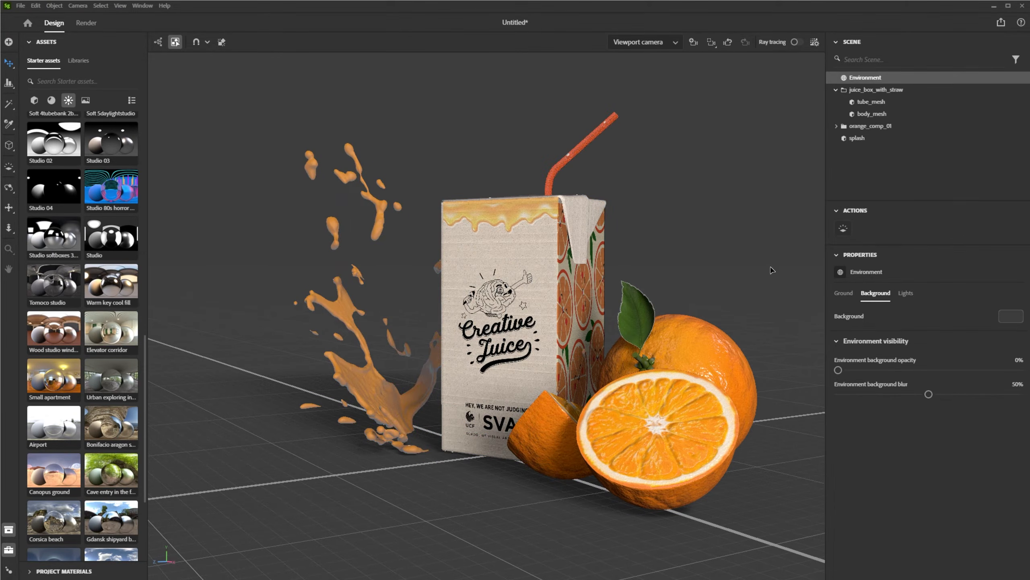
# - Frame the products on the right with empty space beside them, and apply the Stone bench starter image as the background
pyautogui.scroll(-4, 505, 294)
pyautogui.moveTo(506, 293); pyautogui.dragTo(607, 294, button='middle')
pyautogui.scroll(4, 607, 295)
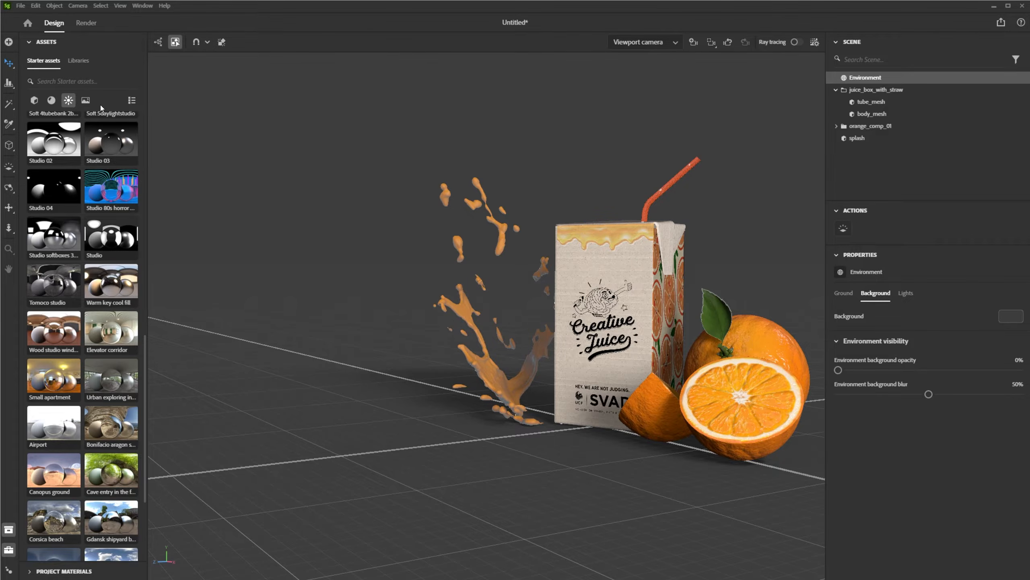
pyautogui.click(85, 100)
pyautogui.scroll(10, 32, 421)
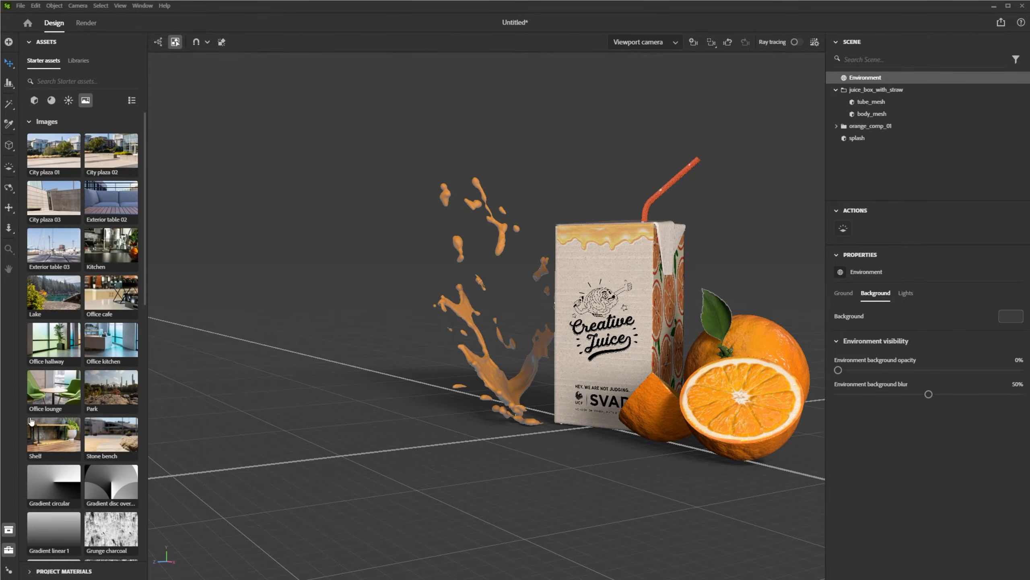
pyautogui.click(119, 432)
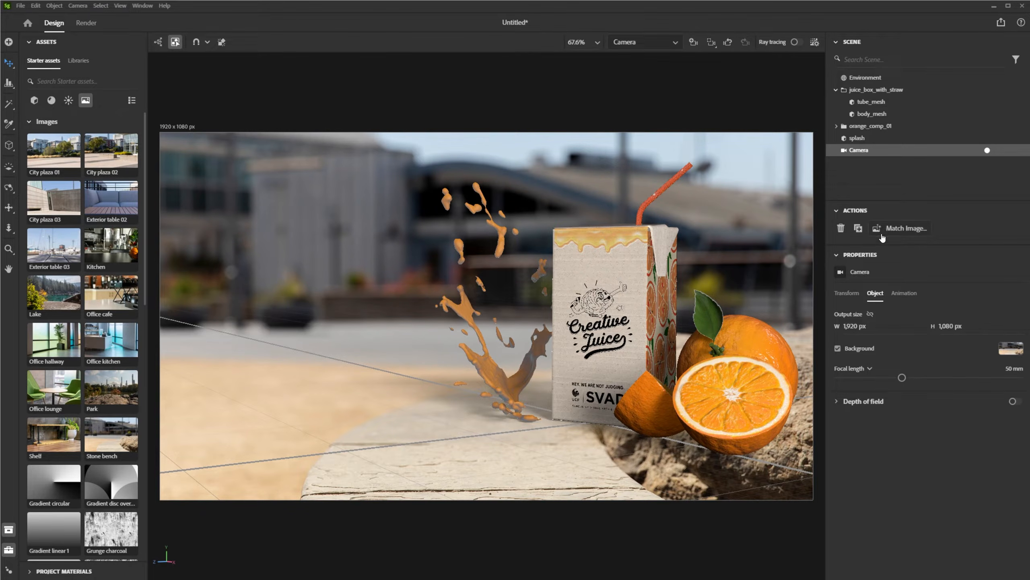
# - Match the camera perspective to the Stone bench image, undoing the output size and outdoor sunlight changes
pyautogui.click(904, 229)
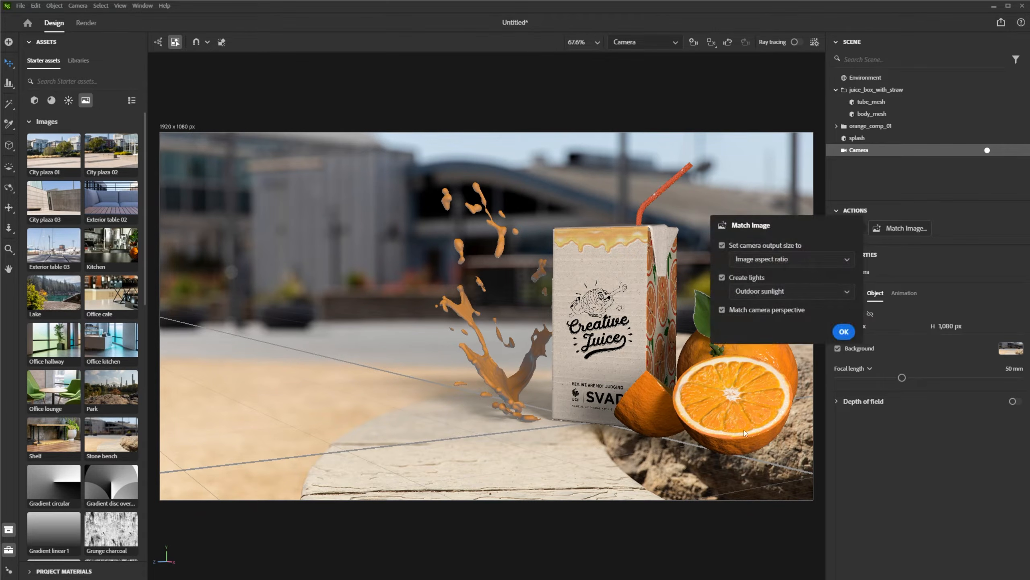
pyautogui.click(849, 337)
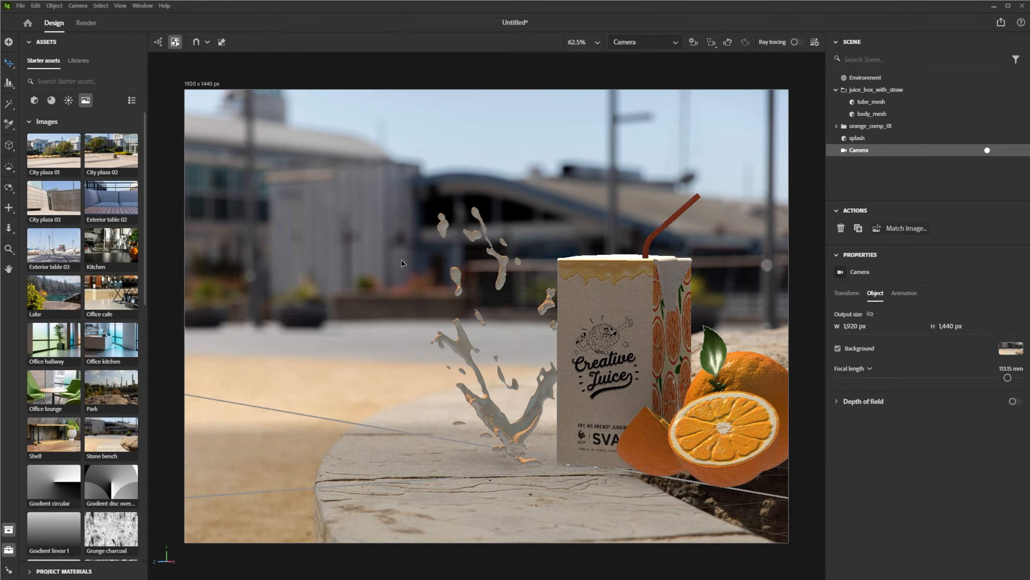
pyautogui.hotkey('ctrl', 'z')
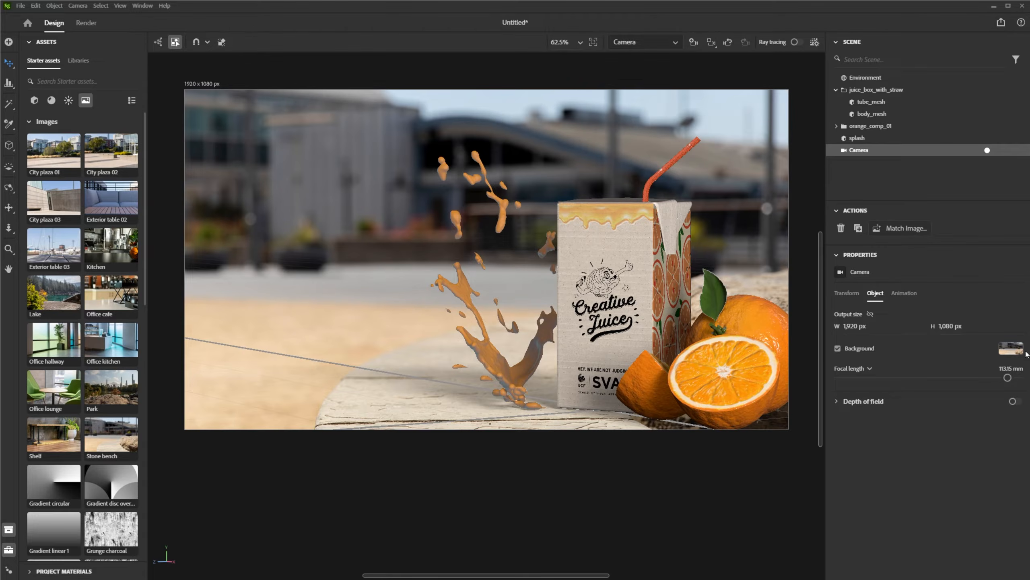
# - Replace the camera's background image with AdobeStock_266787815 from the Creative Juice folder
pyautogui.click(1012, 349)
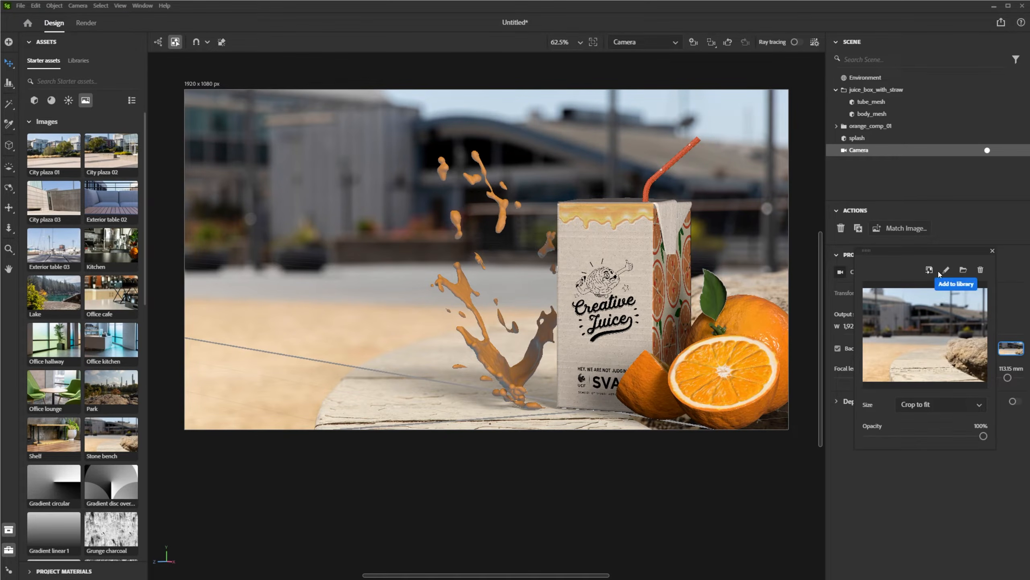
pyautogui.click(961, 271)
pyautogui.click(694, 172)
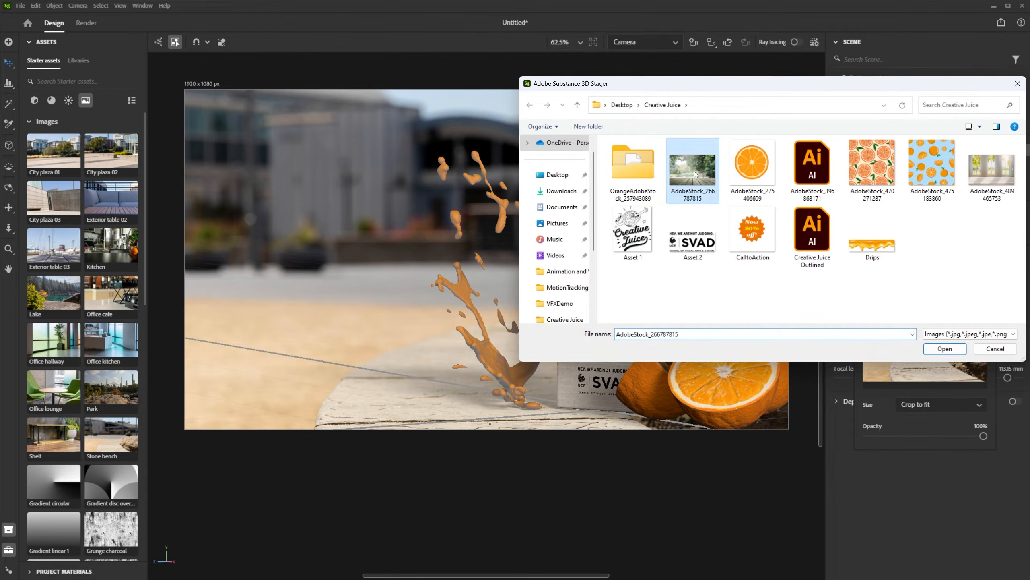
pyautogui.doubleClick(694, 172)
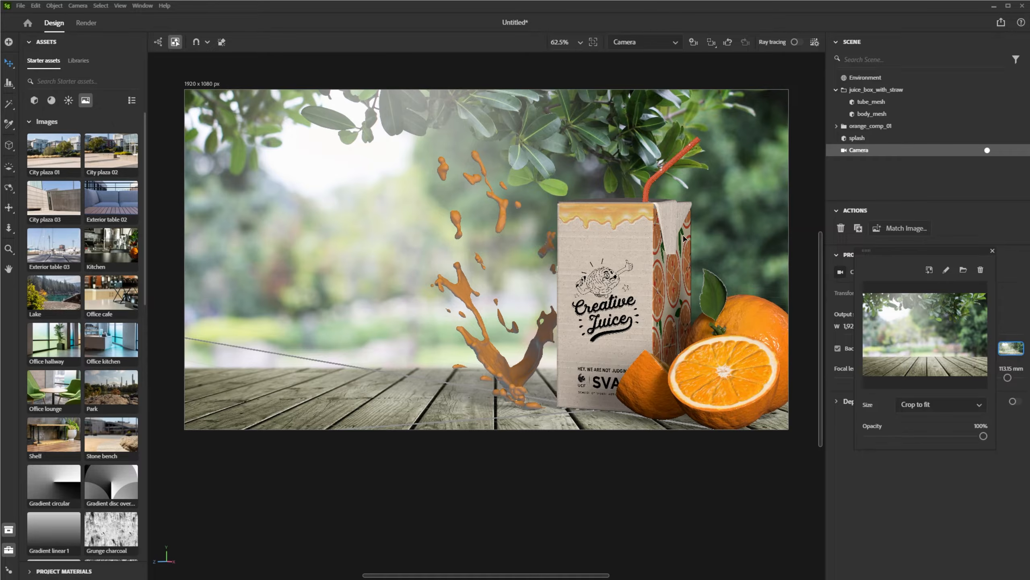
pyautogui.click(966, 463)
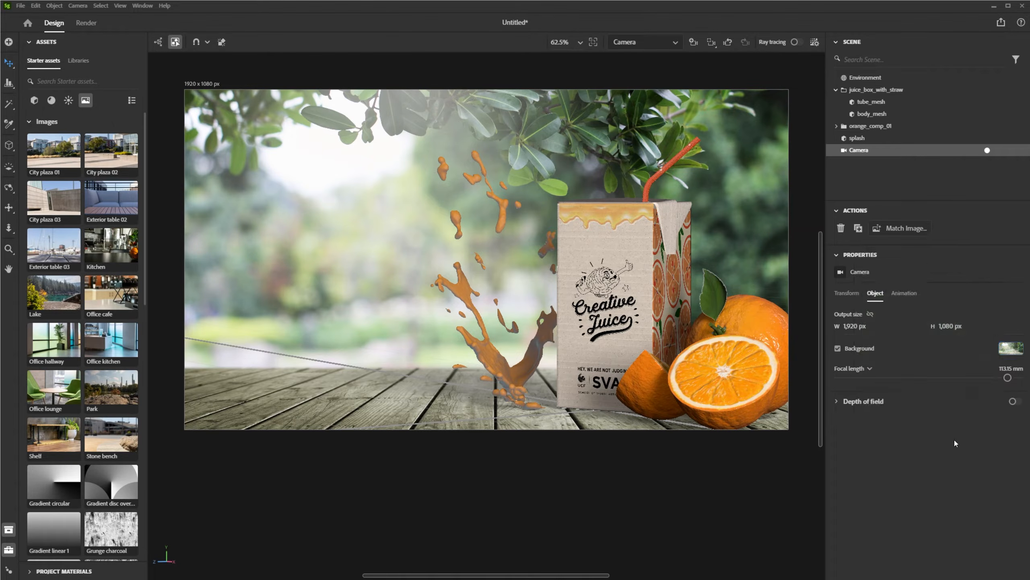
# - Match the scene to the new background using the image aspect ratio and Outdoor sunlight, and reposition the products on the wooden deck
pyautogui.click(909, 229)
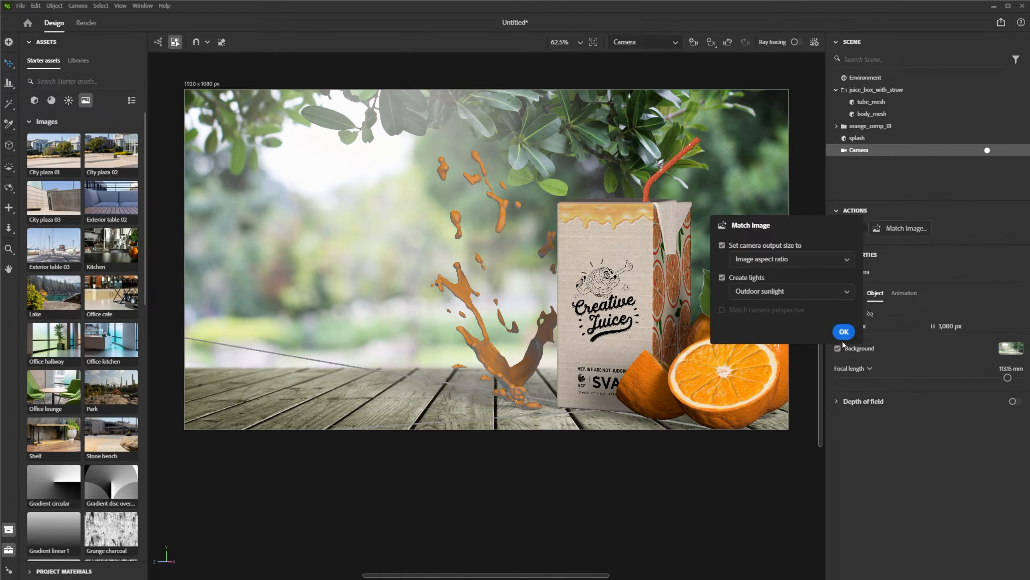
pyautogui.click(843, 331)
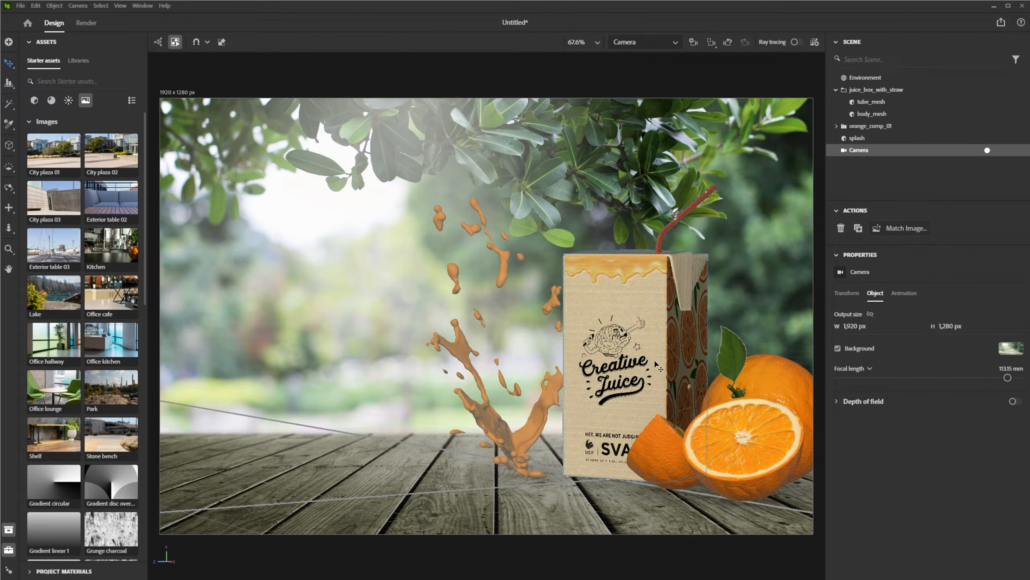
pyautogui.moveTo(645, 361); pyautogui.dragTo(627, 381, button='middle')
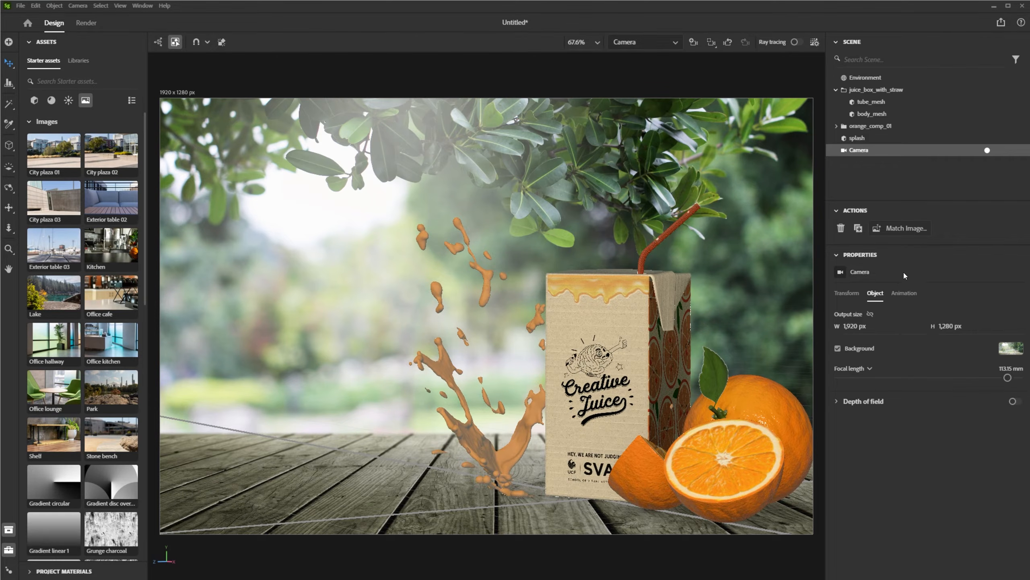
# - Set the camera's output height to 1080 px and reframe the products so they fit above the image's lower edge
pyautogui.click(945, 328)
pyautogui.write('1080')
pyautogui.press('Return')
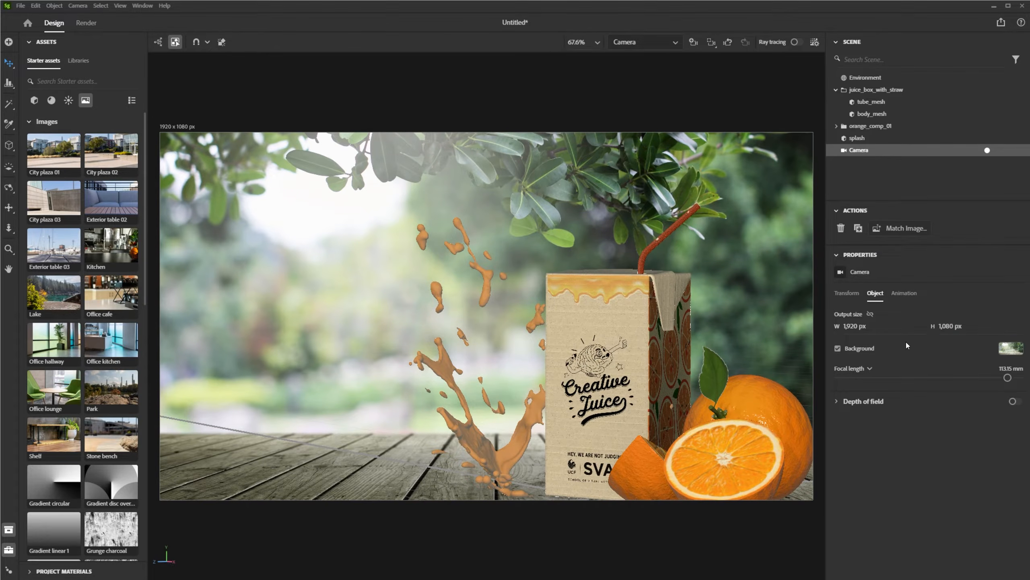
pyautogui.moveTo(638, 387); pyautogui.dragTo(635, 375, button='middle')
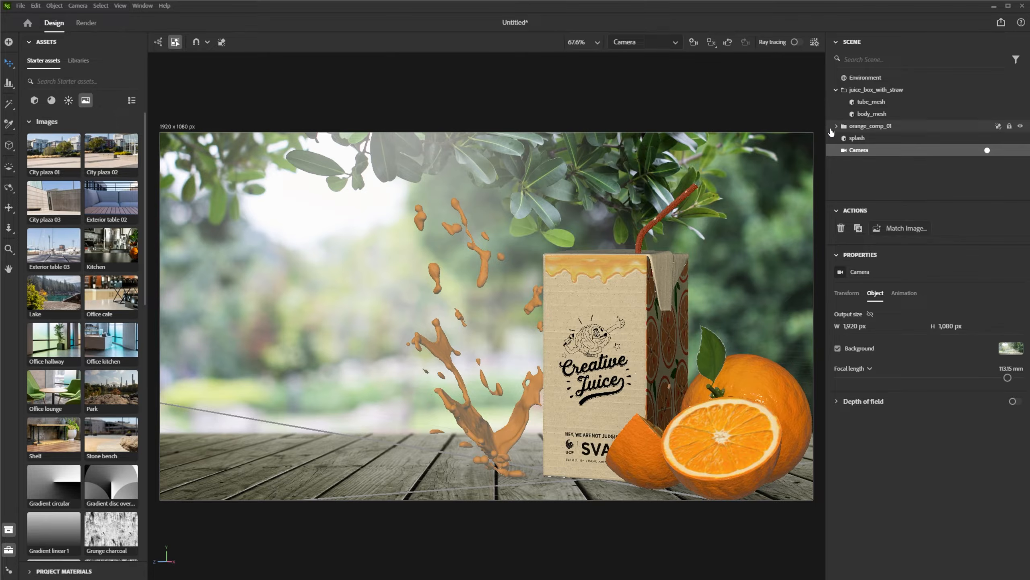
pyautogui.scroll(-2, 633, 311)
pyautogui.scroll(2, 633, 311)
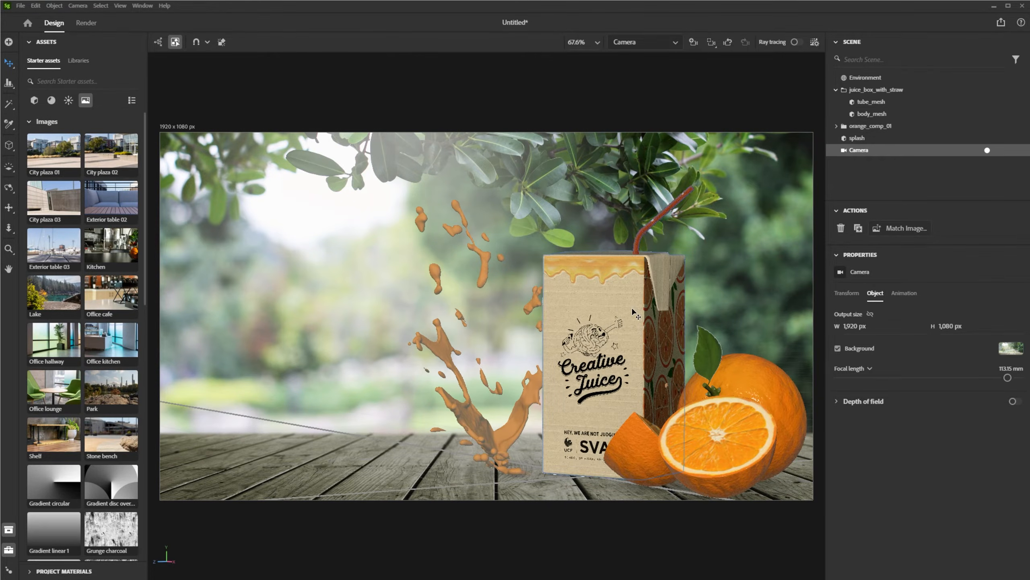
# - Preview the matched scene briefly with ray tracing
pyautogui.click(398, 340)
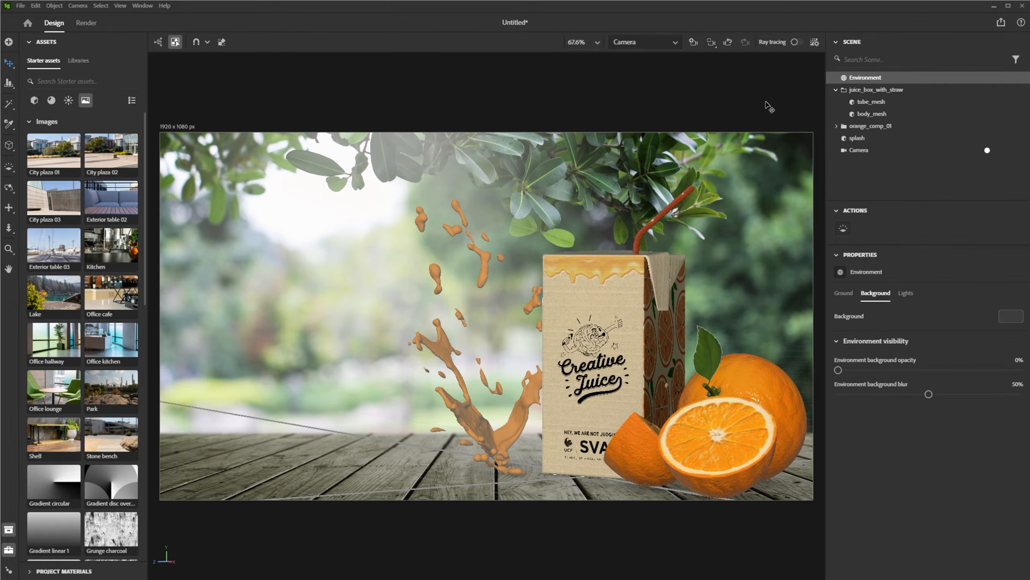
pyautogui.click(797, 48)
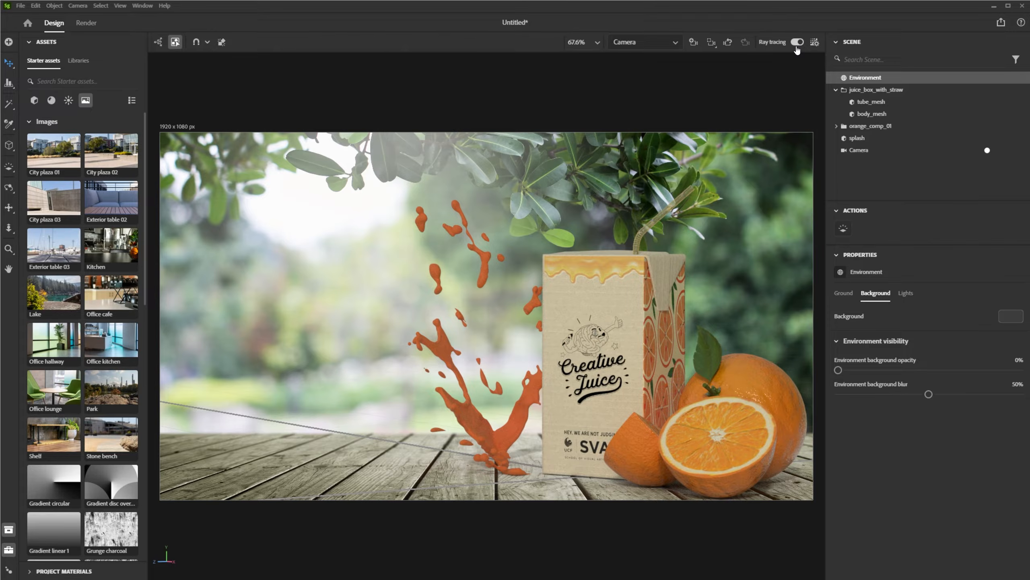
pyautogui.click(797, 44)
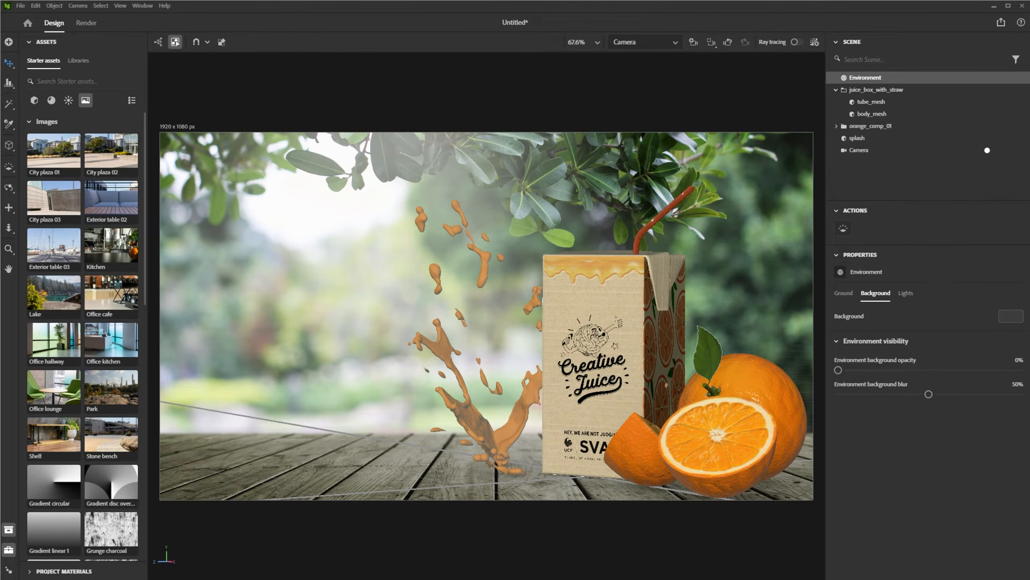
# - Add a 3D text object, move it to the left side of the deck and scale it down to end beside the carton
pyautogui.click(37, 101)
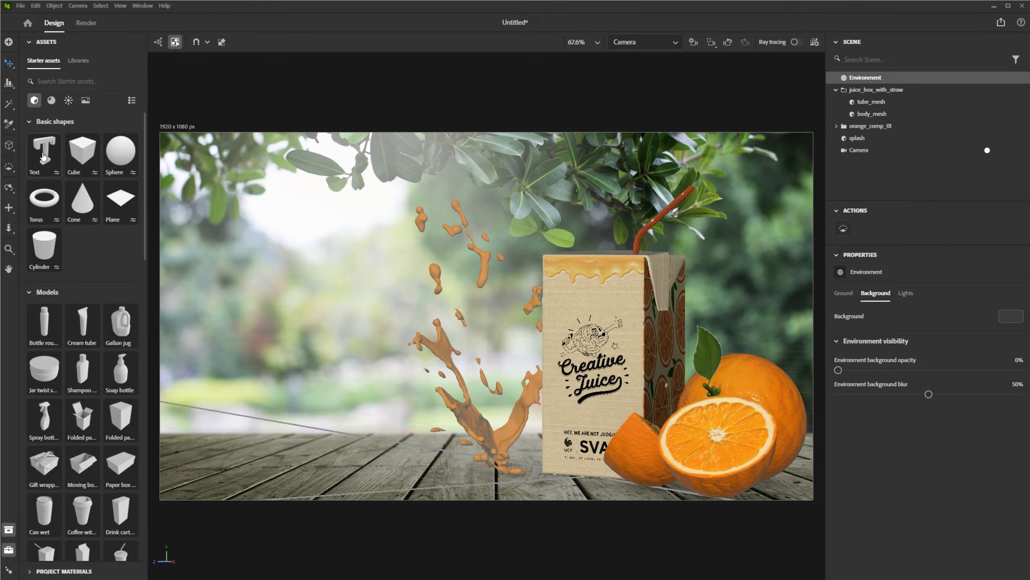
pyautogui.moveTo(43, 156)
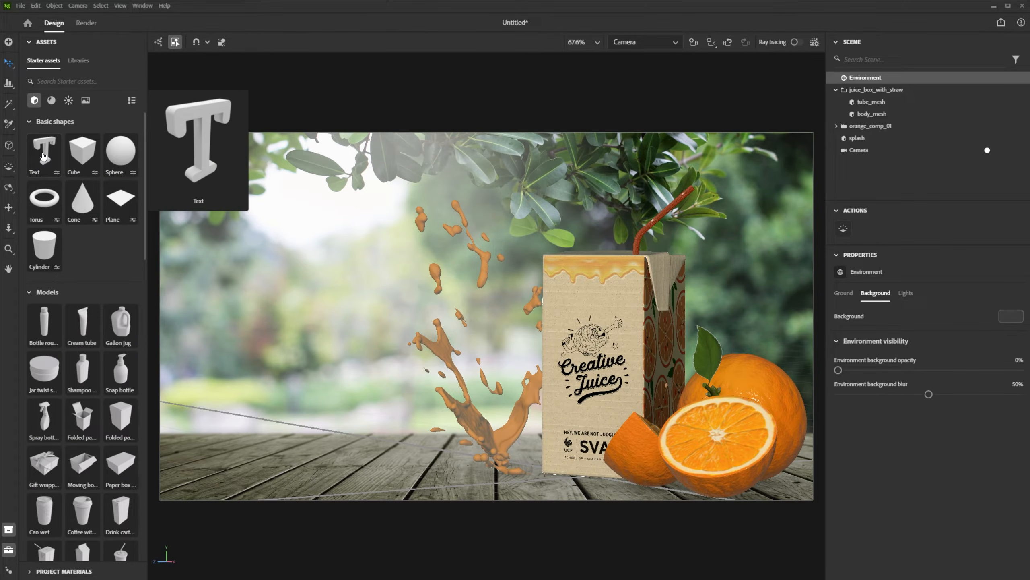
pyautogui.click(43, 156)
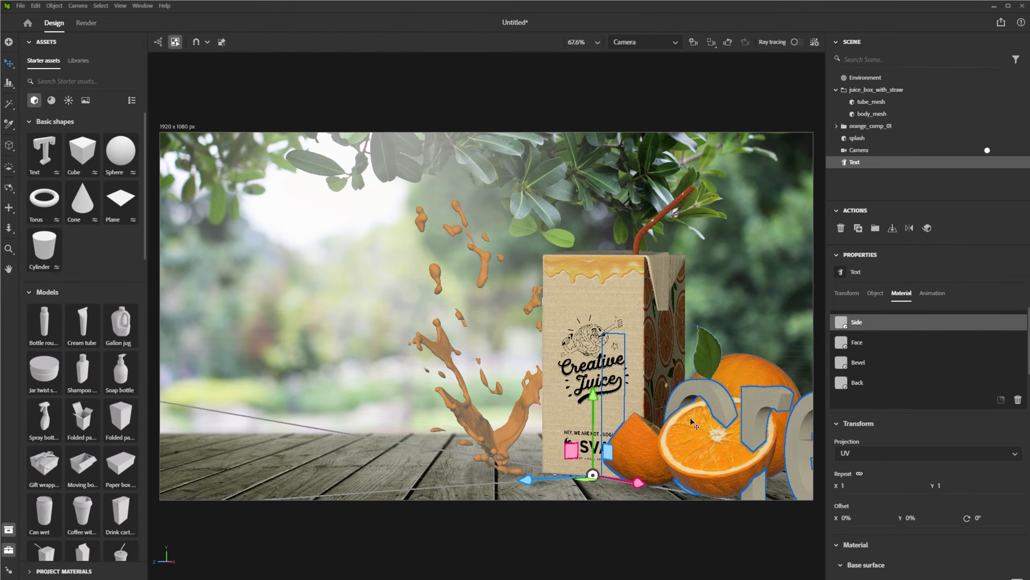
pyautogui.moveTo(634, 484); pyautogui.dragTo(192, 459)
pyautogui.press('v')
pyautogui.press('s')
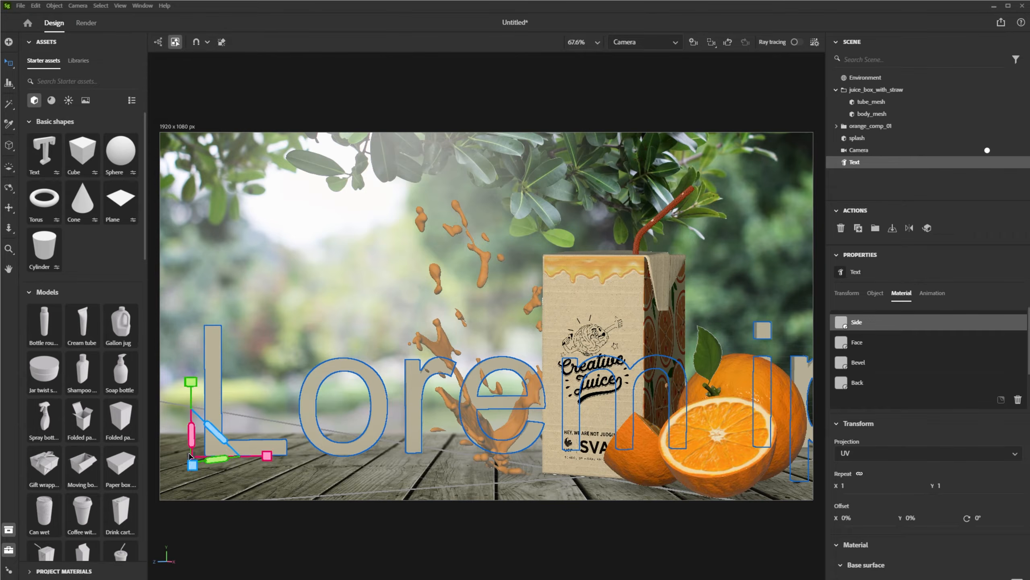
pyautogui.moveTo(190, 458); pyautogui.dragTo(275, 447)
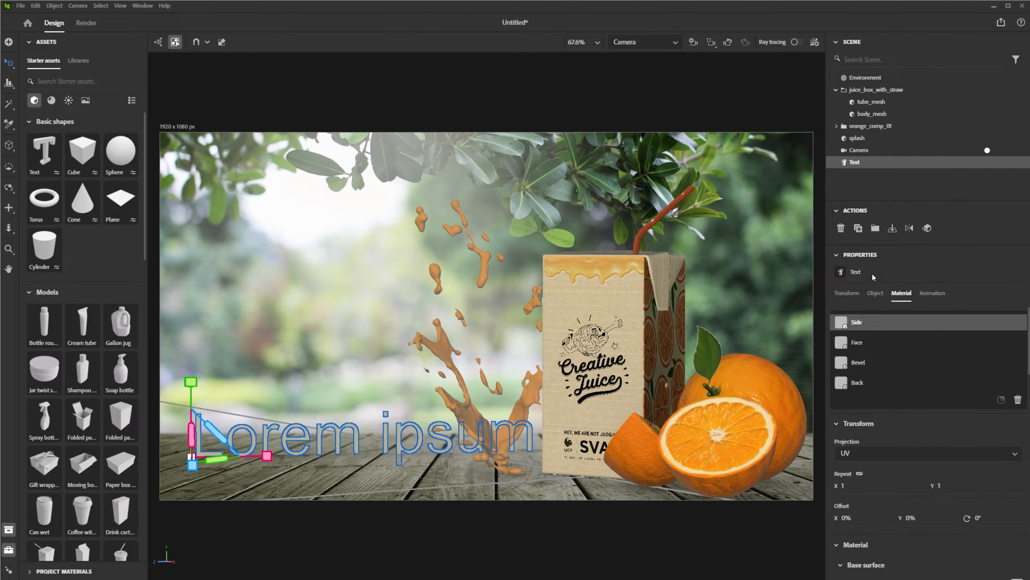
# - Replace the placeholder wording of the 3D text object with "YUM!"
pyautogui.click(403, 442)
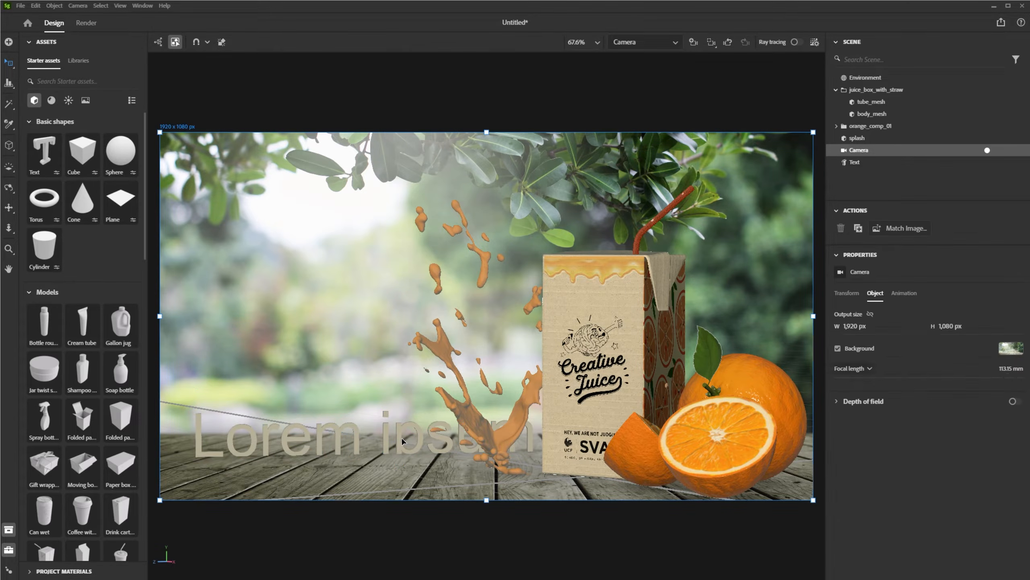
pyautogui.click(416, 441)
pyautogui.click(416, 441)
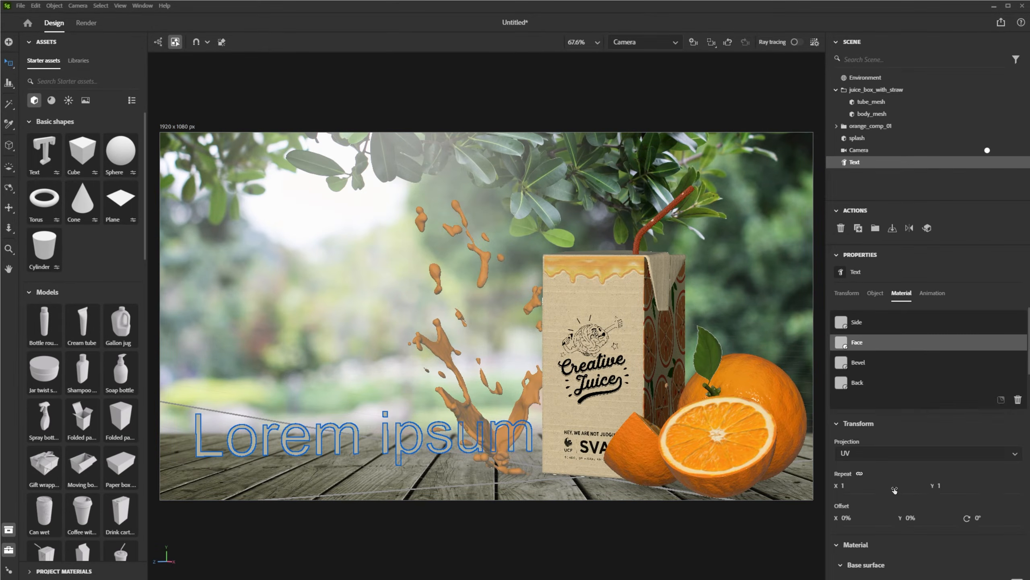
pyautogui.click(875, 293)
pyautogui.click(870, 339)
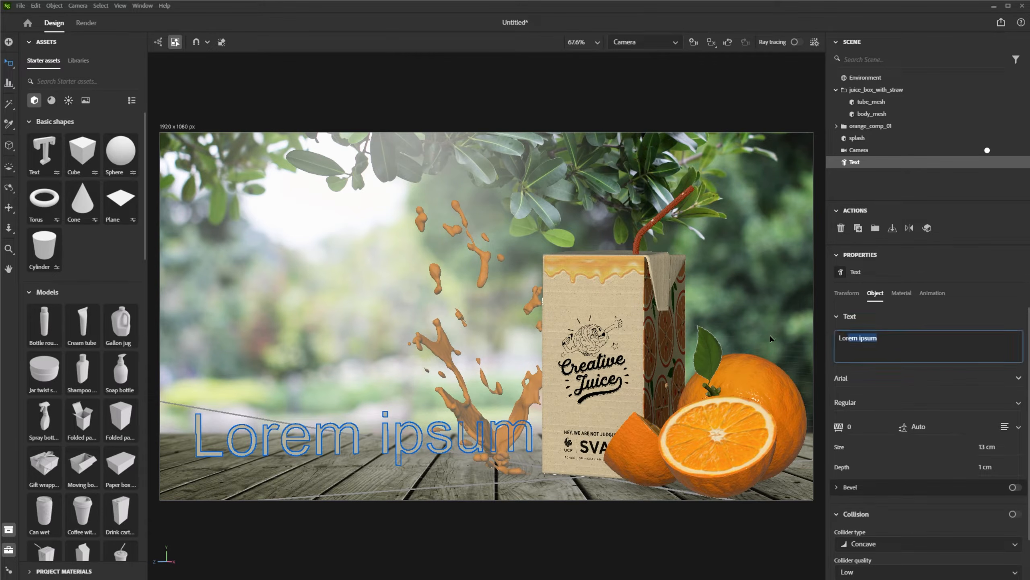
pyautogui.press('BackSpace')
pyautogui.write('Y')
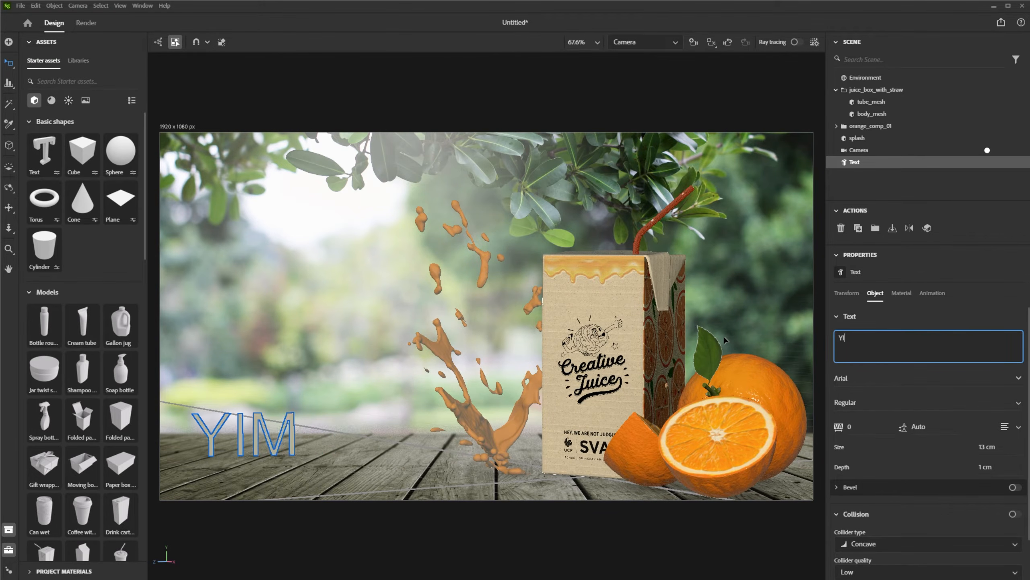
pyautogui.write('UM!')
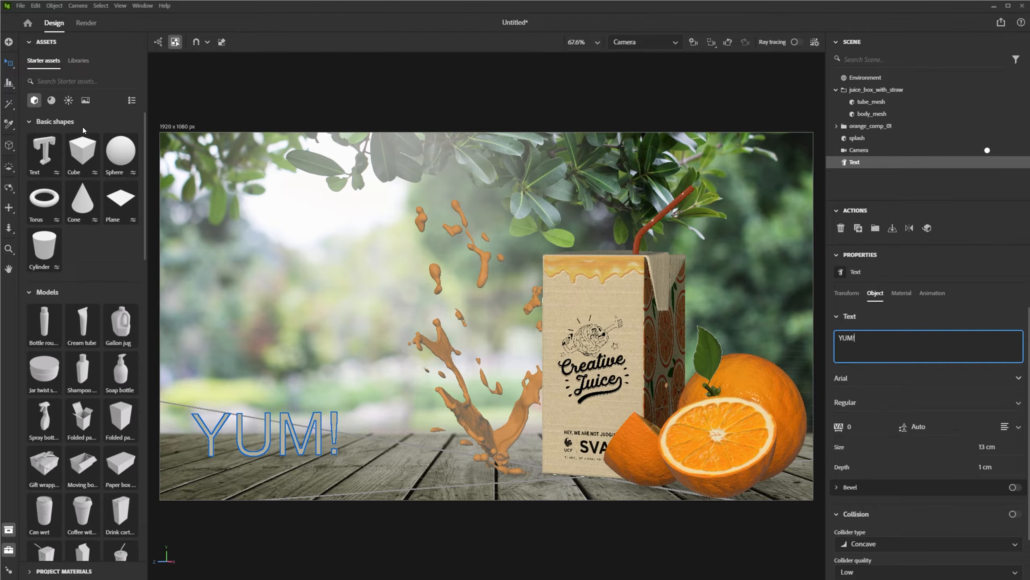
# - Enlarge the YUM! text so it spans the deck up to the splash, and change its font to Asphalt
pyautogui.moveTo(280, 433); pyautogui.dragTo(357, 345)
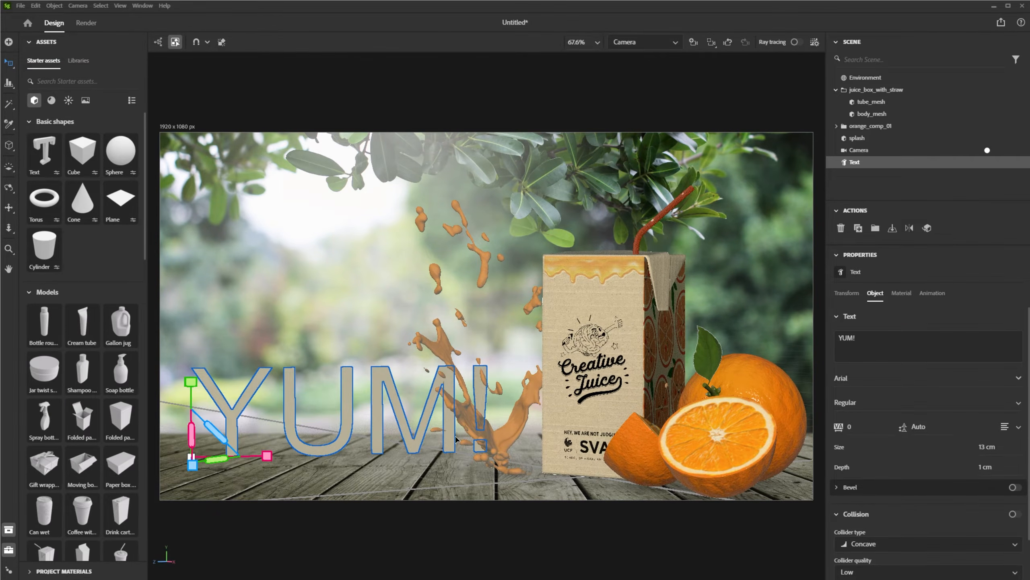
pyautogui.moveTo(449, 429); pyautogui.dragTo(453, 430)
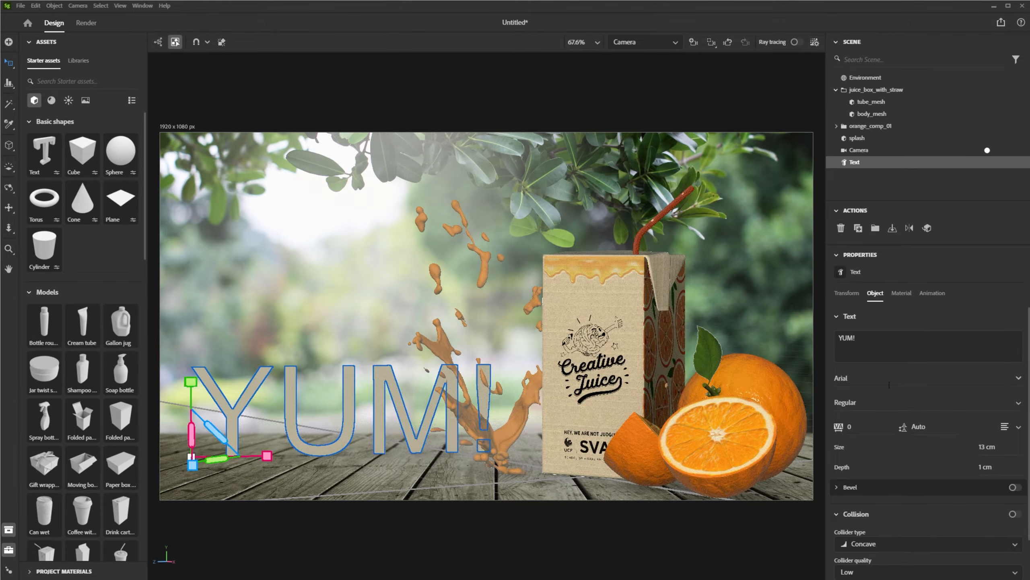
pyautogui.click(1019, 377)
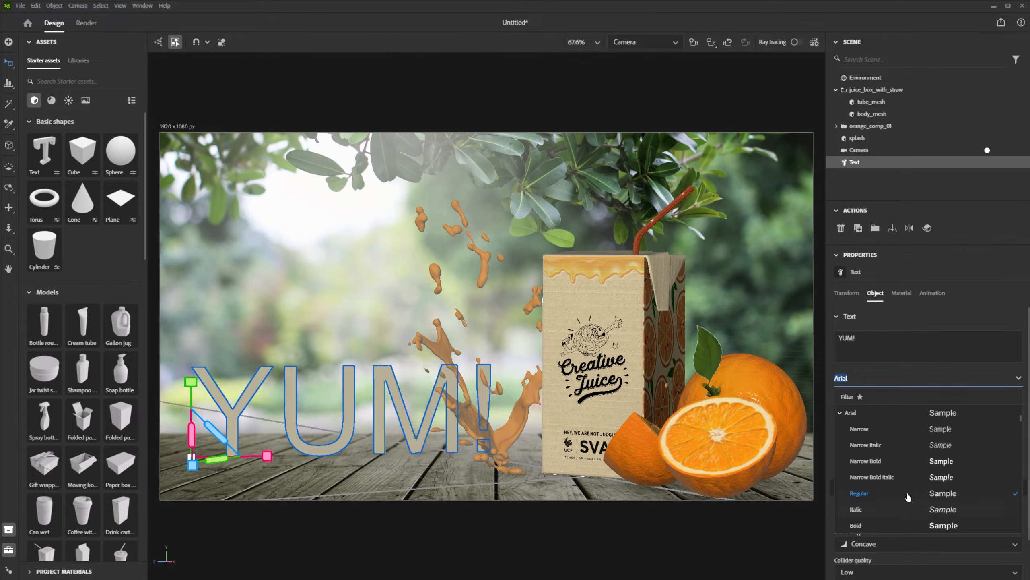
pyautogui.scroll(2, 909, 485)
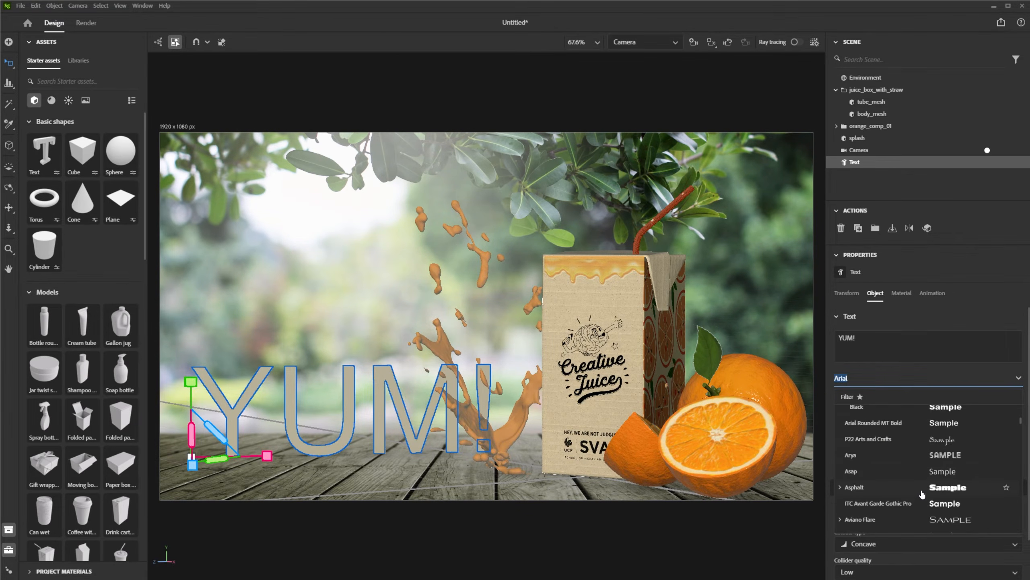
pyautogui.click(918, 491)
pyautogui.moveTo(371, 426); pyautogui.dragTo(507, 419)
# - Enable a Classic bevel on the YUM! text and set its width to 48%
pyautogui.scroll(-1, 950, 476)
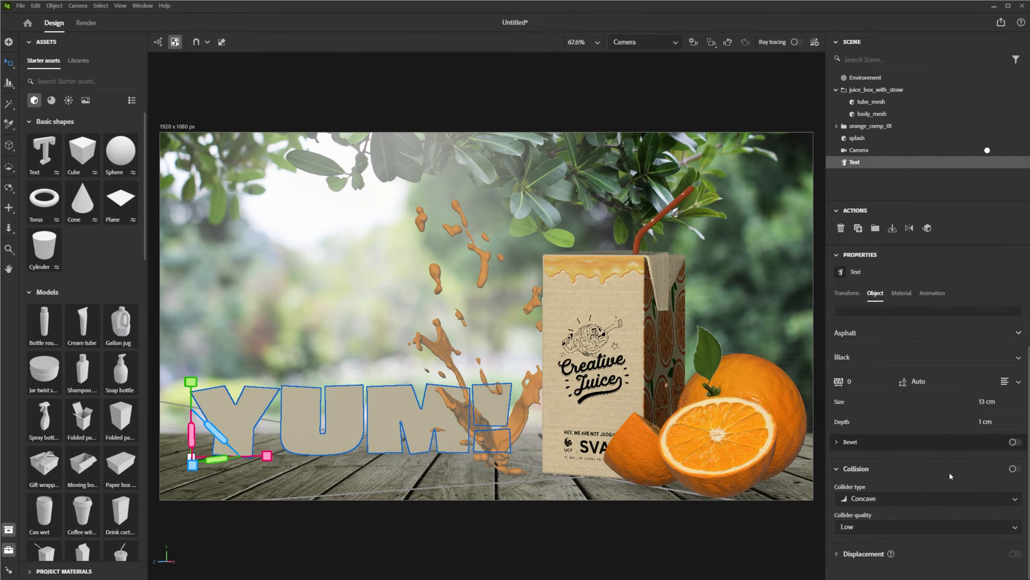
pyautogui.click(840, 444)
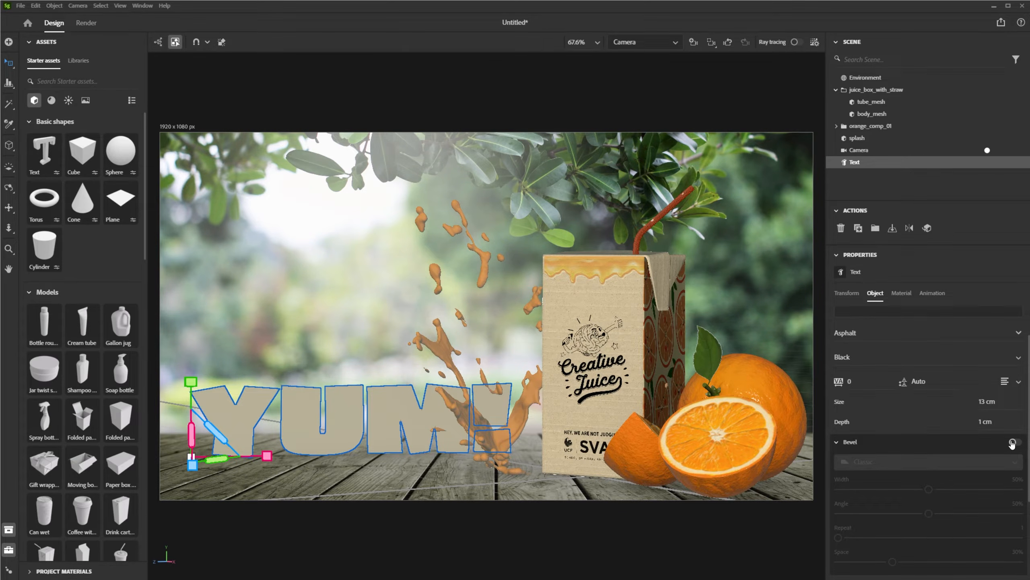
pyautogui.click(1013, 443)
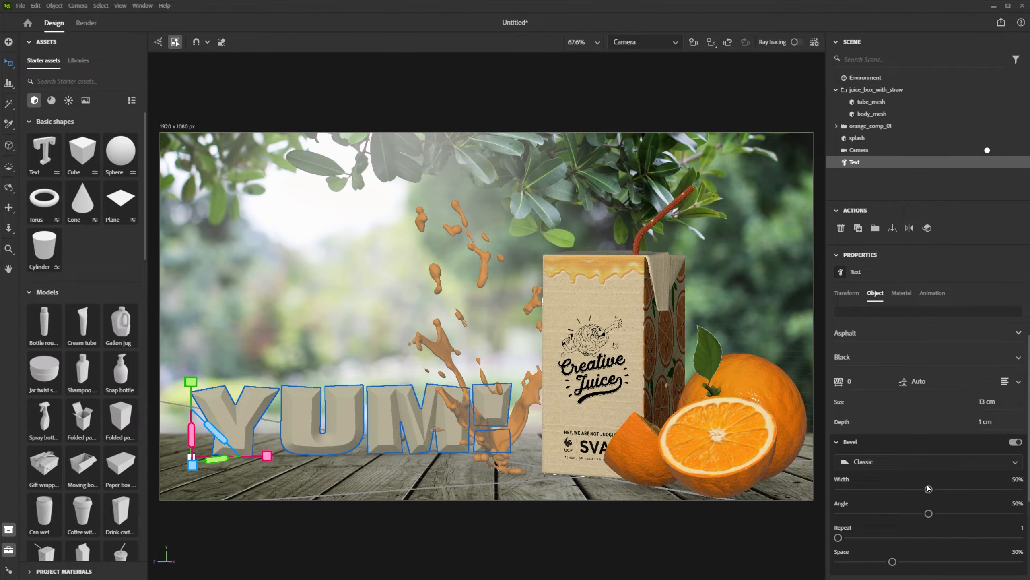
pyautogui.moveTo(929, 489)
pyautogui.mouseDown()
pyautogui.moveTo(847, 489)
pyautogui.moveTo(925, 490)
pyautogui.mouseUp()
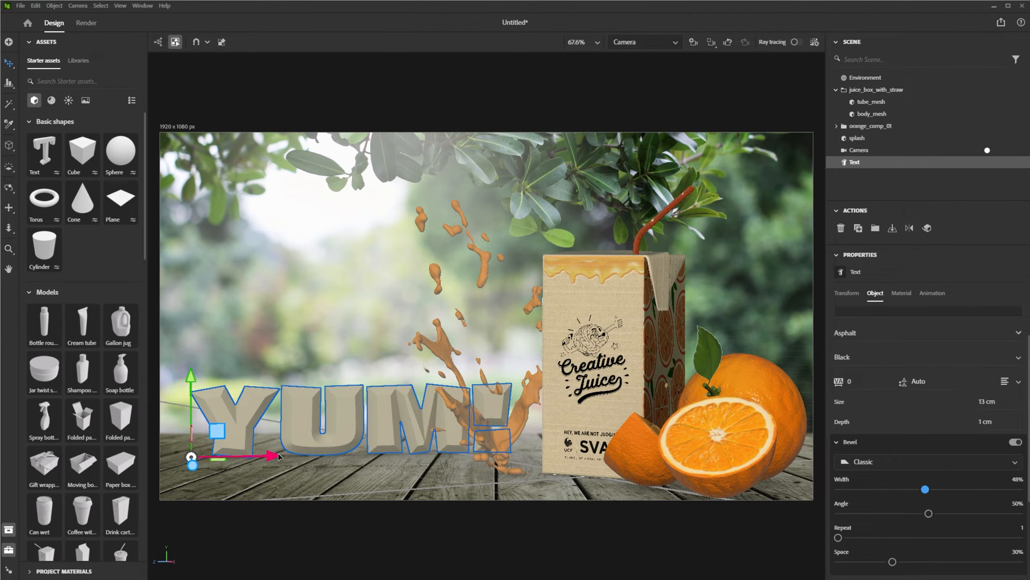
# - Shift the YUM! text slightly left, away from the carton, and adjust its depth position on the deck
pyautogui.moveTo(264, 455); pyautogui.dragTo(246, 455)
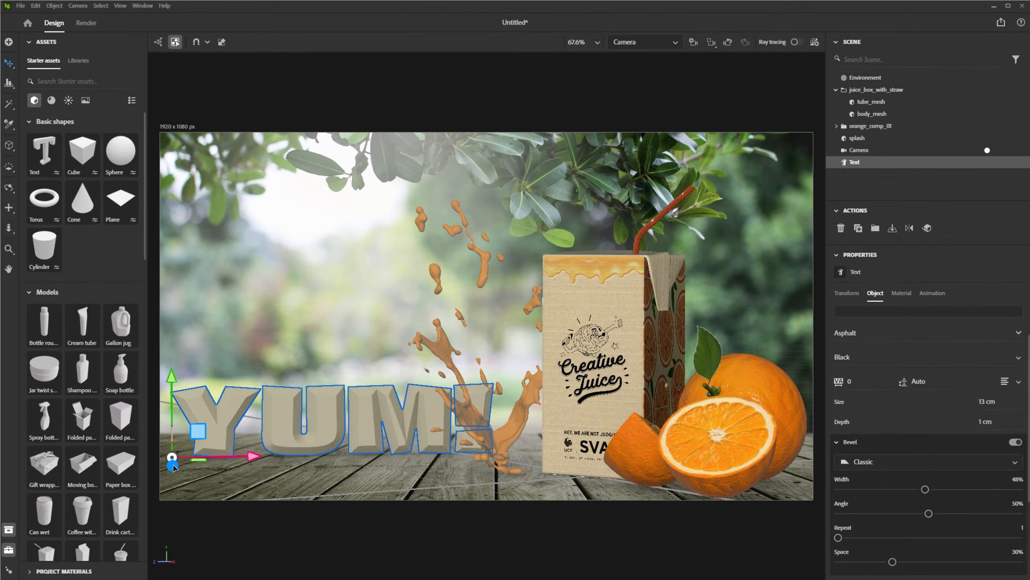
pyautogui.moveTo(173, 471)
pyautogui.mouseDown()
pyautogui.moveTo(177, 482)
pyautogui.moveTo(179, 461)
pyautogui.mouseUp()
pyautogui.click(363, 316)
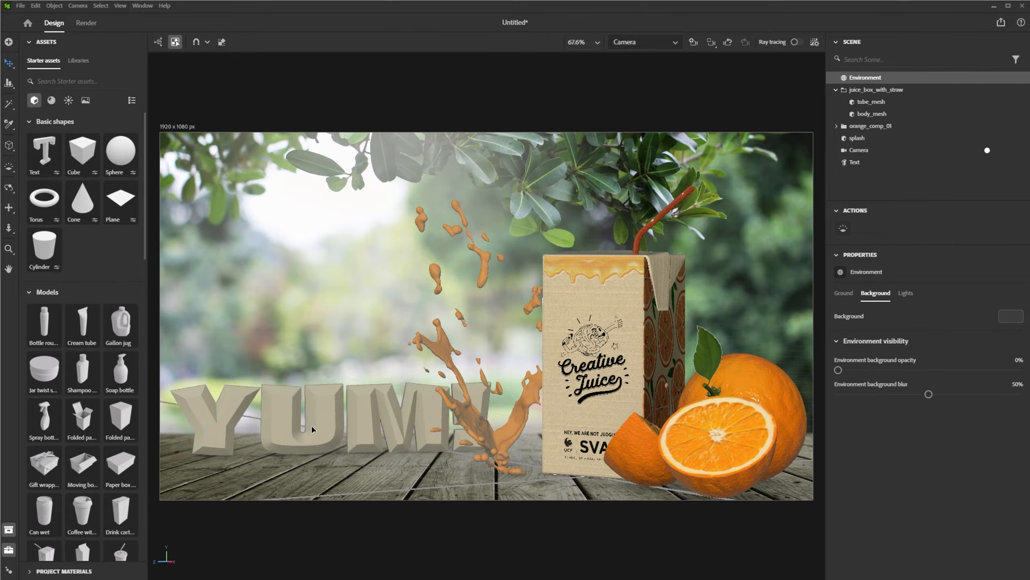
# - Apply the Gloss paint starter material to all parts of the YUM! text
pyautogui.click(330, 418)
pyautogui.click(51, 100)
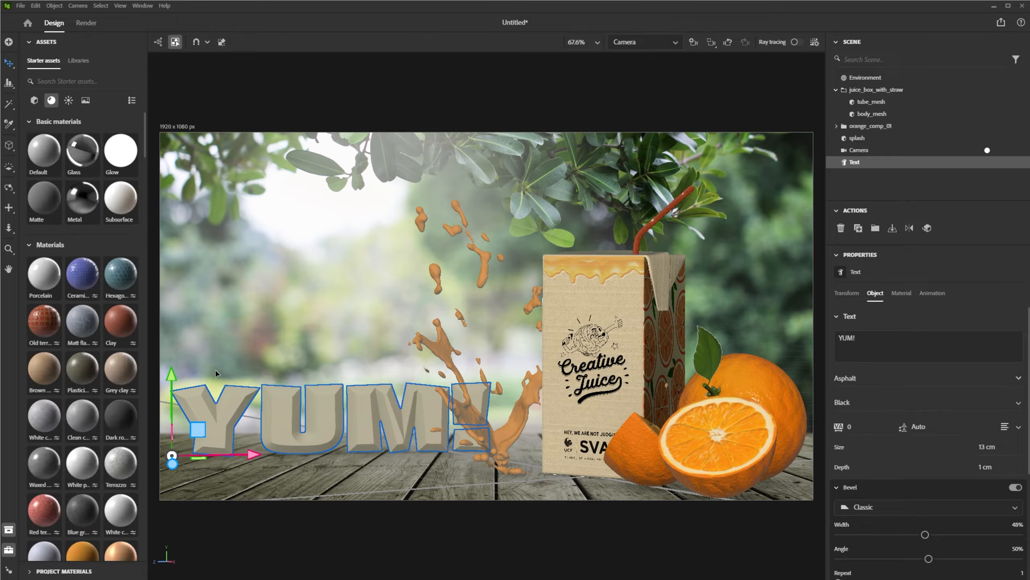
pyautogui.scroll(-15, 105, 378)
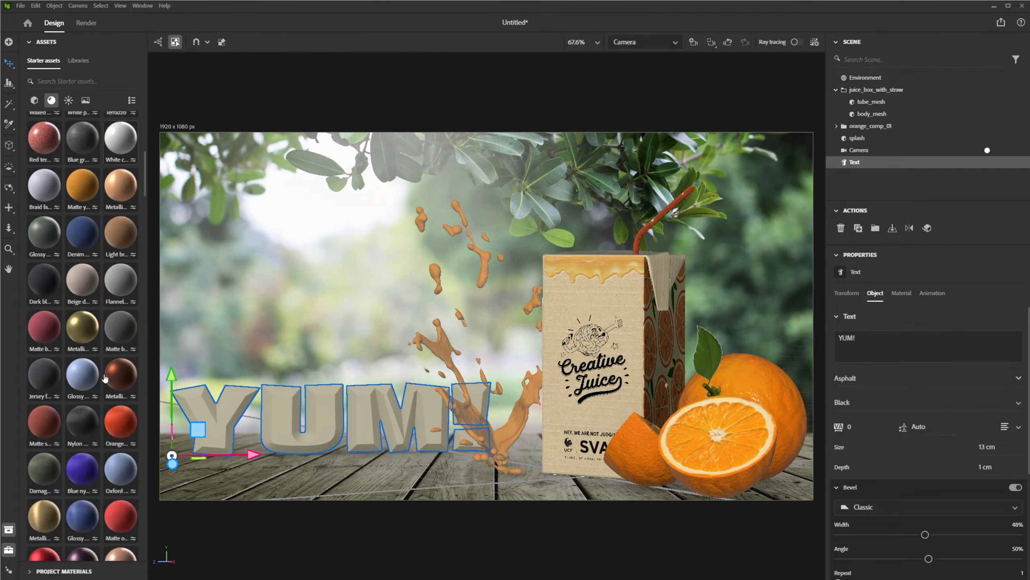
pyautogui.scroll(-15, 104, 377)
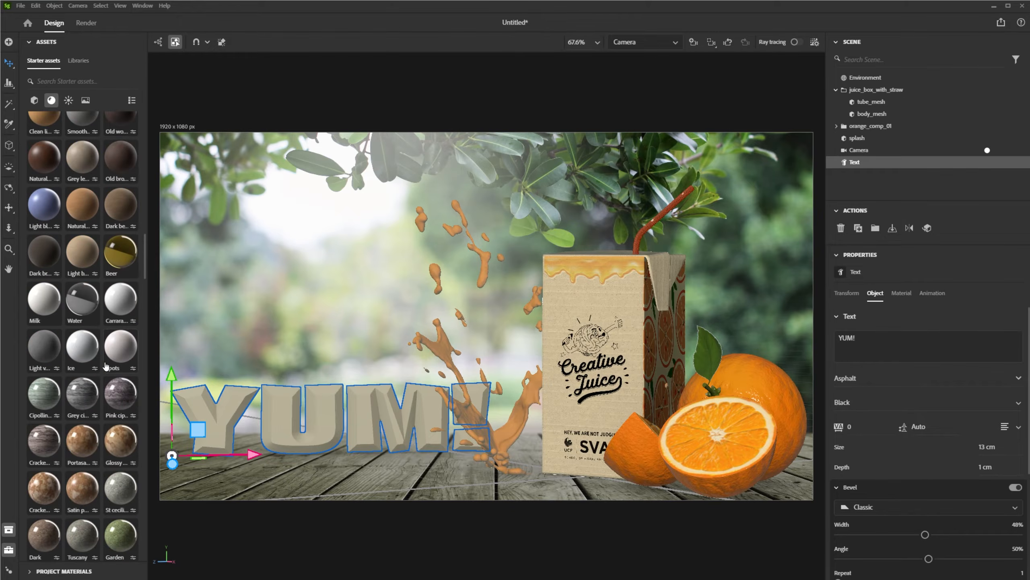
pyautogui.scroll(-5, 108, 362)
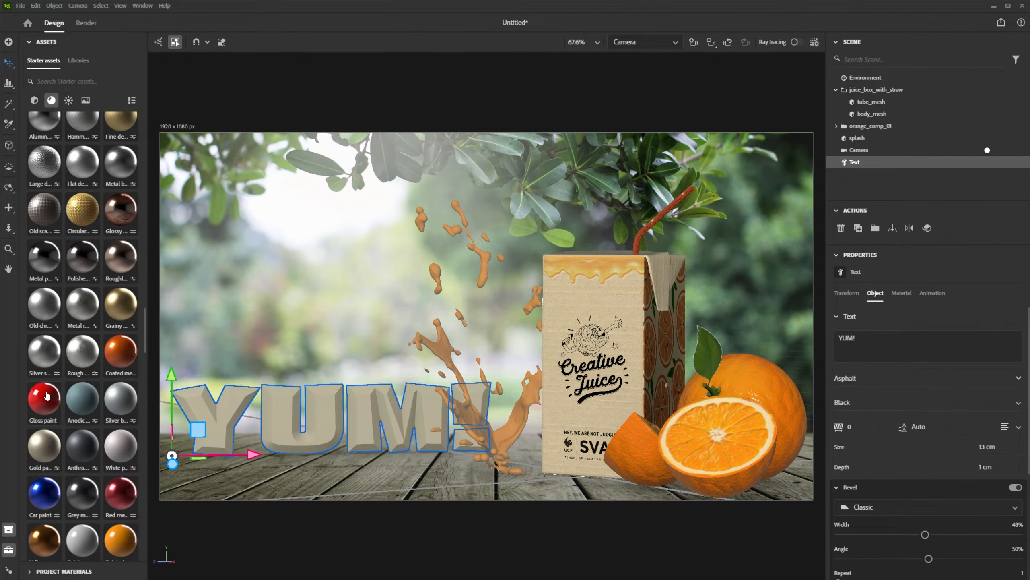
pyautogui.moveTo(44, 398); pyautogui.dragTo(237, 406)
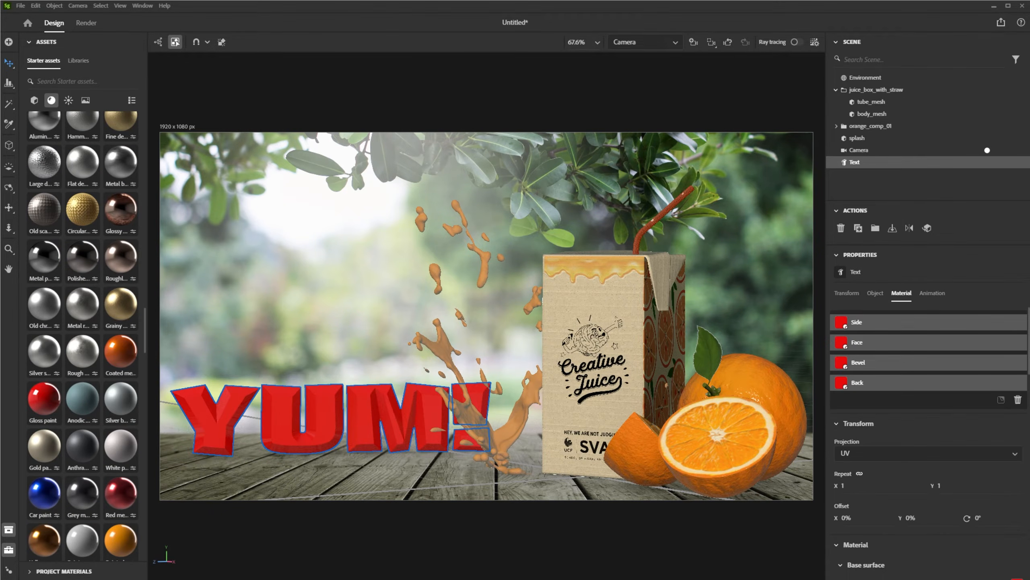
# - Recolor the text material's base color to a deep orange, RGB 250, 104, 0, checking an intermediate orange with ray tracing
pyautogui.scroll(-5, 913, 410)
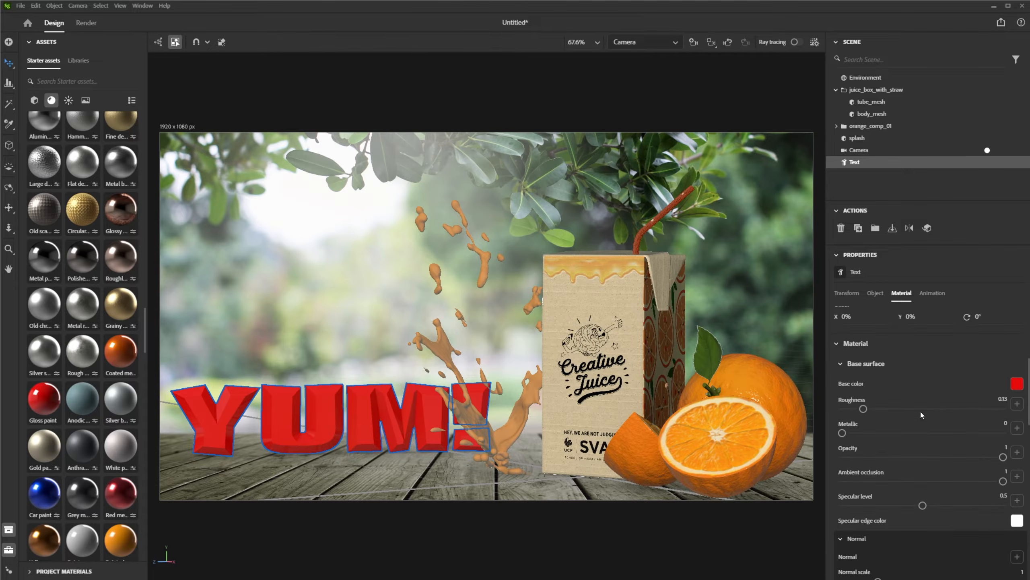
pyautogui.click(1017, 385)
pyautogui.click(929, 496)
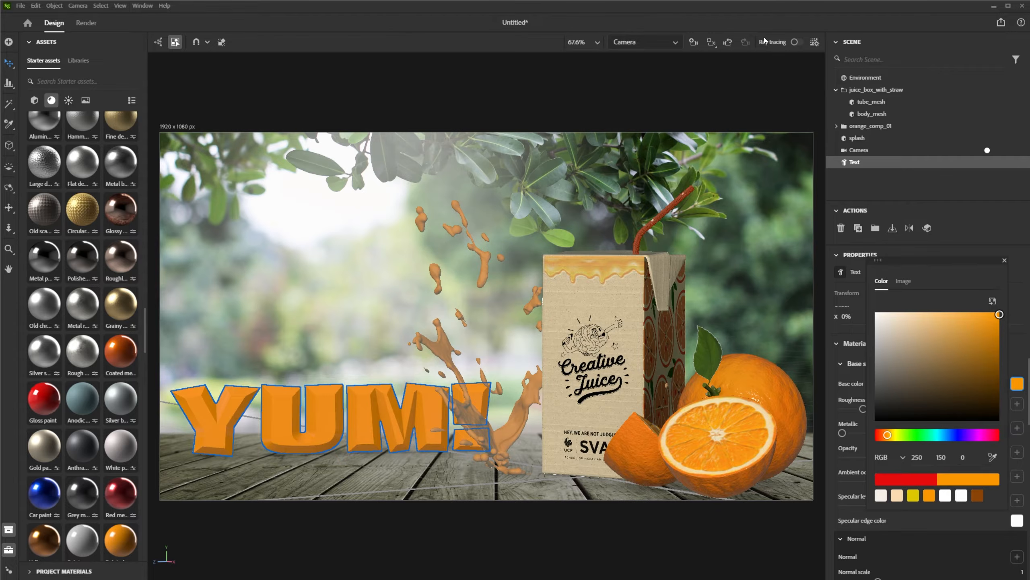
pyautogui.click(797, 42)
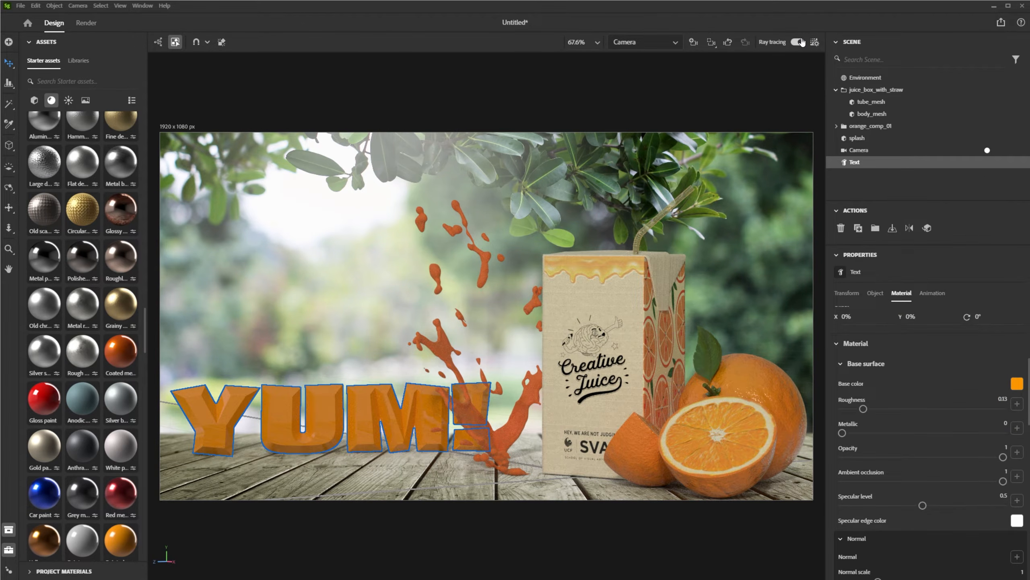
pyautogui.click(797, 42)
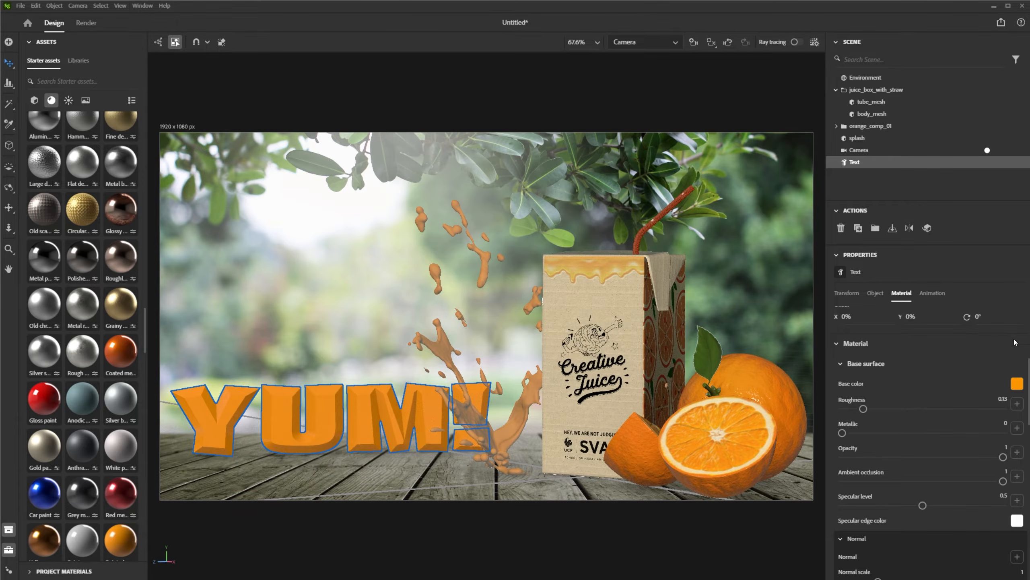
pyautogui.click(1015, 385)
pyautogui.moveTo(889, 436); pyautogui.dragTo(883, 435)
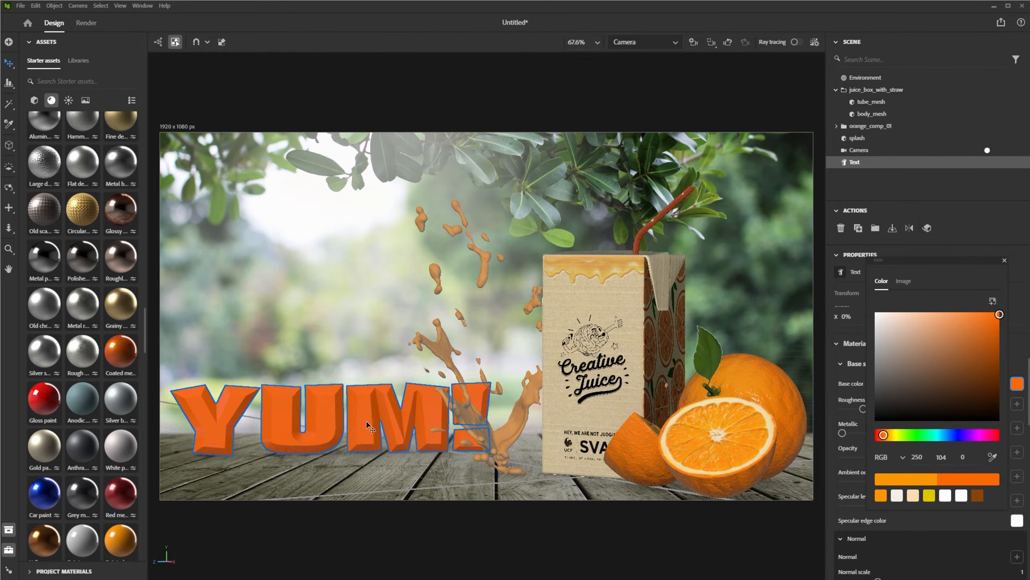
pyautogui.click(412, 424)
# - Move the splash right toward the carton's base and rotate it slightly around its vertical axis to clear the text
pyautogui.click(504, 403)
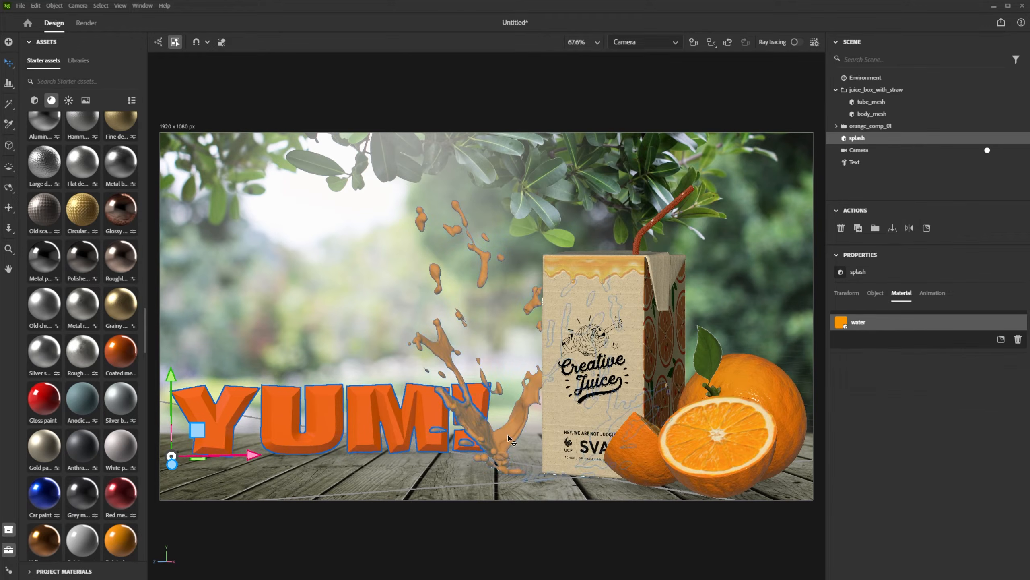
pyautogui.moveTo(595, 470); pyautogui.dragTo(616, 469)
pyautogui.press('s')
pyautogui.press('r')
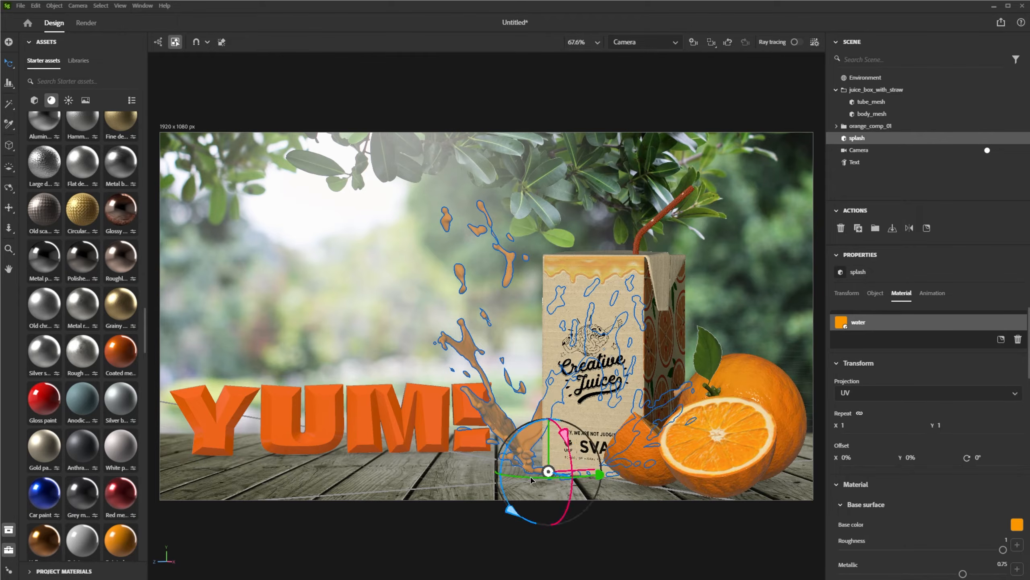
pyautogui.moveTo(531, 478); pyautogui.dragTo(548, 475)
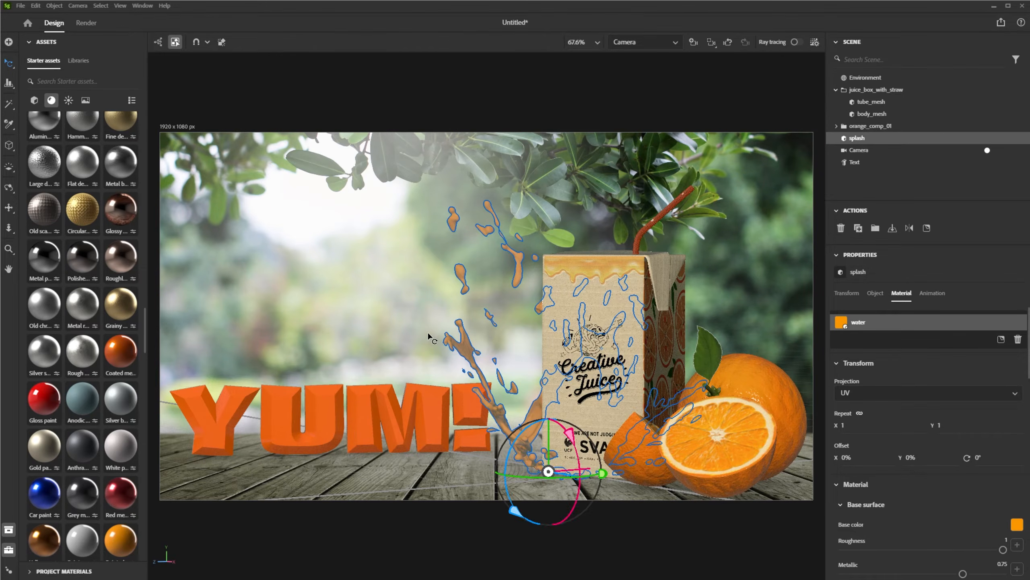
pyautogui.click(429, 337)
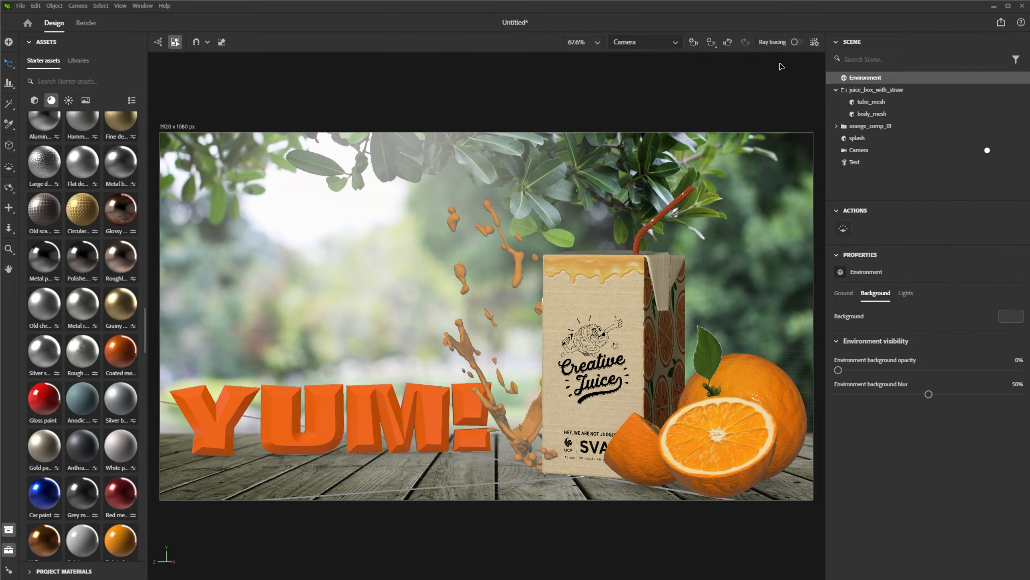
# - Set the camera's focal length to 112 mm and enable depth of field
pyautogui.click(872, 150)
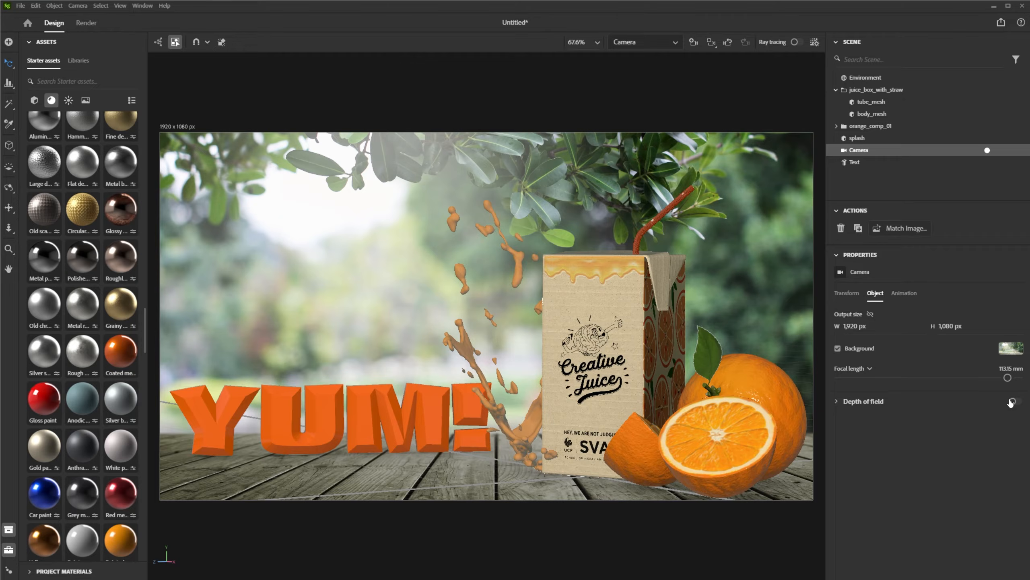
pyautogui.moveTo(1008, 377); pyautogui.dragTo(1006, 377)
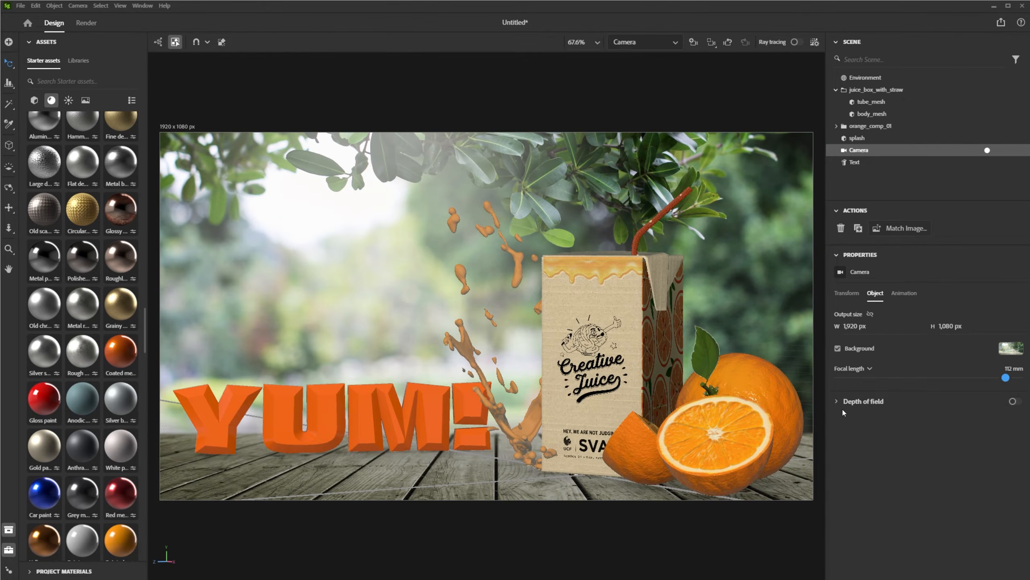
pyautogui.click(1014, 401)
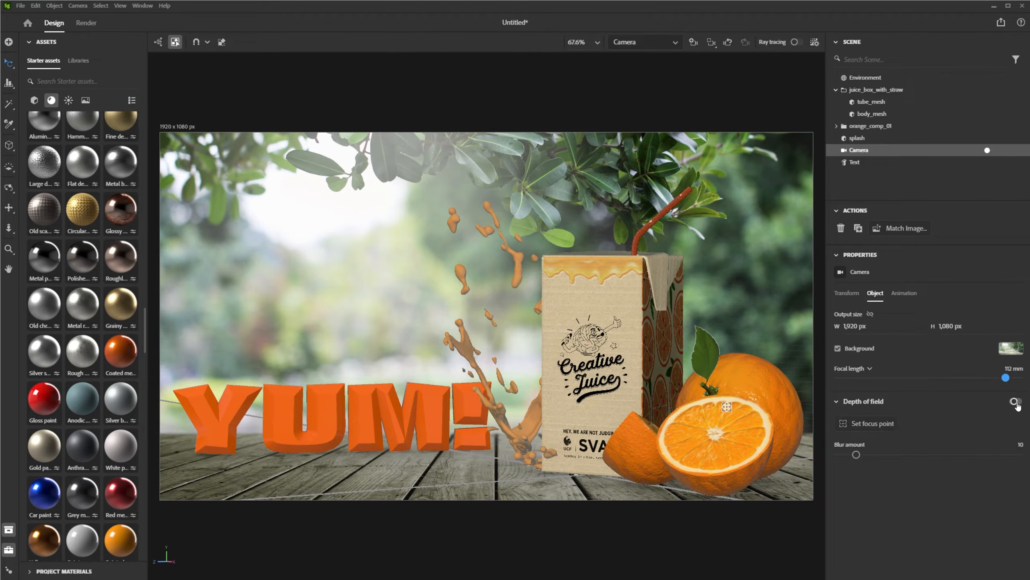
# - Set the camera's depth-of-field focus point on the Creative Juice logo on the carton front
pyautogui.click(606, 412)
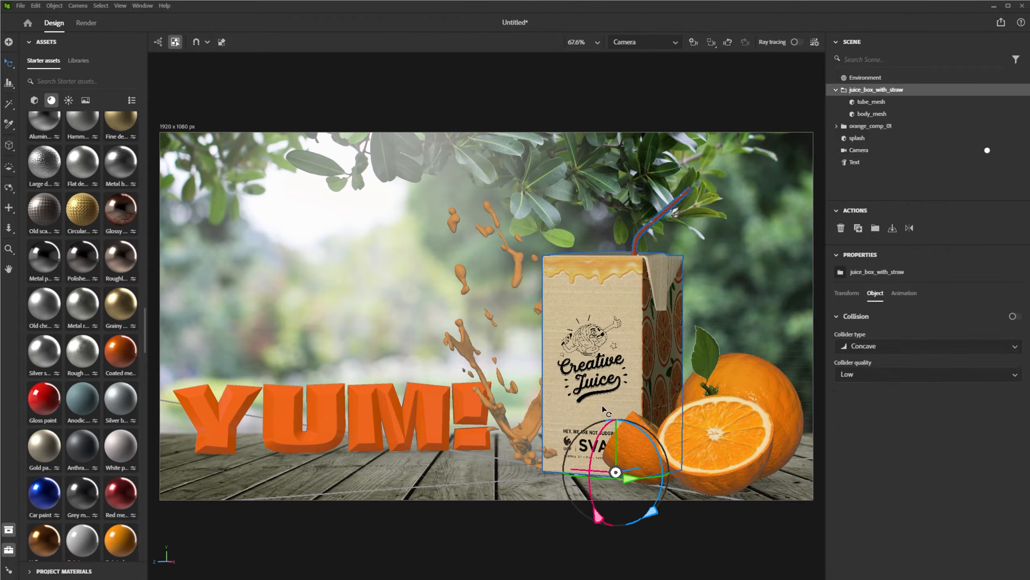
pyautogui.click(406, 418)
pyautogui.click(614, 400)
pyautogui.click(871, 150)
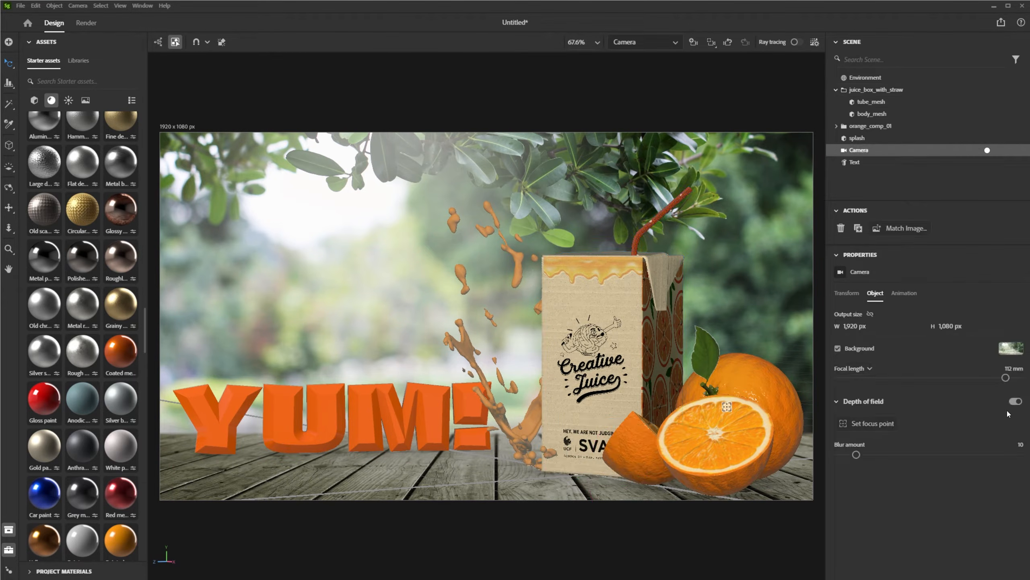
pyautogui.click(860, 423)
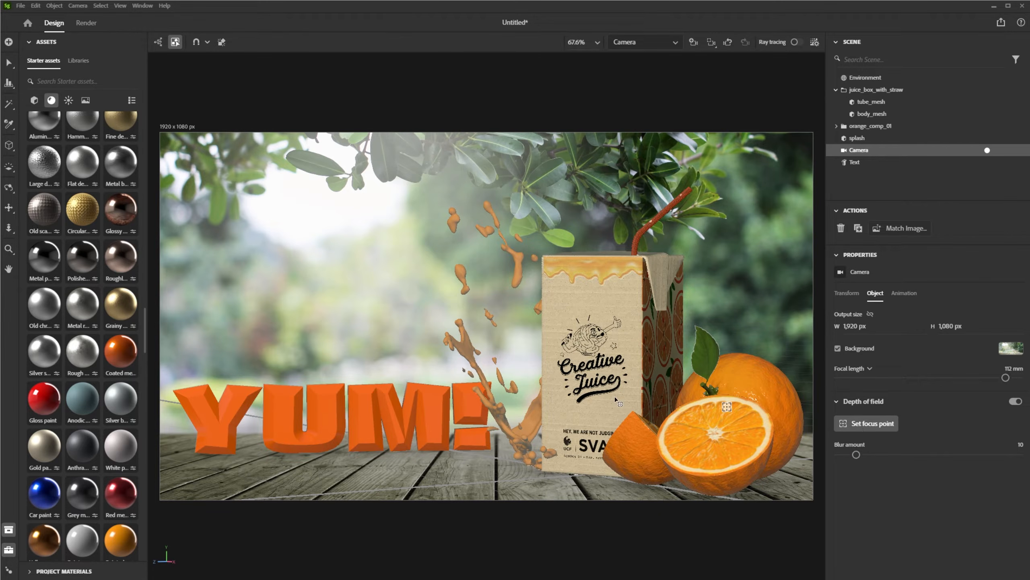
pyautogui.click(599, 374)
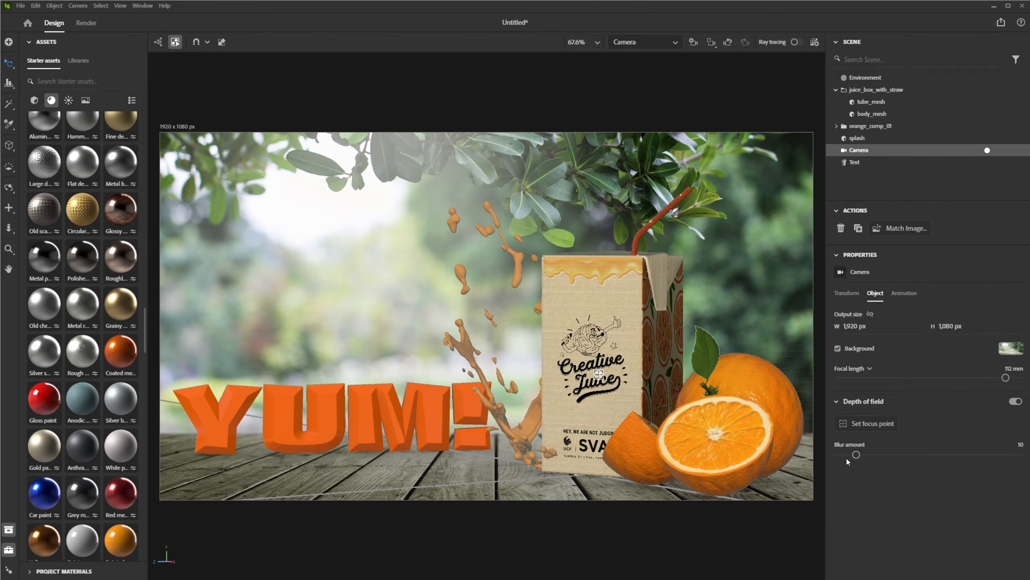
# - Preview a blur amount of 54.3 with ray tracing, then reduce it to 0 and turn off the camera's depth of field
pyautogui.moveTo(856, 455); pyautogui.dragTo(936, 455)
pyautogui.click(798, 42)
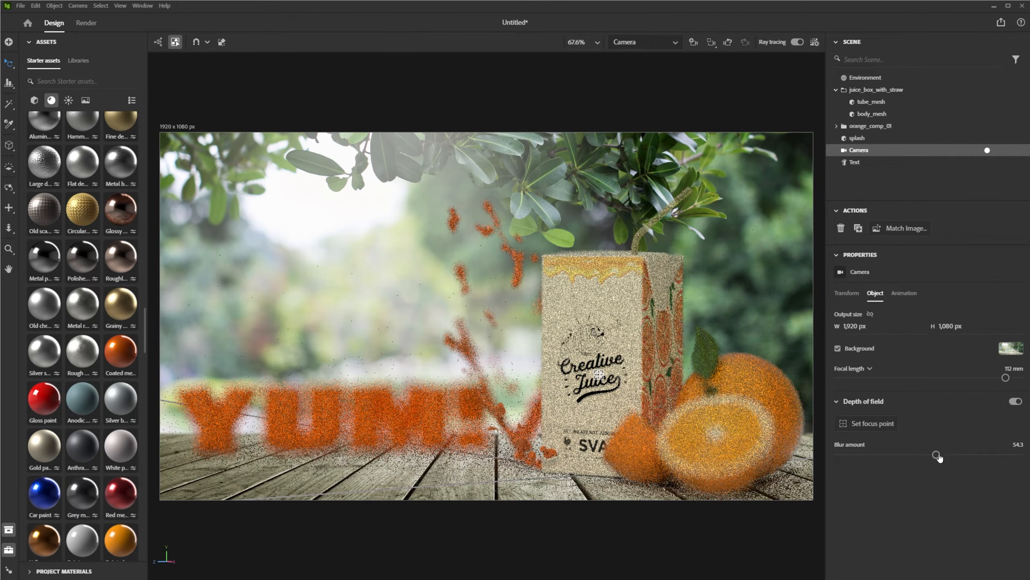
pyautogui.moveTo(936, 455); pyautogui.dragTo(838, 455)
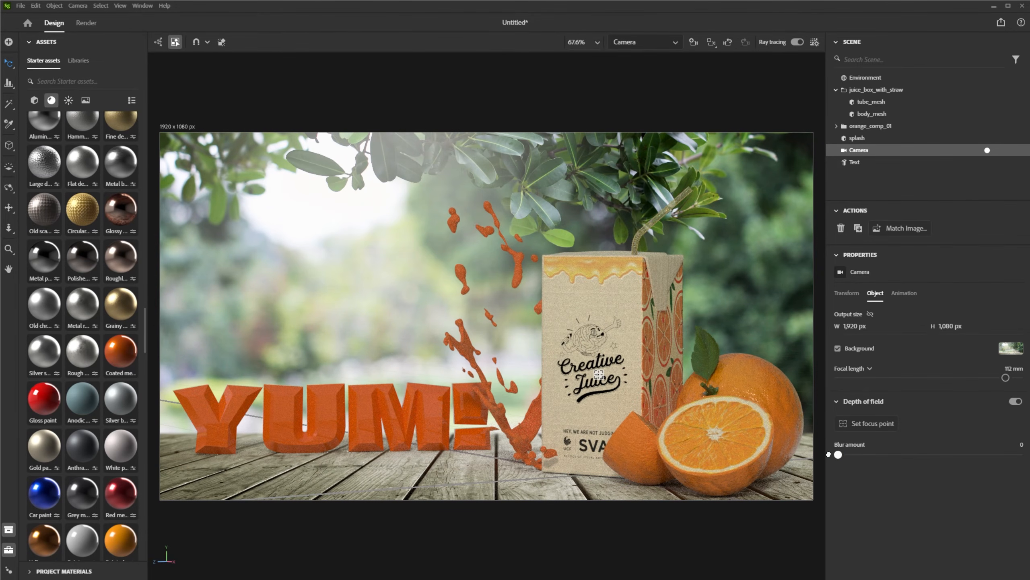
pyautogui.click(1016, 403)
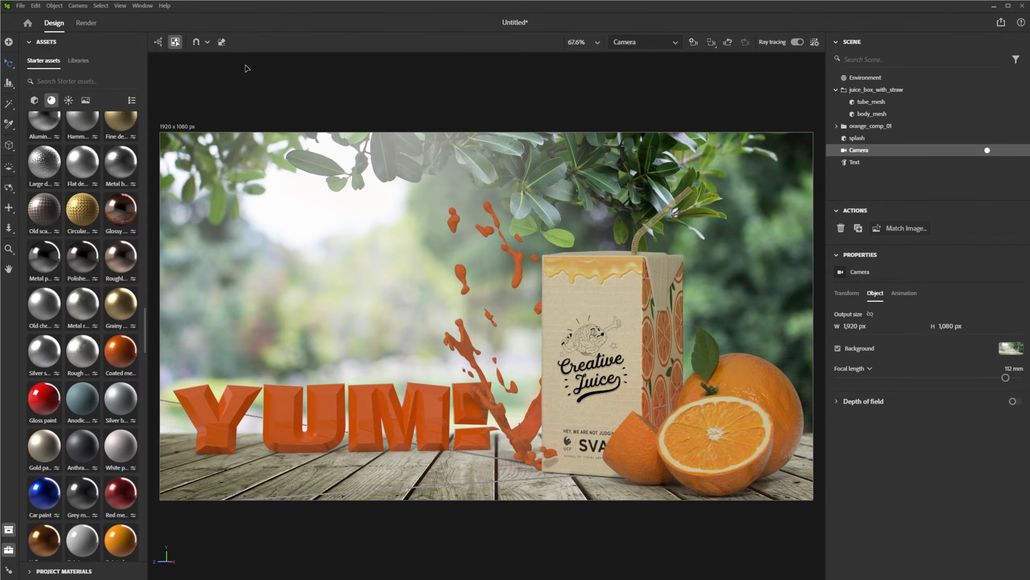
# - Open the render settings and choose the High quality preset
pyautogui.click(87, 23)
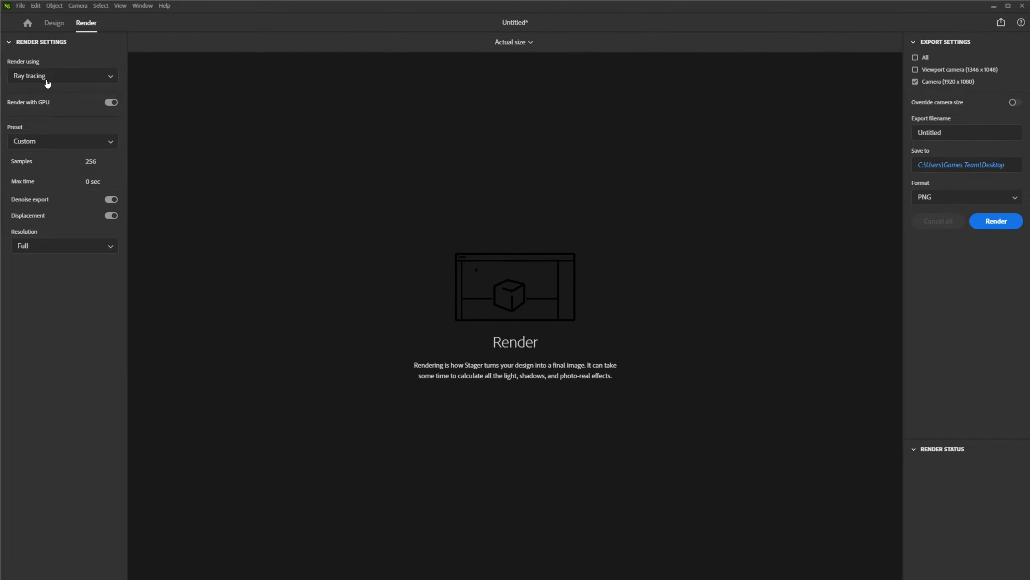
pyautogui.click(65, 142)
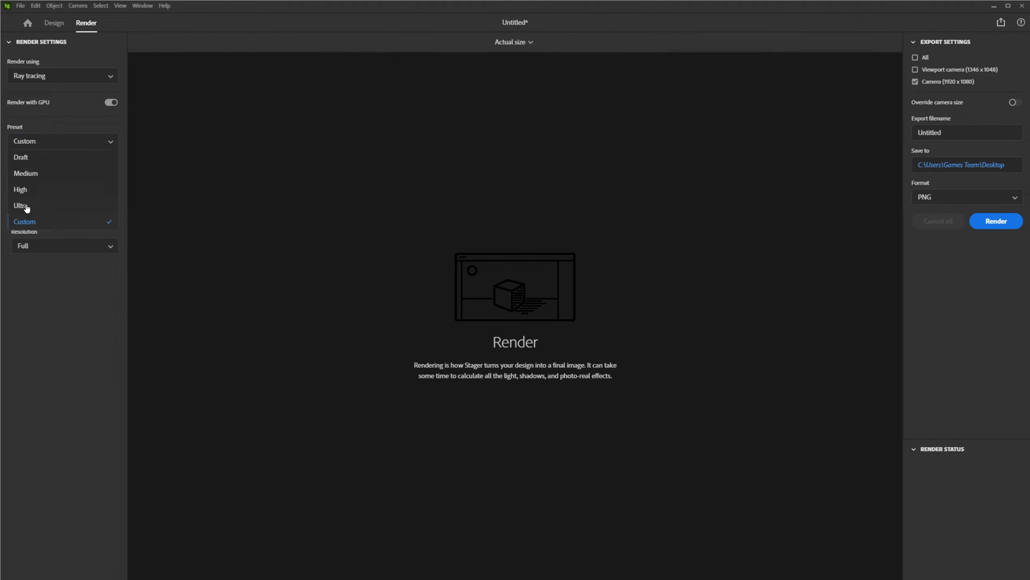
pyautogui.click(33, 194)
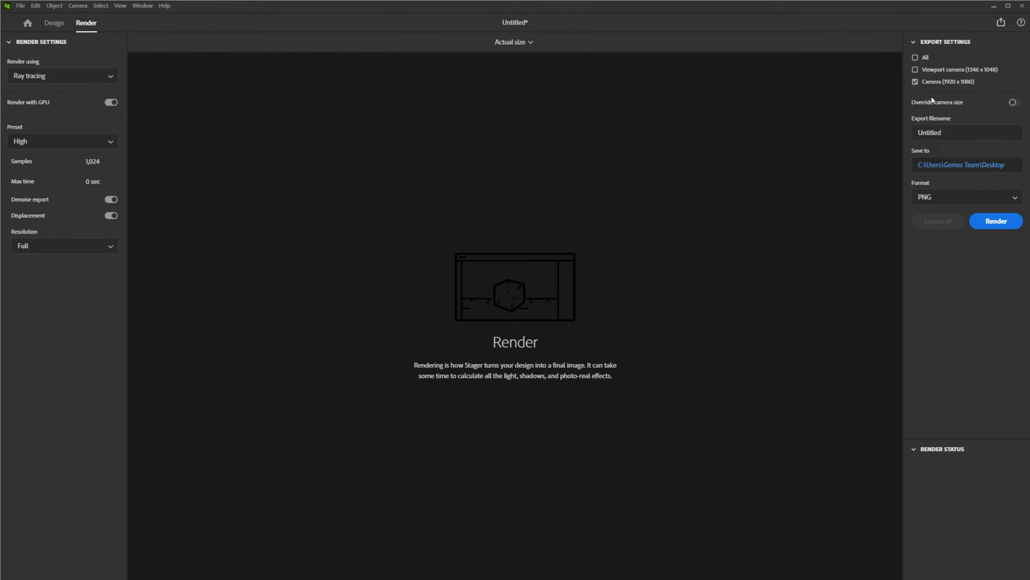
# - Name the export Juice and set its save location to the Creative Juice folder on the Desktop
pyautogui.click(968, 130)
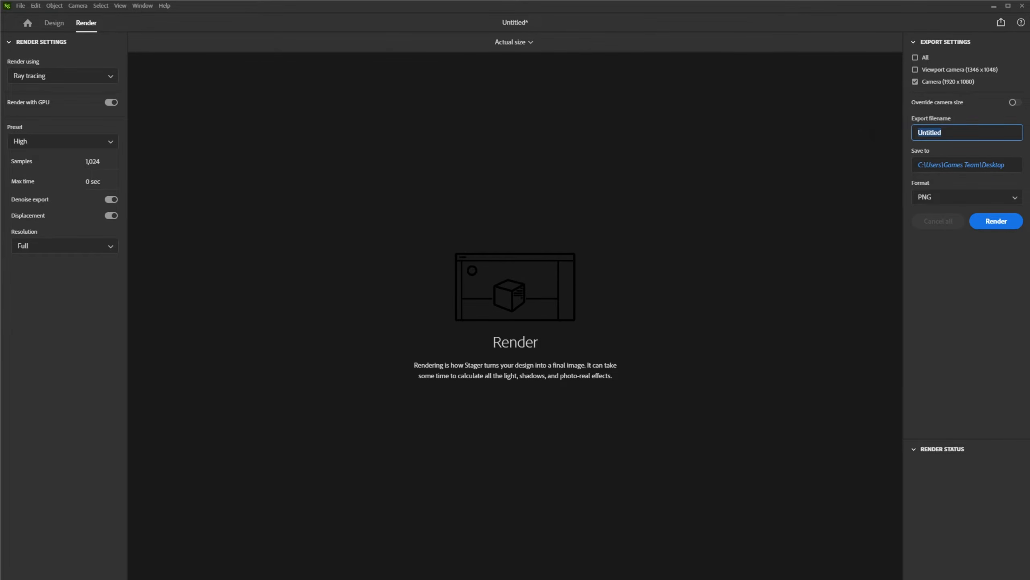
pyautogui.write('Juice')
pyautogui.press('Return')
pyautogui.click(949, 164)
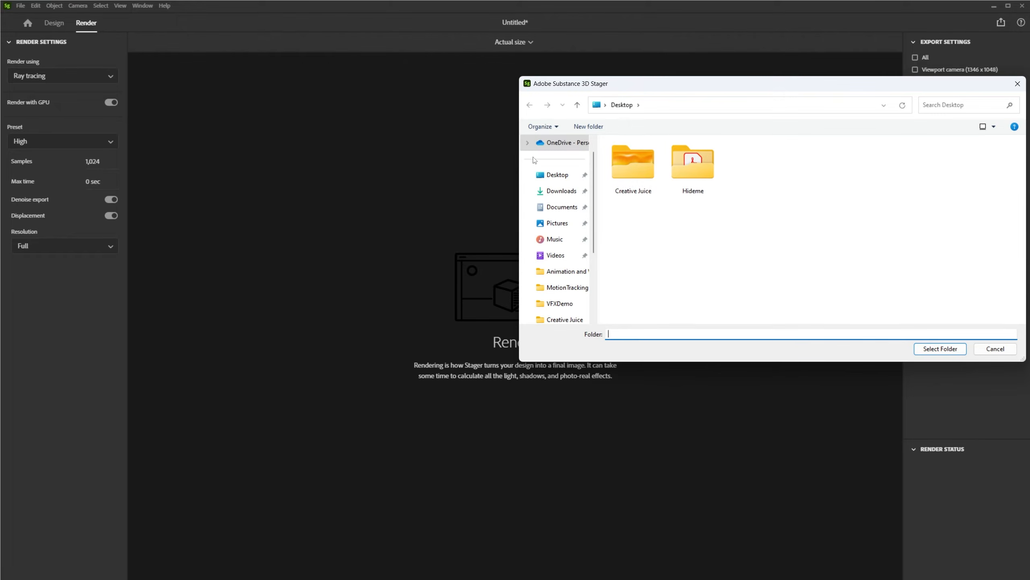
pyautogui.doubleClick(634, 168)
pyautogui.click(927, 349)
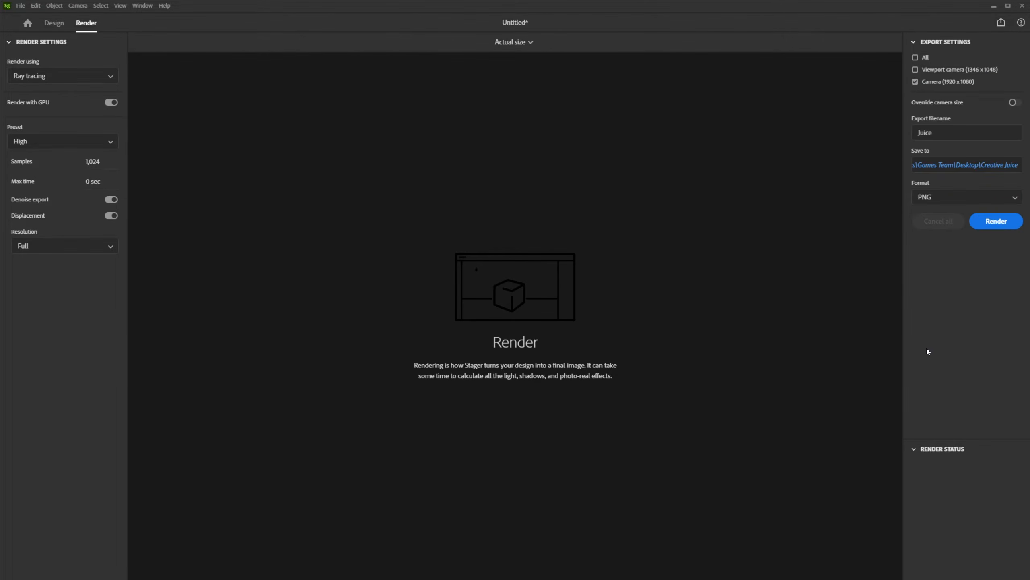
# - Set the export format to PSD (16 bits/channel) and render the camera view
pyautogui.click(969, 197)
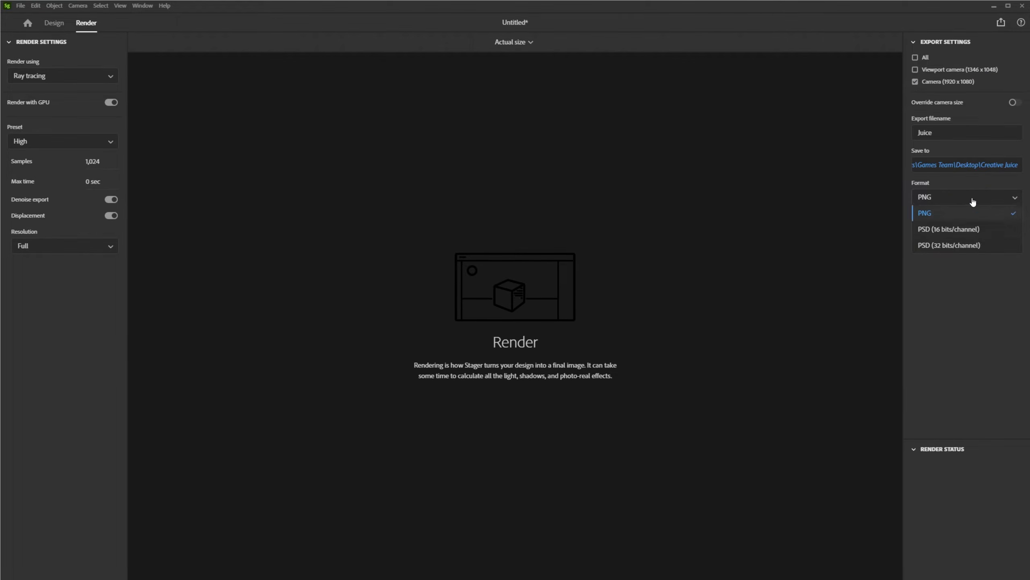
pyautogui.click(972, 230)
pyautogui.click(997, 222)
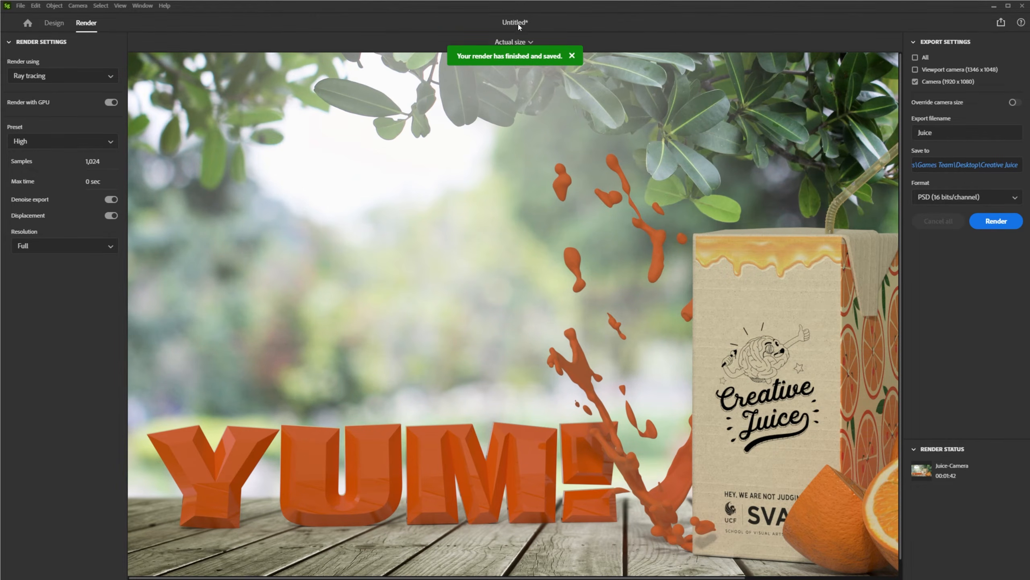
# - Save the Stager scene as MattsCreative in the Creative Juice folder
pyautogui.click(20, 6)
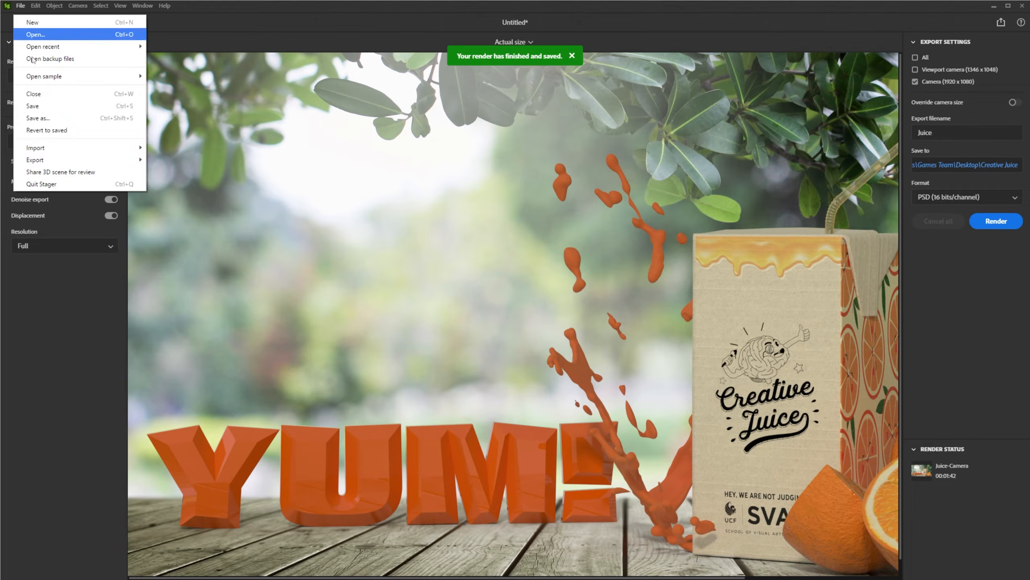
pyautogui.click(57, 118)
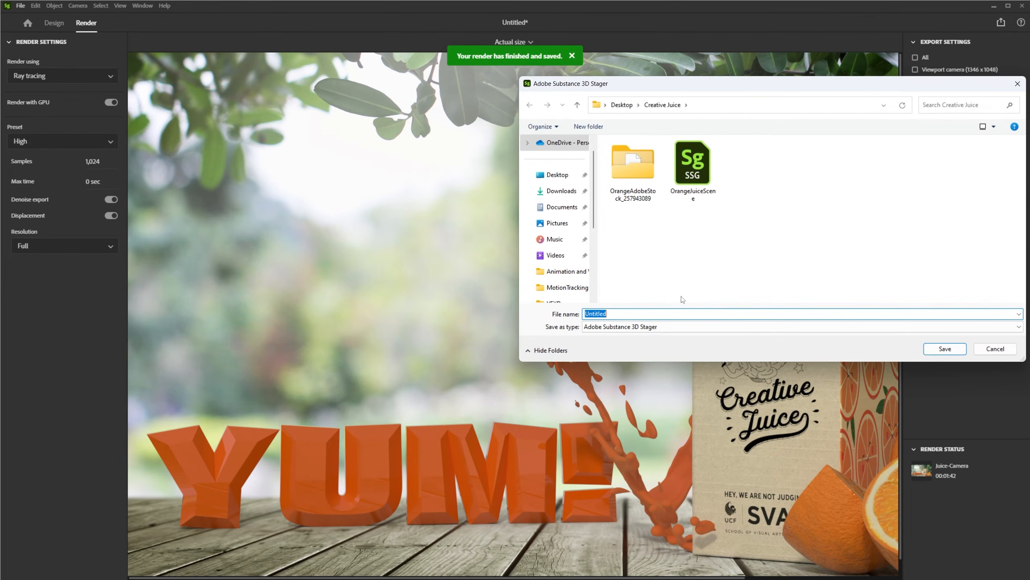
pyautogui.write('MattsCreative')
pyautogui.press('Return')
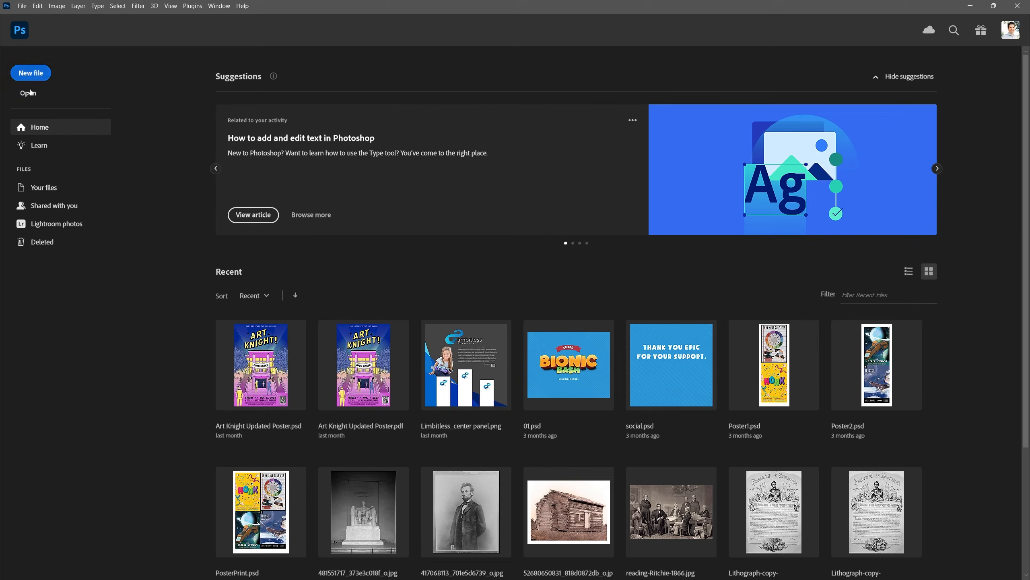
# - Switch to Photoshop and open the Juice-Camera PSD from the Creative Juice folder
pyautogui.click(33, 93)
pyautogui.doubleClick(118, 89)
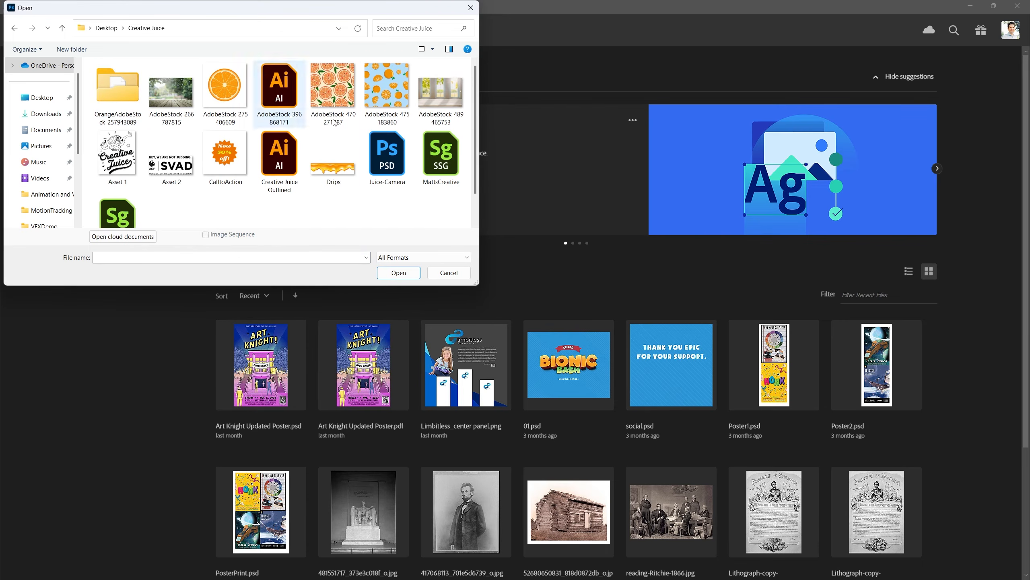
pyautogui.doubleClick(387, 158)
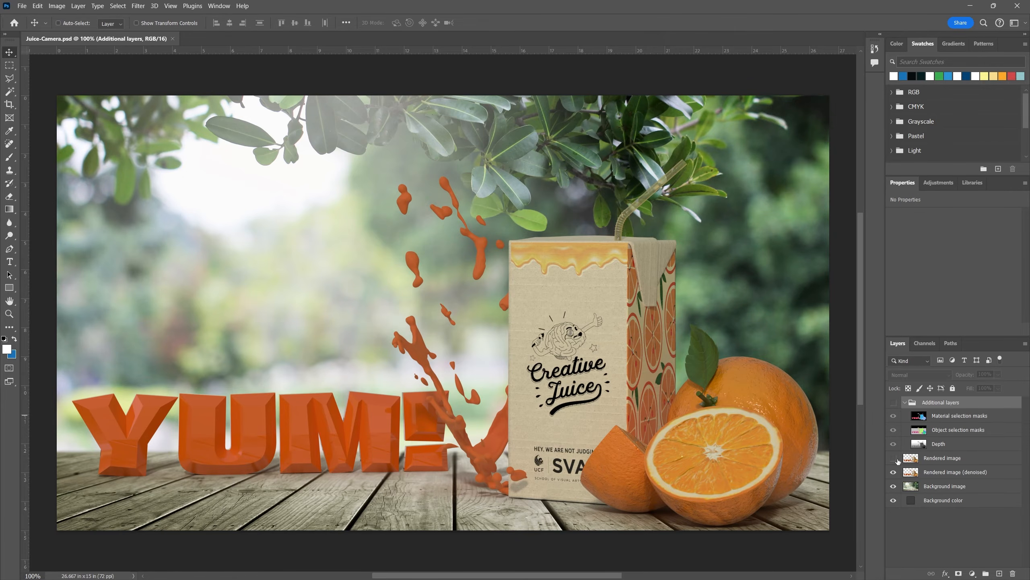
# - Collapse the Additional layers group and hide both background layers, leaving only the Rendered image (denoised) layer visible
pyautogui.click(904, 402)
pyautogui.click(893, 429)
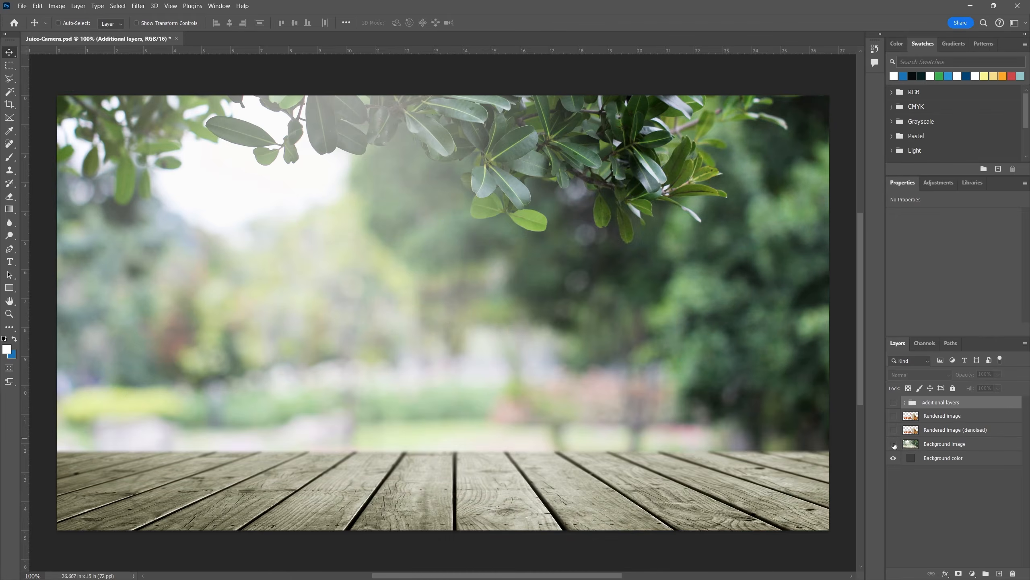
pyautogui.click(894, 444)
pyautogui.click(893, 458)
pyautogui.click(892, 431)
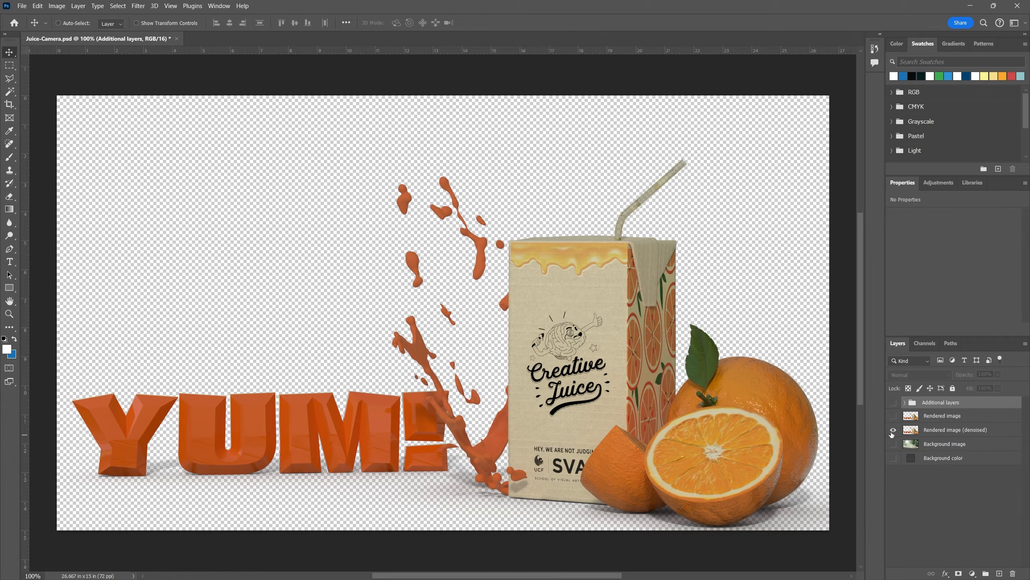
# - Toggle the Background image layer on and off to compare the render with and without it, ending with it hidden
pyautogui.click(893, 445)
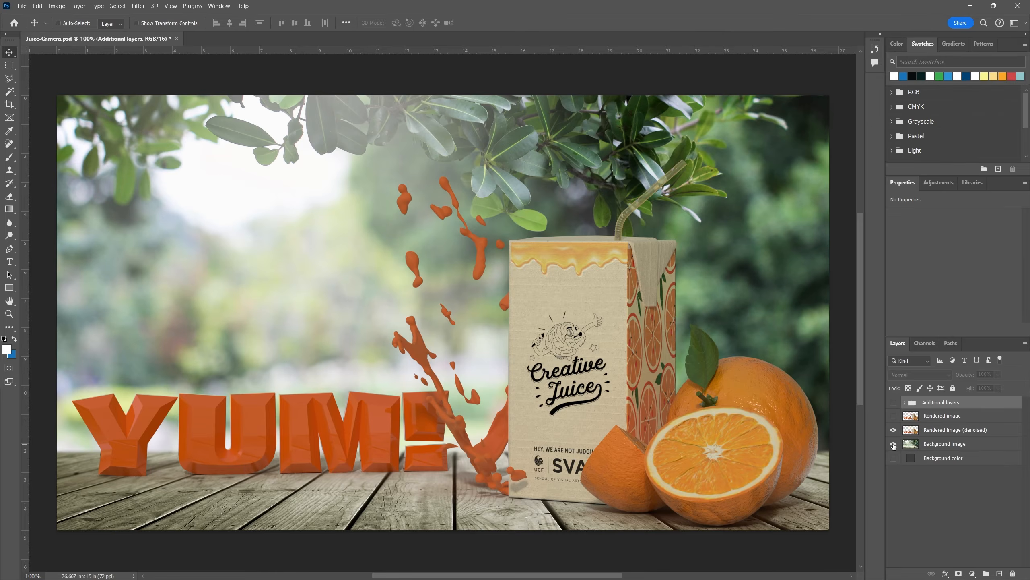
pyautogui.click(894, 446)
pyautogui.click(894, 446)
pyautogui.click(894, 445)
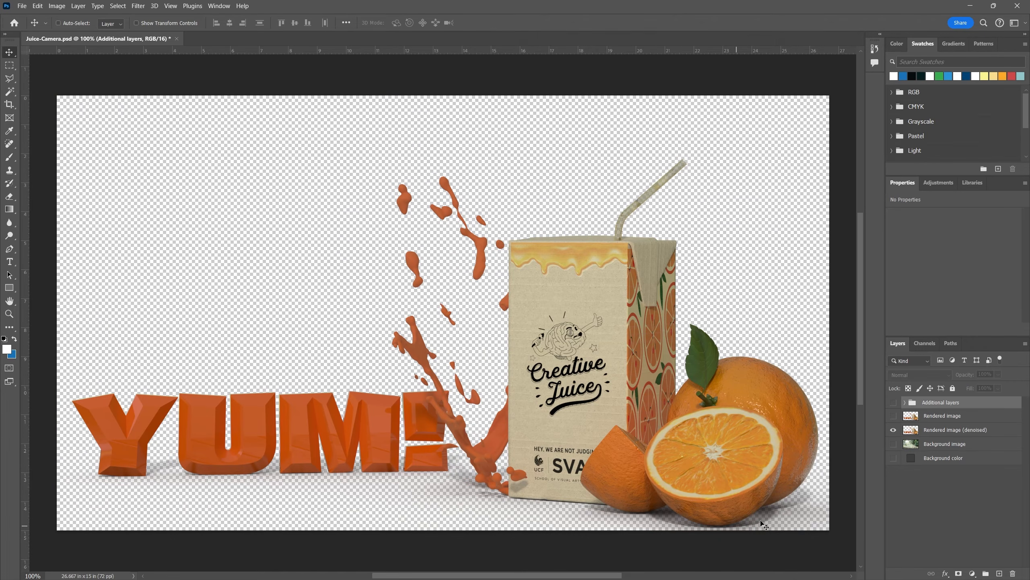
# - Show the Background color layer and change its solid fill to yellow, about #d2cd4d
pyautogui.click(894, 458)
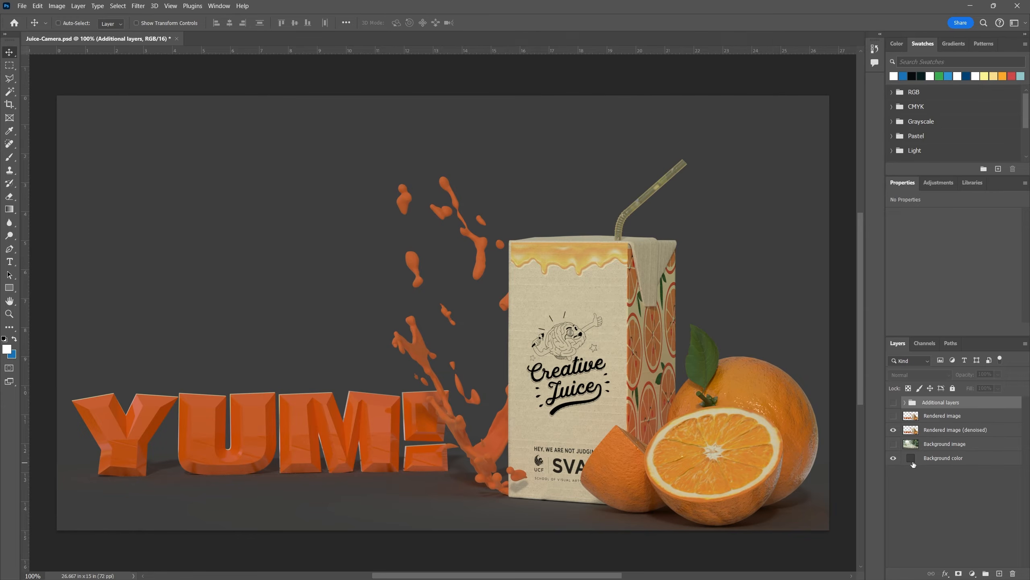
pyautogui.doubleClick(912, 460)
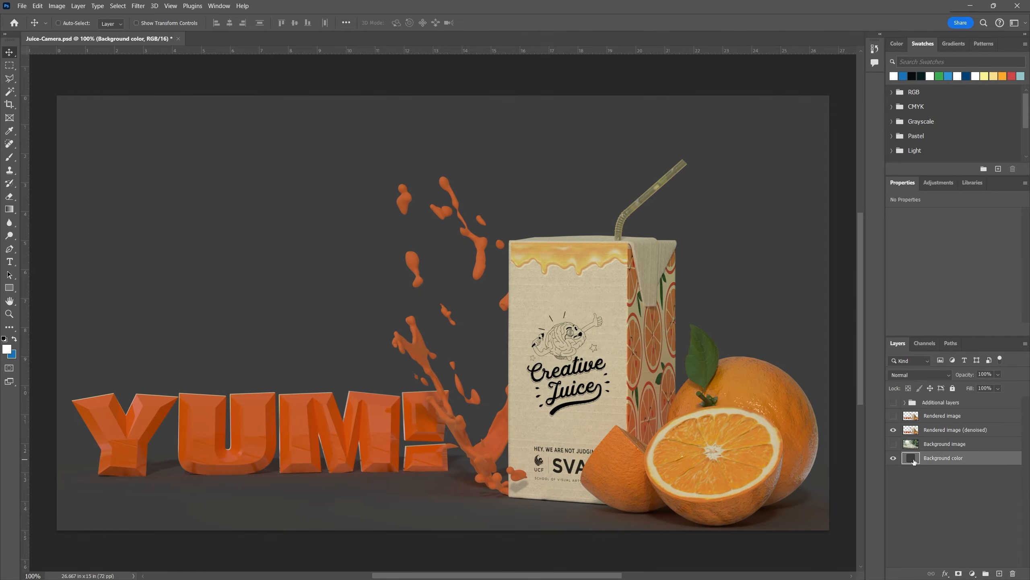
pyautogui.moveTo(659, 146); pyautogui.dragTo(674, 150)
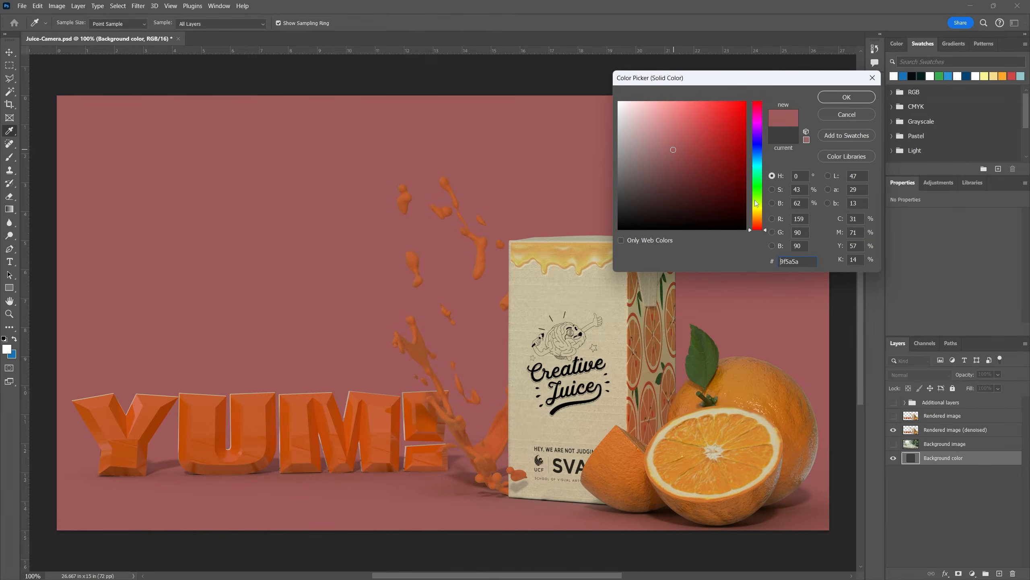
pyautogui.click(758, 205)
pyautogui.moveTo(764, 207); pyautogui.dragTo(764, 210)
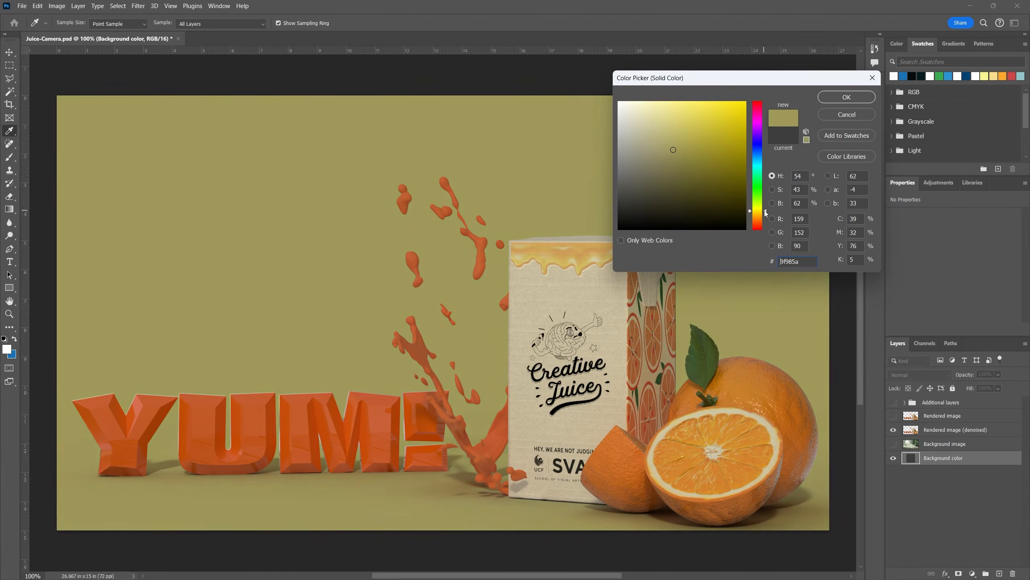
pyautogui.click(700, 133)
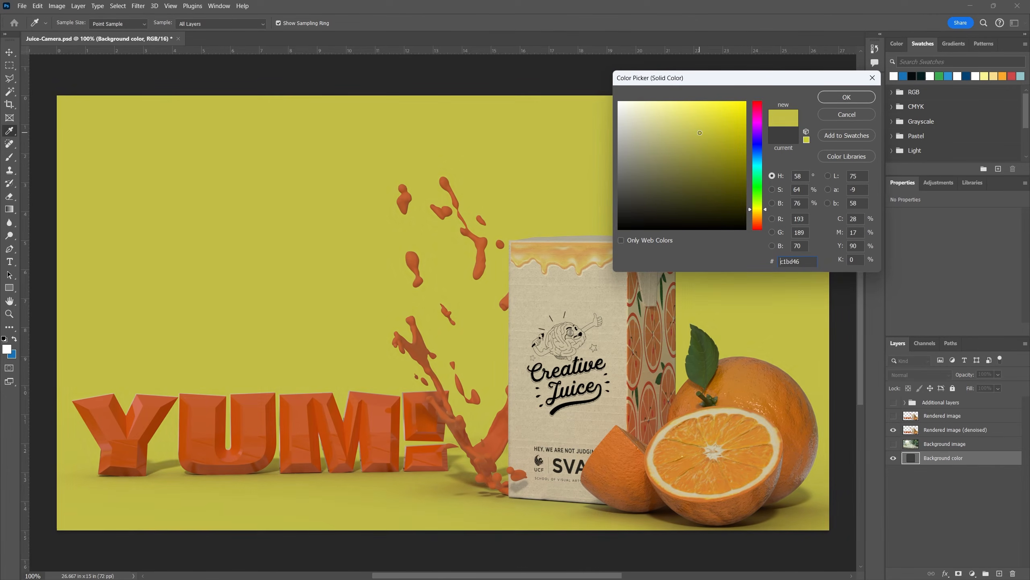
pyautogui.moveTo(700, 132); pyautogui.dragTo(702, 123)
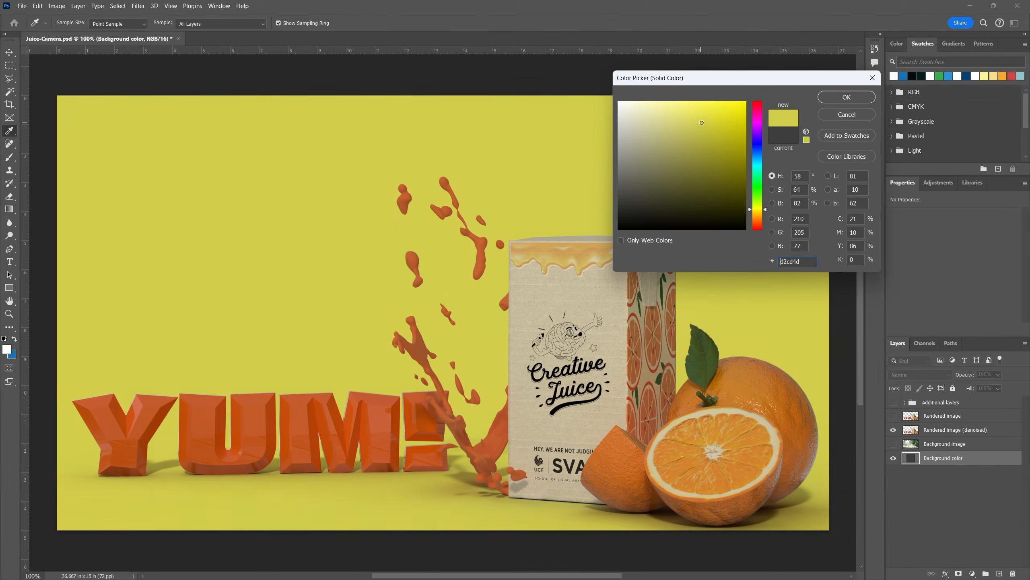
pyautogui.click(851, 100)
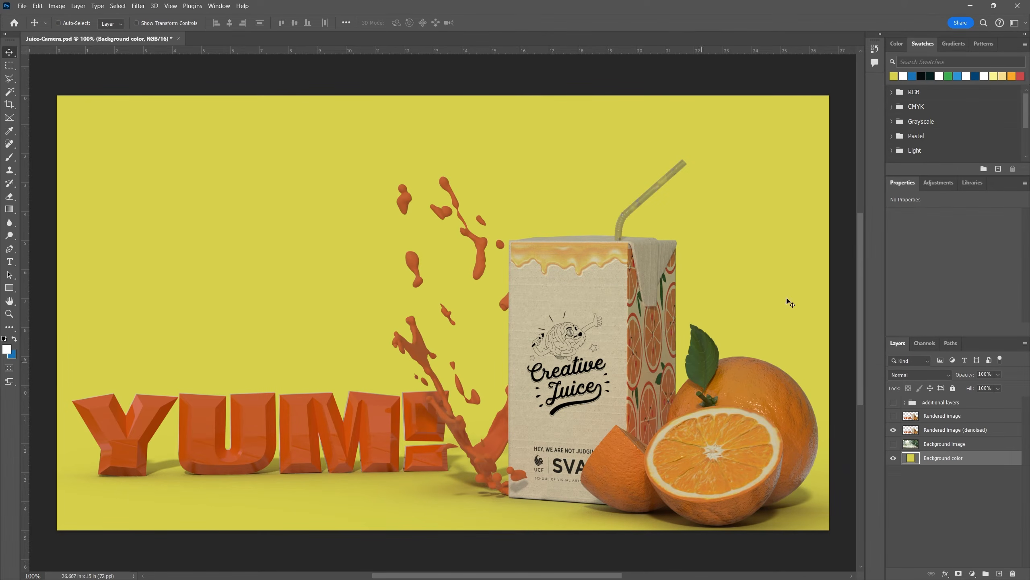
# - Add a radial Gradient Overlay to the Background color layer with a dark grey #494949 stop, and compare it with the Background image
pyautogui.click(945, 573)
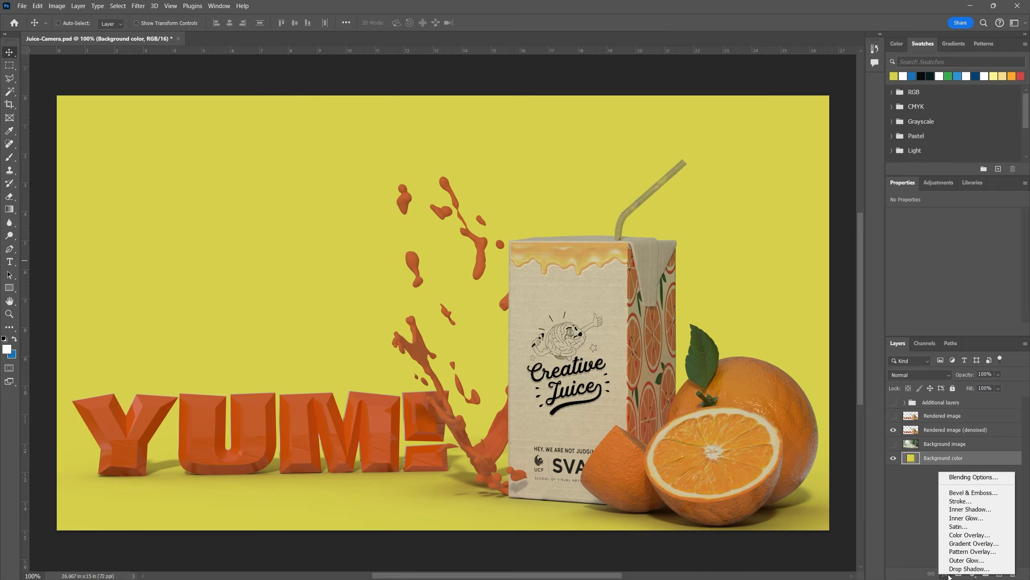
pyautogui.click(983, 543)
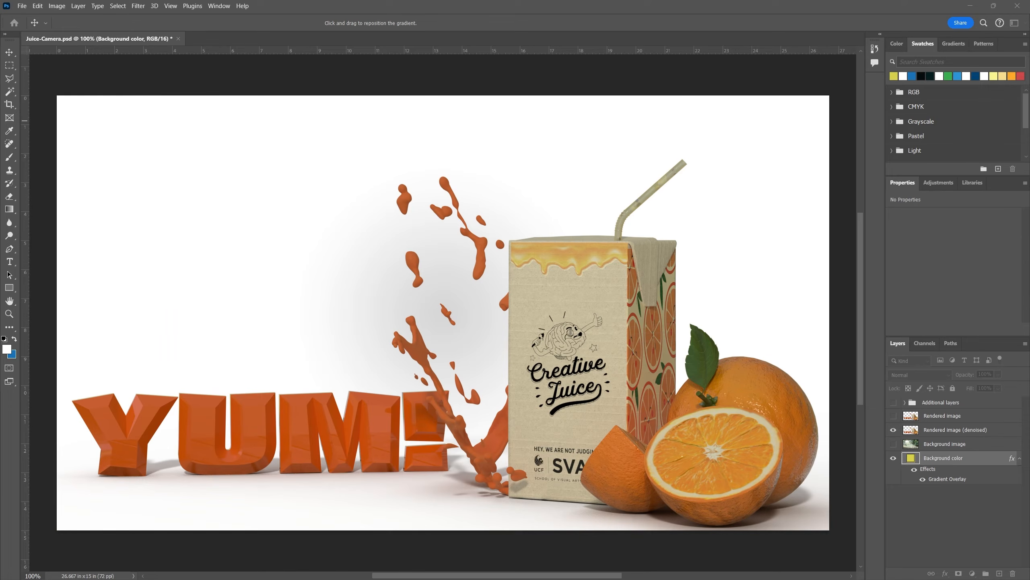
pyautogui.scroll(1, 443, 312)
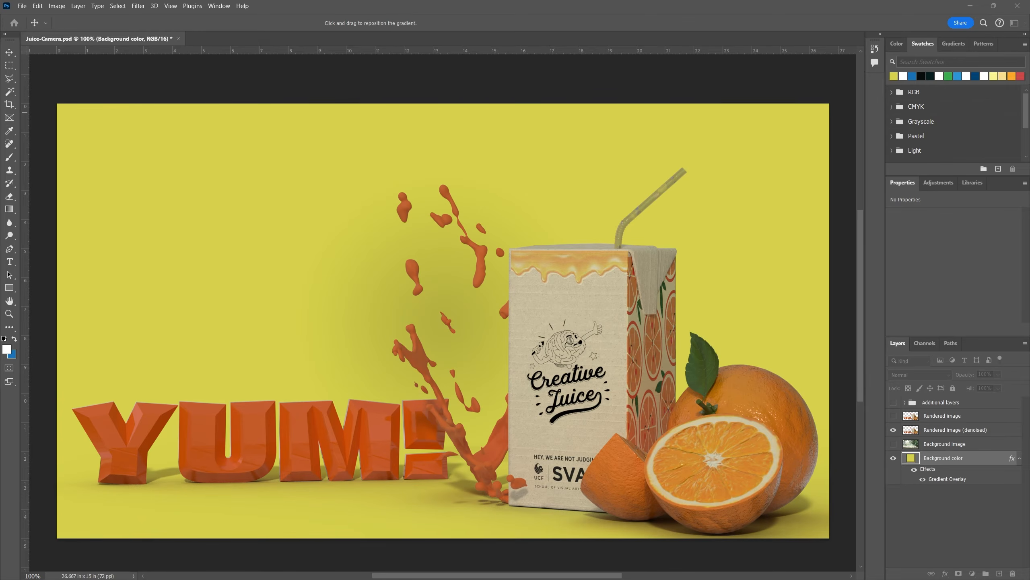
pyautogui.press('i')
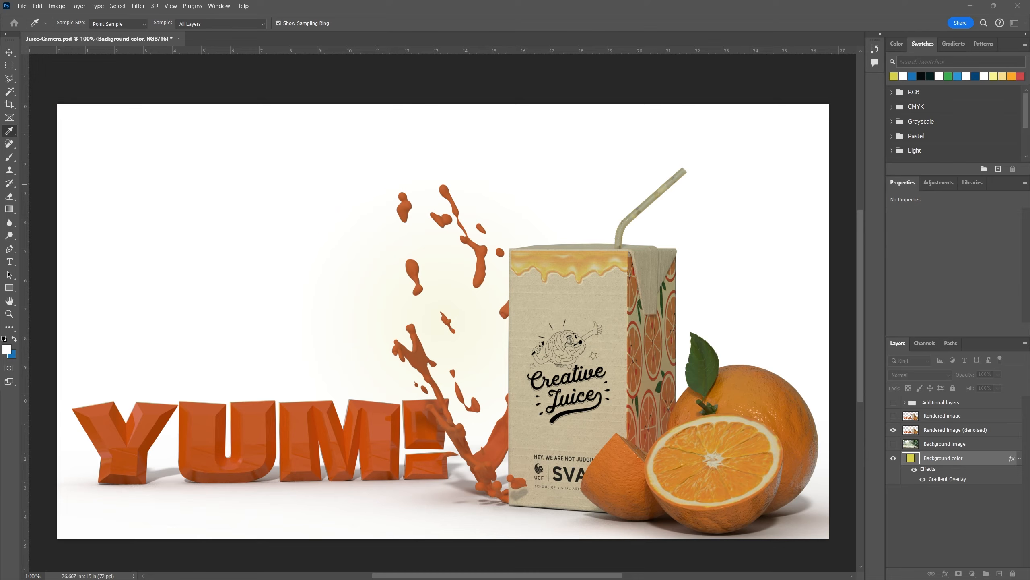
pyautogui.doubleClick(715, 167)
pyautogui.moveTo(641, 205); pyautogui.dragTo(611, 192)
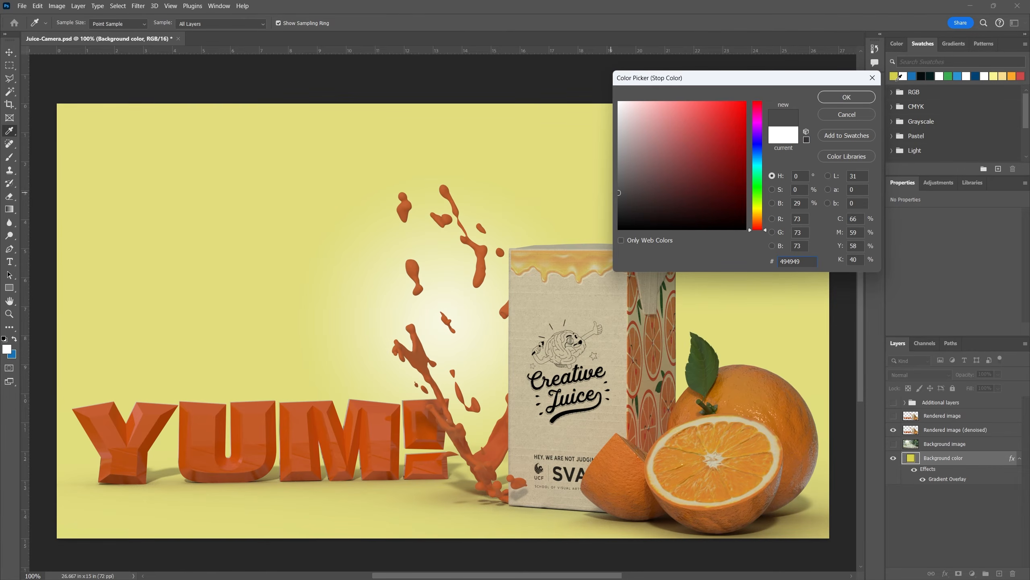
pyautogui.click(846, 97)
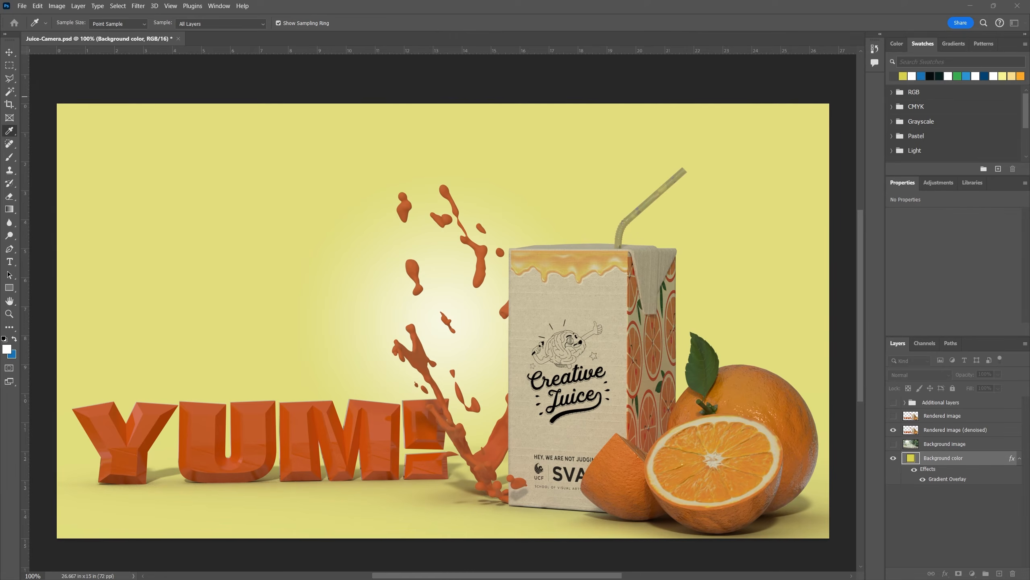
pyautogui.press('v')
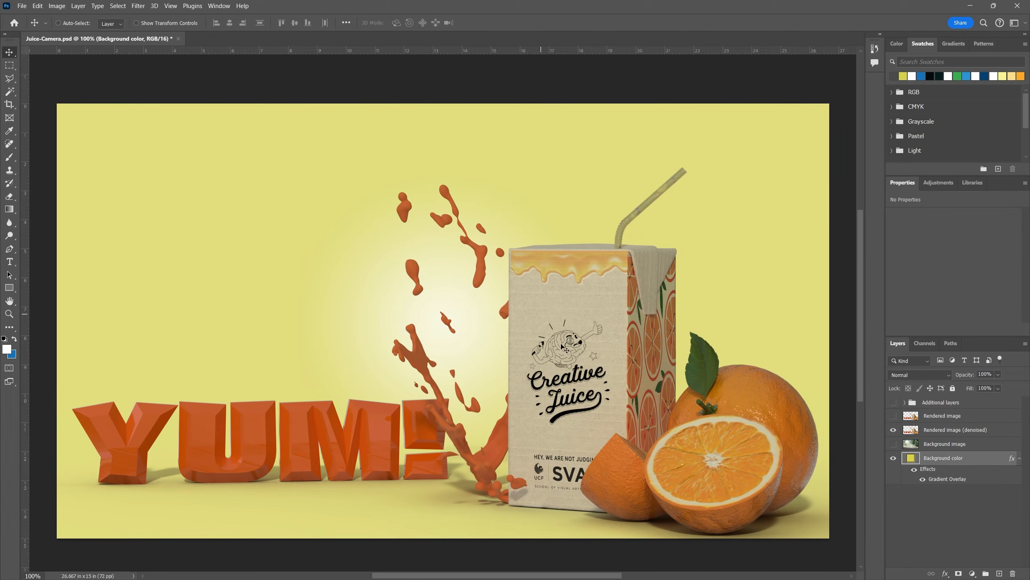
pyautogui.click(893, 444)
pyautogui.click(893, 444)
# - Place the CalltoAction image from the Creative Juice folder at about 13.75% scale in the artwork's upper-left corner and remove its background
pyautogui.hotkey('alt', 'Tab')
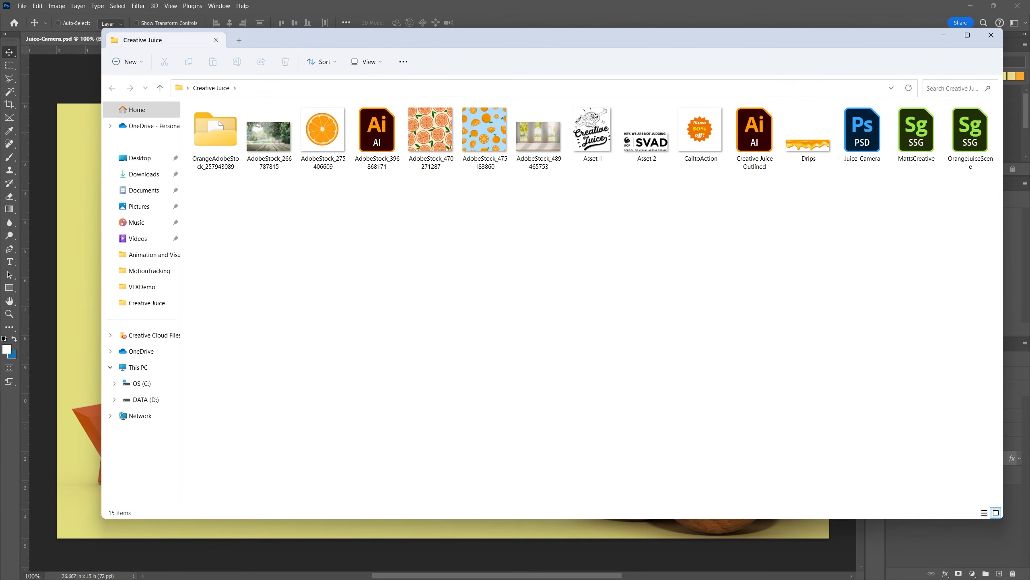
pyautogui.moveTo(757, 37); pyautogui.dragTo(212, 150)
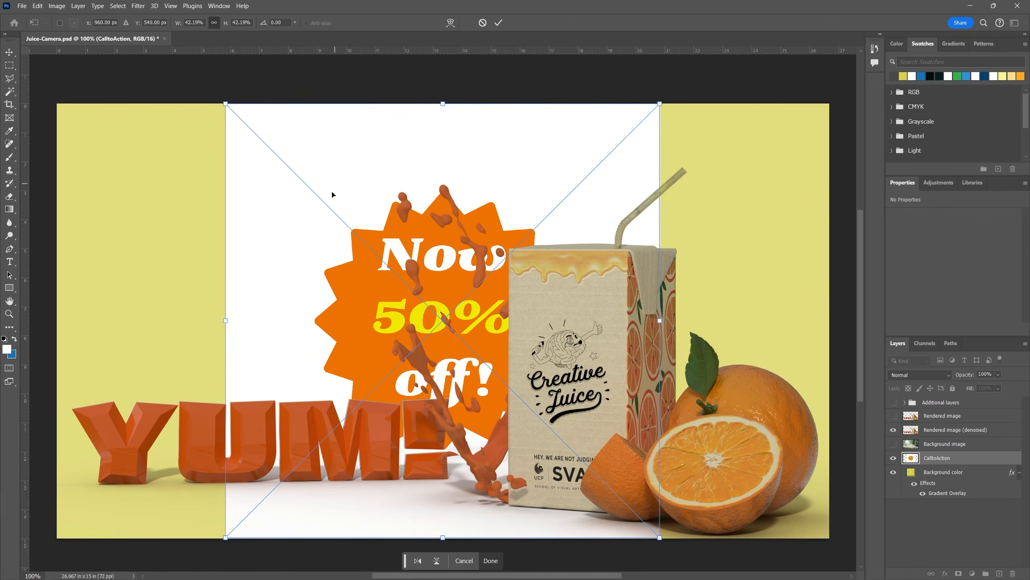
pyautogui.moveTo(334, 196); pyautogui.dragTo(243, 203)
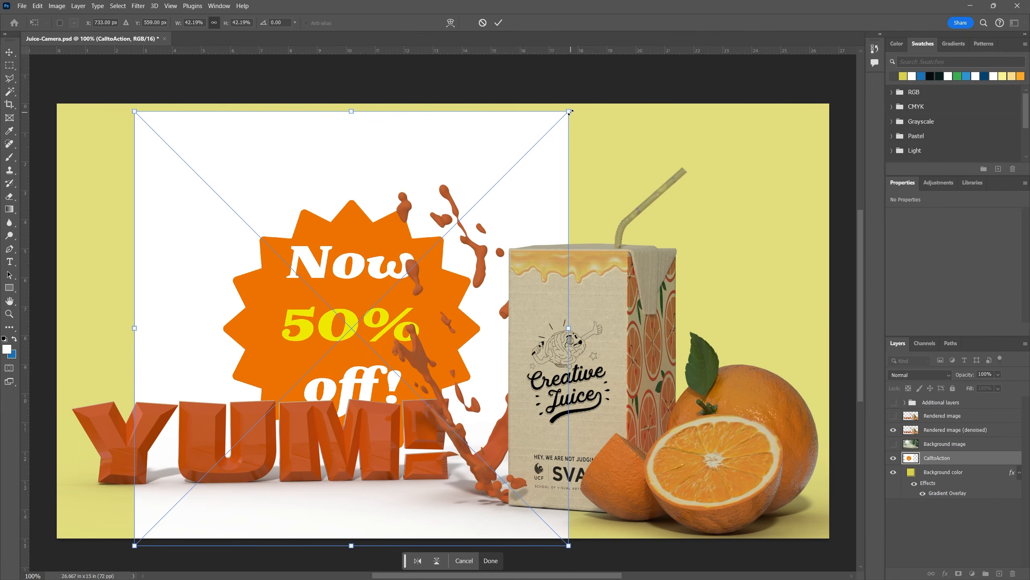
pyautogui.moveTo(570, 111); pyautogui.dragTo(276, 405)
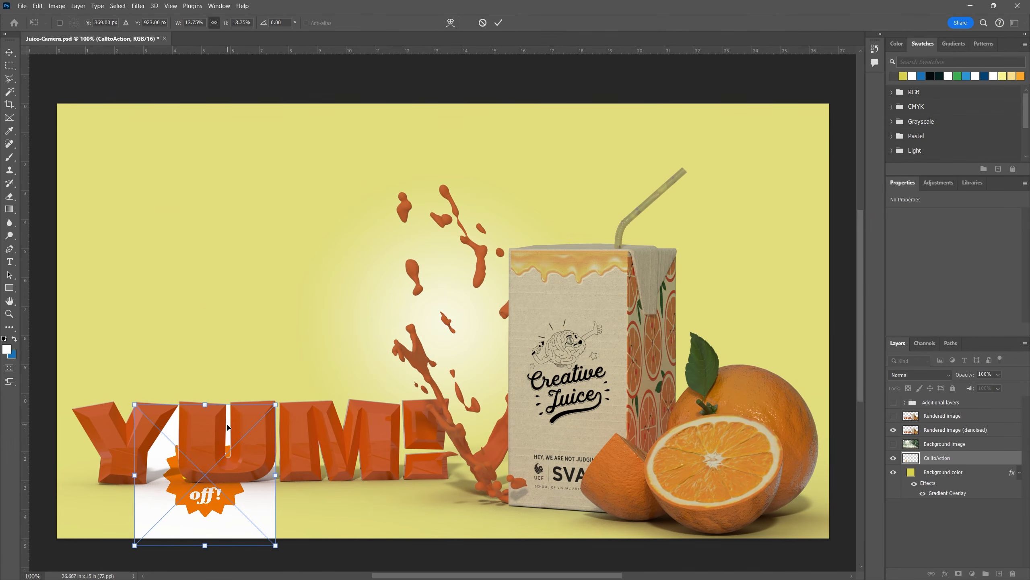
pyautogui.moveTo(227, 427); pyautogui.dragTo(186, 146)
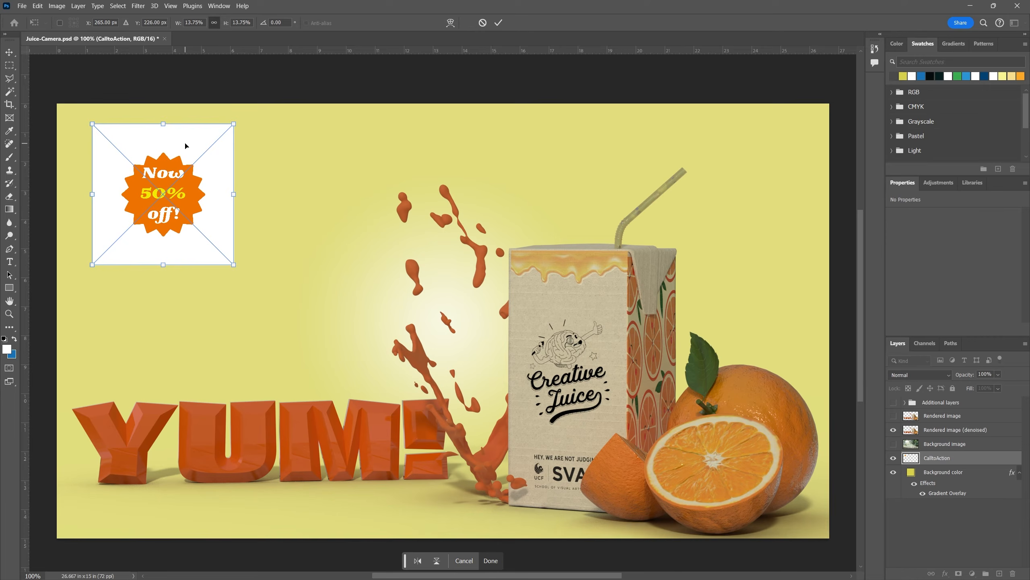
pyautogui.press('Return')
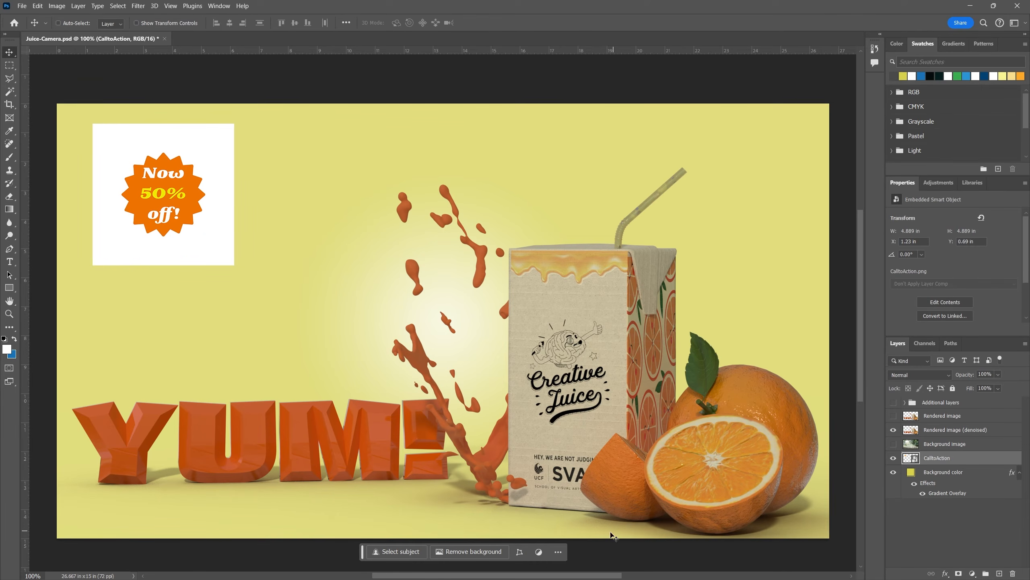
pyautogui.click(487, 555)
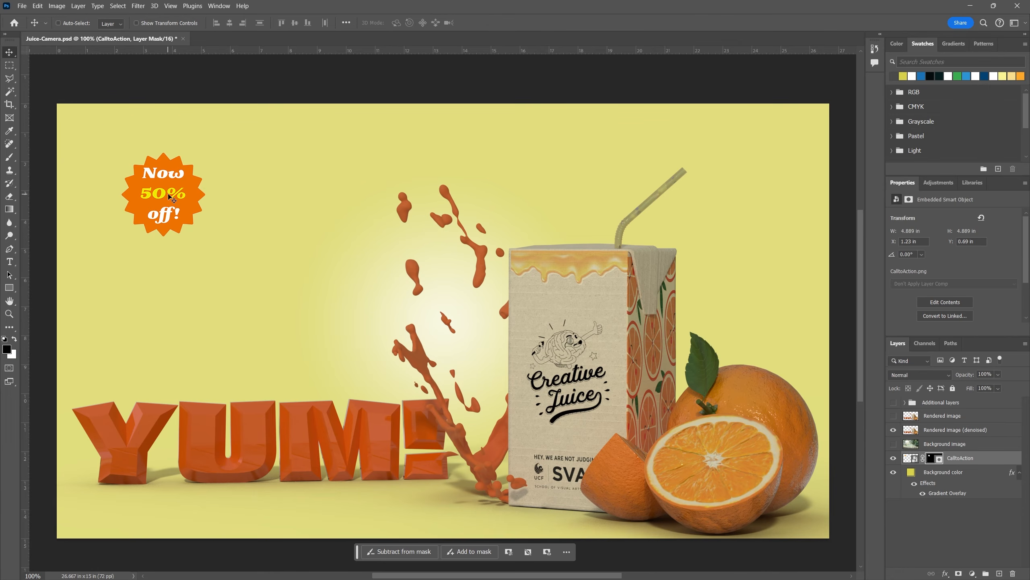
# - Scale the CalltoAction badge to about 113%, rotate it about -17°, and position it in the artwork's upper-left corner
pyautogui.hotkey('ctrl', 't')
pyautogui.moveTo(234, 123); pyautogui.dragTo(277, 325)
pyautogui.scroll(-16, 329, 254)
pyautogui.scroll(-1, 318, 244)
pyautogui.moveTo(379, 453); pyautogui.dragTo(424, 381)
pyautogui.moveTo(276, 330); pyautogui.dragTo(219, 289)
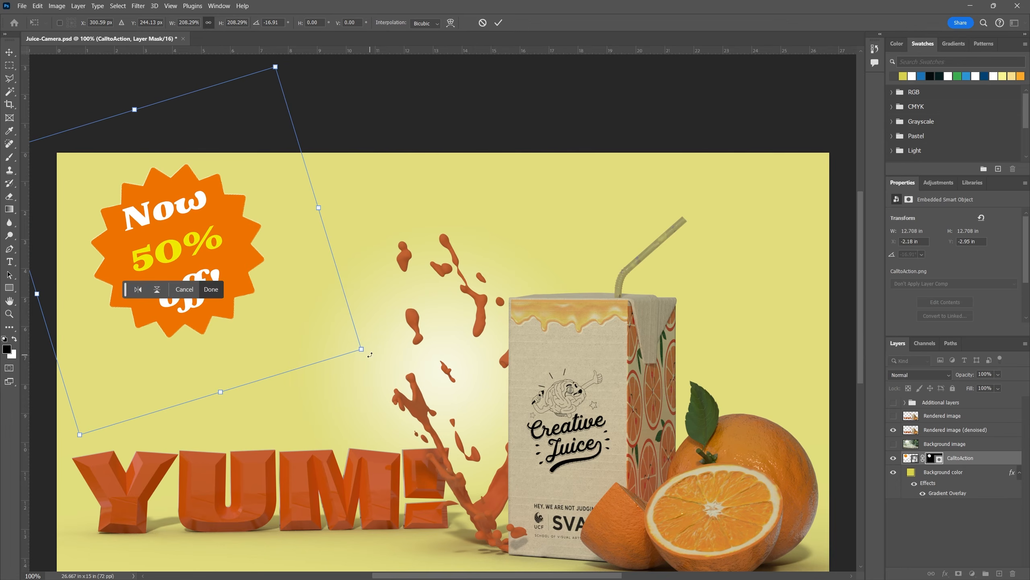
pyautogui.moveTo(325, 328); pyautogui.dragTo(193, 253)
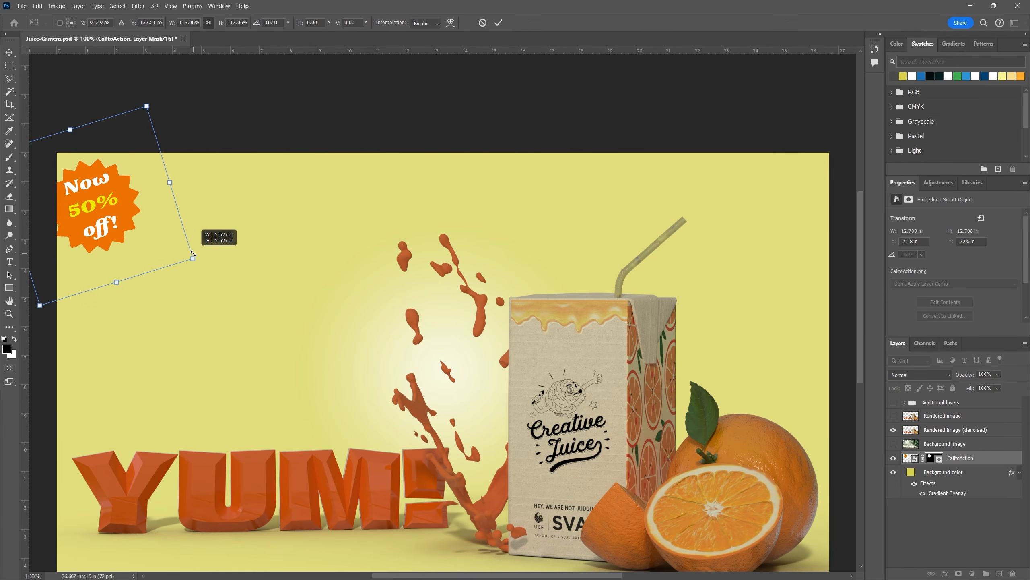
pyautogui.moveTo(131, 203); pyautogui.dragTo(183, 225)
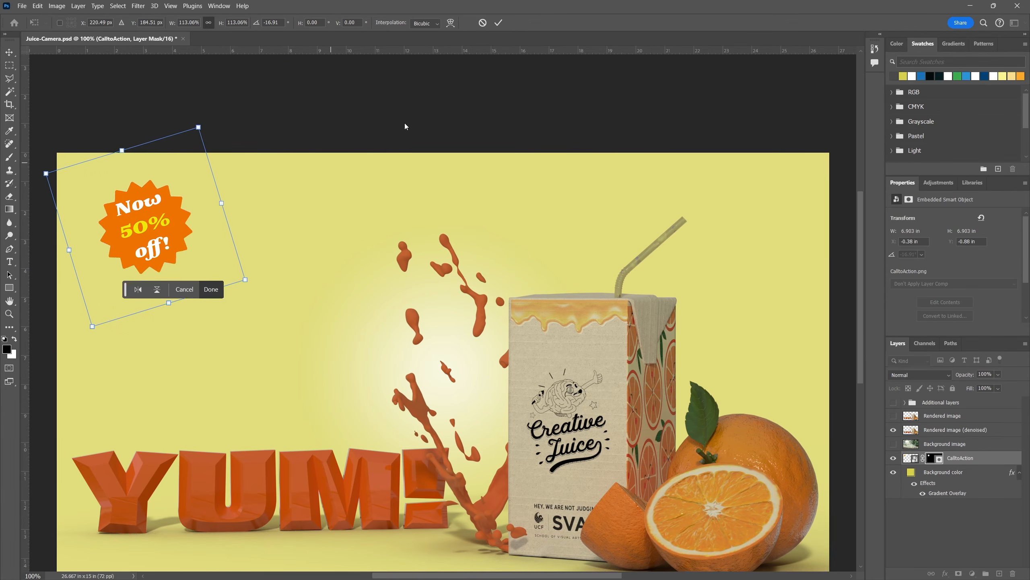
pyautogui.click(367, 118)
# - Examine the Material selection masks, Object selection masks and Depth layers, then the Background image, ending with the Additional layers group and Background image hidden
pyautogui.scroll(-2, 401, 321)
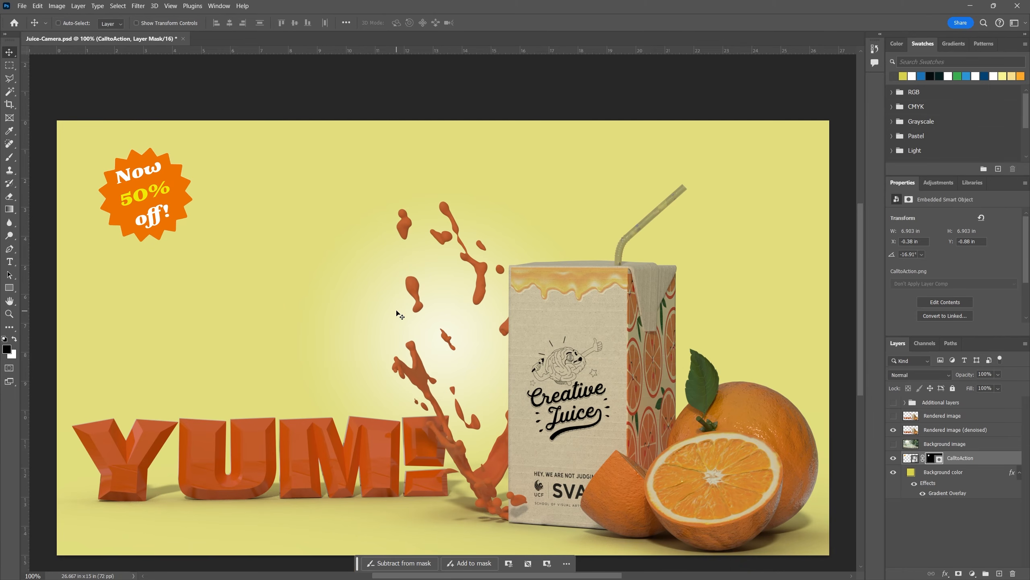
pyautogui.press('z')
pyautogui.keyDown('alt'); pyautogui.click(302, 209); pyautogui.keyUp('alt')
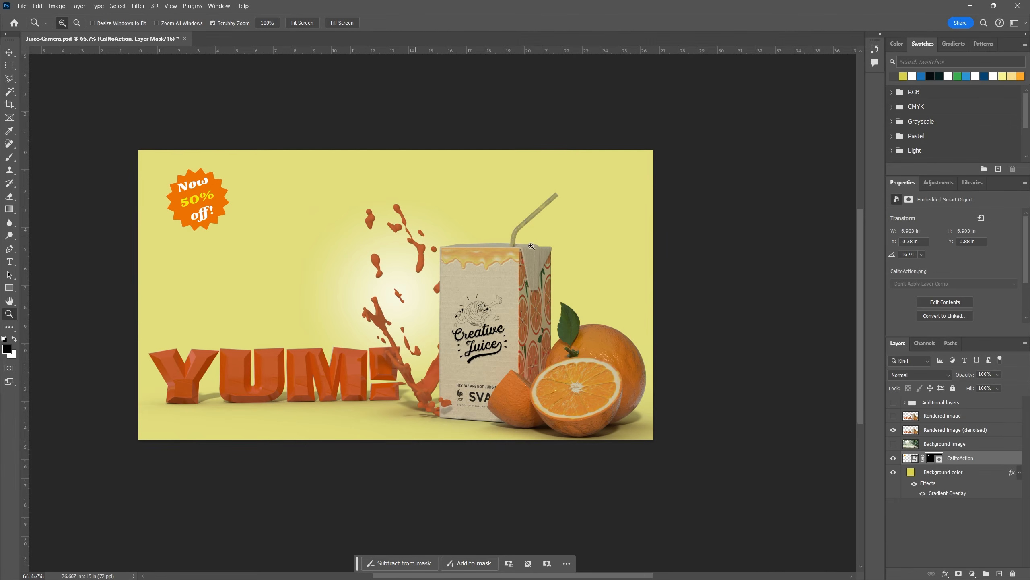
pyautogui.click(905, 402)
pyautogui.click(893, 402)
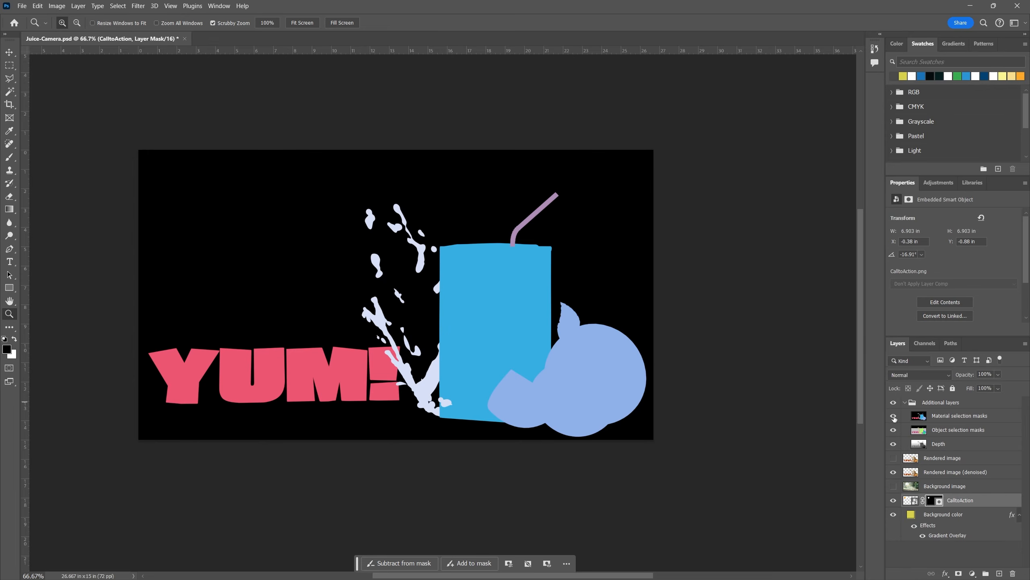
pyautogui.click(893, 416)
pyautogui.click(893, 417)
pyautogui.click(893, 430)
pyautogui.click(894, 431)
pyautogui.click(894, 444)
pyautogui.click(893, 416)
pyautogui.click(893, 430)
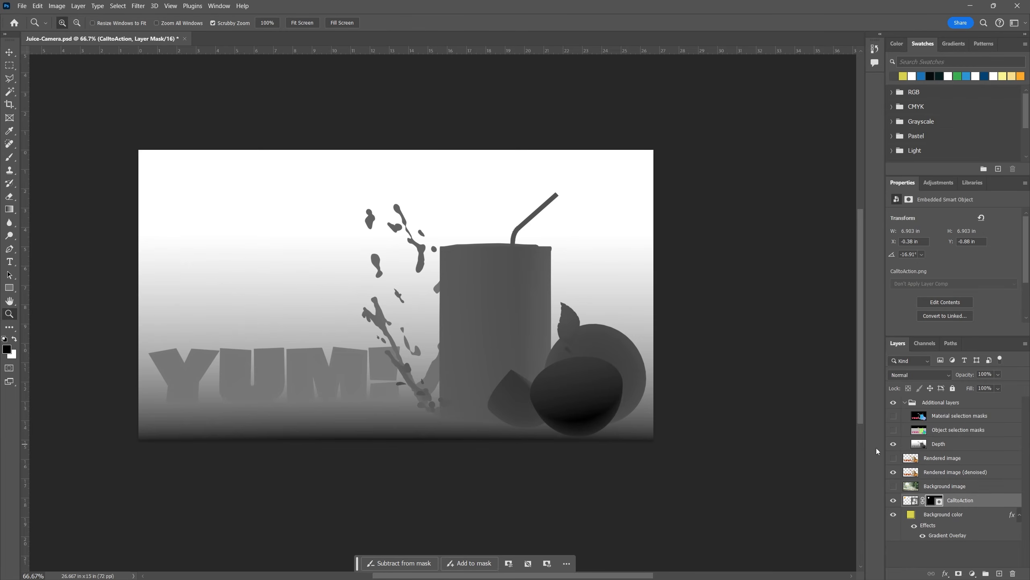
pyautogui.click(894, 430)
pyautogui.click(893, 417)
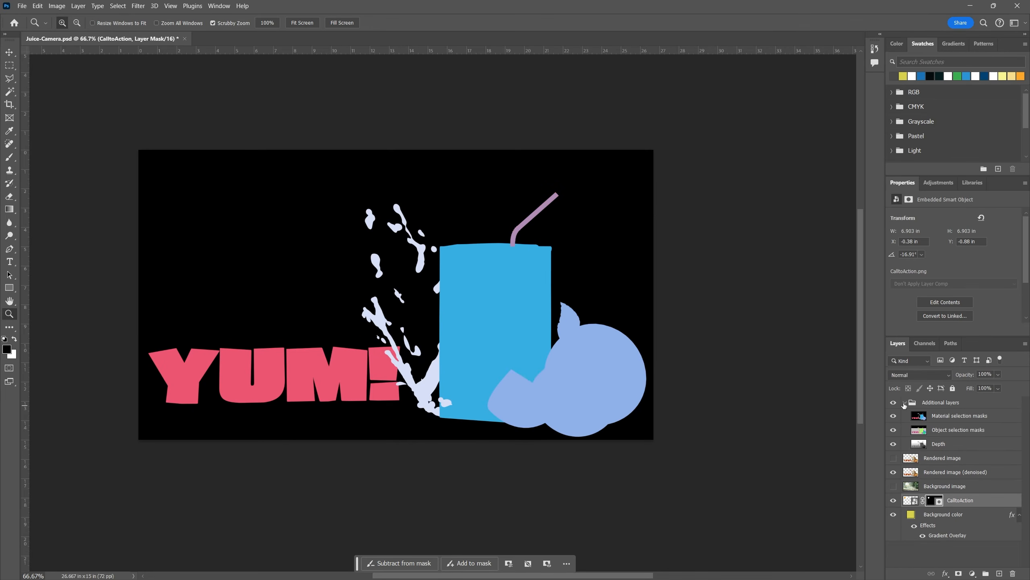
pyautogui.click(893, 430)
pyautogui.click(893, 416)
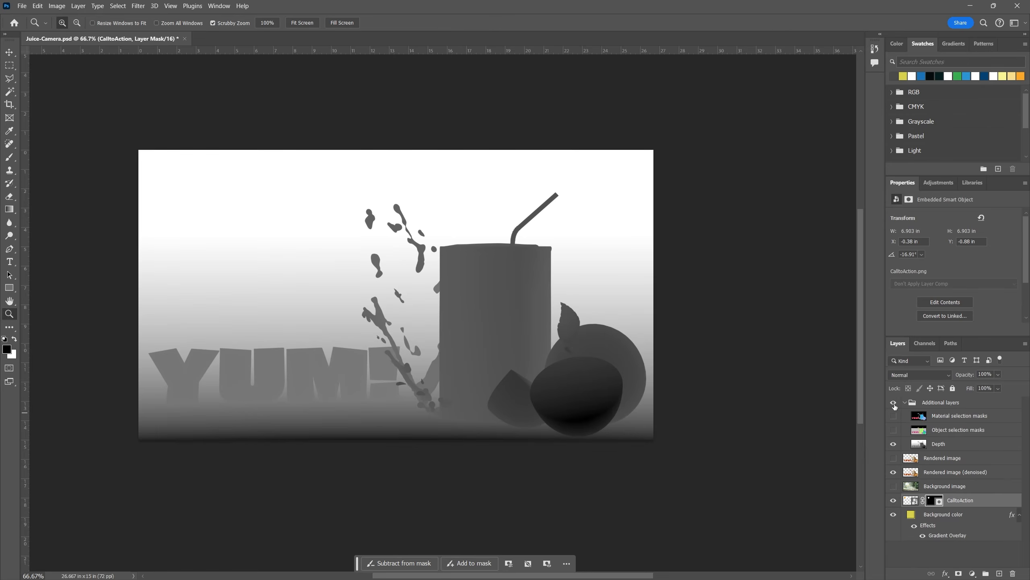
pyautogui.click(893, 402)
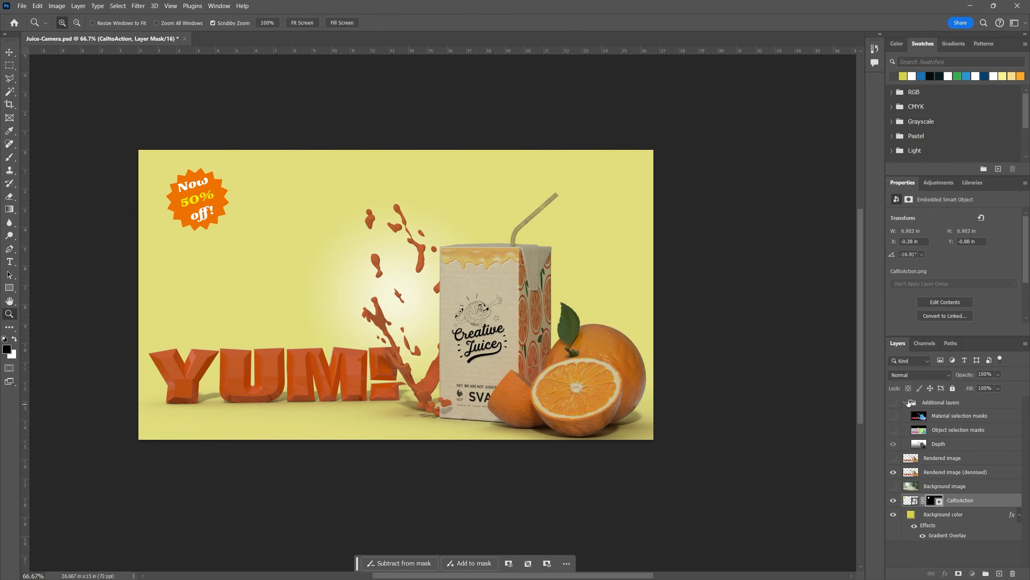
pyautogui.click(904, 405)
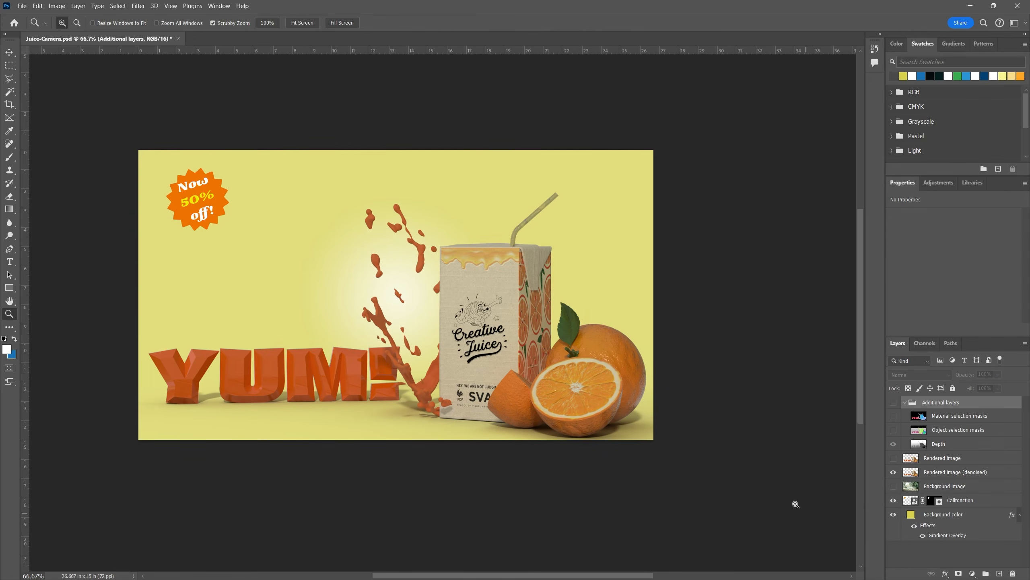
pyautogui.click(894, 487)
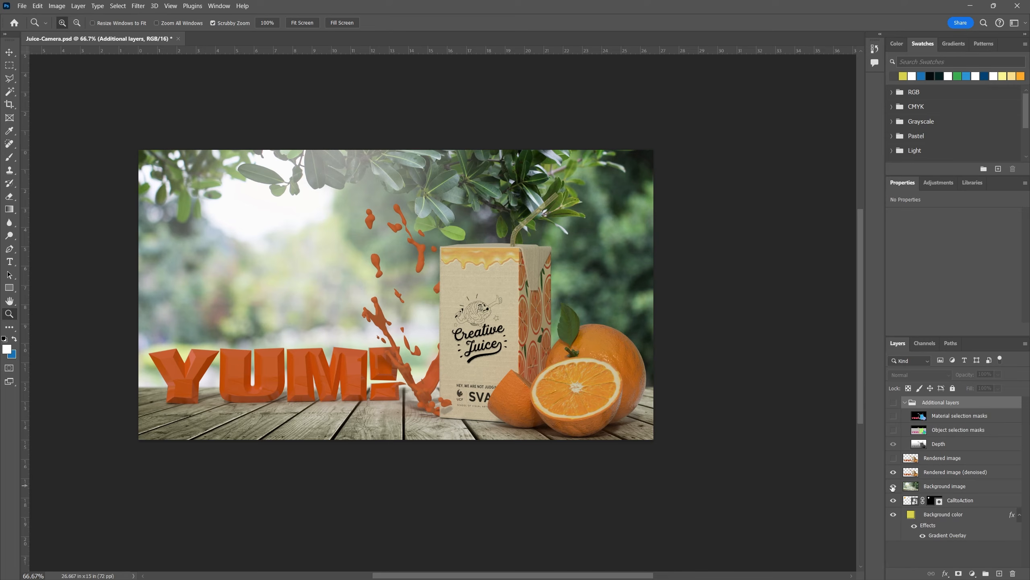
pyautogui.click(893, 486)
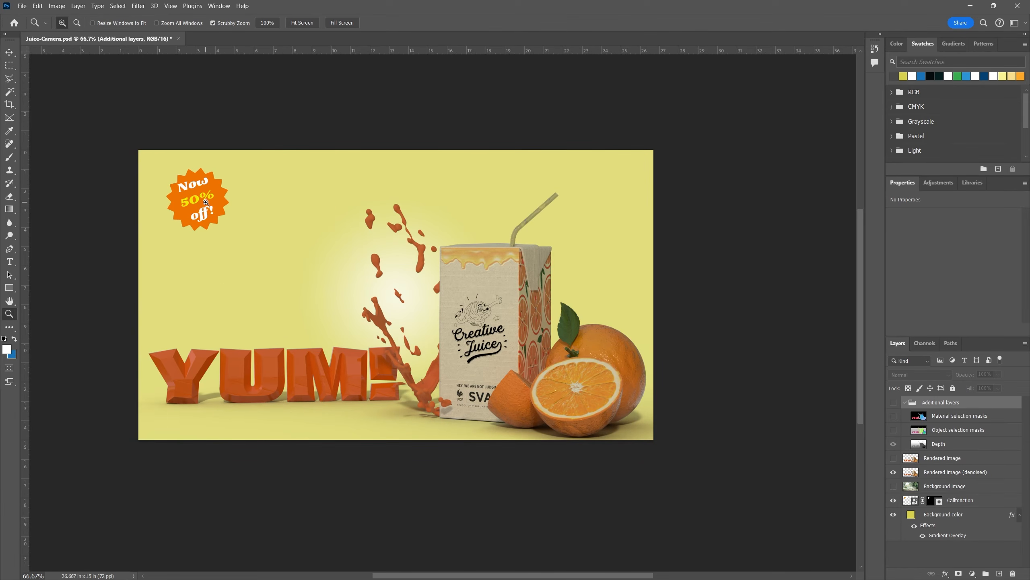
# - Apply an olive-yellow Drop Shadow, about #959246, and a Bevel & Emboss effect to the CalltoAction layer
pyautogui.press('v')
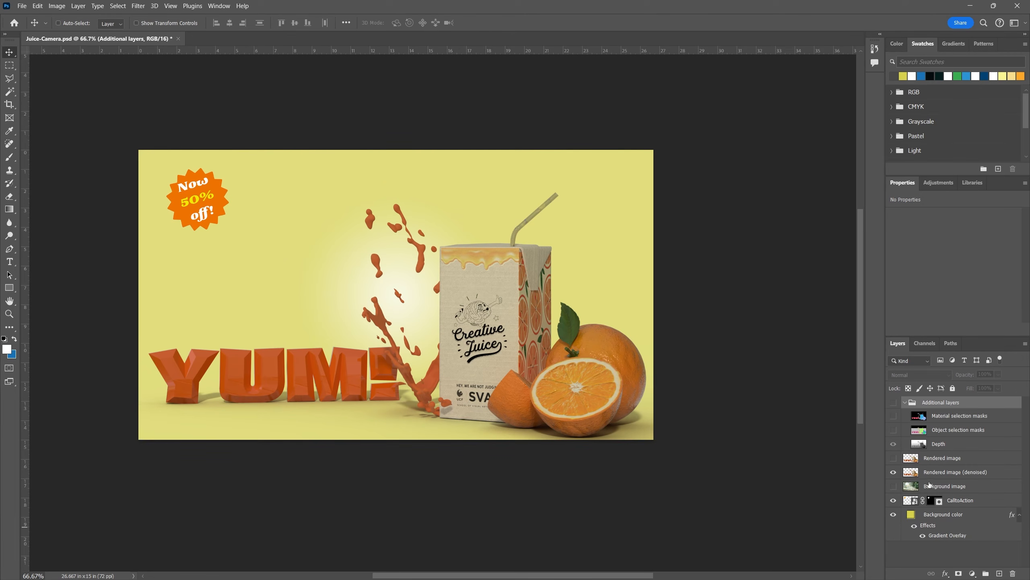
pyautogui.click(909, 503)
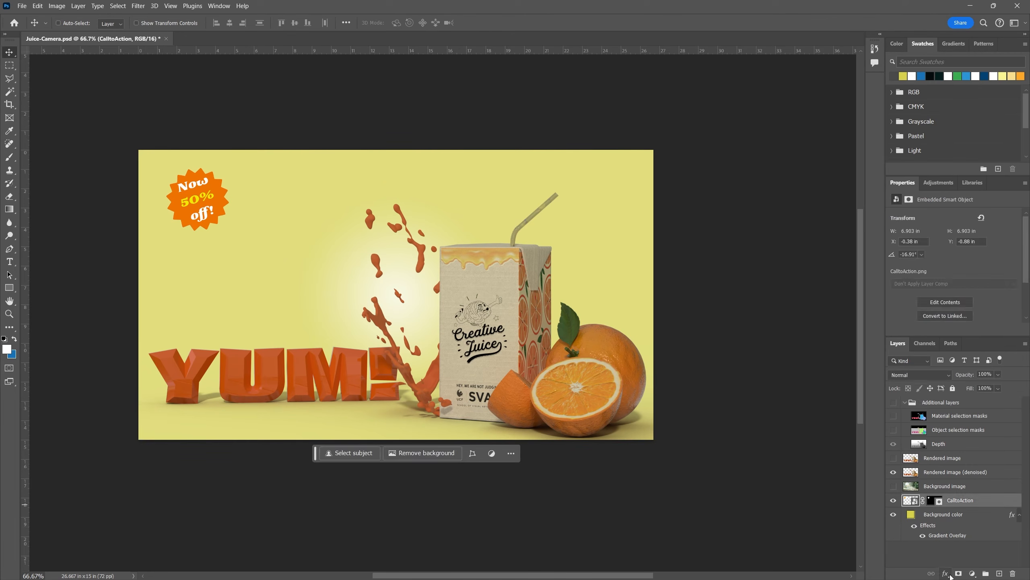
pyautogui.click(946, 574)
pyautogui.click(973, 570)
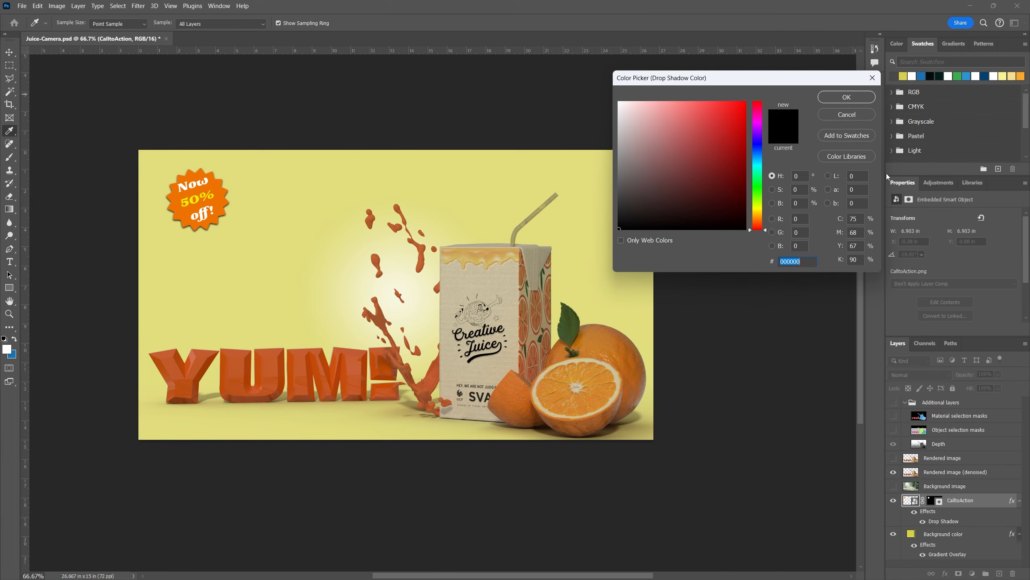
pyautogui.click(757, 212)
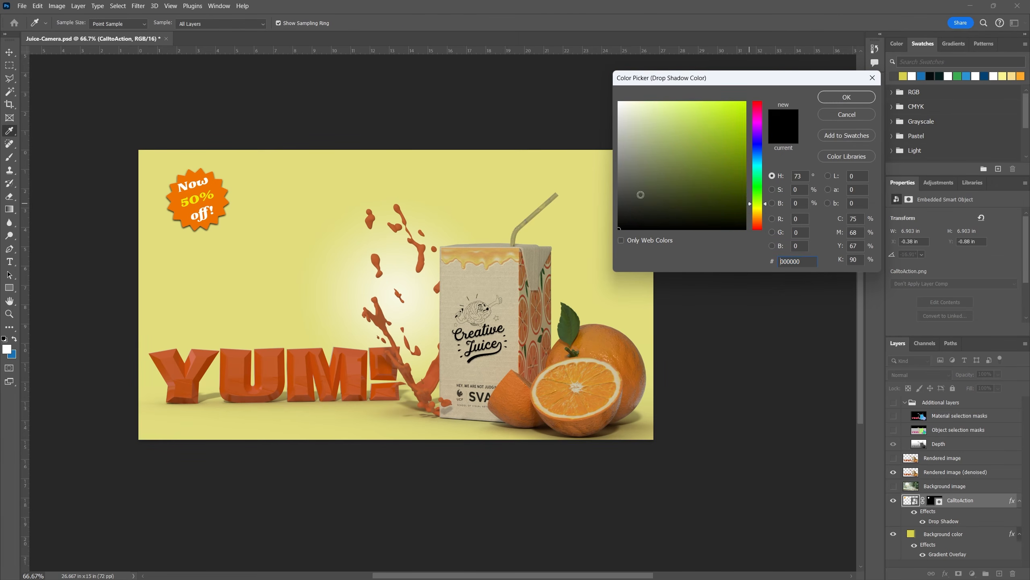
pyautogui.click(674, 114)
pyautogui.moveTo(674, 114); pyautogui.dragTo(681, 157)
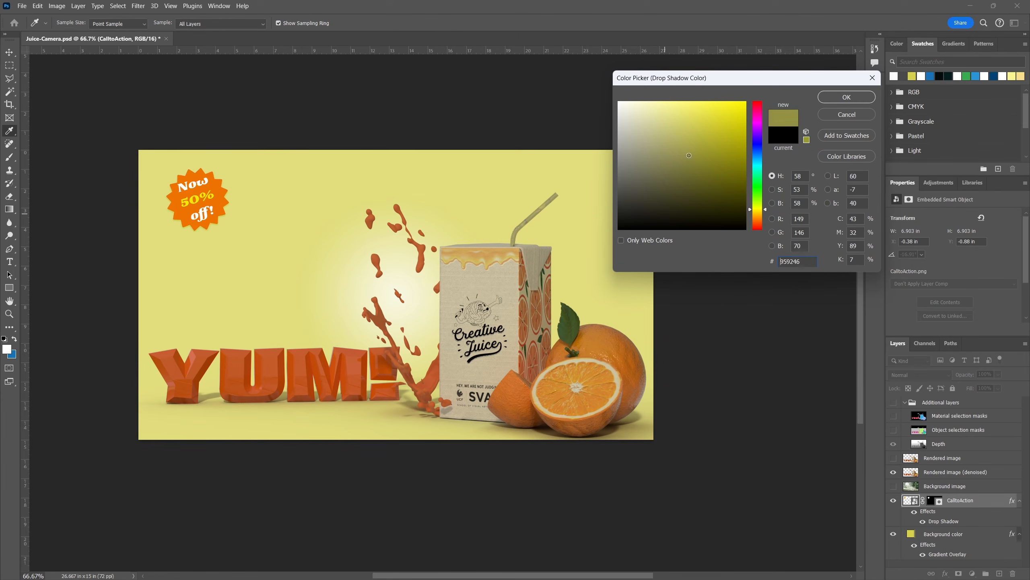
pyautogui.click(846, 97)
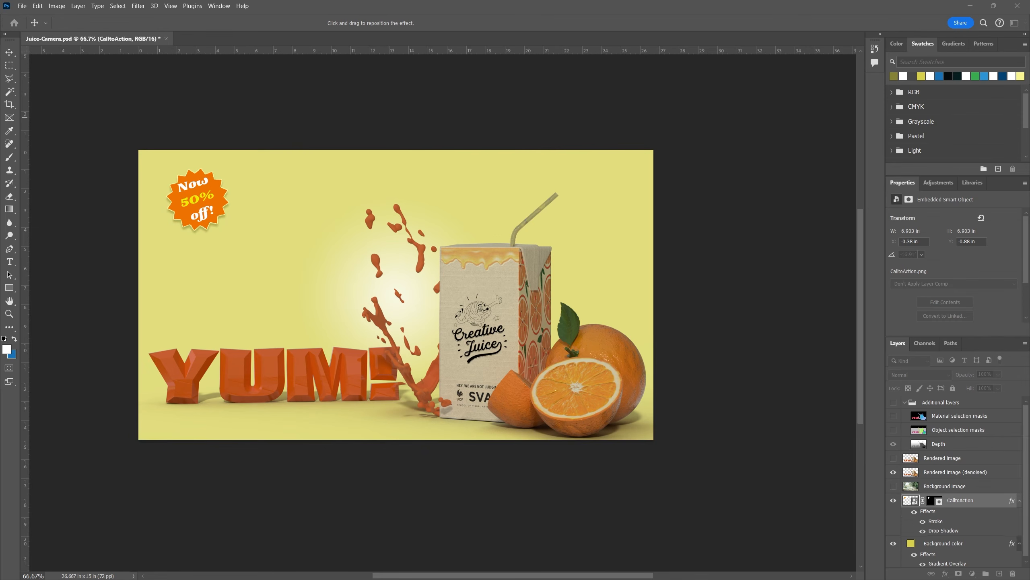
pyautogui.press('h')
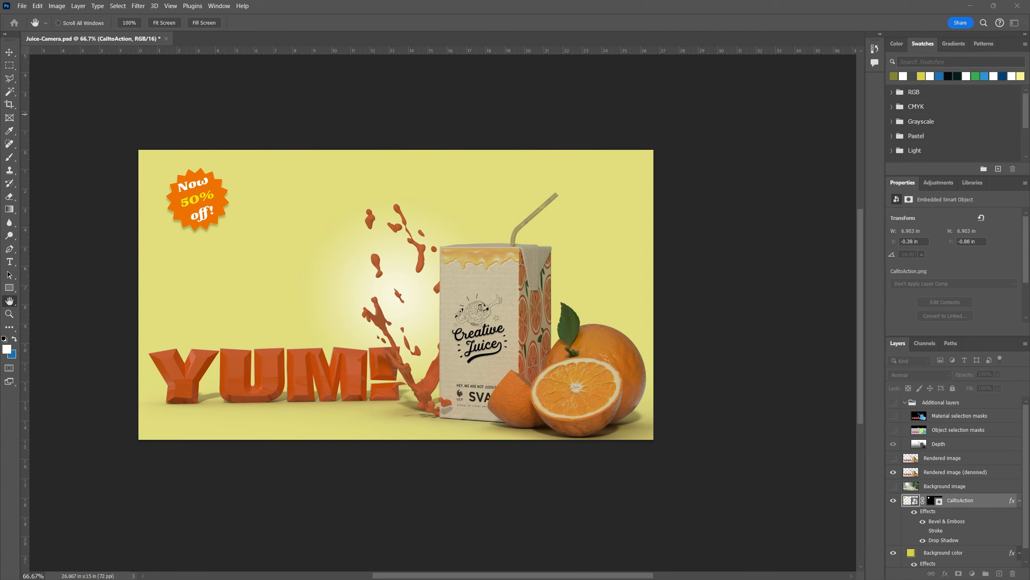
pyautogui.press('Return')
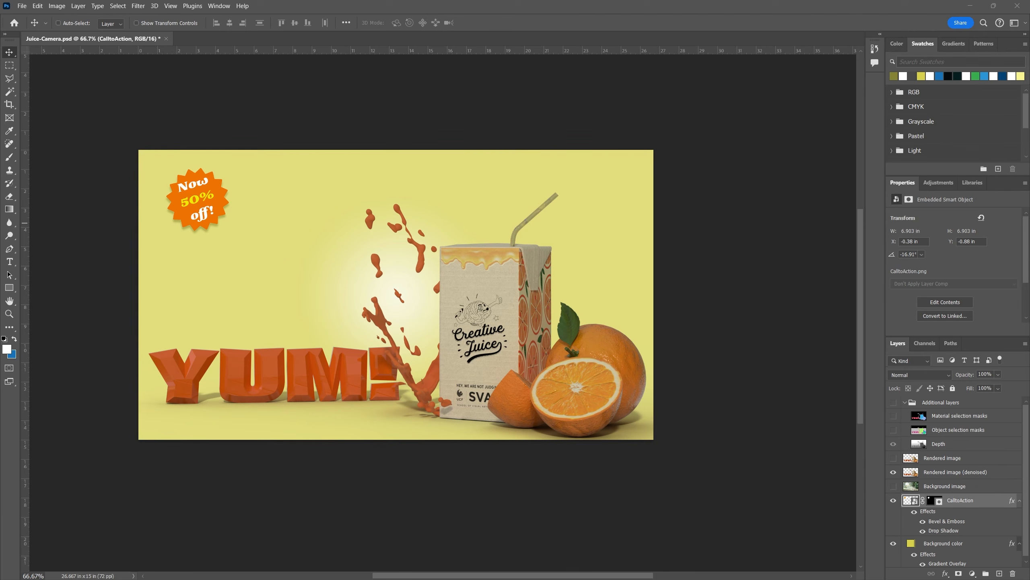
# - Save a JPEG copy of the artwork in the Creative Juice folder, naming it with the author's surname followed by Final
pyautogui.click(22, 5)
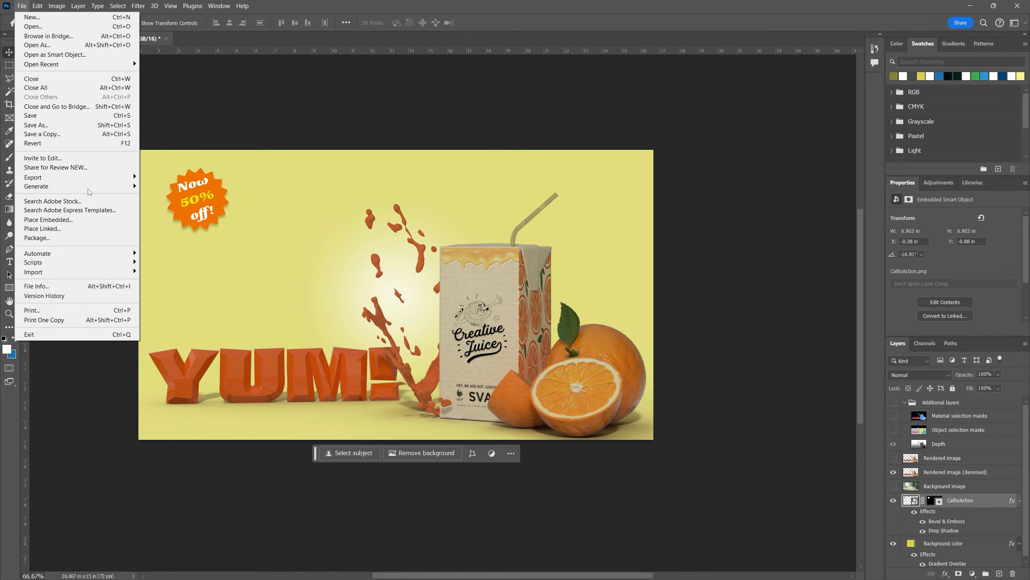
pyautogui.click(88, 134)
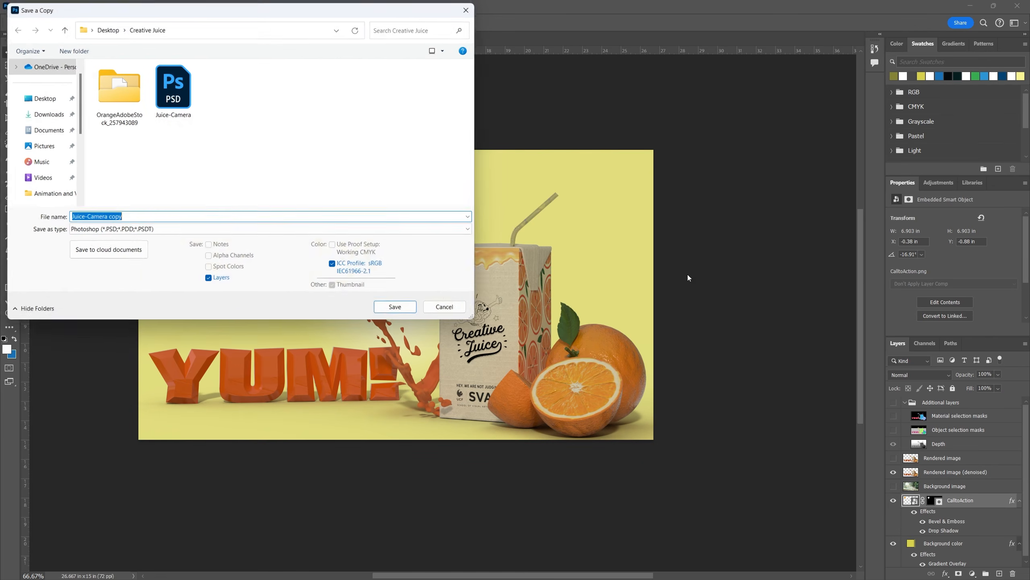
pyautogui.click(171, 230)
pyautogui.click(135, 281)
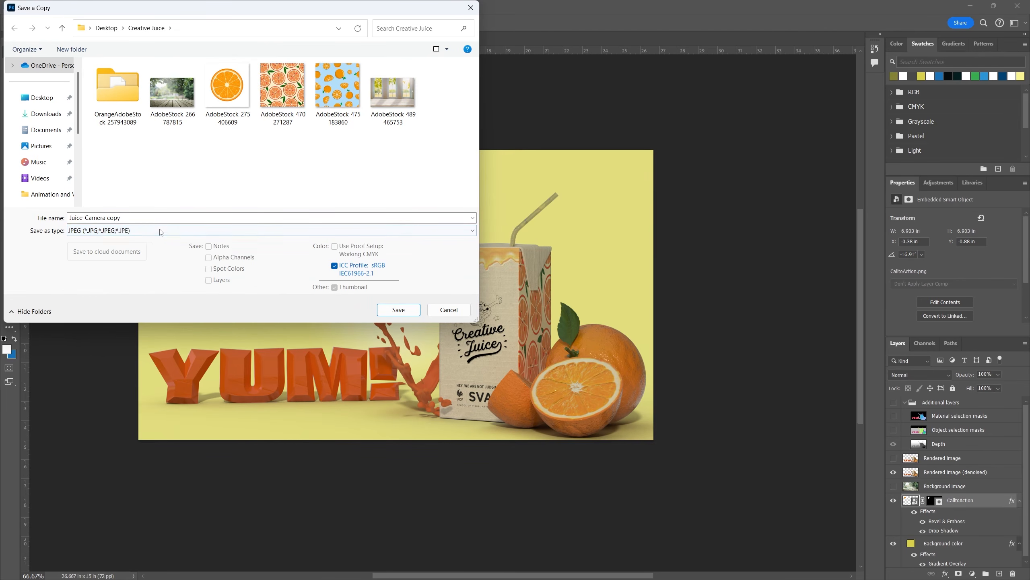
pyautogui.write('Dombrowsk')
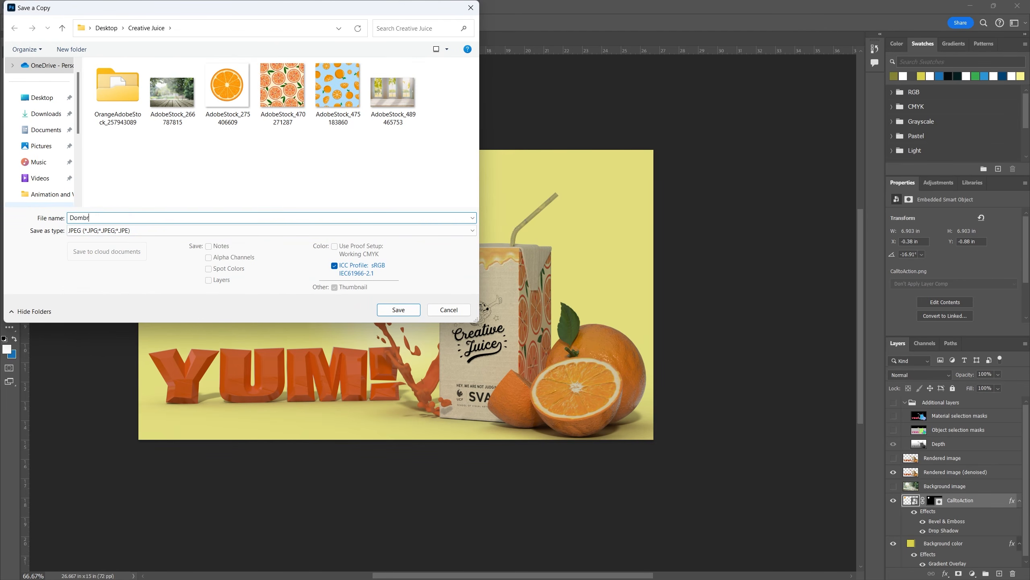
pyautogui.write('iFinal')
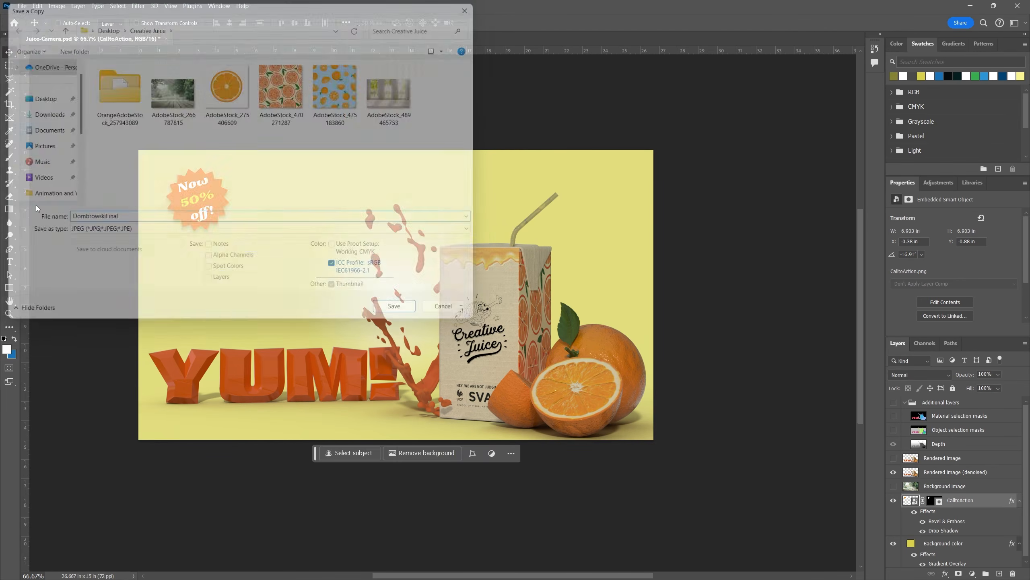